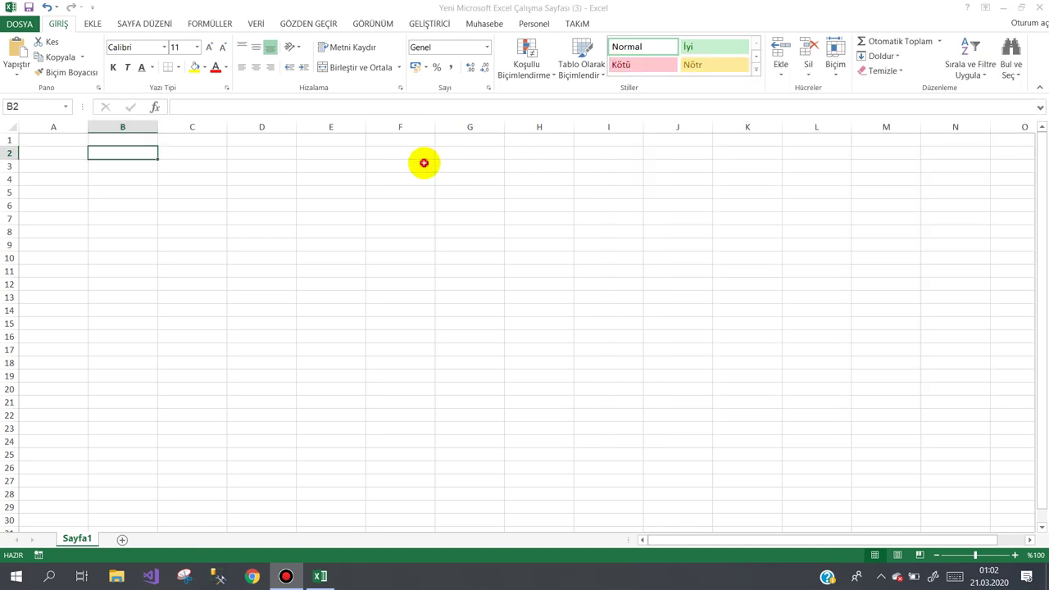
Click through various cells of the still-empty Sayfa1 sheet.
left_click(180, 156)
left_click(63, 141)
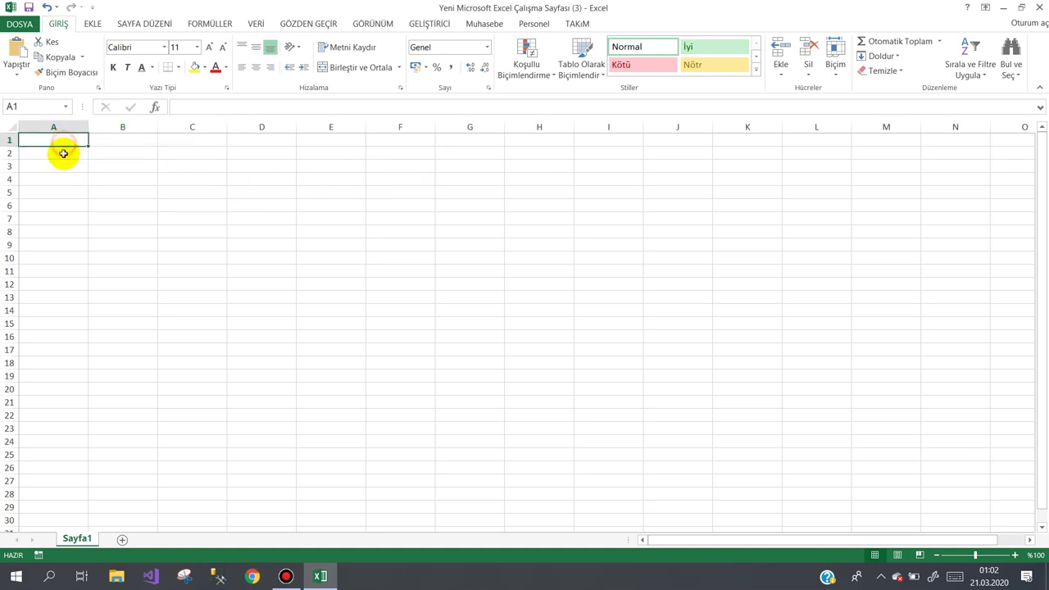
left_click(63, 155)
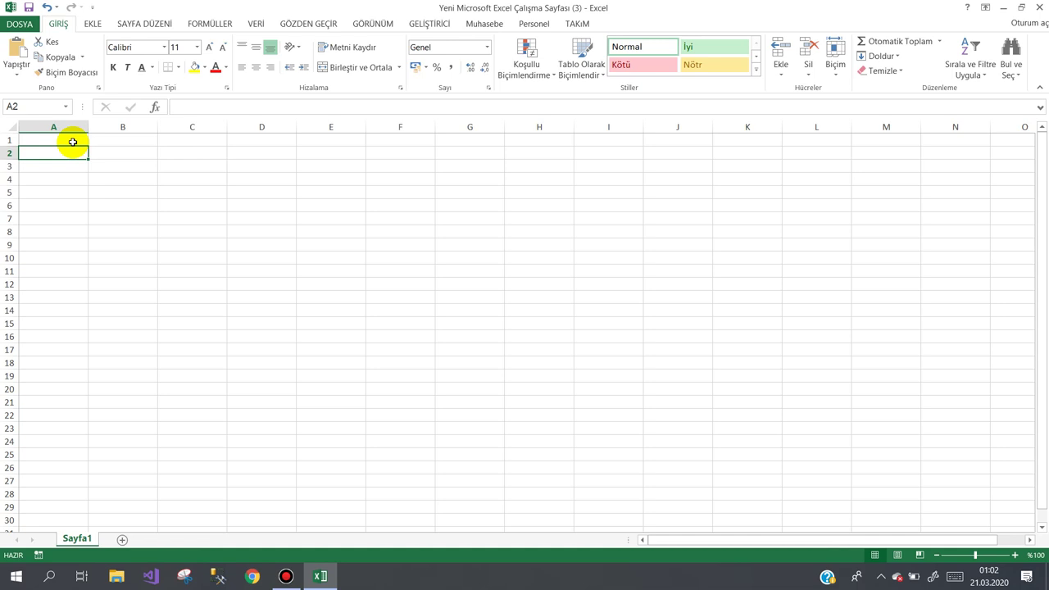
left_click(73, 141)
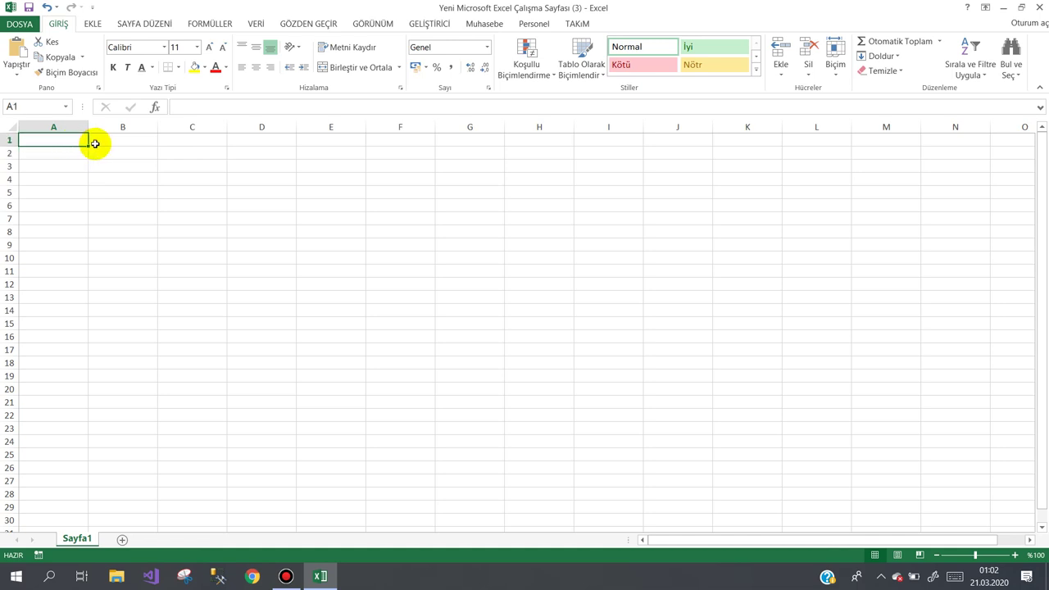
left_click(94, 142)
left_click(105, 154)
left_click(196, 152)
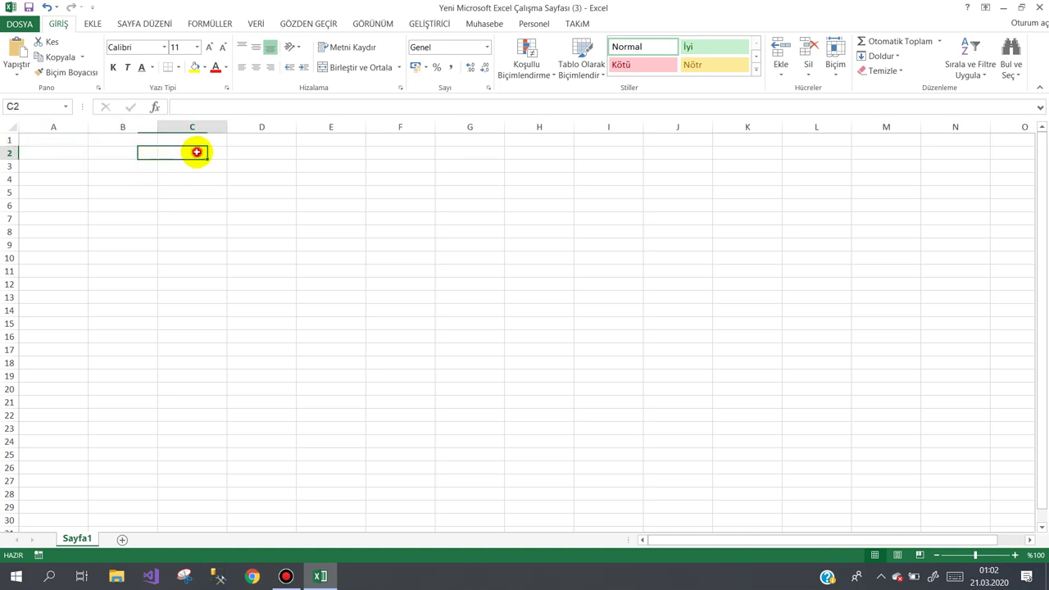
left_click(273, 155)
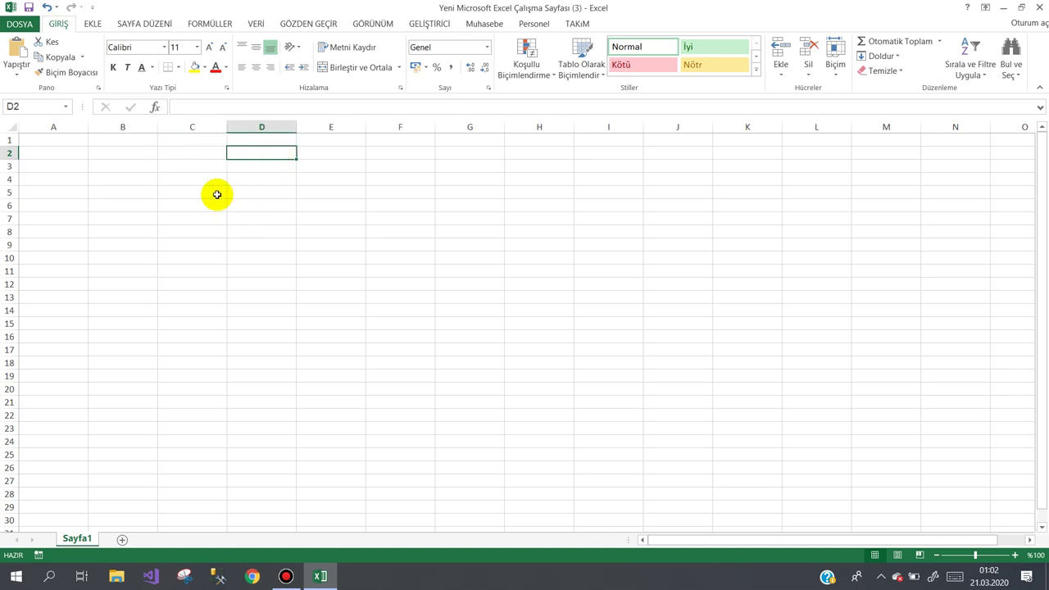
left_click(276, 205)
left_click(281, 181)
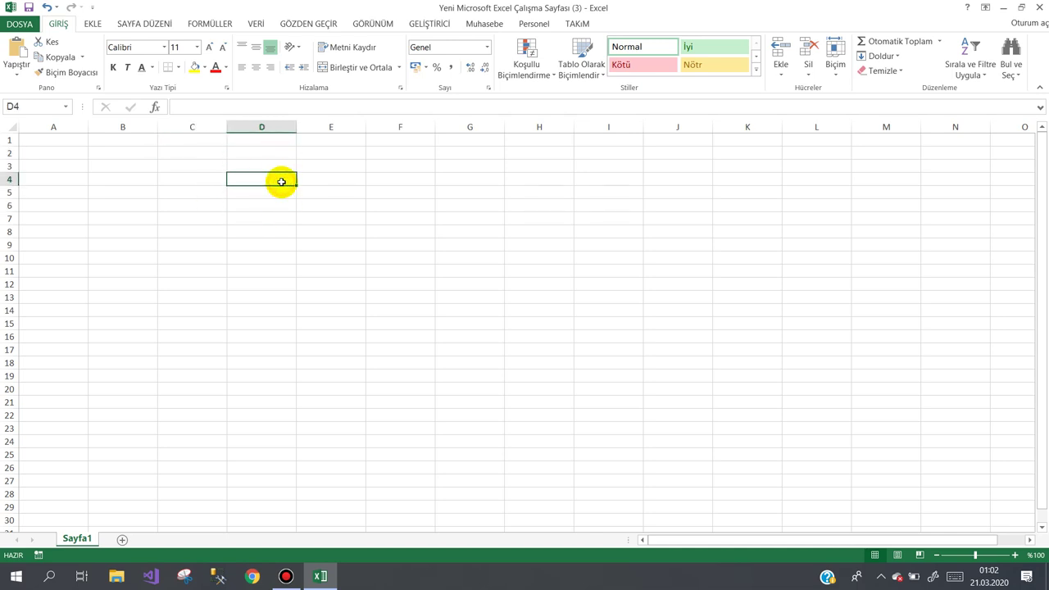
left_click(340, 164)
left_click(167, 144)
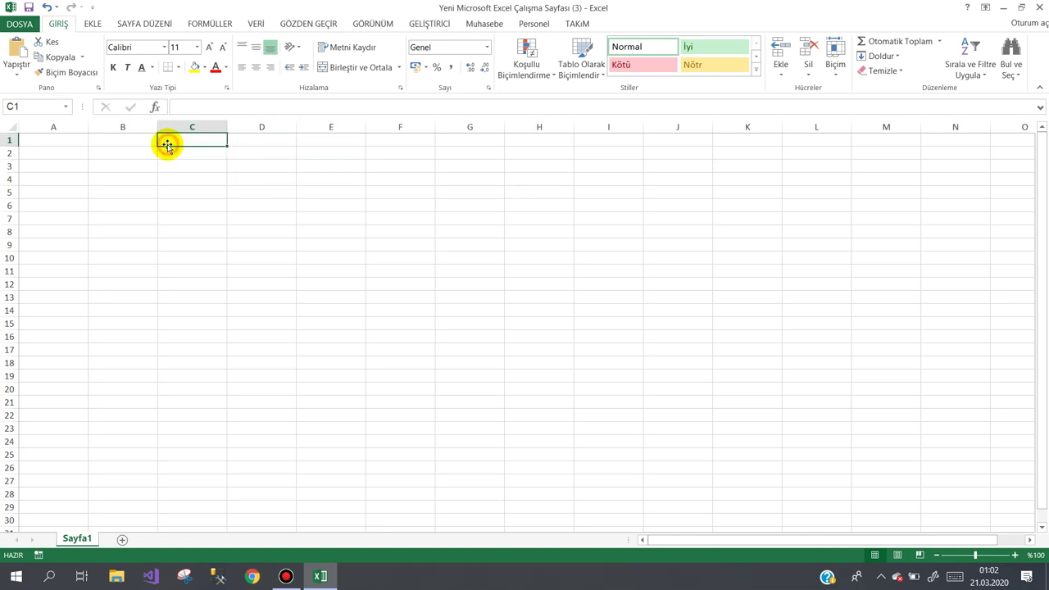
left_click(135, 141)
left_click(44, 139)
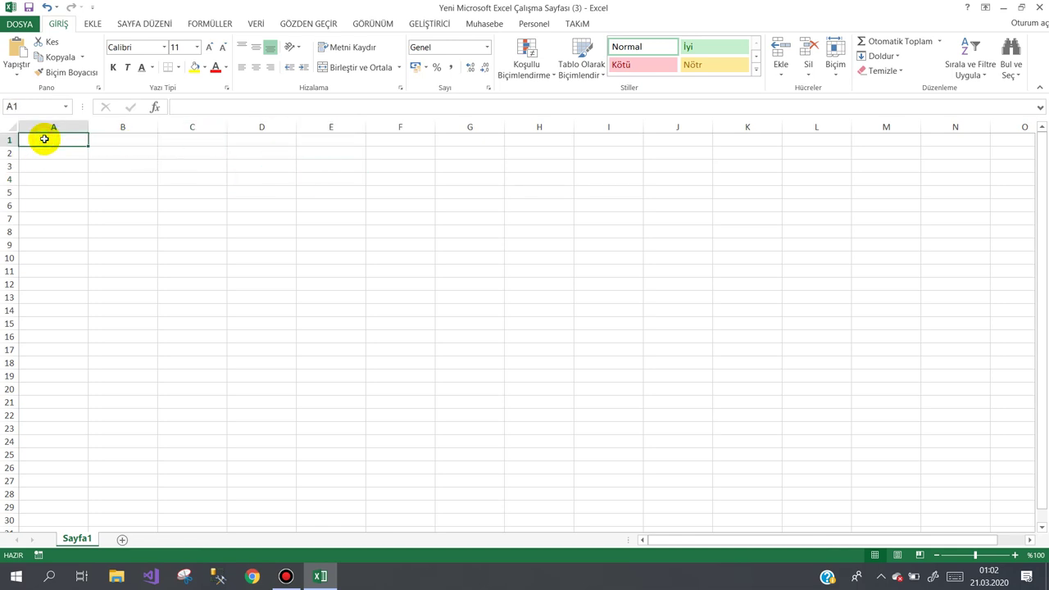
left_click(110, 152)
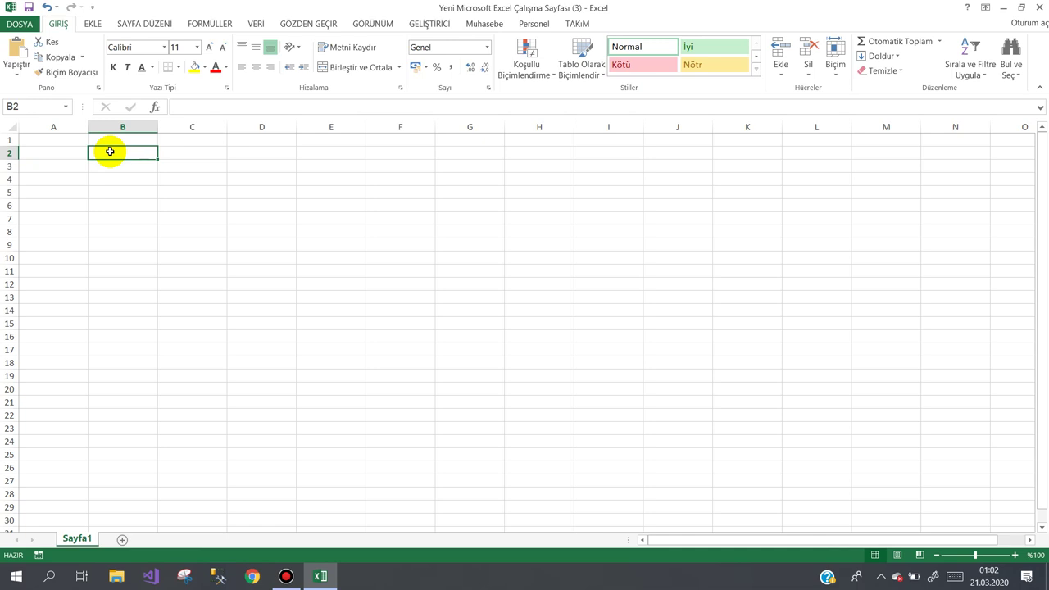
left_click(215, 163)
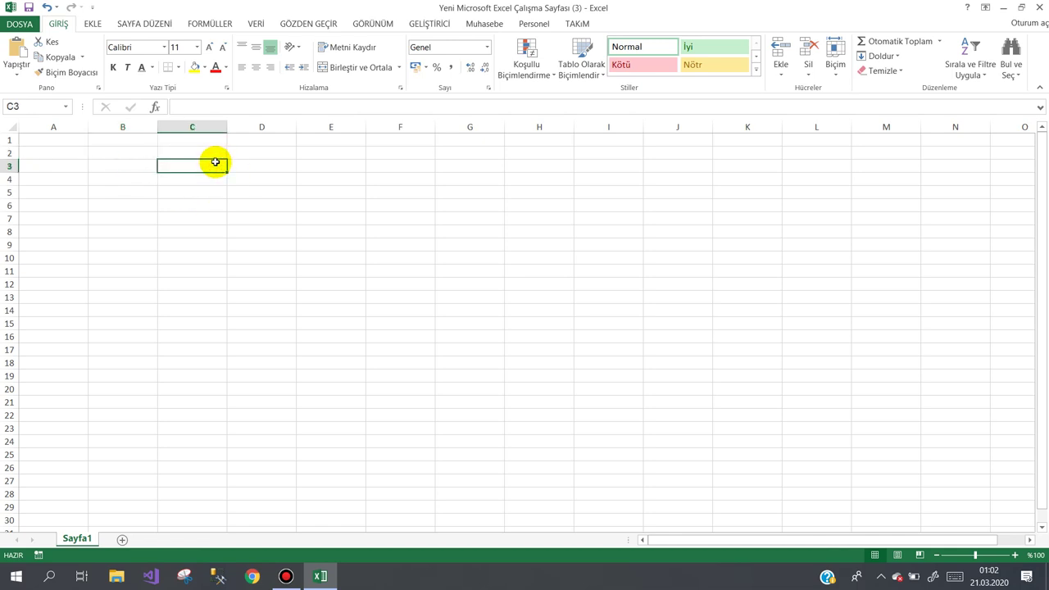
left_click(278, 167)
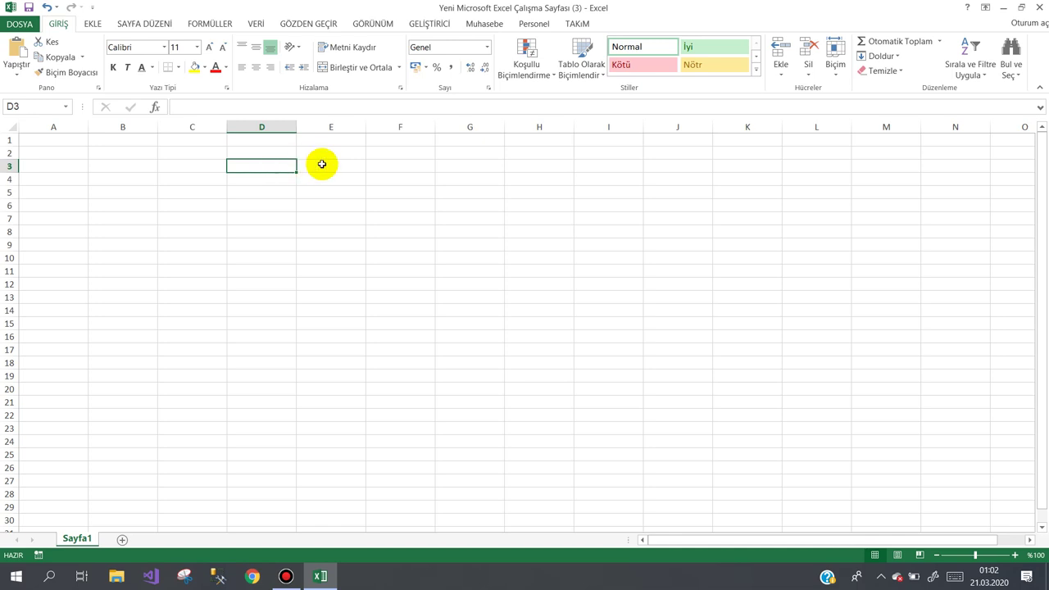
left_click(322, 163)
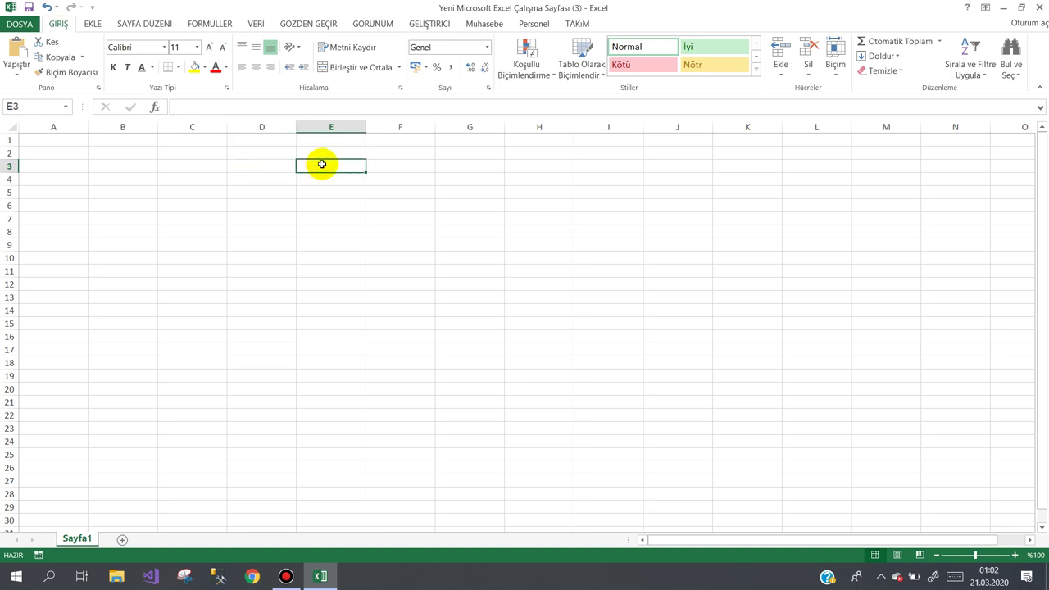
left_click(426, 154)
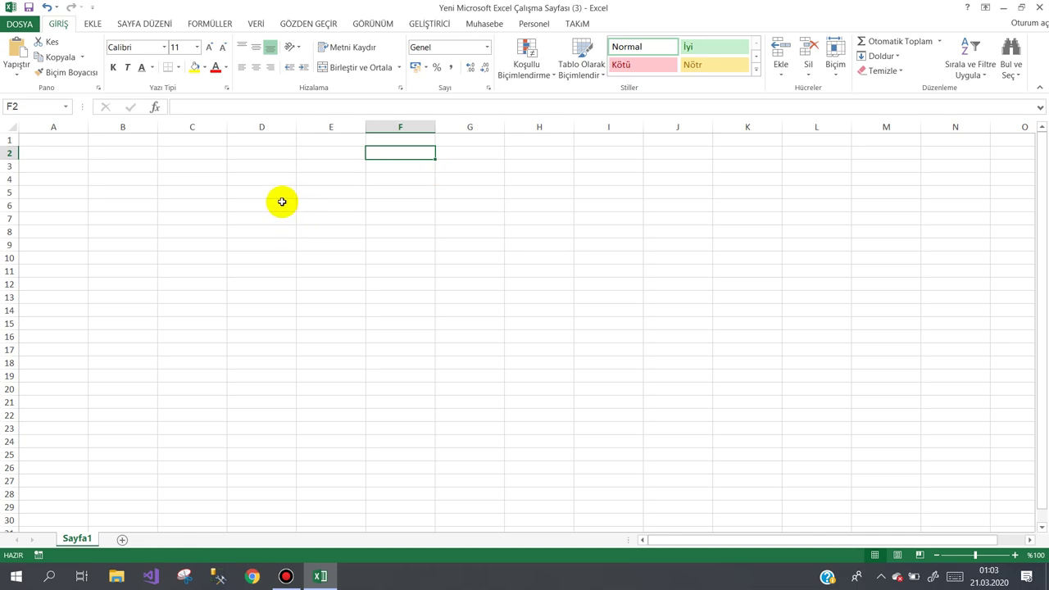
left_click(272, 181)
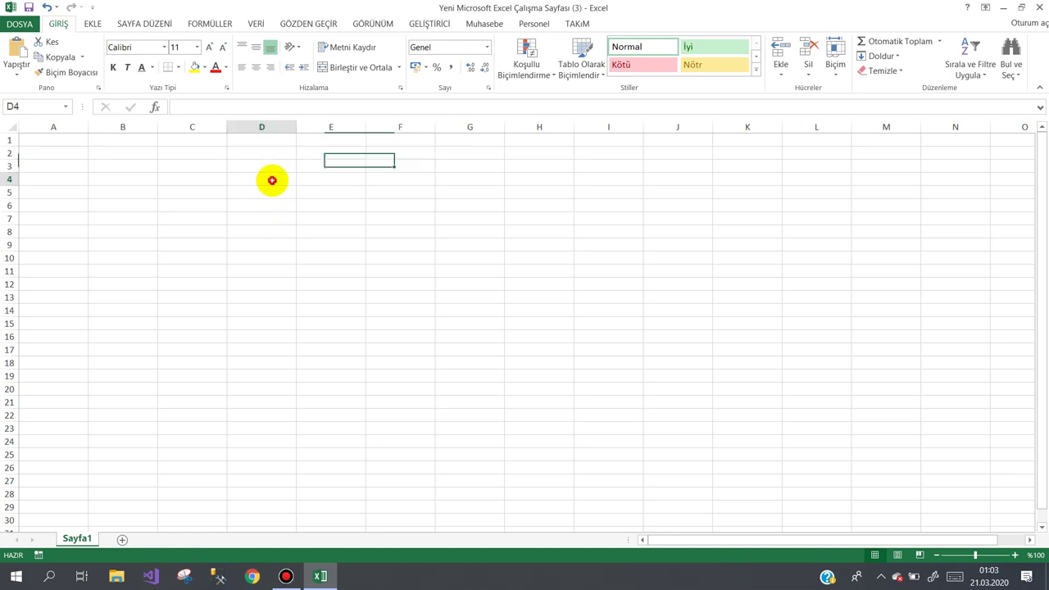
Rename the Sayfa1 worksheet tab to 'Personeller'.
double_click(72, 540)
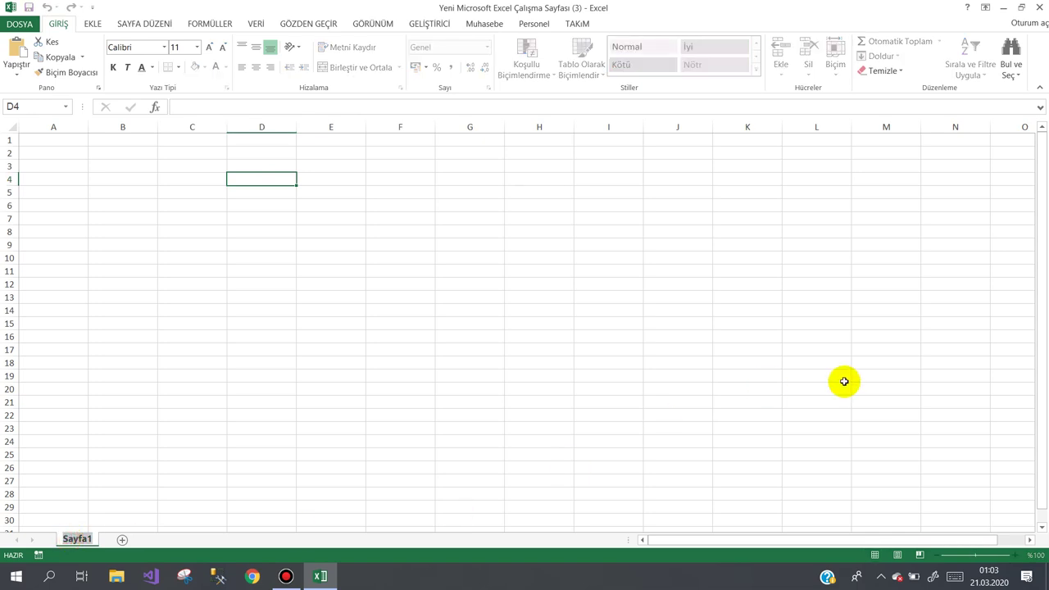
type("Per")
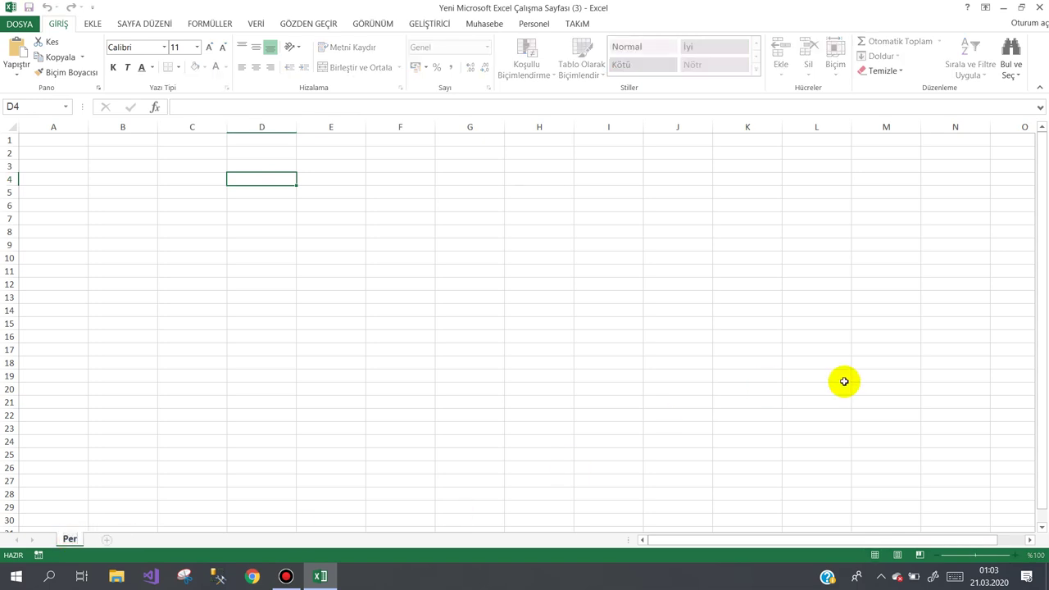
type("soneller")
key("Return")
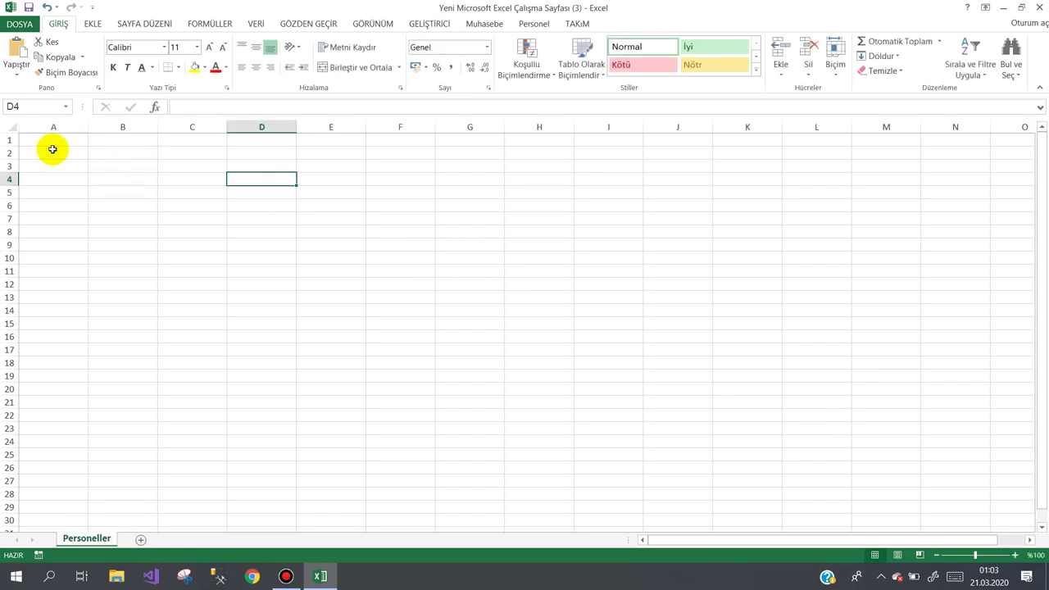
left_click(50, 144)
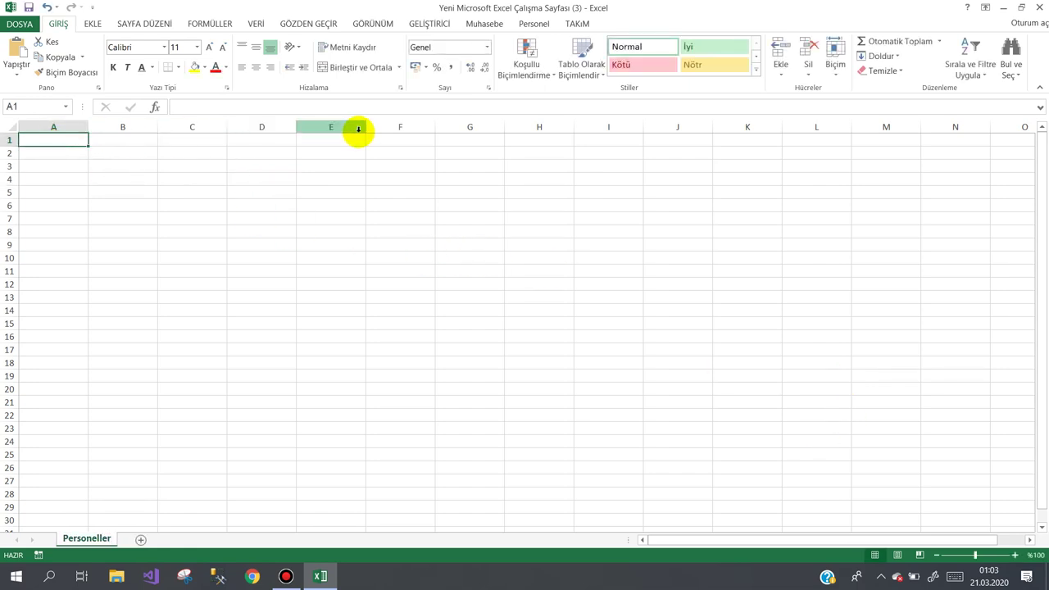
Enter the headers sicil No, Adı Soyadı, Birimi and Görevi into cells A1 to D1.
type("sicil No")
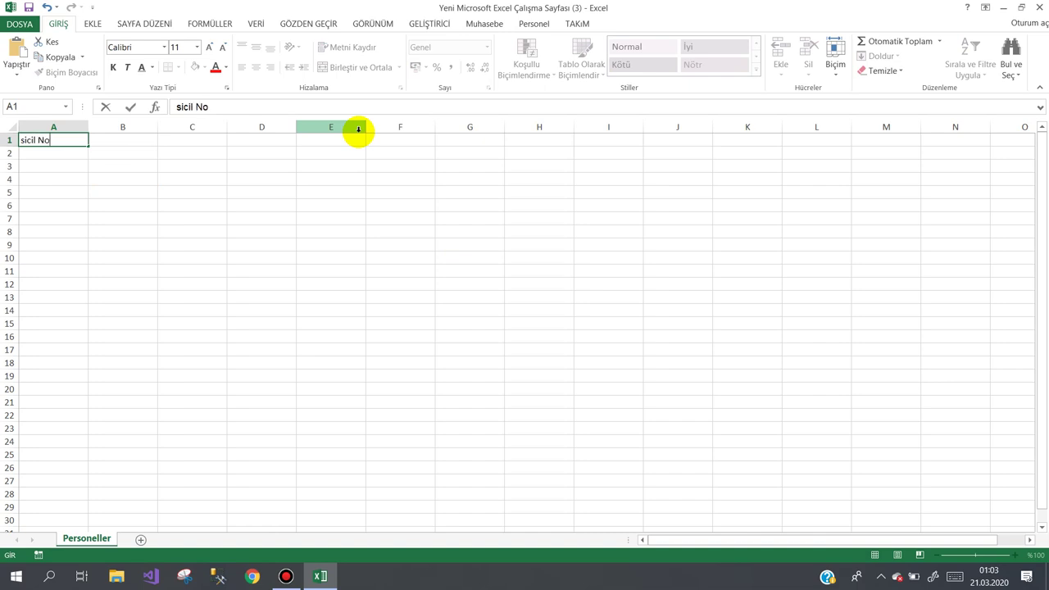
key("Tab")
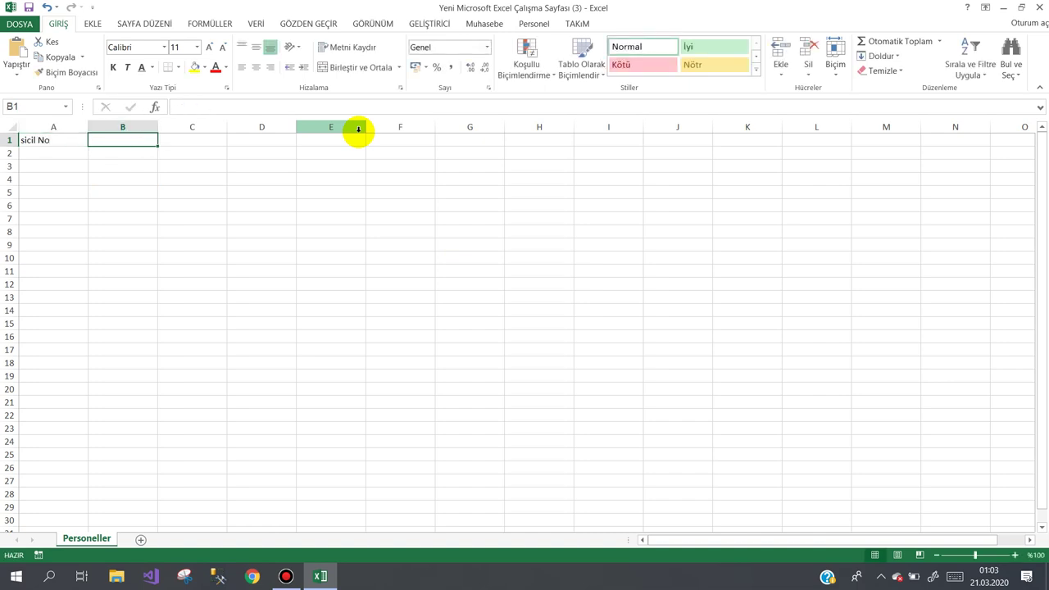
type("Adı S")
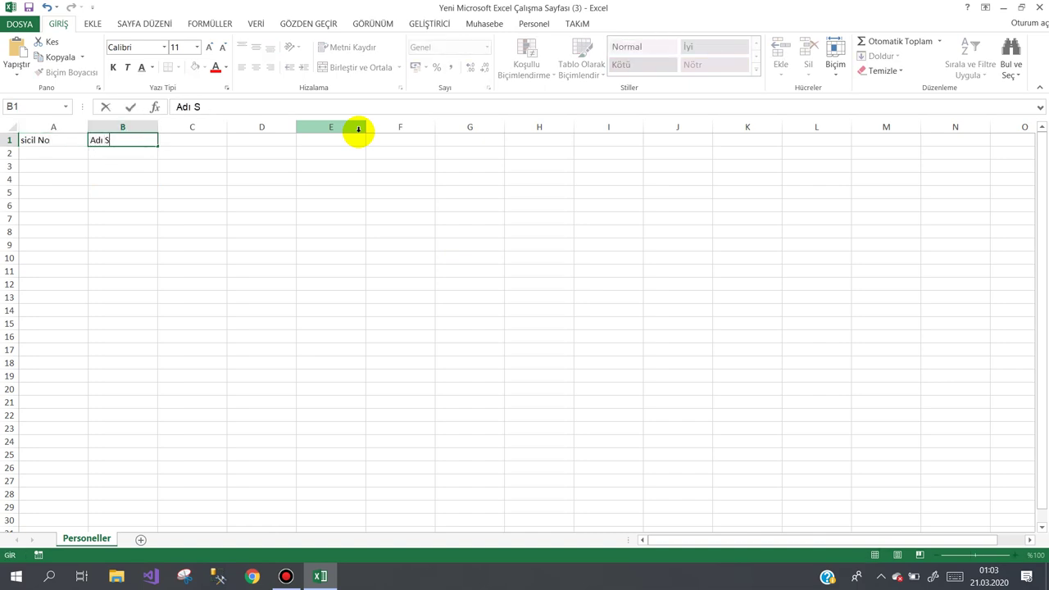
type("oyadı")
key("Tab")
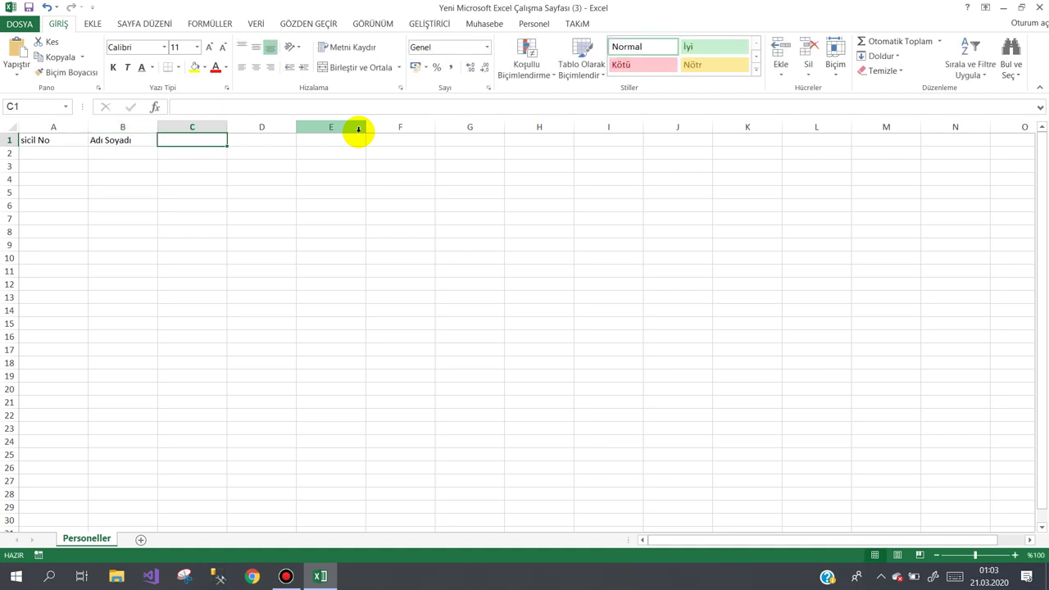
type("Birimi")
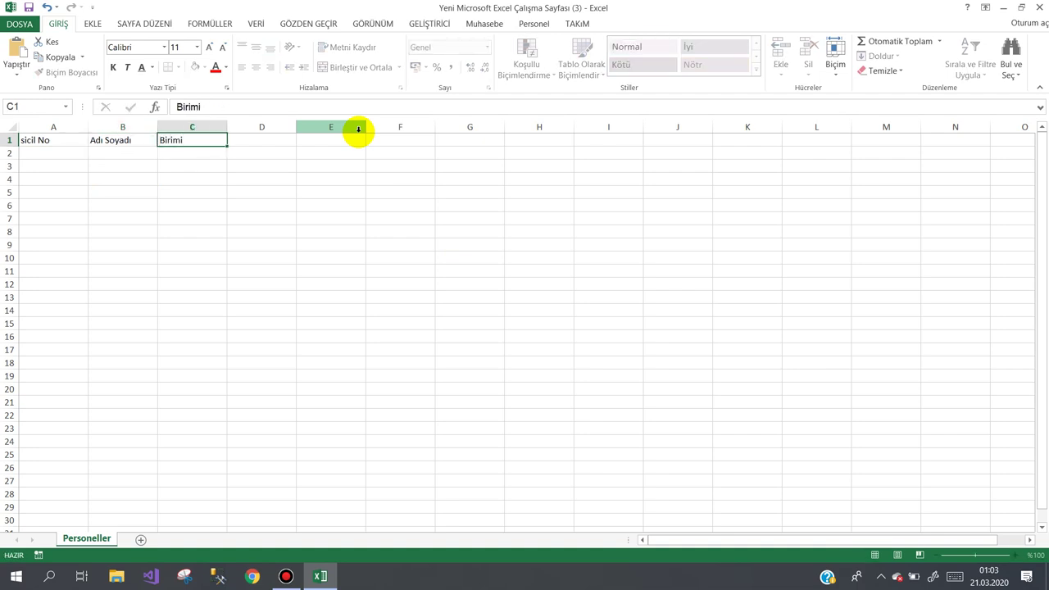
key("Tab")
type("Gö")
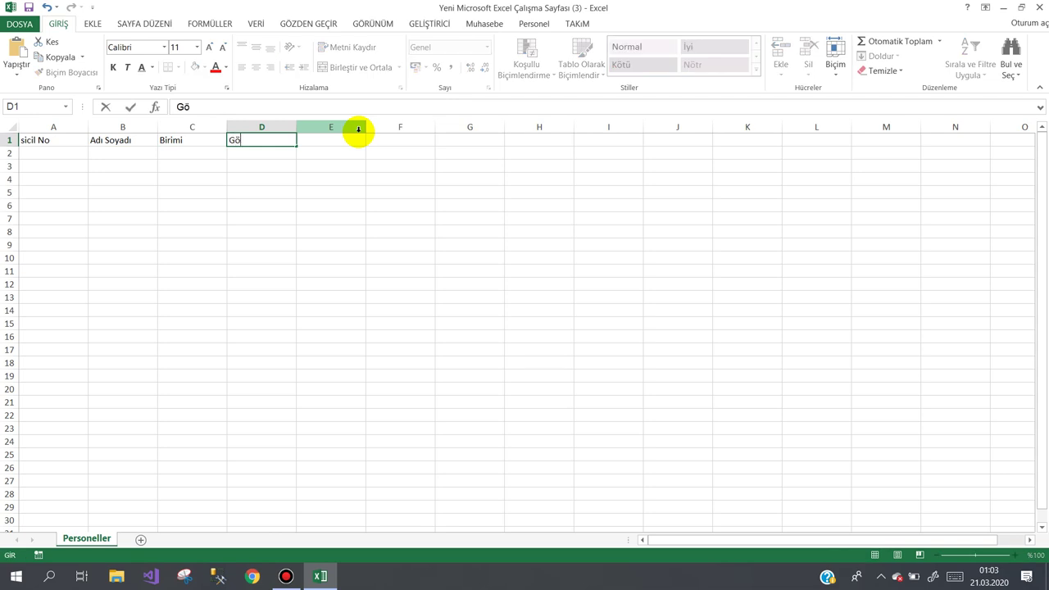
type("revi")
left_click(63, 153)
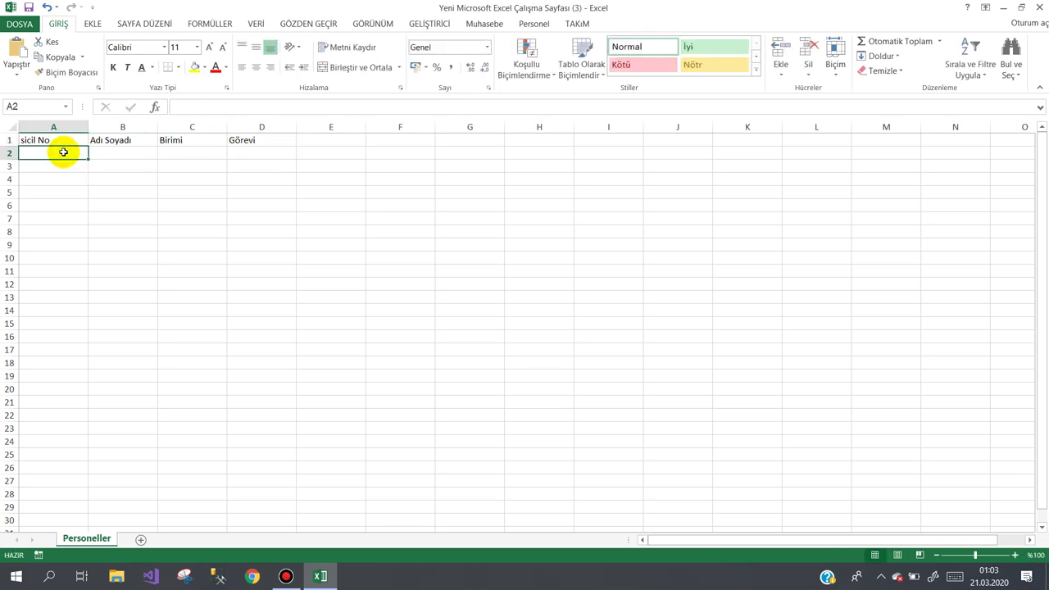
left_click(61, 140)
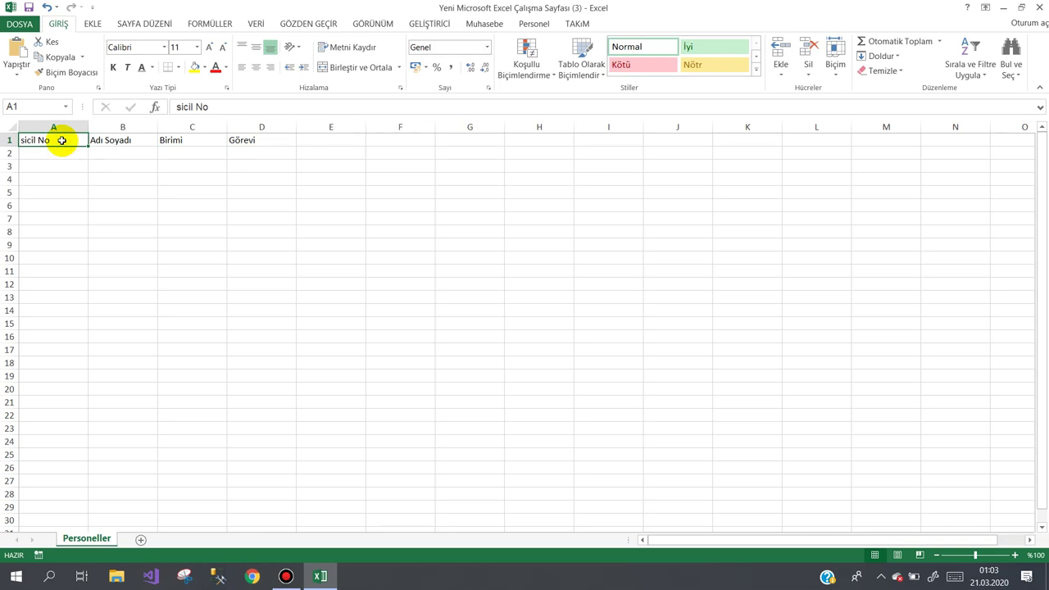
Fill row 2 with the first employee's sicil number, name, department IK and title Uzman.
left_click(65, 153)
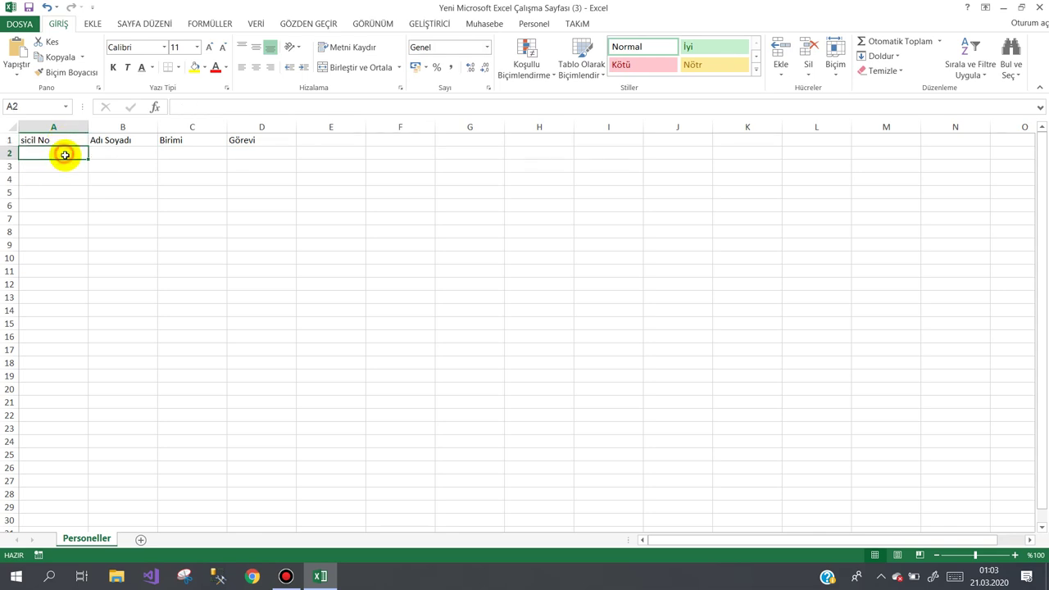
type("45234")
left_click(97, 155)
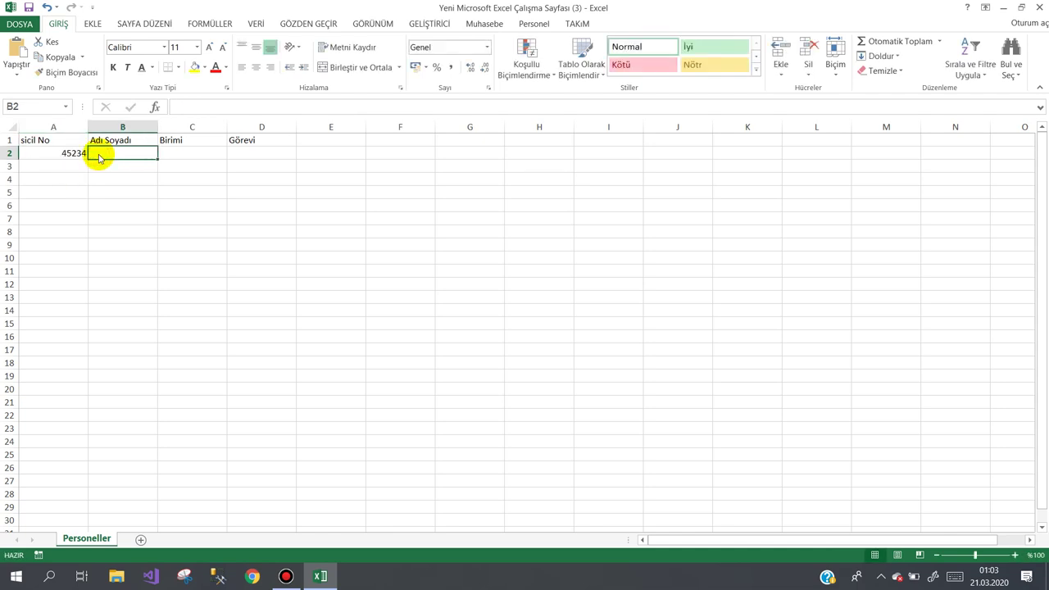
right_click(98, 158)
left_click(98, 154)
type("Ahmet ")
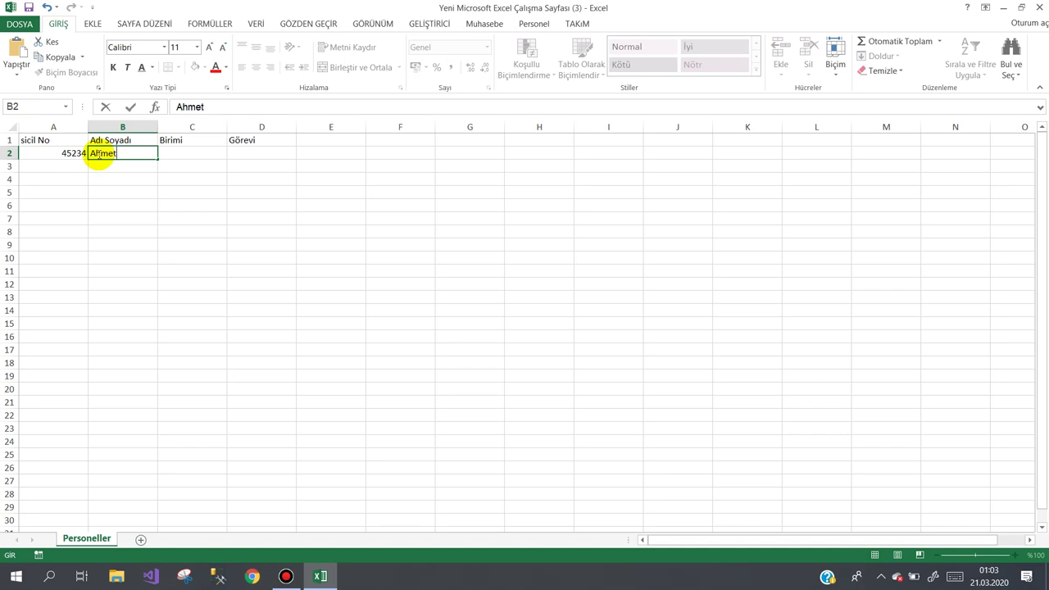
type("Demir")
key("Tab")
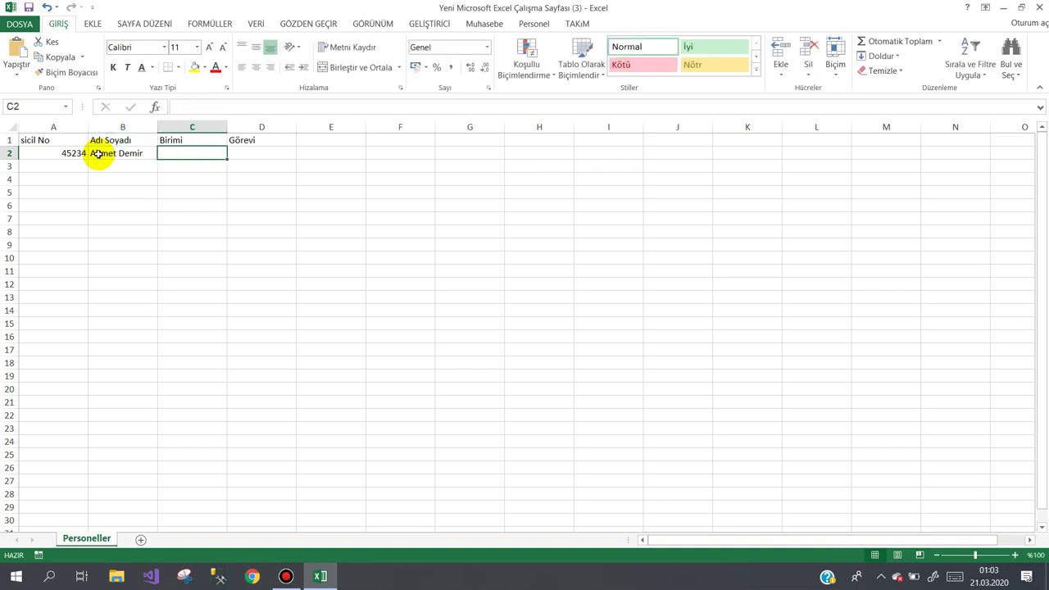
type("I")
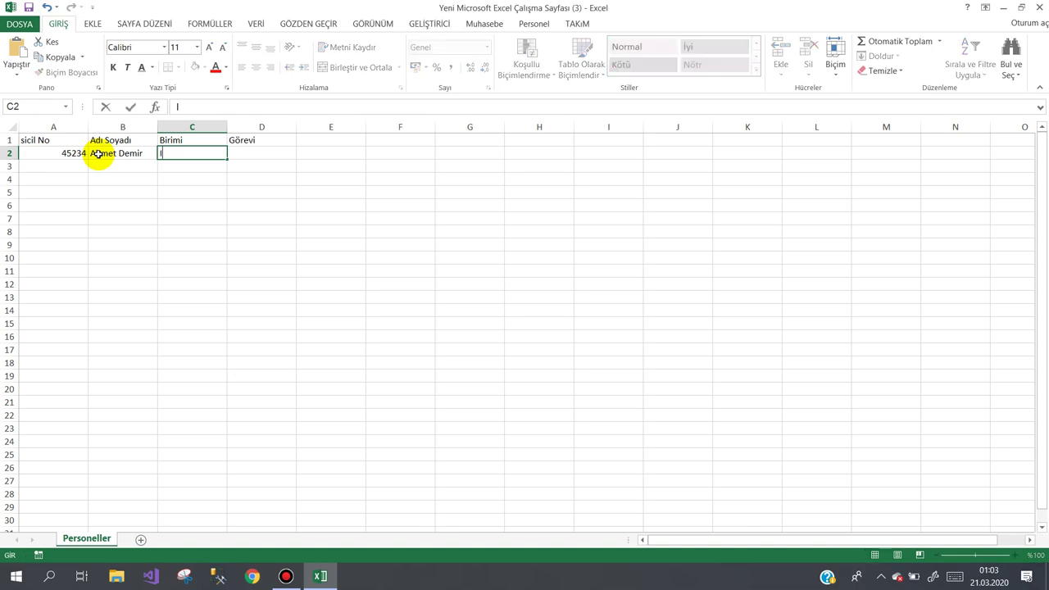
type("K")
key("Tab")
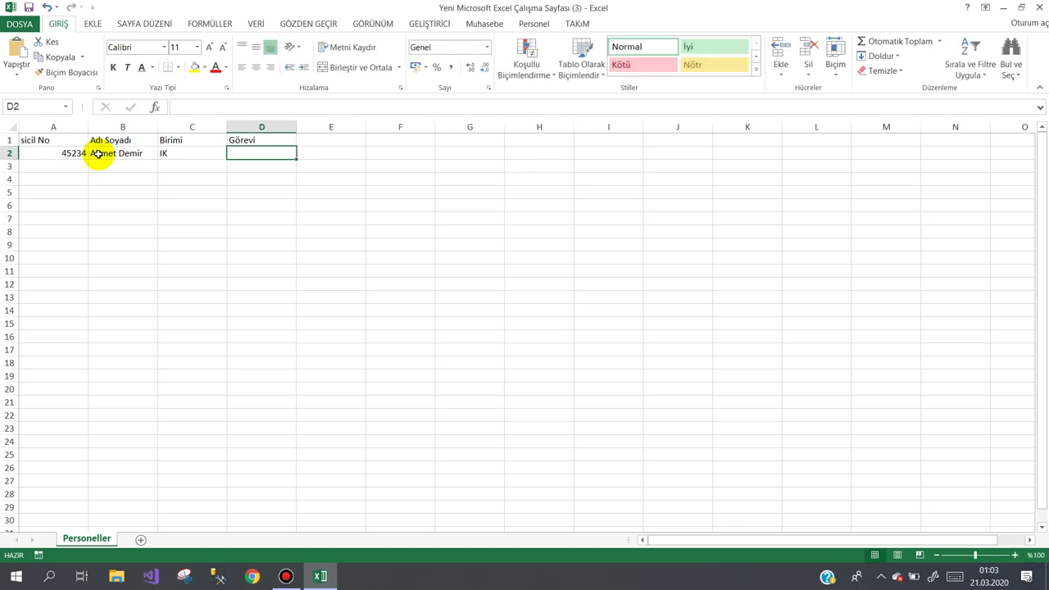
type("Uzman")
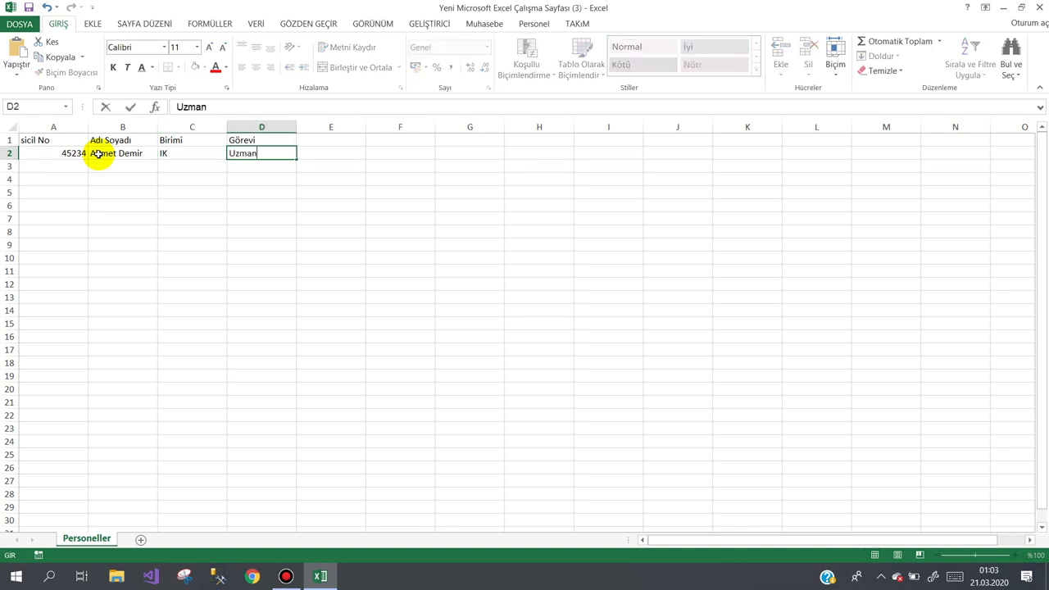
key("Return")
Fill row 3 with the second employee's corrected sicil number, name, Halkla İlişkiler and Memur.
key("Up")
key("Down")
key("Left")
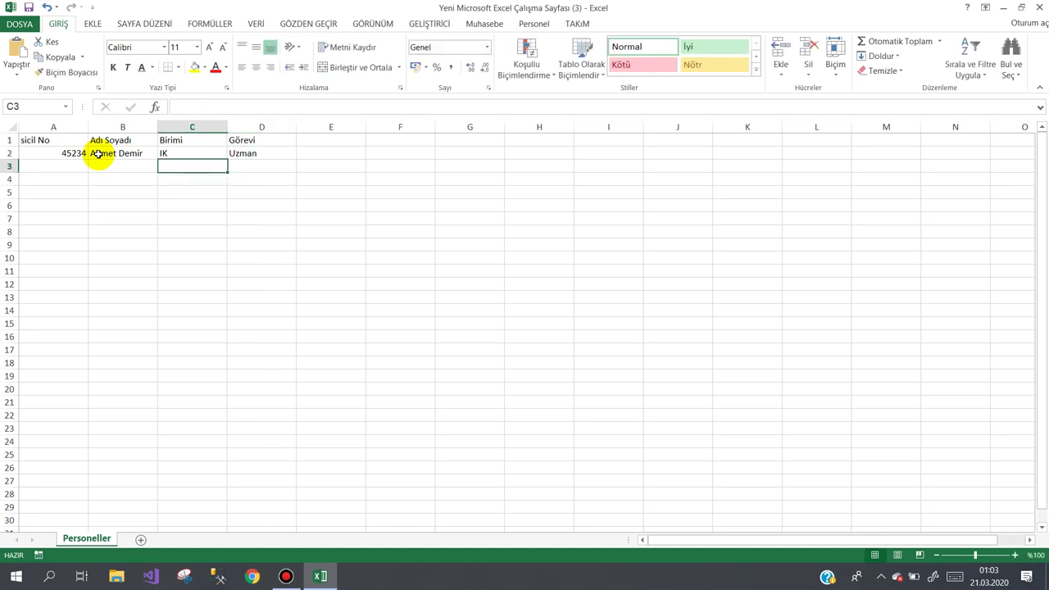
key("Left")
key("Left")
type("5234")
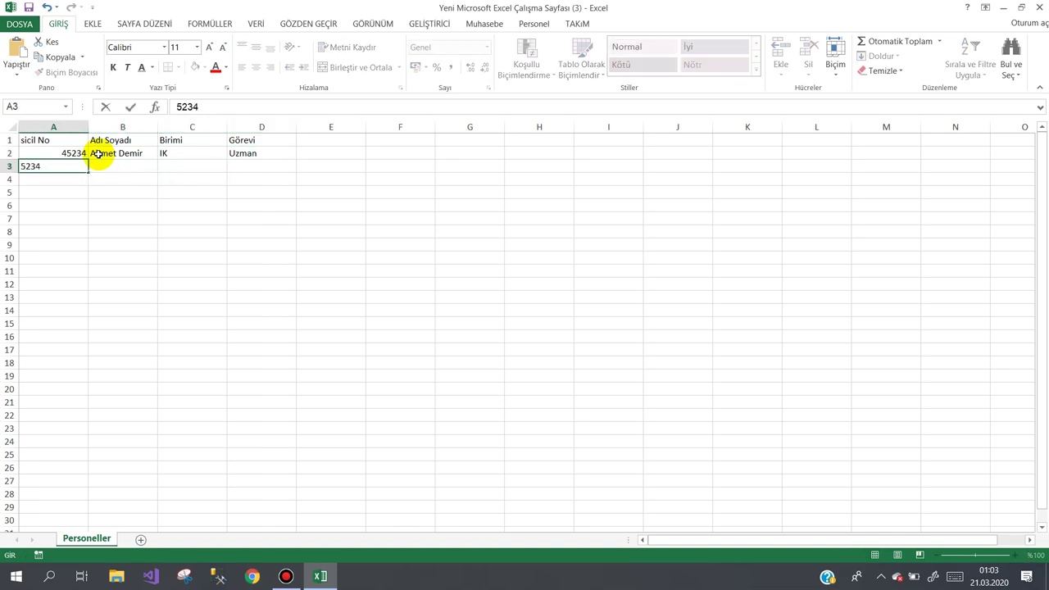
key("Tab")
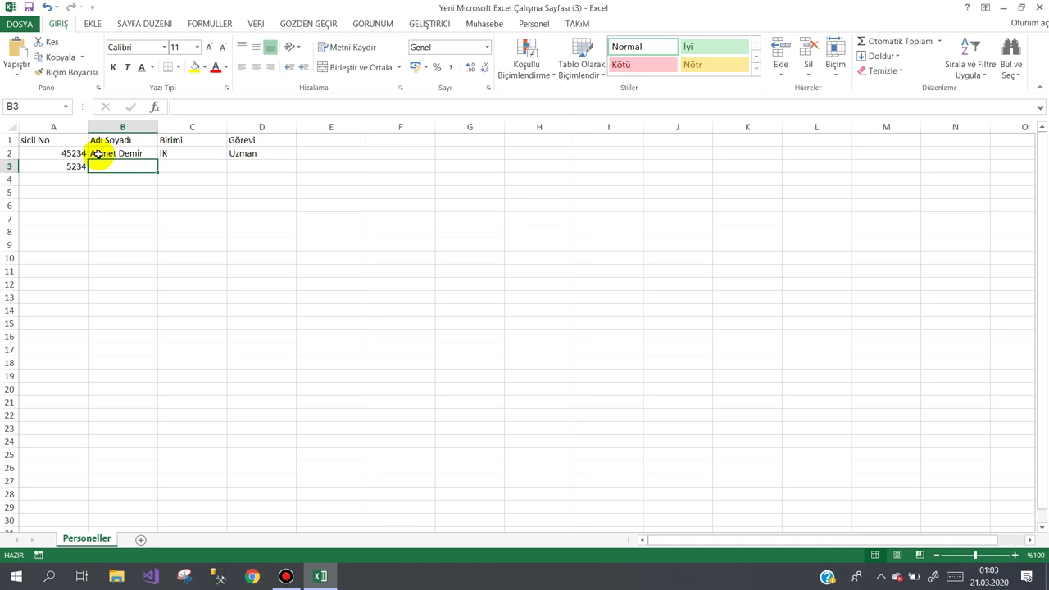
key("Left")
type("54365")
key("Tab")
type("Ayşe ")
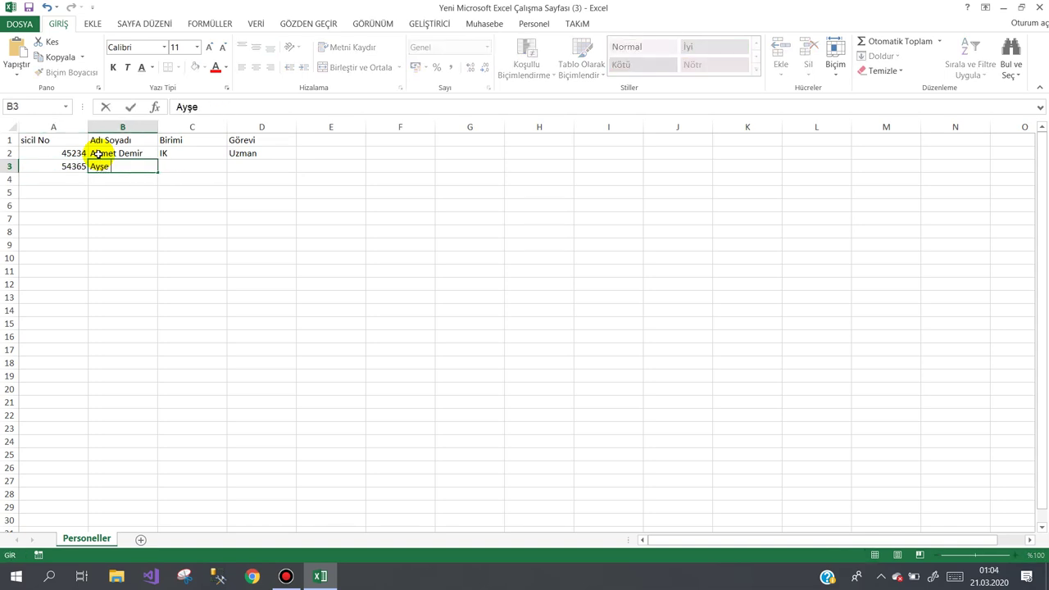
type("Yıldız")
key("Tab")
type("H")
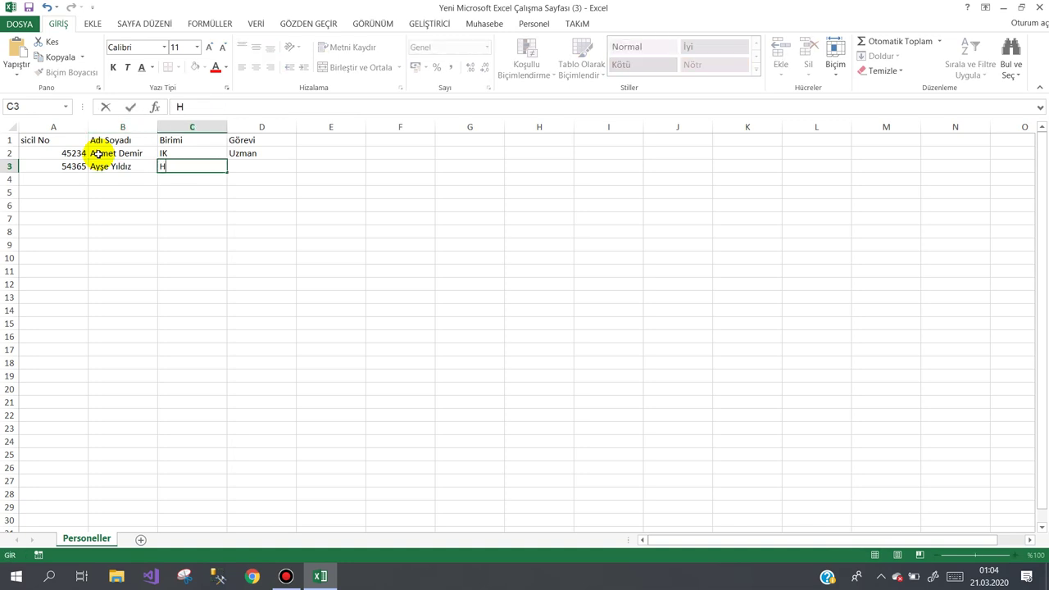
type("alkla İli")
type("şk")
type("iler")
key("Tab")
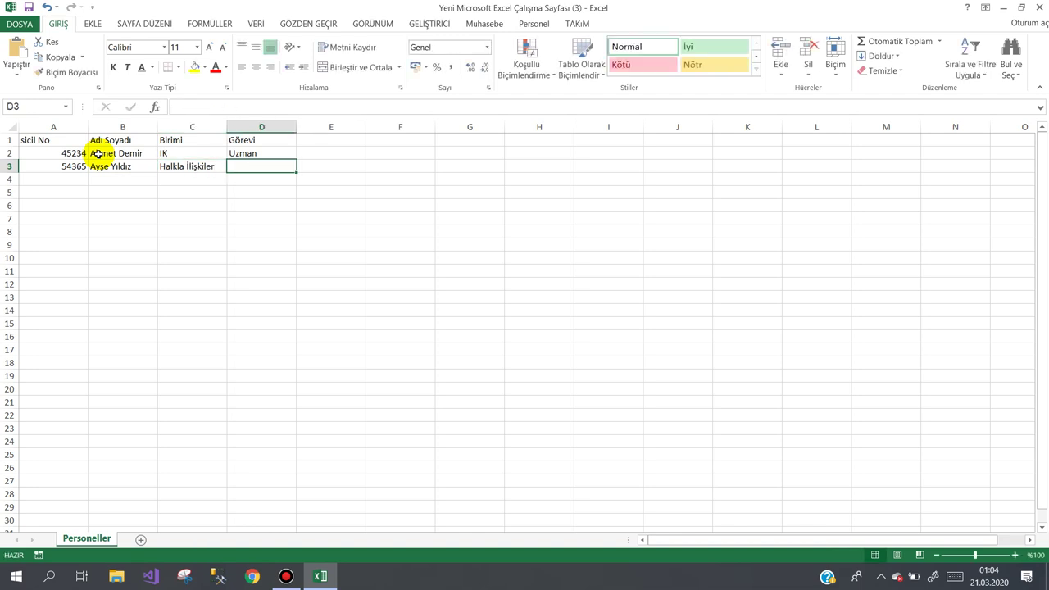
type("Memur")
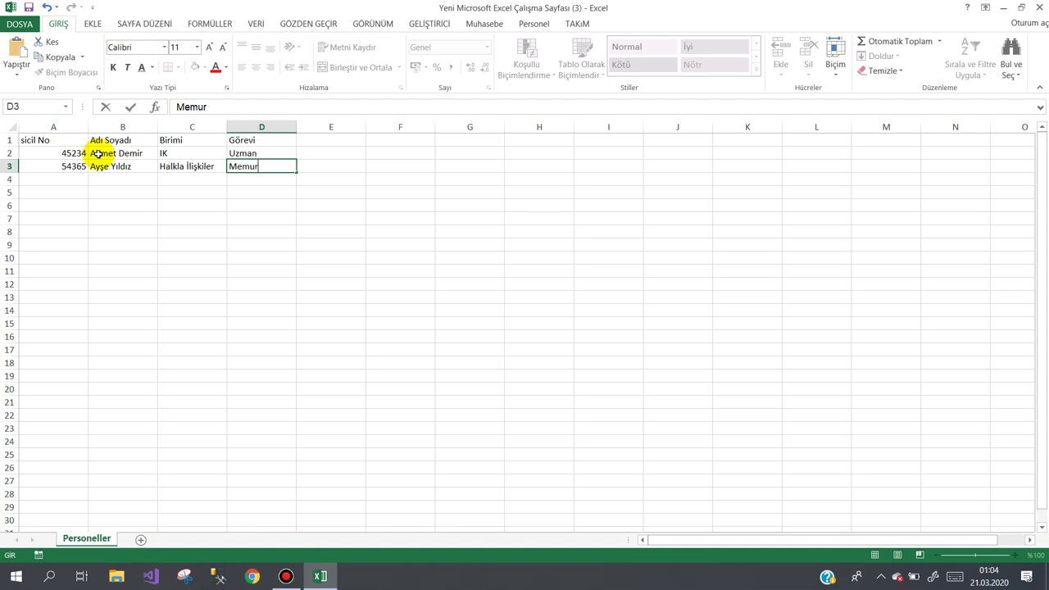
key("Return")
Fill row 4 with the third employee's sicil number, name, Satın Alma and Uzman Yrd.
type("234")
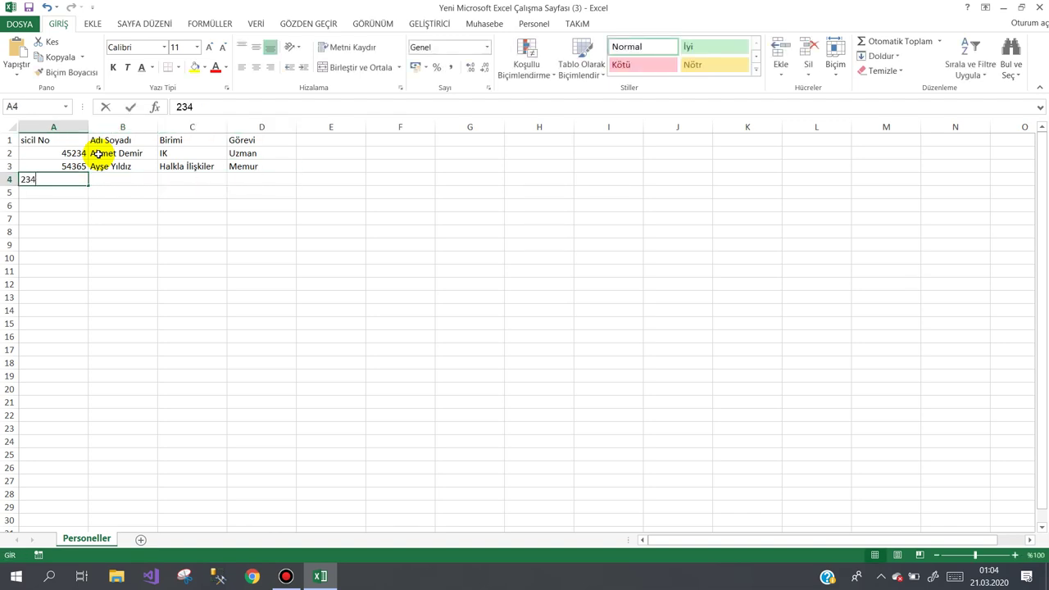
type("54")
key("Tab")
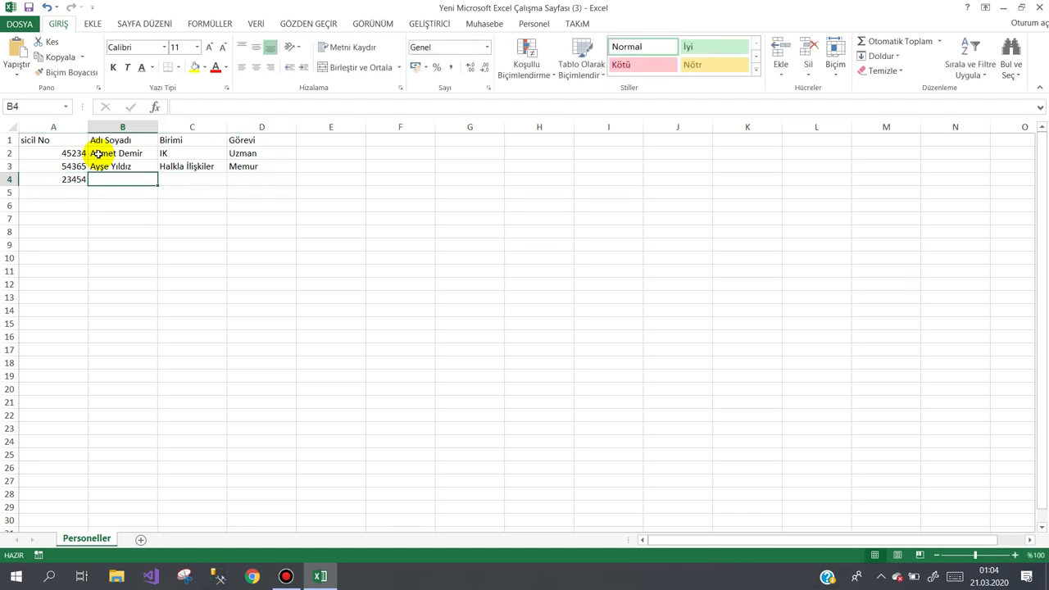
type("Ze")
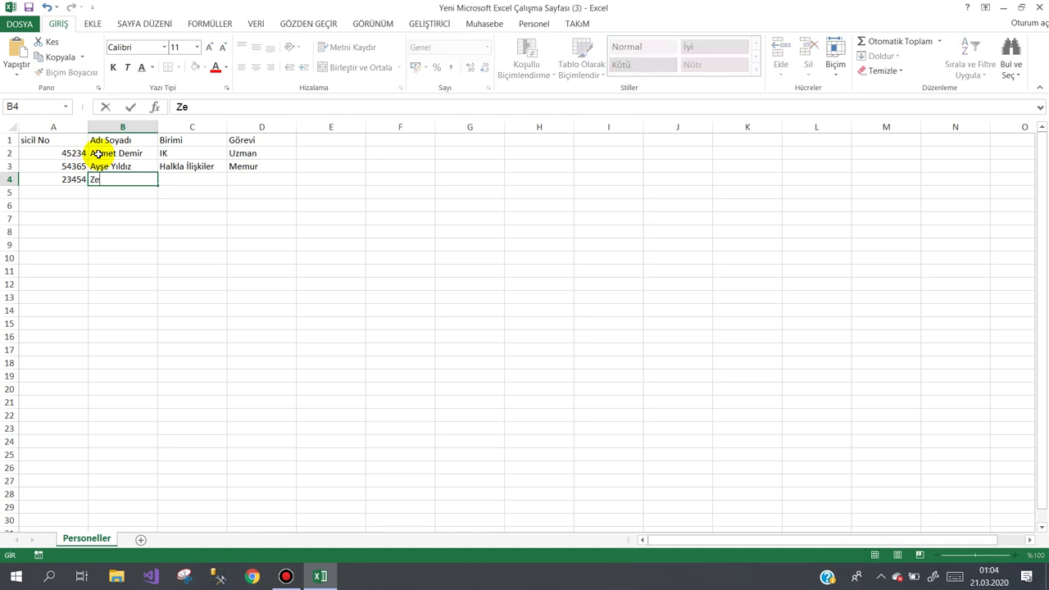
type("ki")
type(" Gün")
key("Tab")
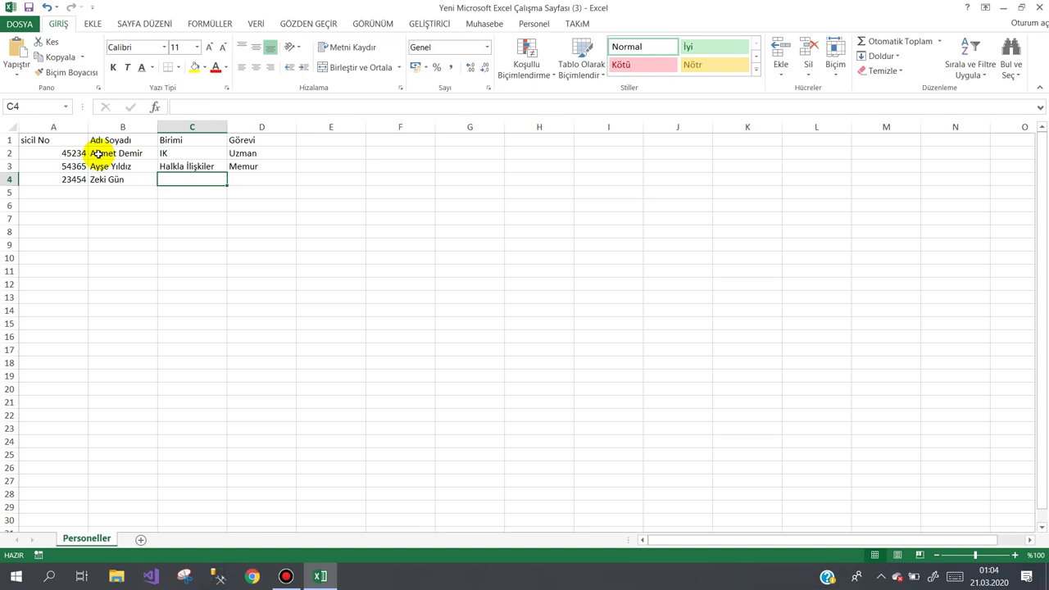
type("Sa")
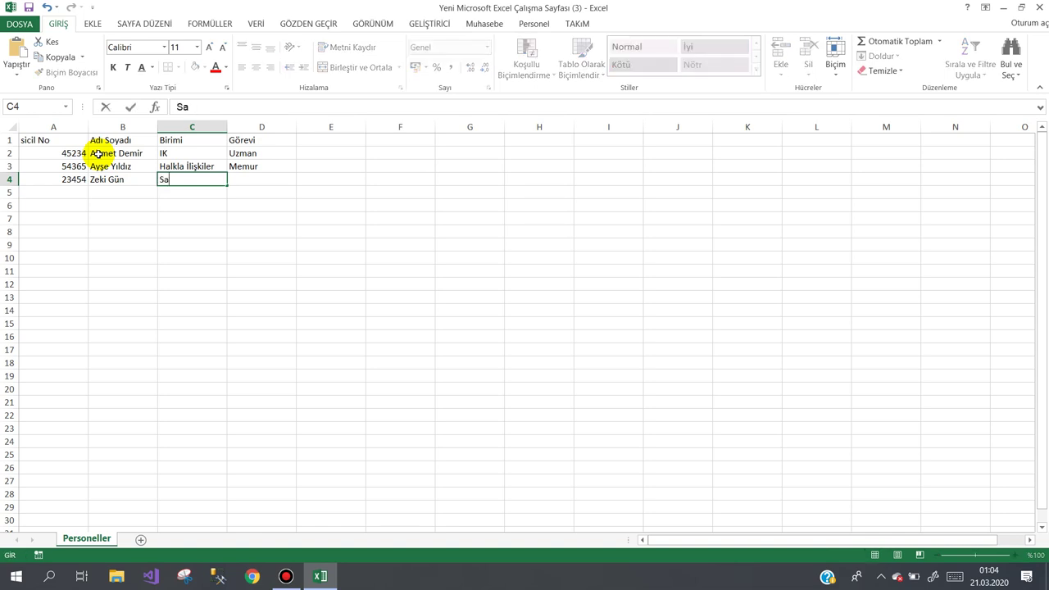
type("ın Al")
key("BackSpace")
key("BackSpace")
key("BackSpace")
type("Alma")
key("Tab")
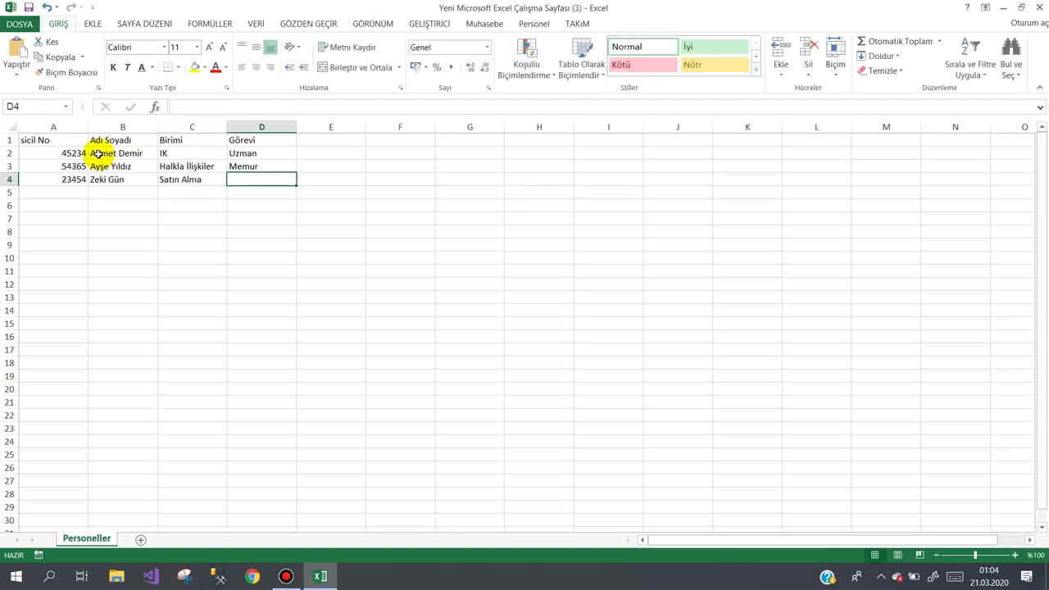
type("Uzman Yr")
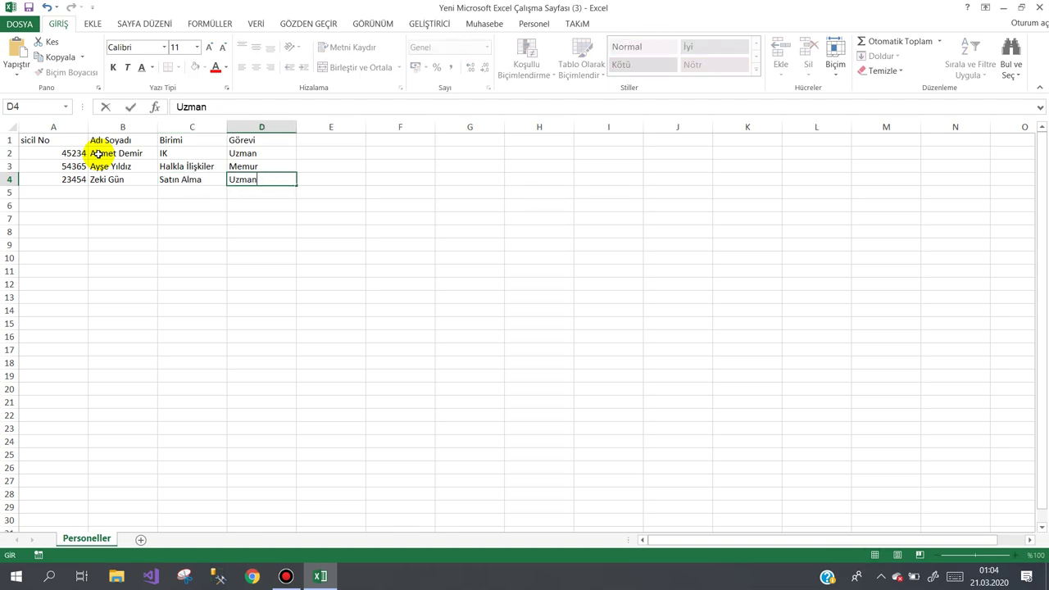
type("d.")
key("Return")
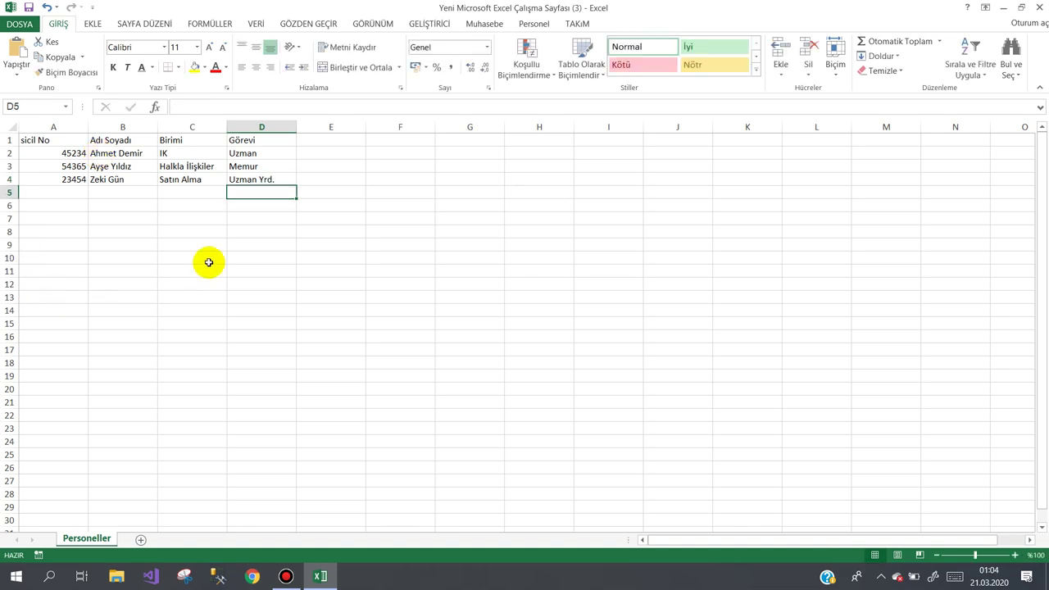
Bring up the workbook's File backstage Info page.
left_click(196, 249)
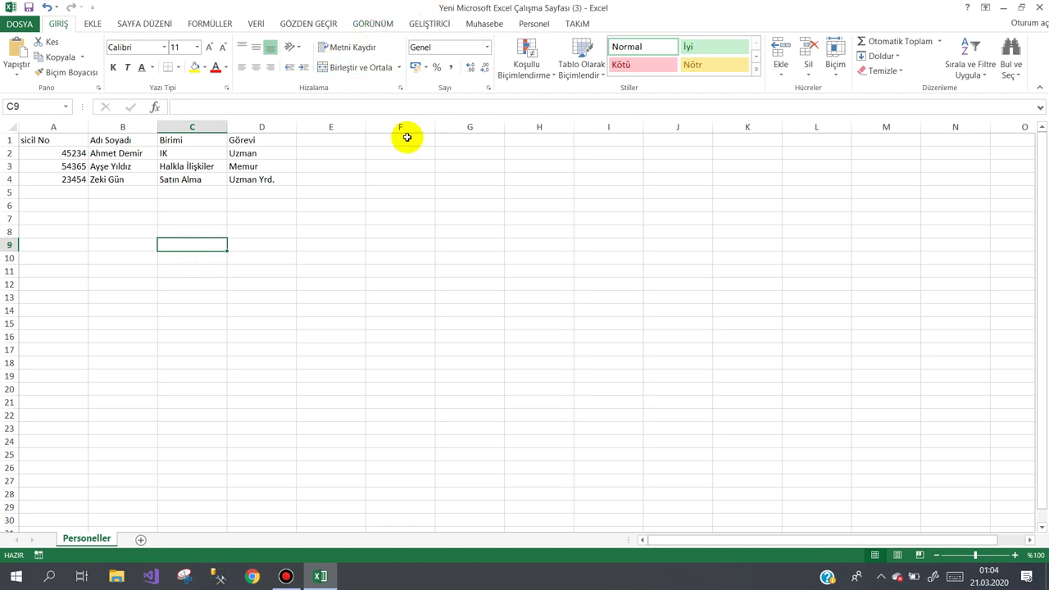
left_click(360, 162)
left_click(20, 23)
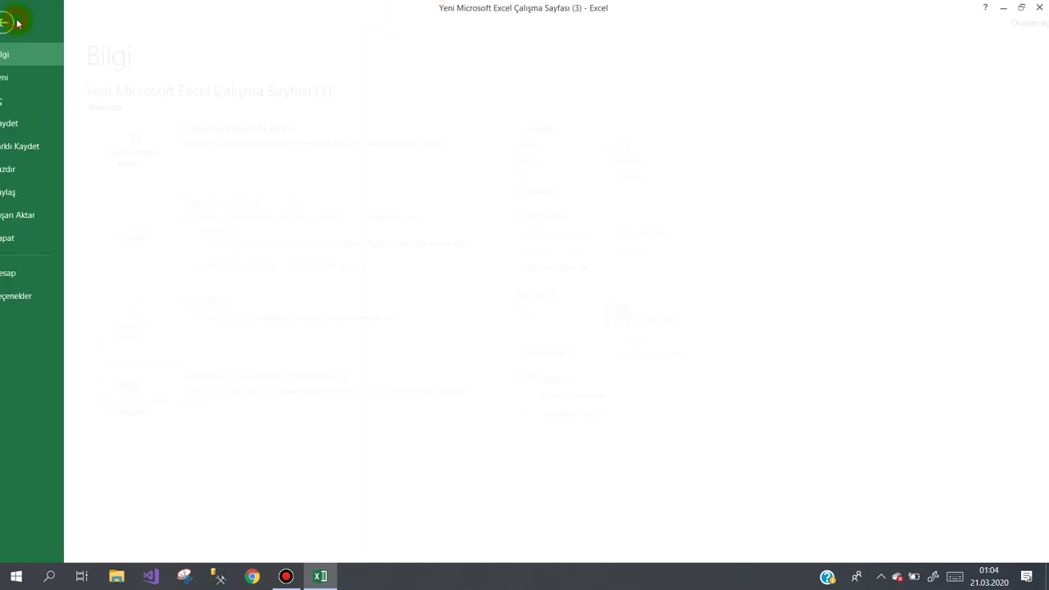
Use Farklı Kaydet to save the workbook in the Masaüstü folder as 'ders1'.
left_click(45, 147)
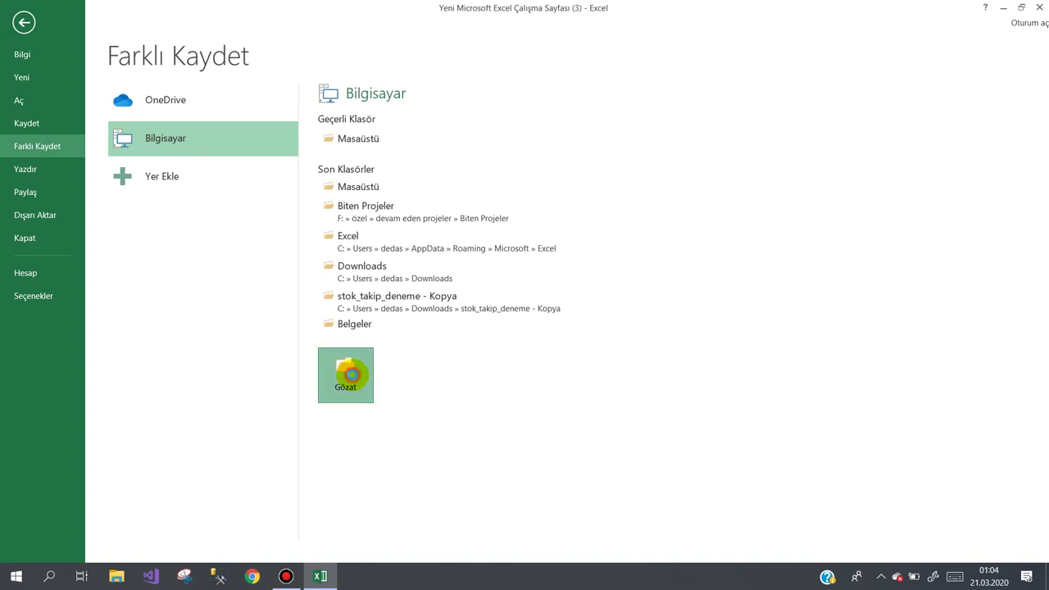
left_click(351, 373)
left_click(58, 145)
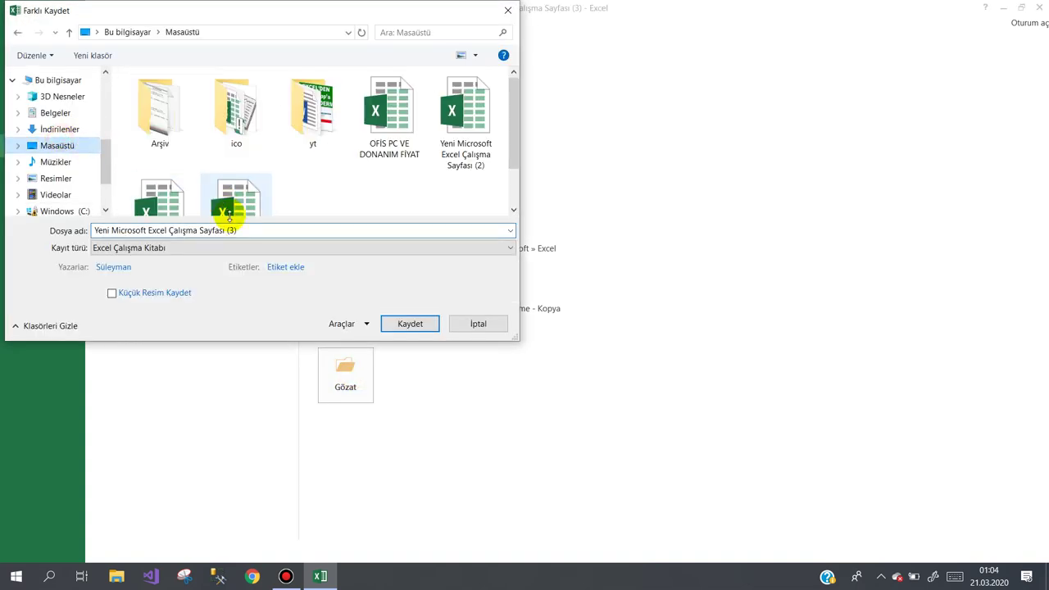
left_click(254, 228)
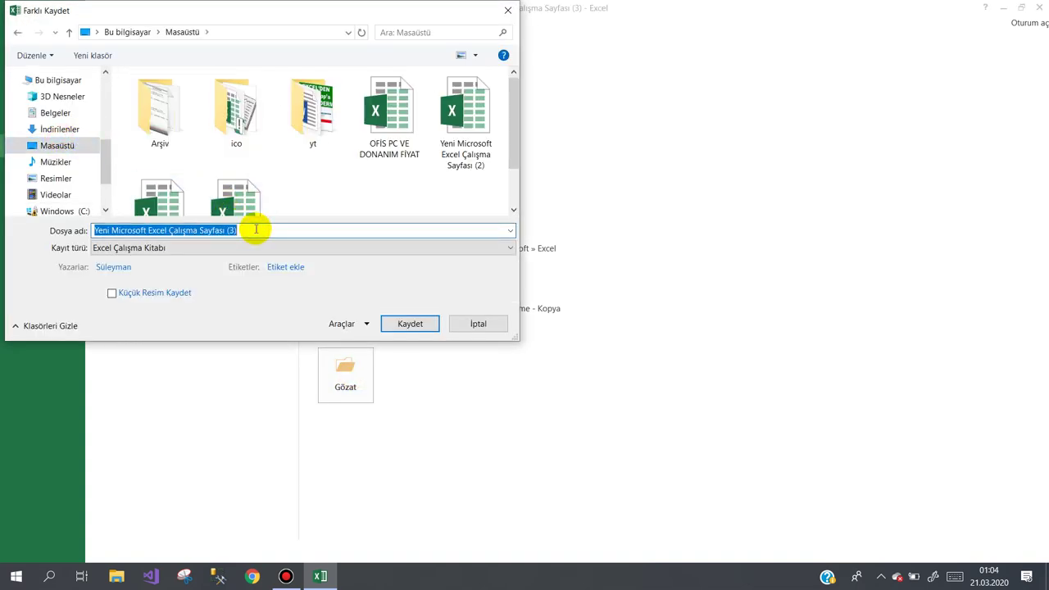
type("ders1")
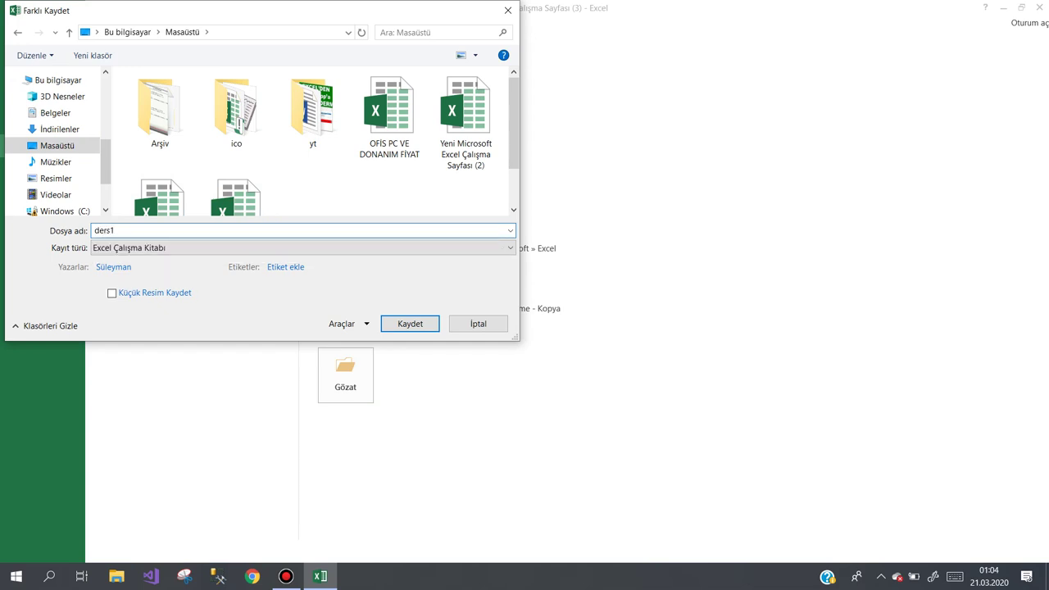
key("Return")
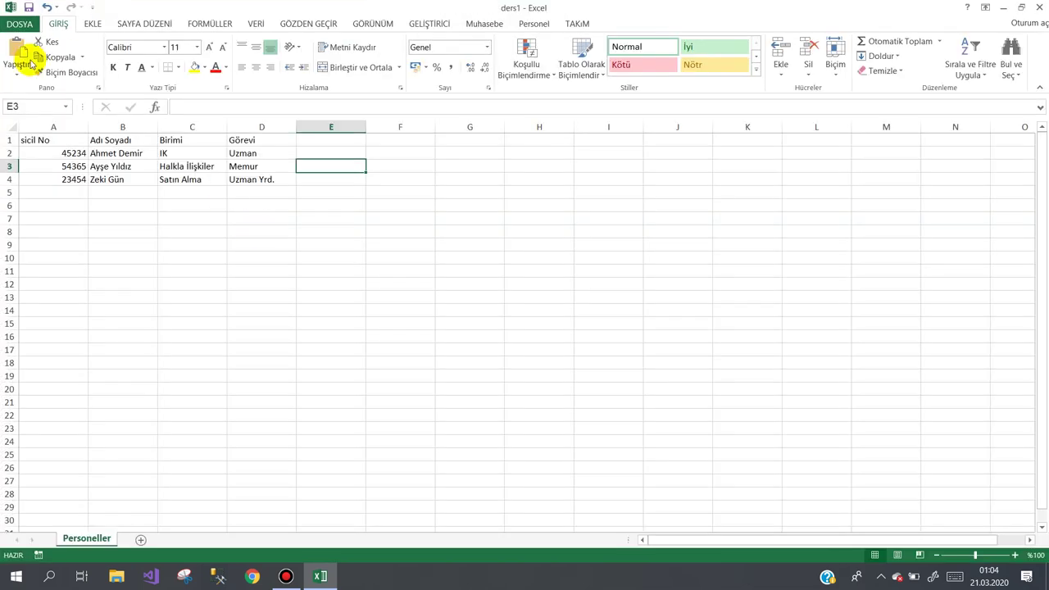
Re-save ders1 on the Desktop as a macro-enabled workbook and return to the File Info page.
left_click(19, 23)
left_click(61, 146)
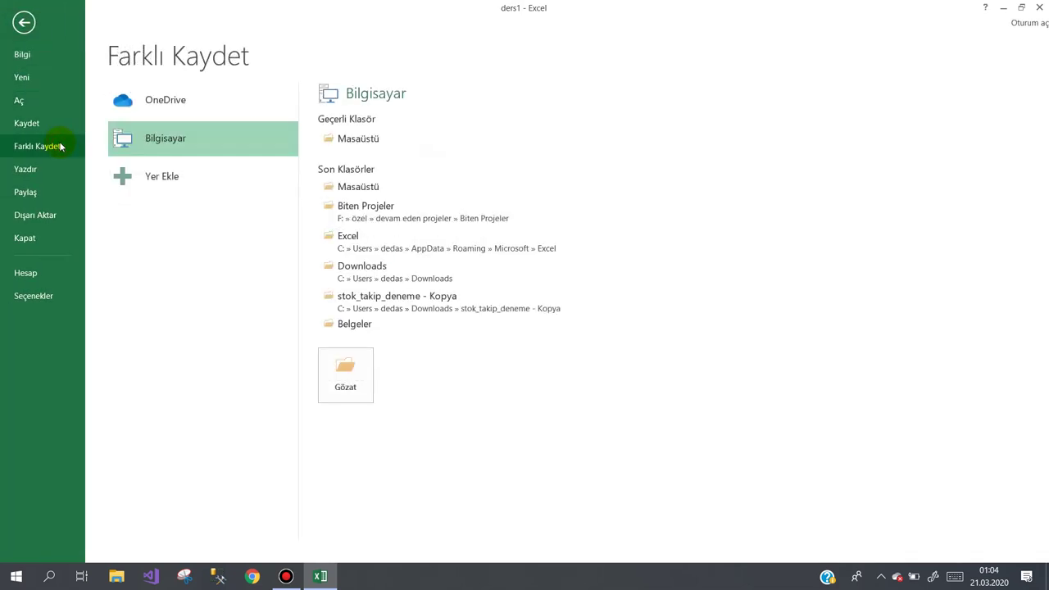
left_click(366, 131)
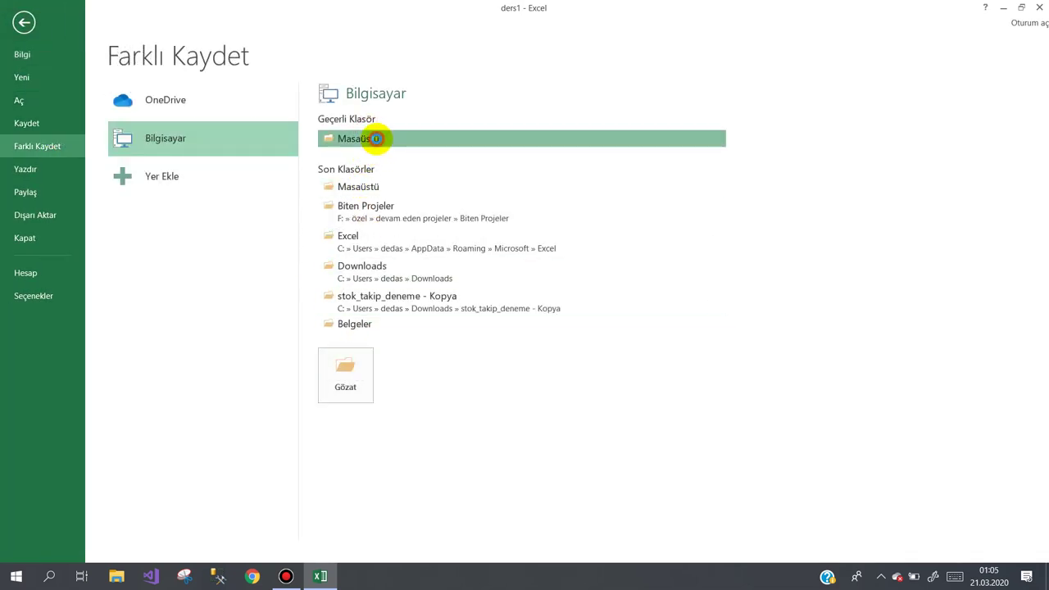
left_click(151, 248)
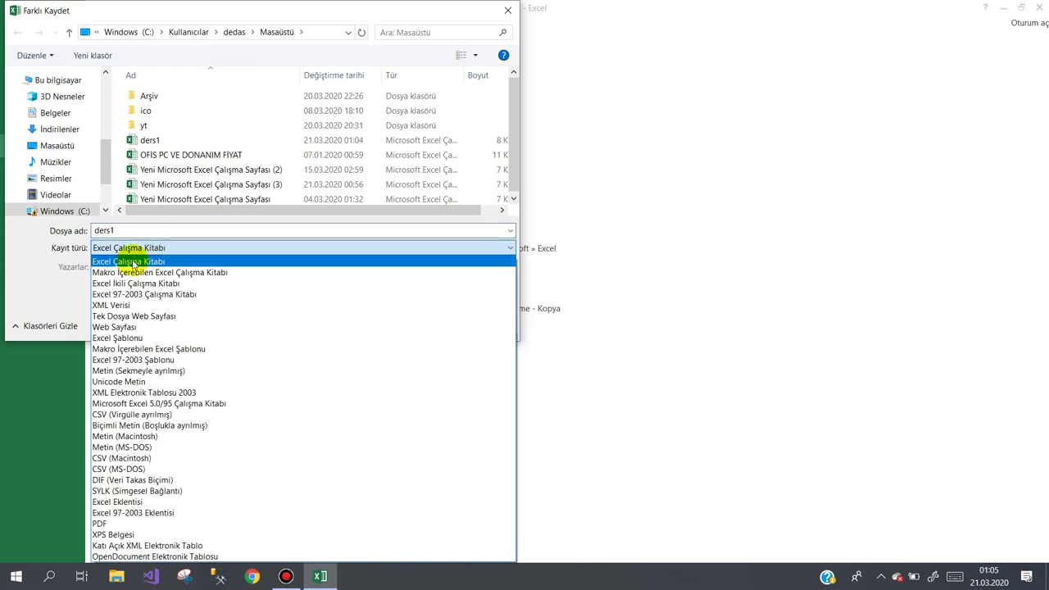
left_click(129, 272)
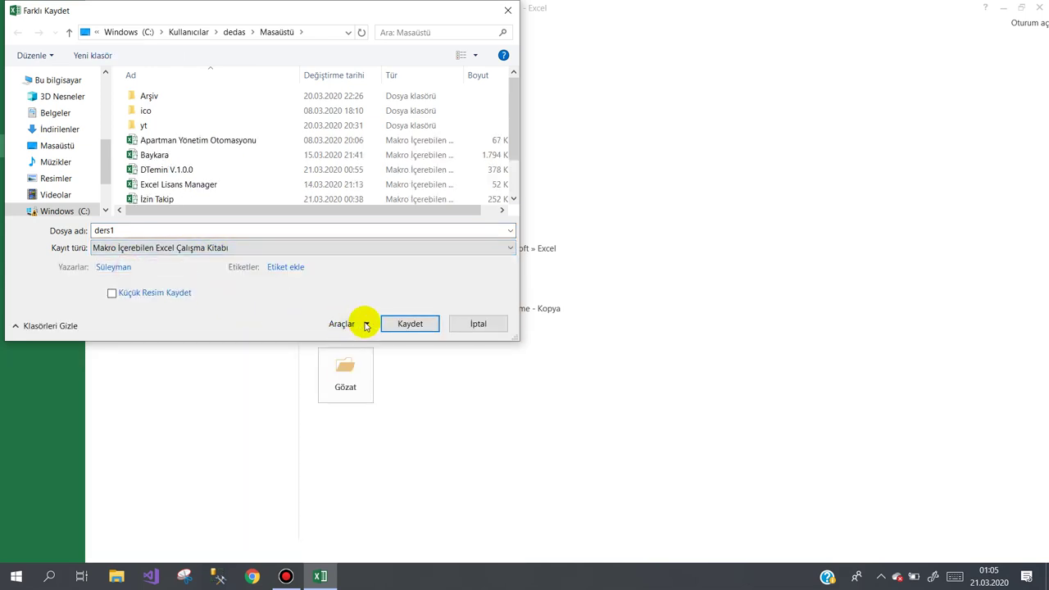
left_click(393, 322)
left_click(314, 204)
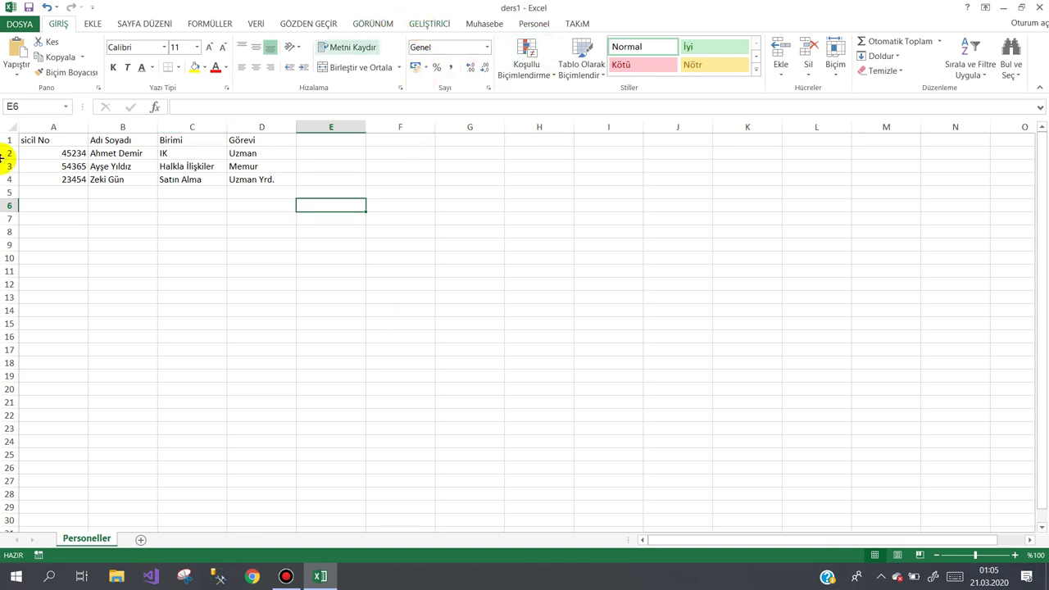
left_click(21, 24)
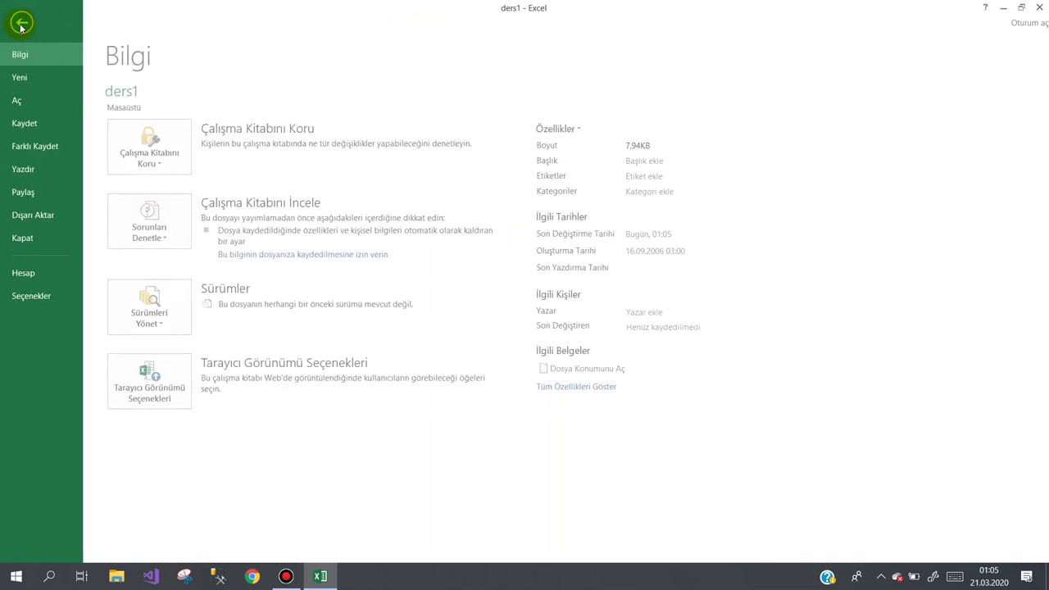
In Excel Options under Şeridi Özelleştir, keep Geliştirici checked and confirm with Tamam.
left_click(36, 297)
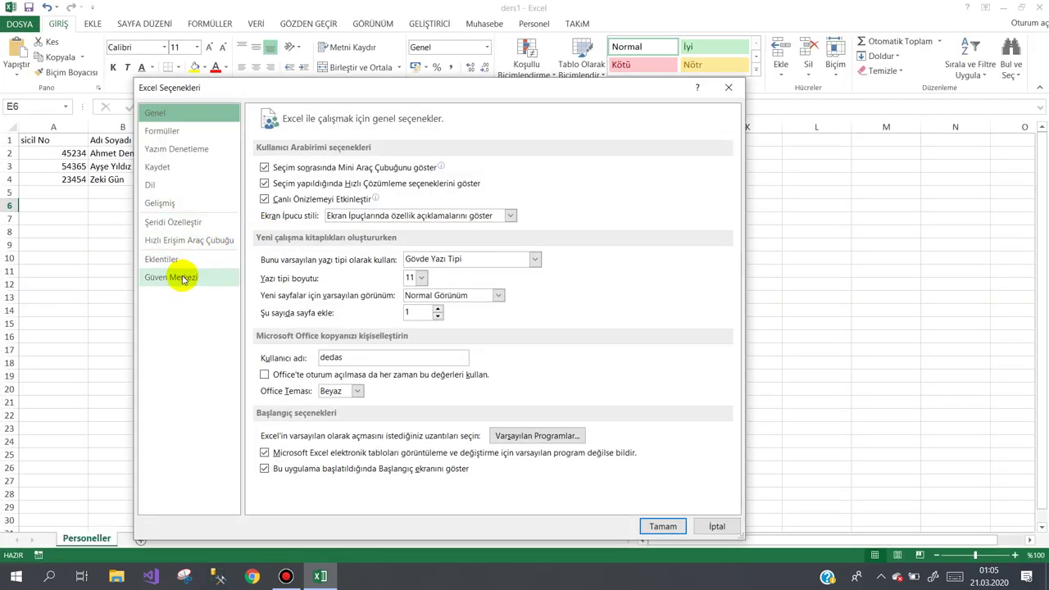
left_click(173, 222)
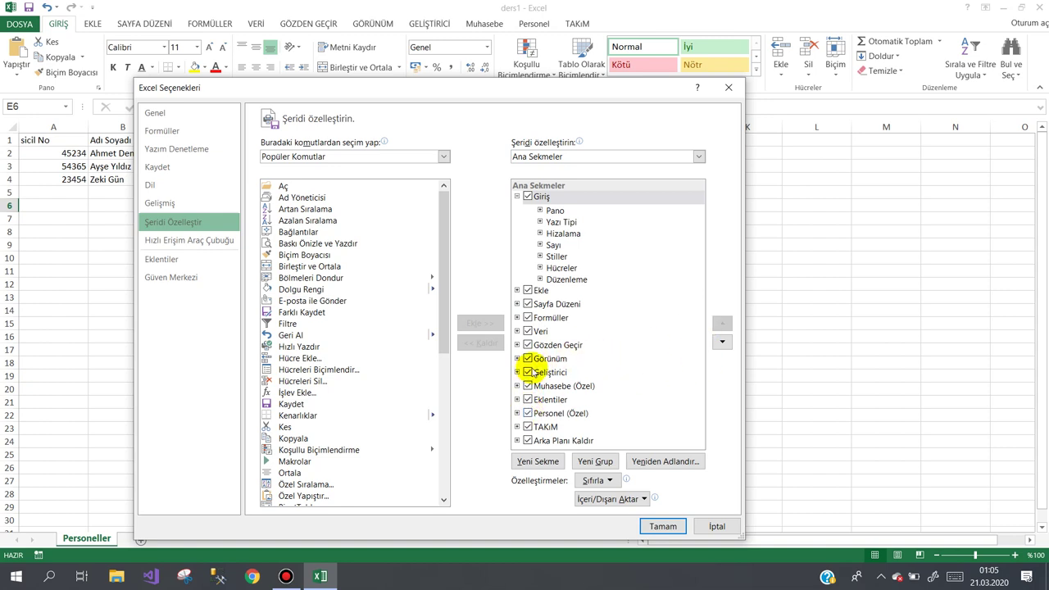
left_click(528, 372)
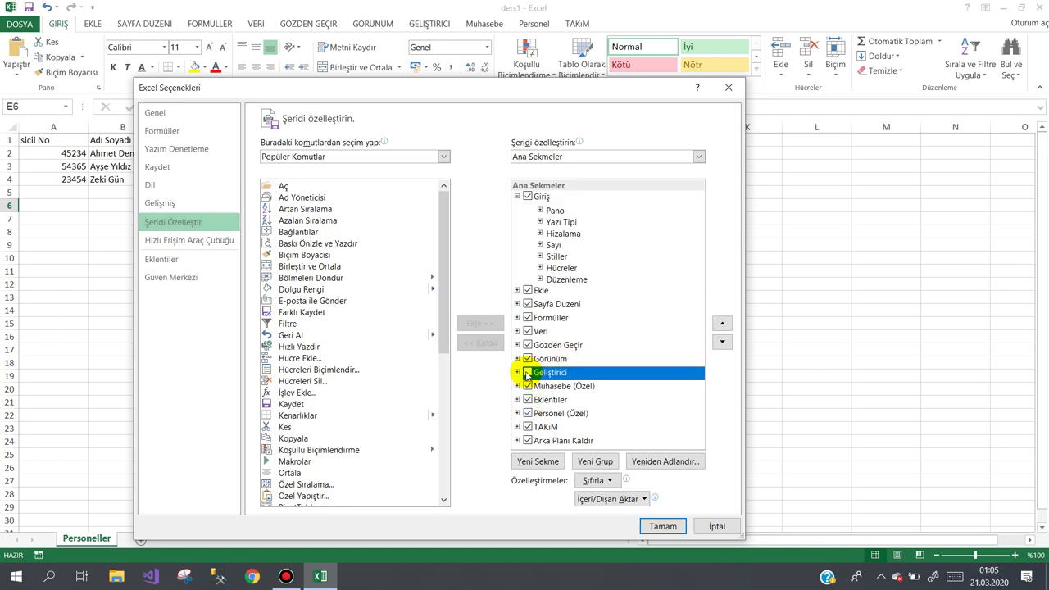
left_click(647, 525)
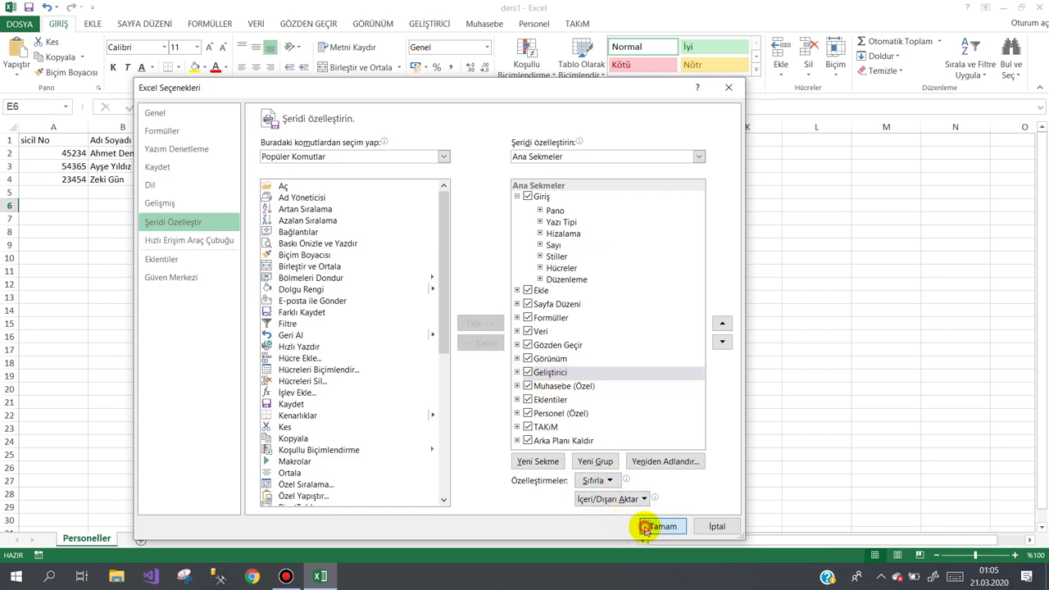
left_click(344, 177)
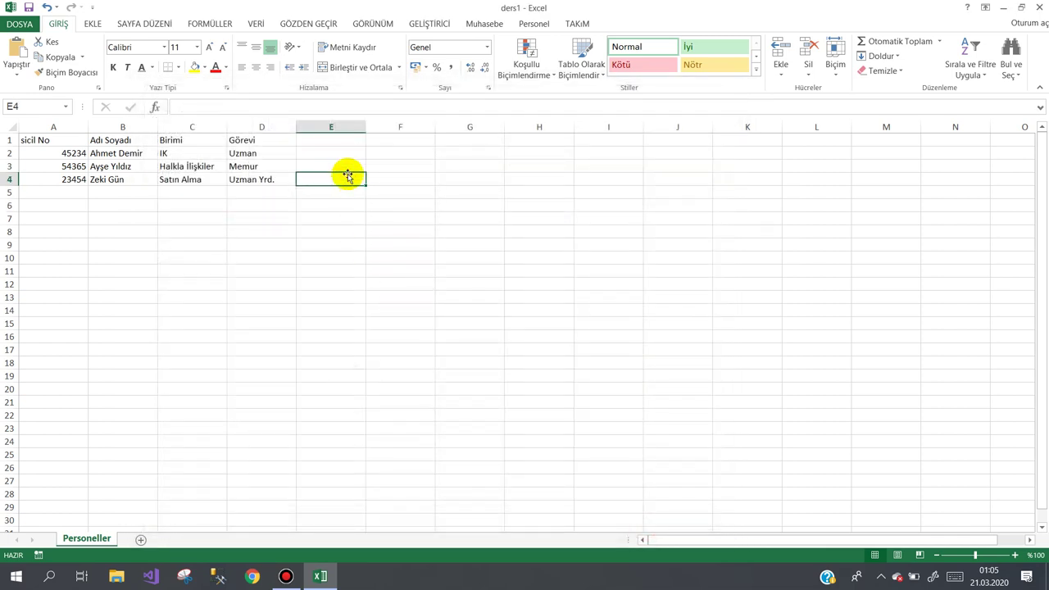
Open the ders1.xlsm VBA project via the GELİŞTİRİCİ tab's Visual Basic command.
key("alt+F11")
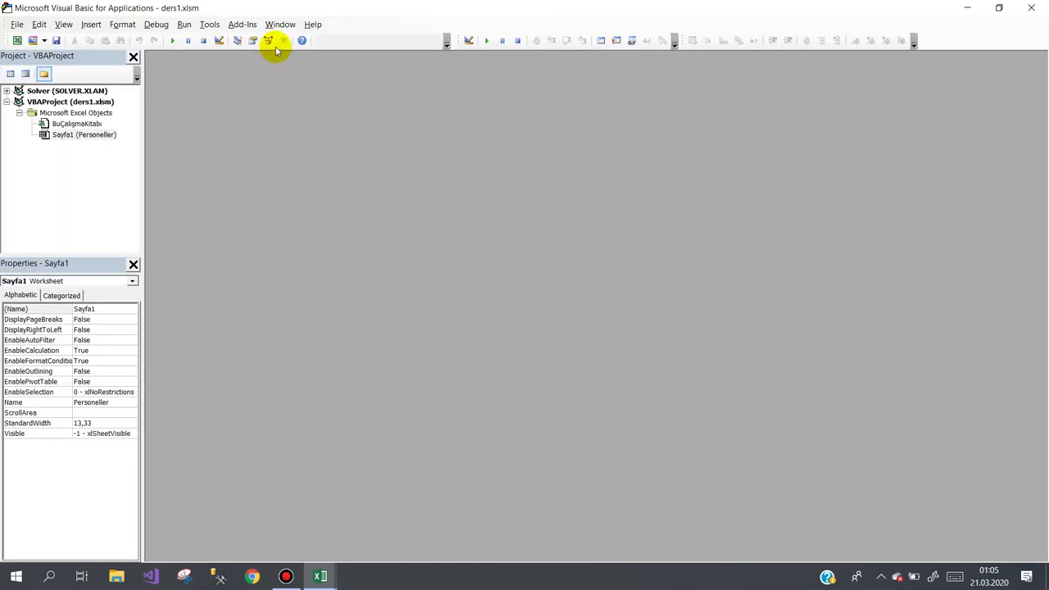
left_click(1031, 10)
left_click(422, 24)
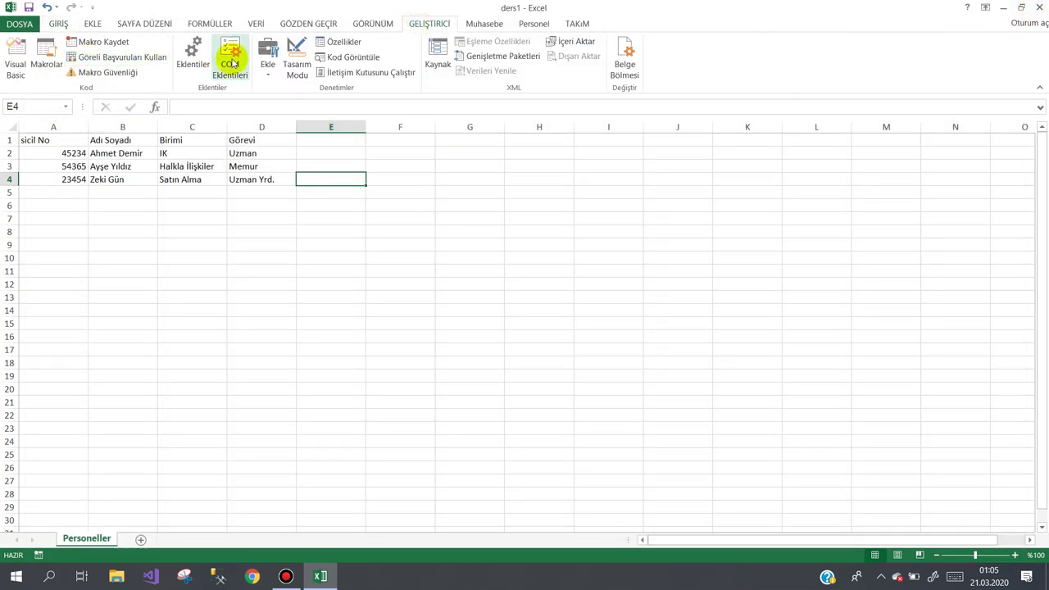
left_click(16, 59)
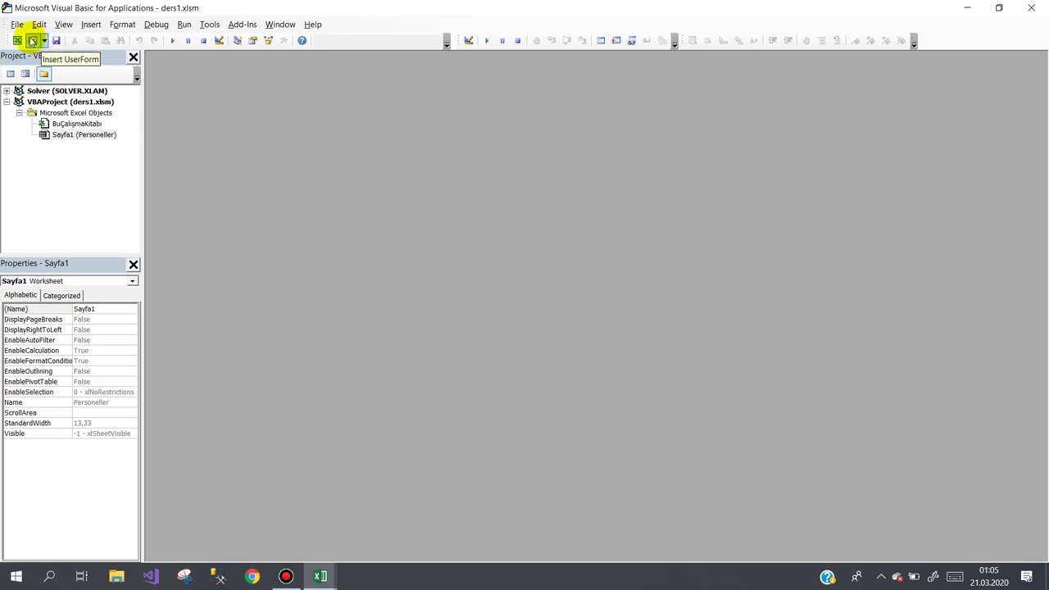
Insert UserForm1, draw a ListView1 control across it, and narrow the form to fit.
left_click(32, 40)
left_click_drag(368, 219, 564, 281)
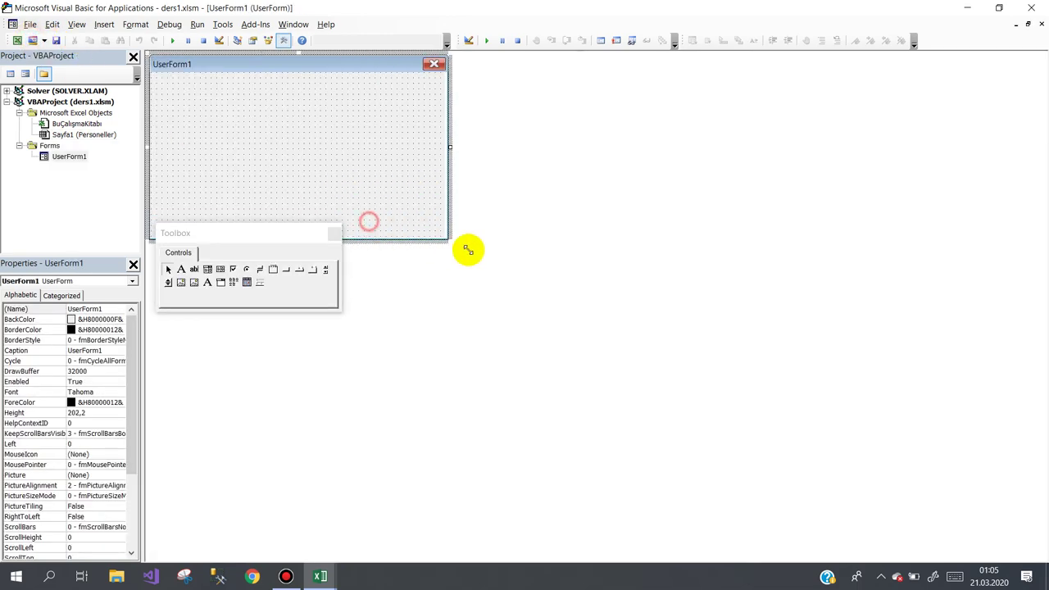
left_click_drag(276, 235, 718, 168)
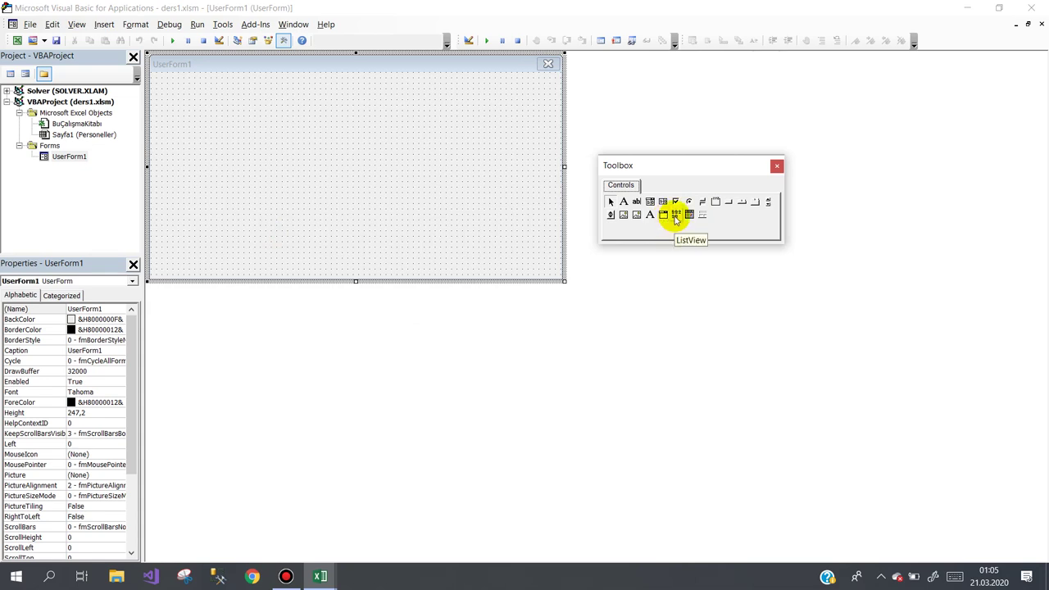
left_click(674, 215)
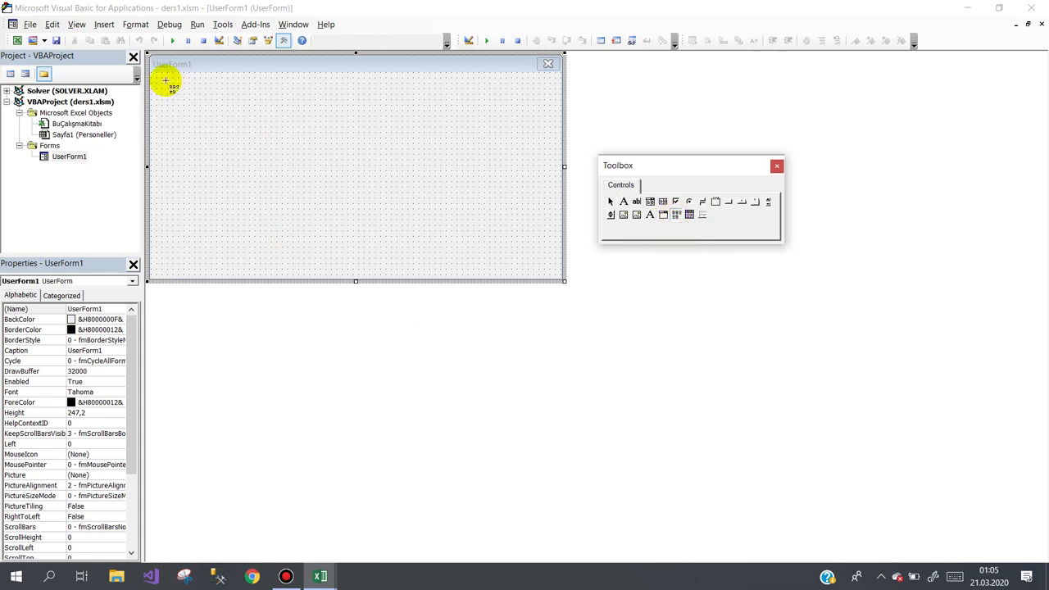
left_click_drag(160, 81, 538, 240)
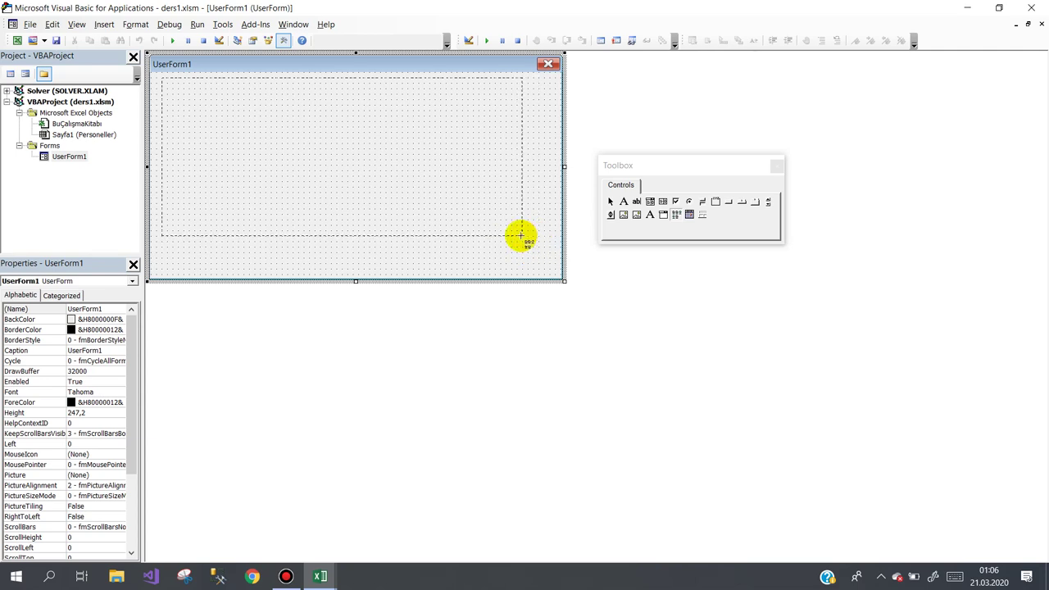
left_click_drag(534, 237, 483, 230)
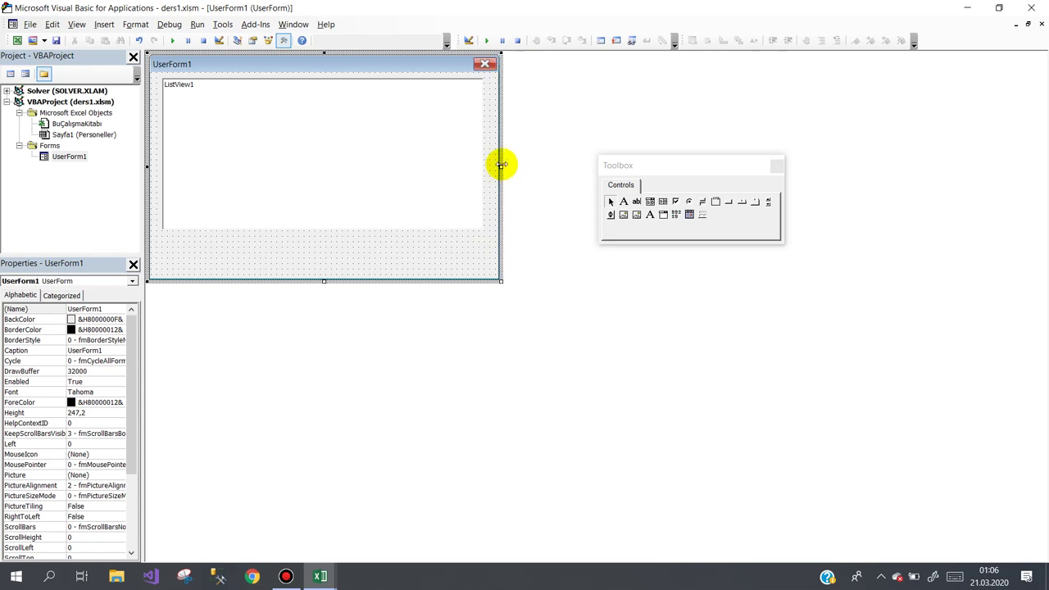
left_click_drag(565, 166, 497, 166)
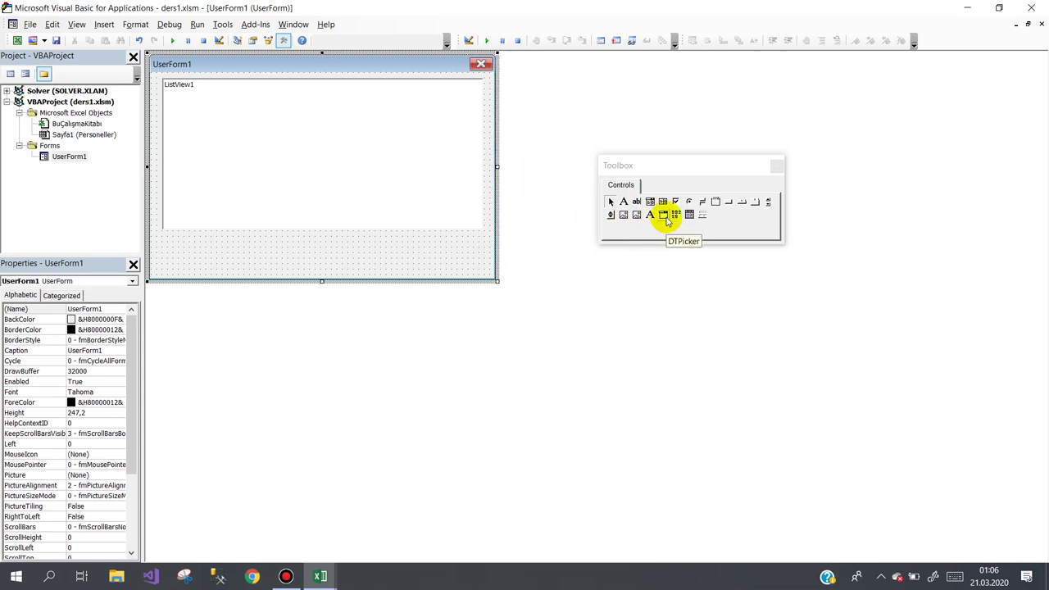
left_click(971, 8)
Move the MSCOMCT2.OCX file to the middle of the desktop, leaving its name unchanged.
left_click(1004, 7)
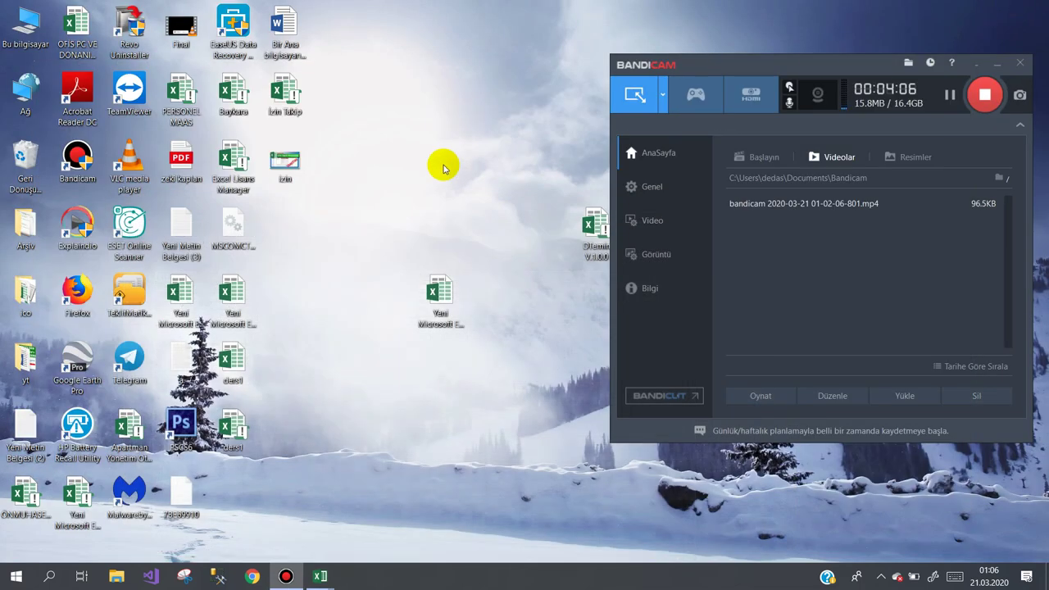
mouse_move(228, 229)
left_mouse_down()
mouse_move(289, 267)
mouse_move(399, 378)
left_mouse_up()
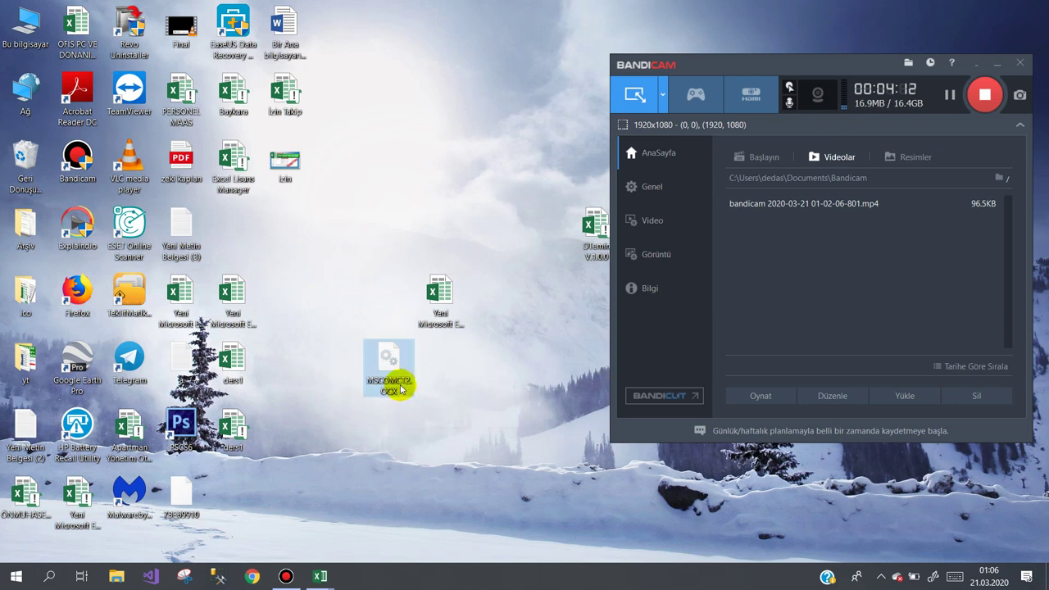
left_click(401, 389)
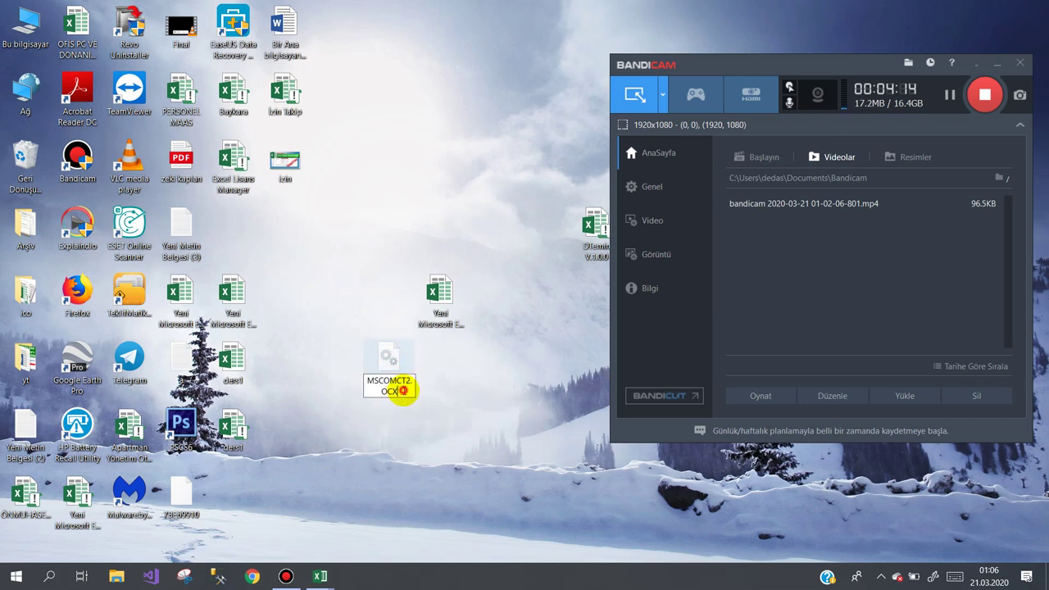
left_click_drag(398, 386, 363, 381)
left_click(333, 278)
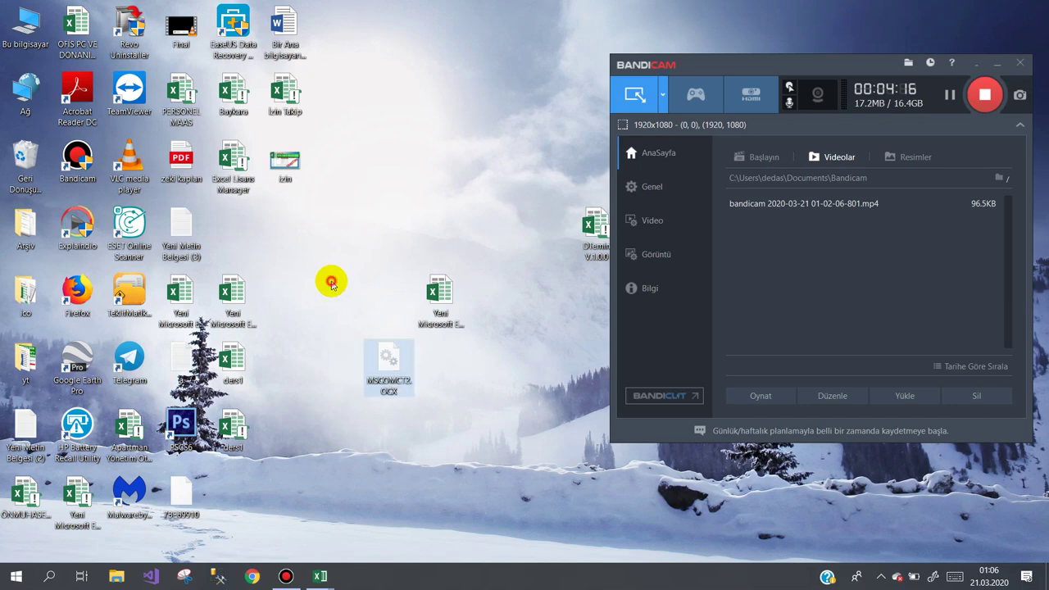
right_click(382, 368)
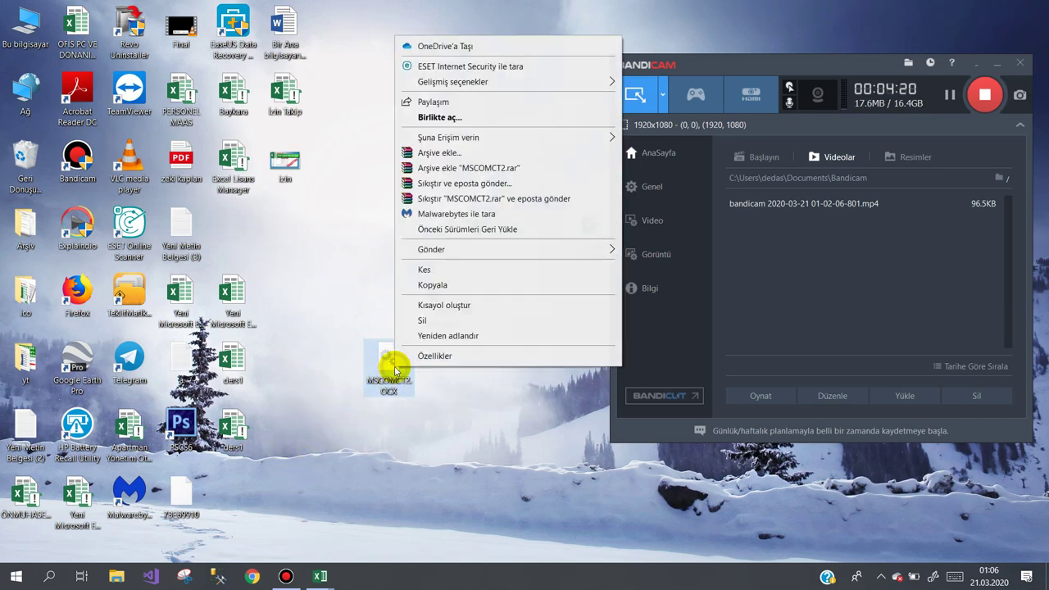
left_click(339, 296)
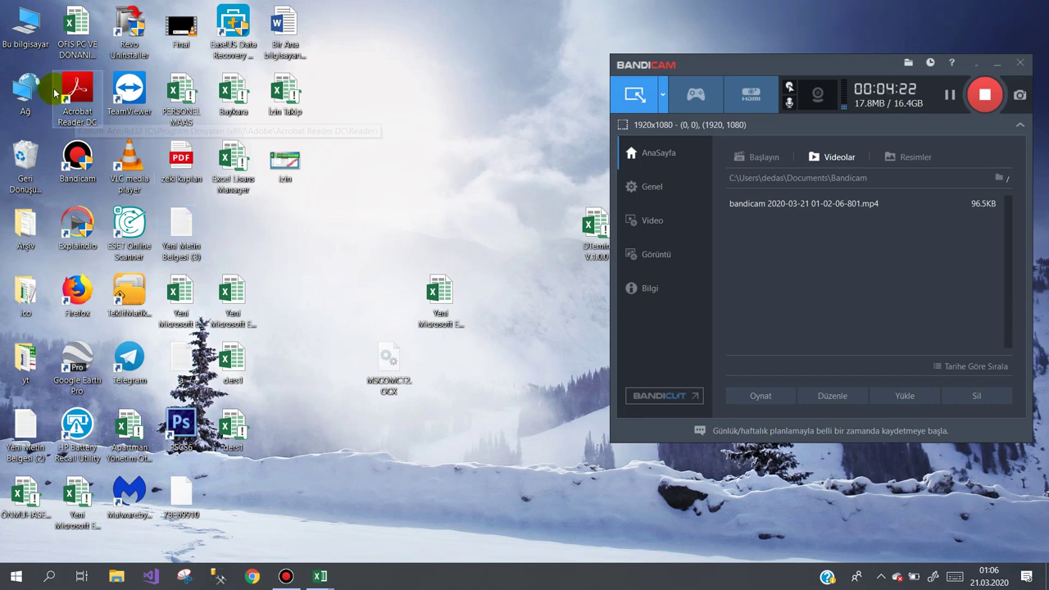
right_click(27, 26)
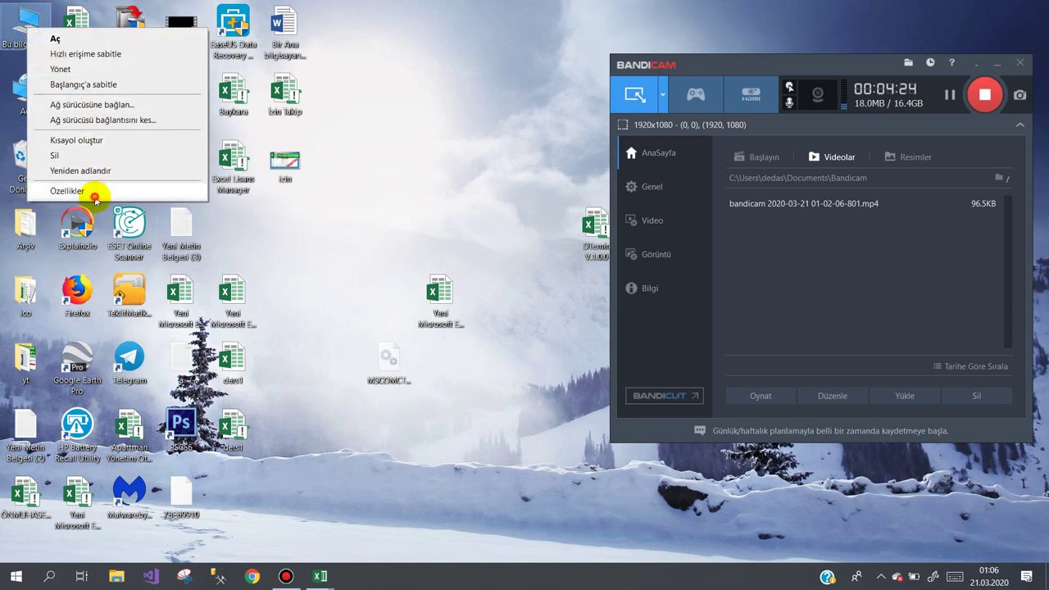
left_click(88, 192)
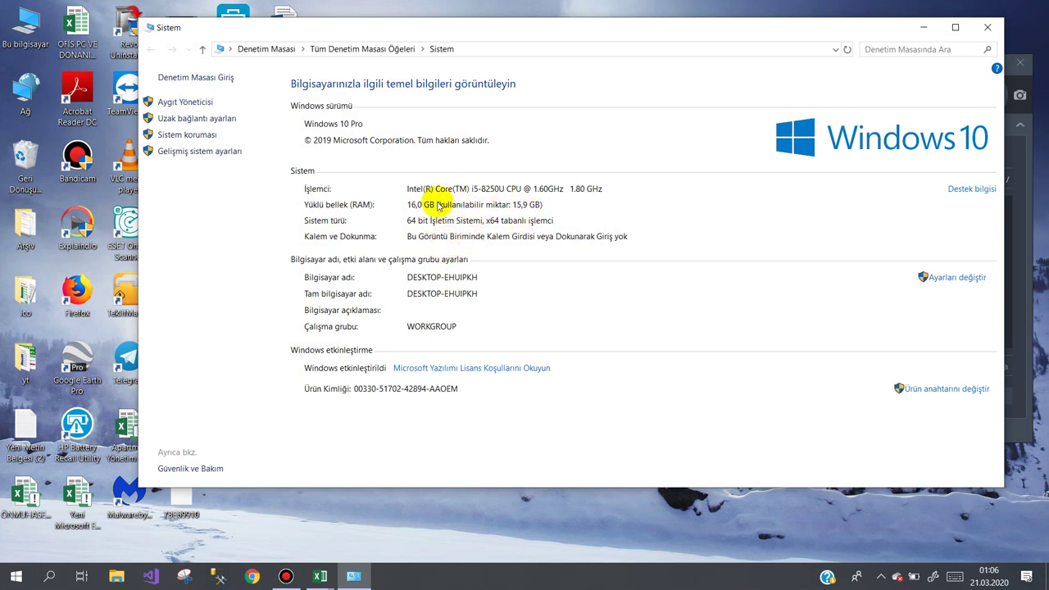
left_click(414, 225)
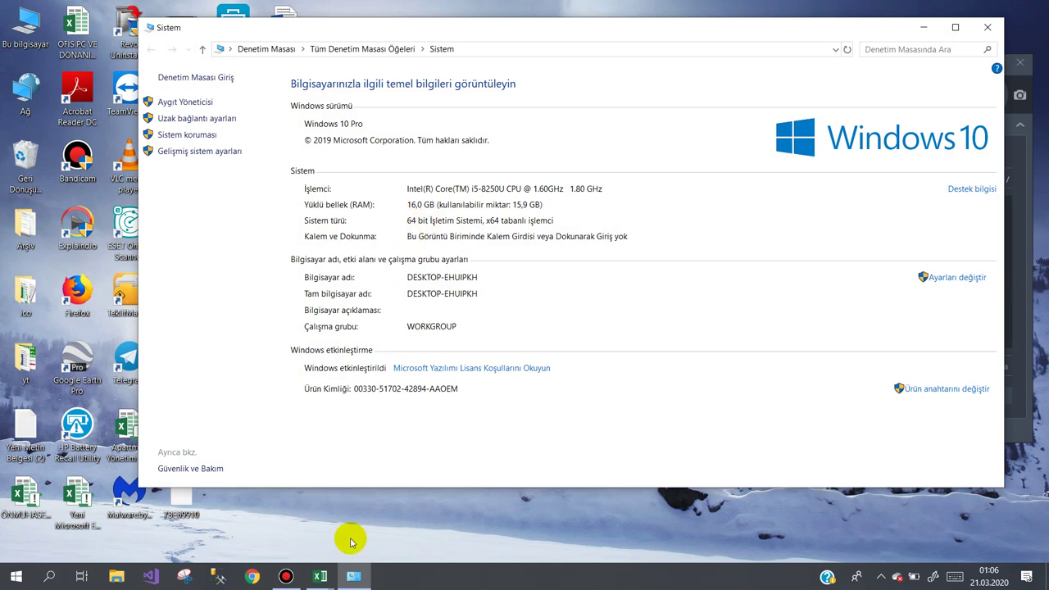
left_click(288, 574)
left_click(288, 573)
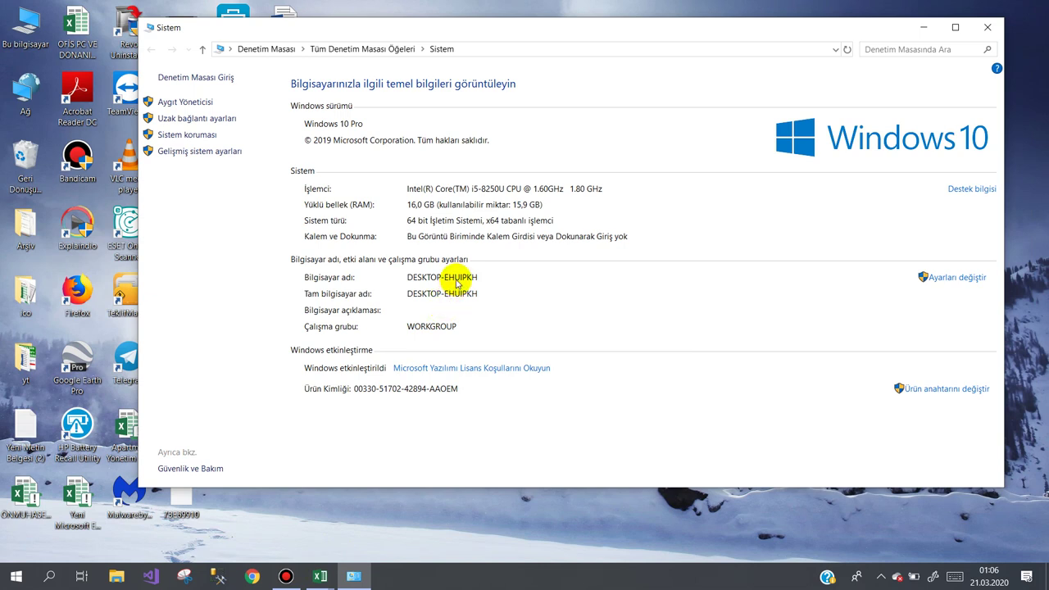
left_click(983, 32)
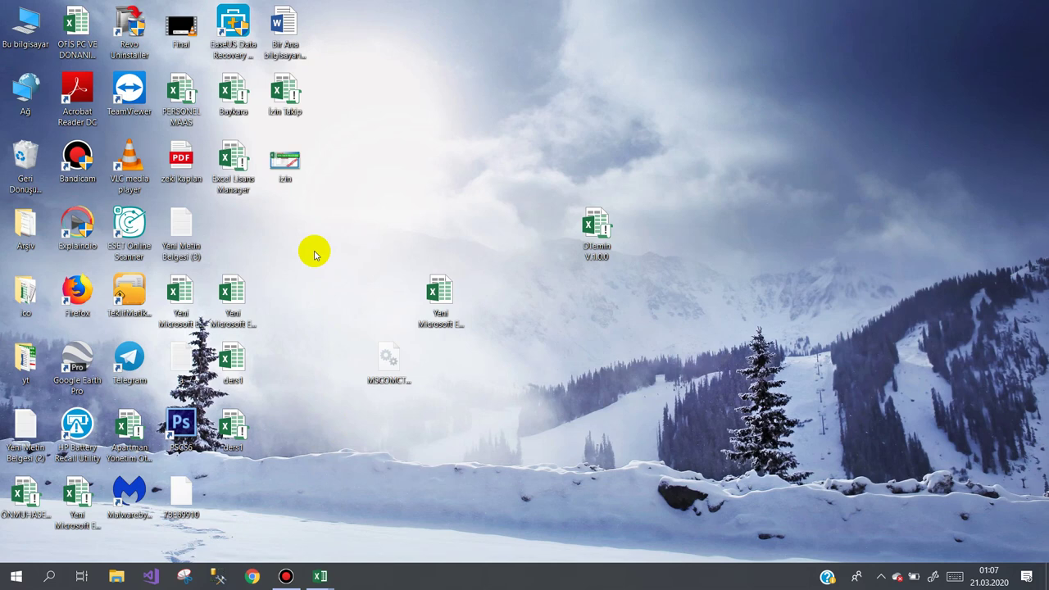
Reposition the new ders1 workbook icon below DTemin and select the MSCOMCT2.OCX file.
left_click(440, 289)
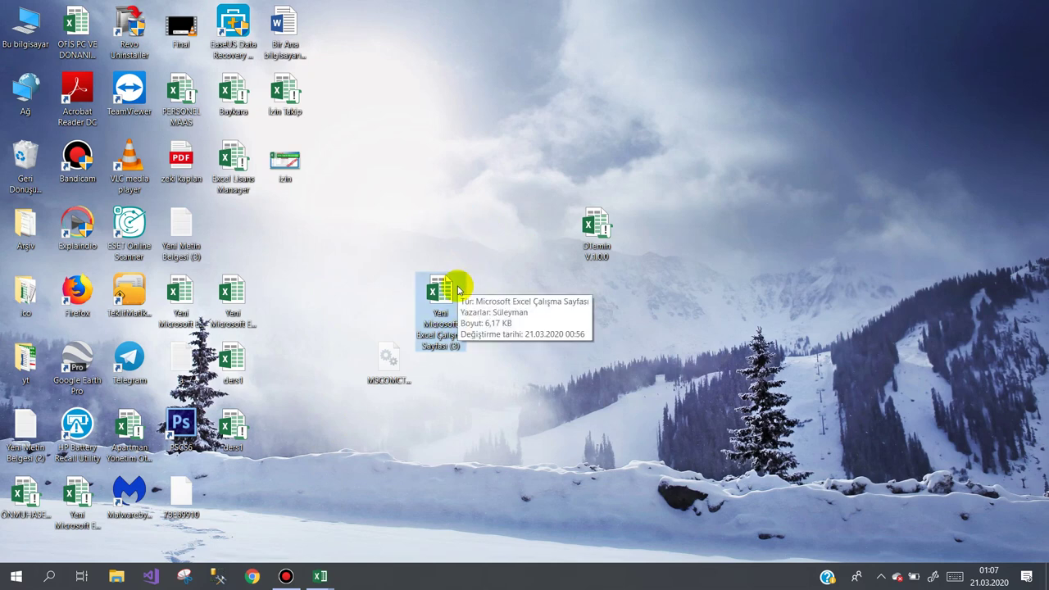
left_click(516, 246)
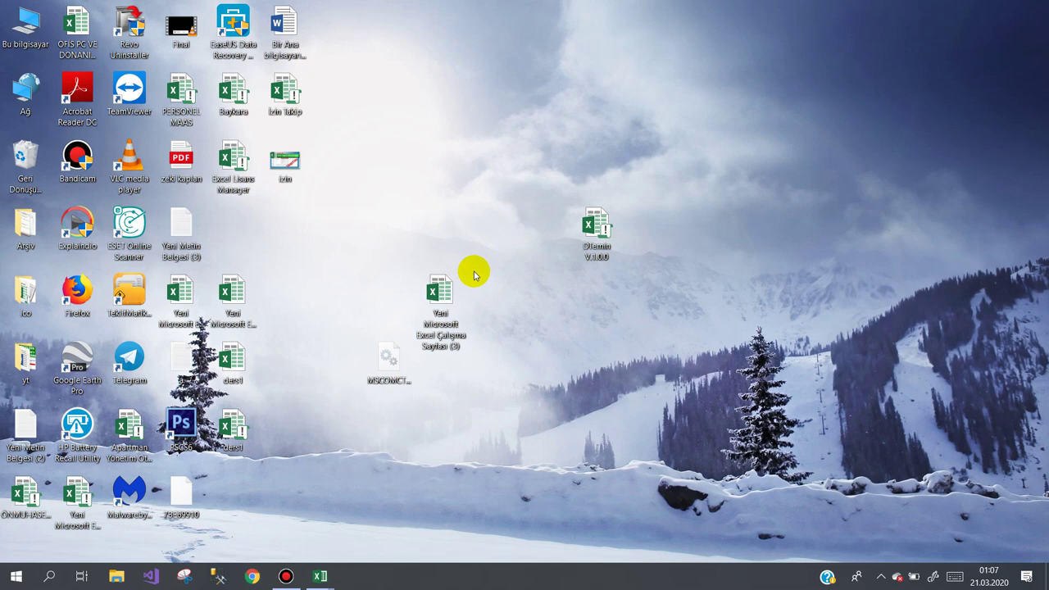
left_click(503, 289)
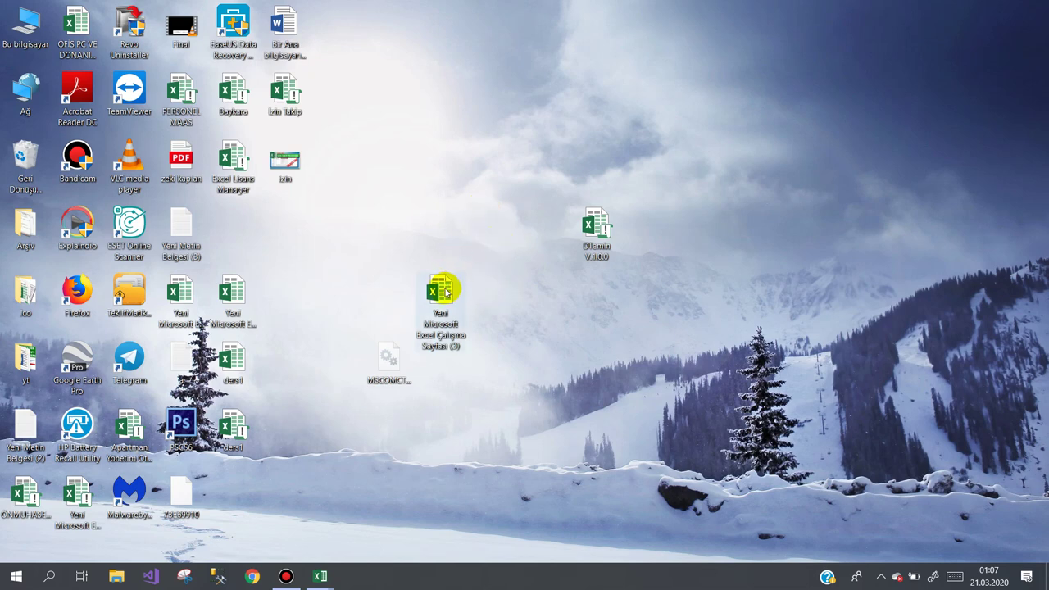
left_click_drag(442, 288, 595, 289)
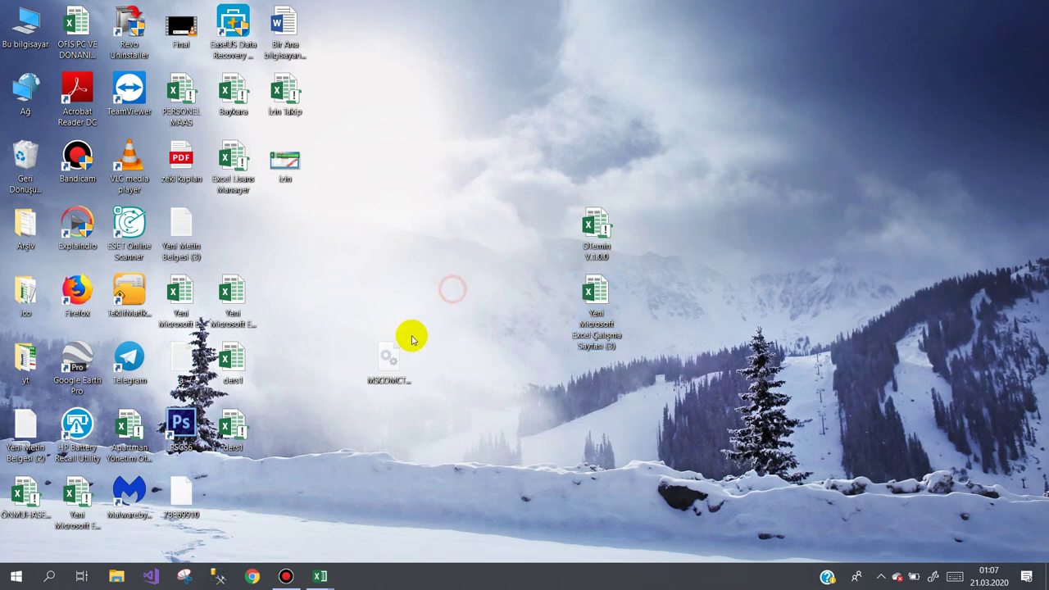
left_click(392, 353)
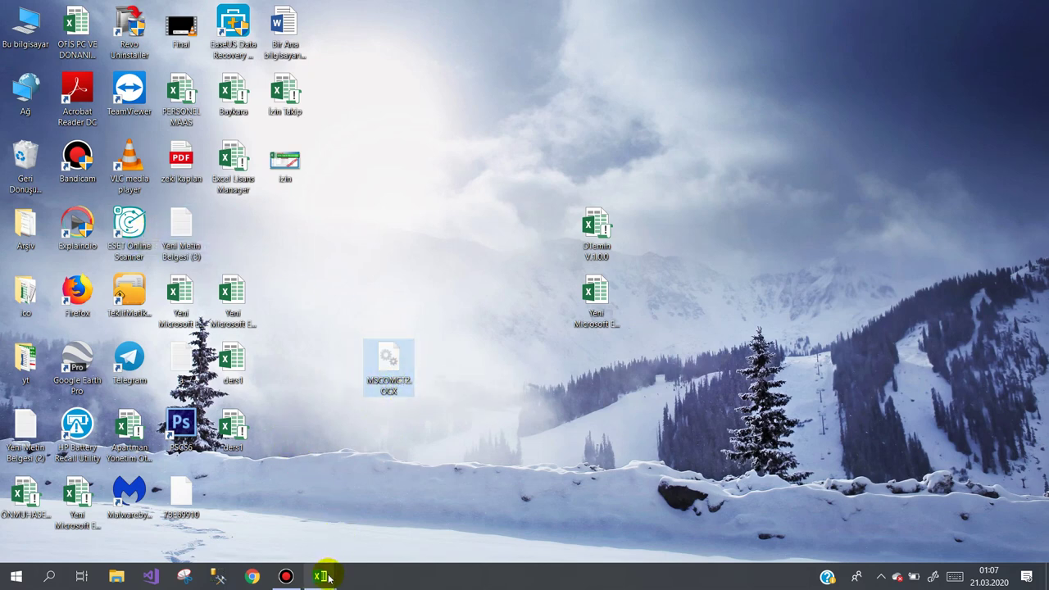
Check Excel's About page to confirm 32-bit Excel 2013, then minimize the ders1 workbook.
mouse_move(325, 577)
left_click(243, 506)
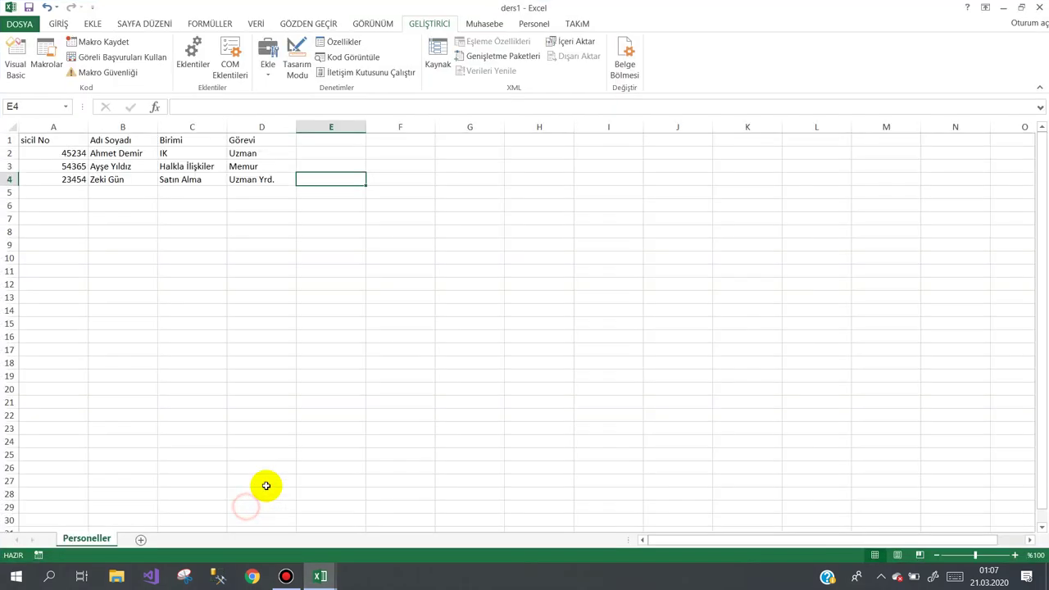
left_click(19, 26)
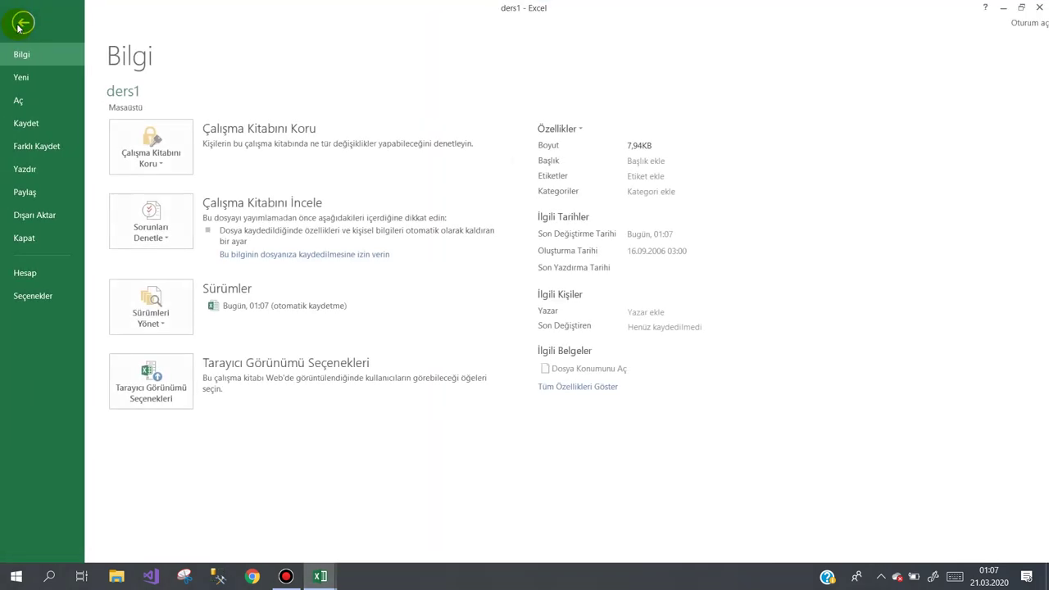
left_click(25, 272)
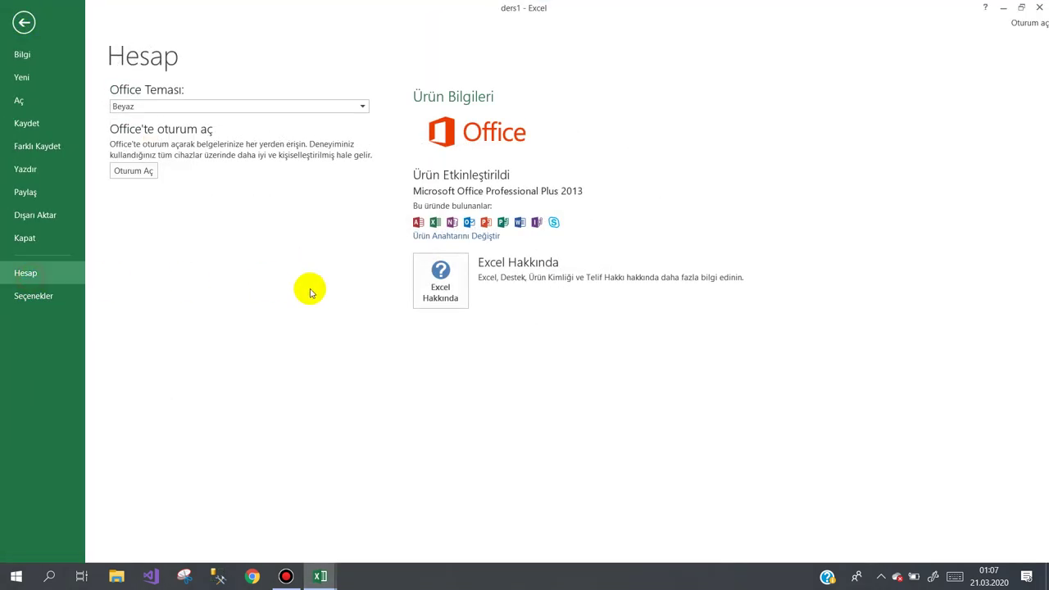
left_click(432, 293)
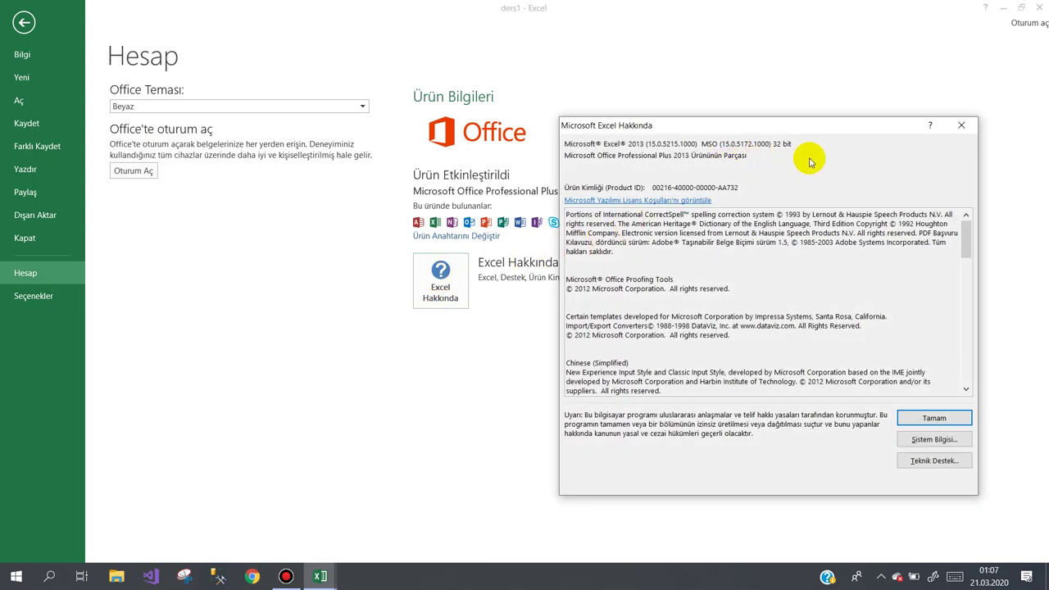
left_click(960, 126)
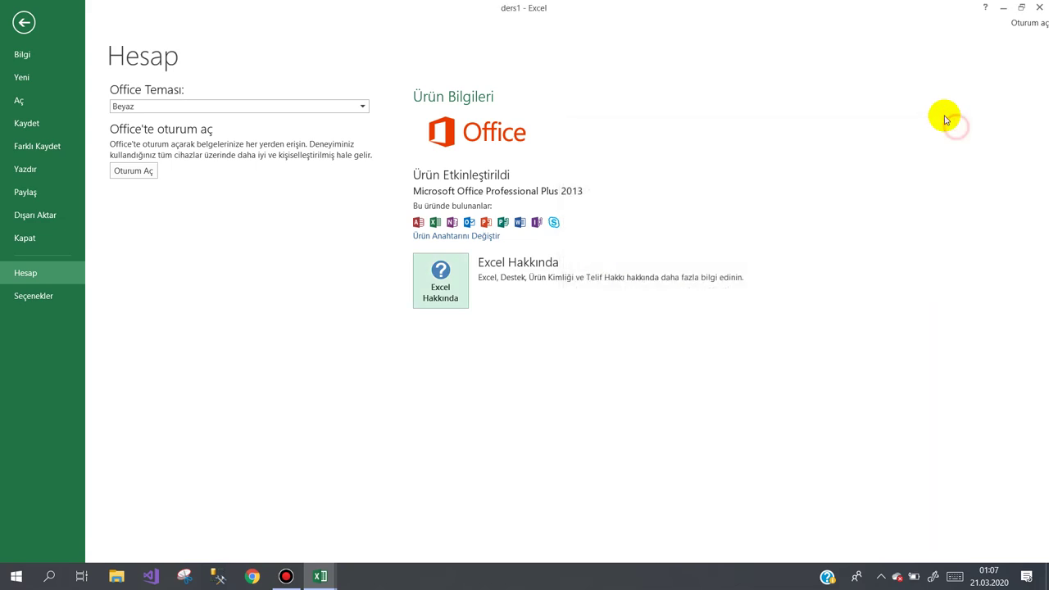
left_click(24, 23)
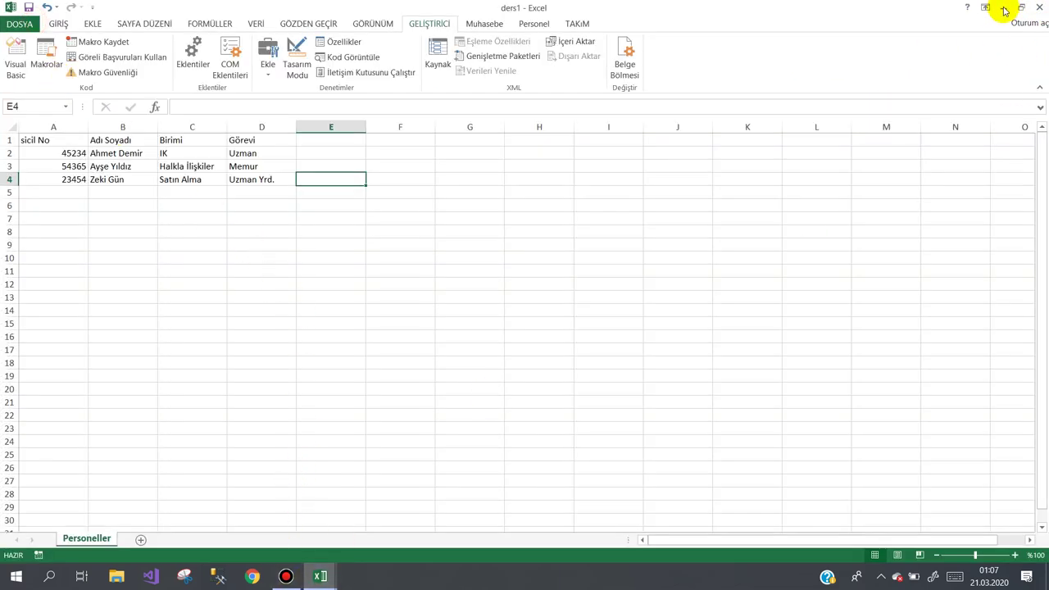
left_click(1002, 8)
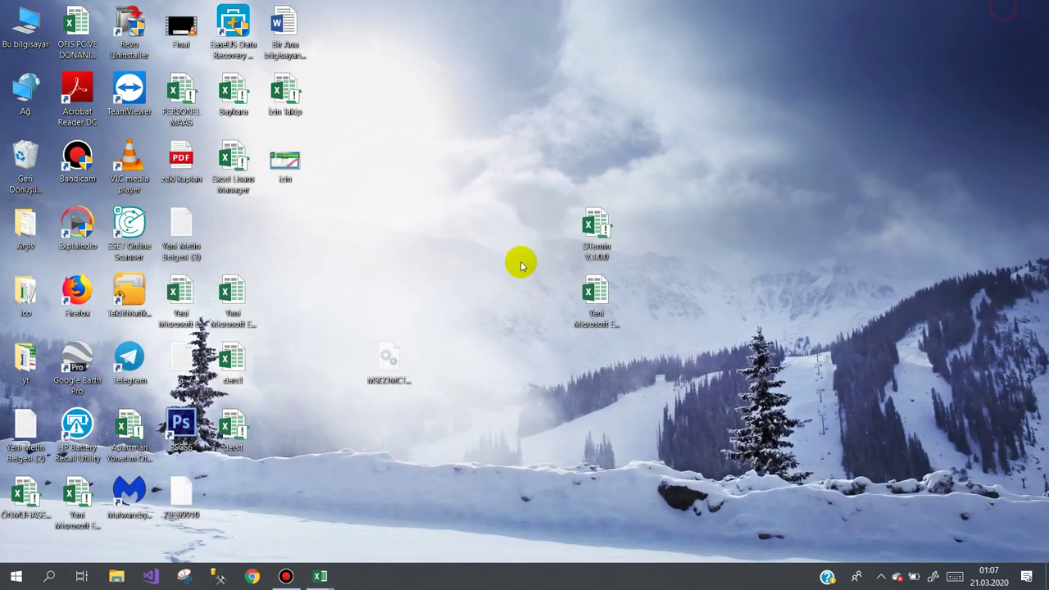
Launch Command Prompt as administrator from a cmd search, then minimize it.
left_click(50, 576)
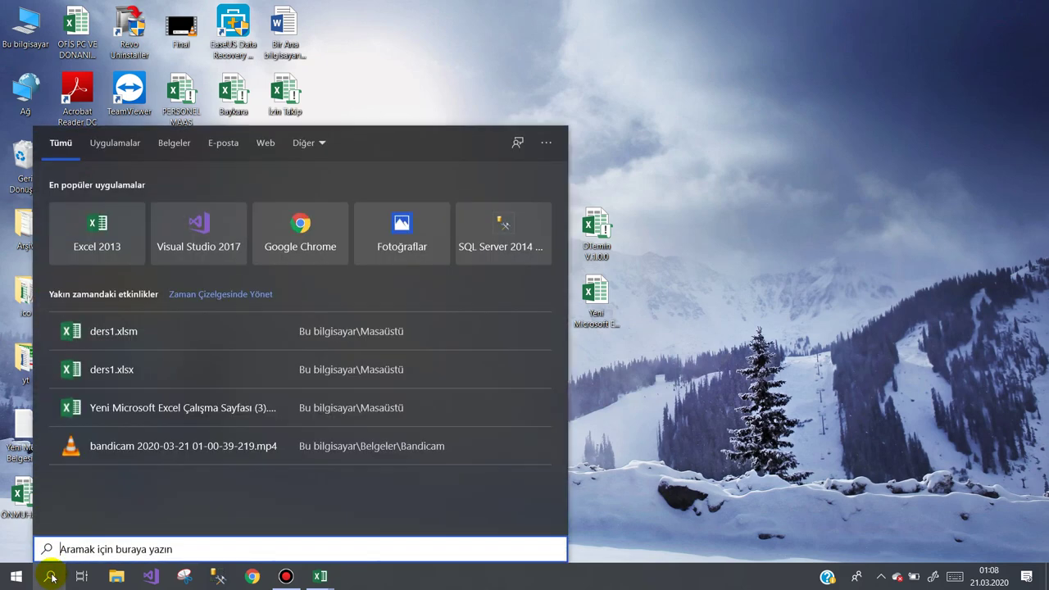
type("cmd")
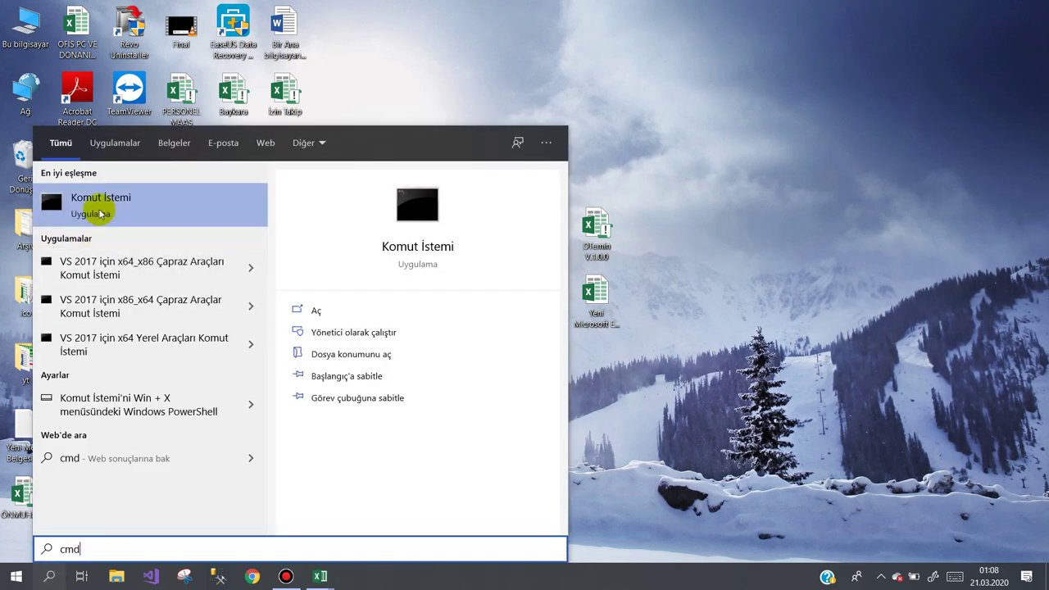
right_click(102, 214)
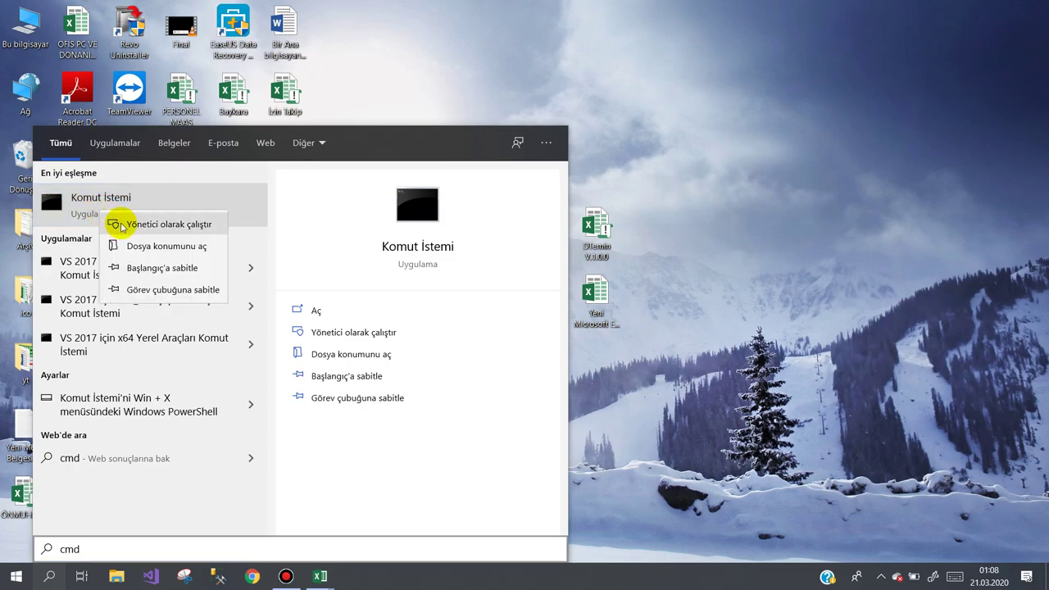
left_click(122, 225)
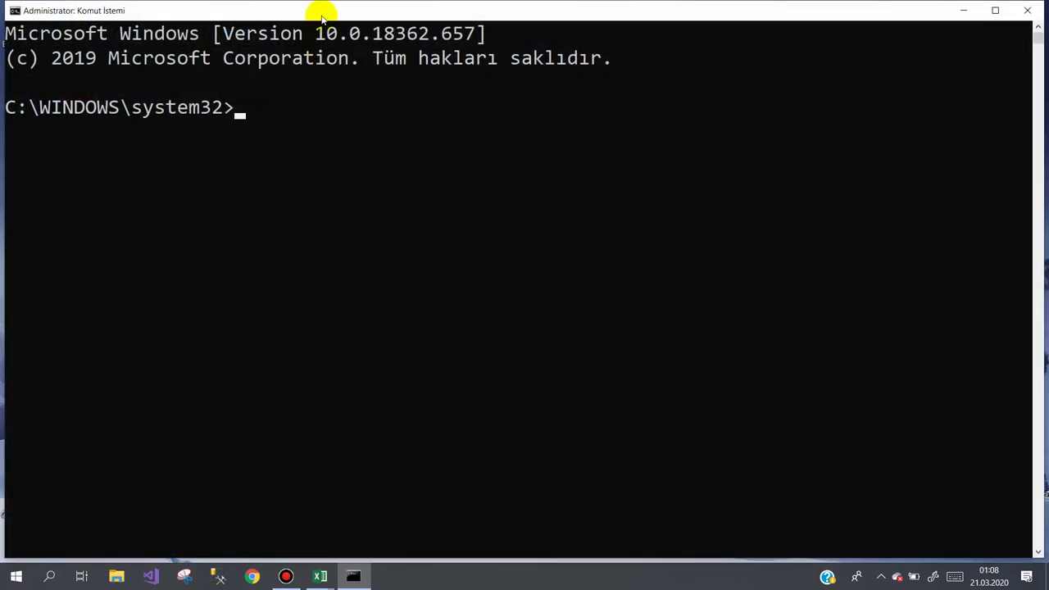
double_click(323, 12)
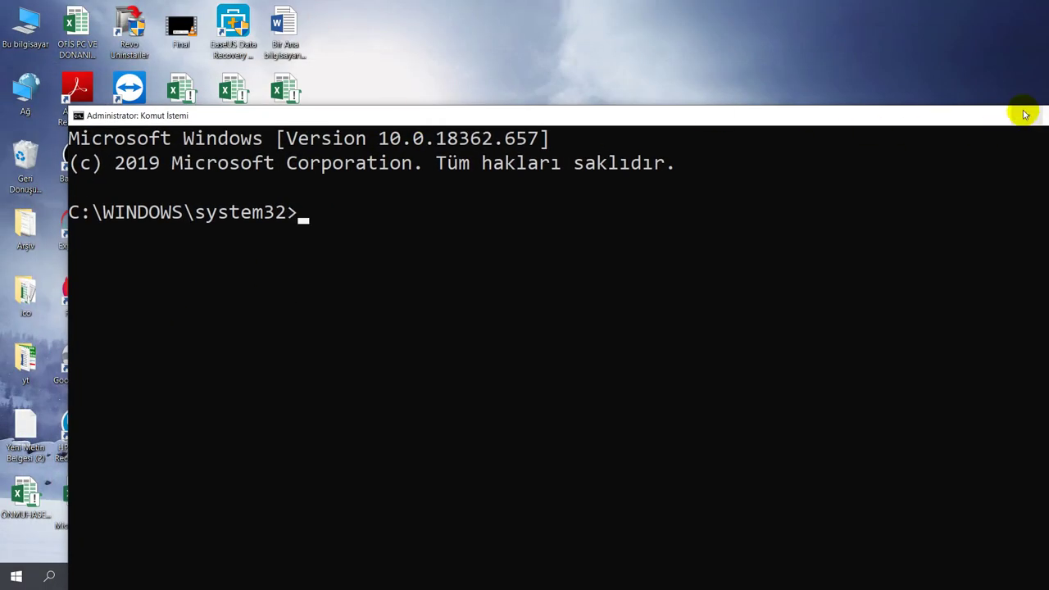
left_click(1024, 114)
Copy the MSCOMCT2.OCX file and open This PC's properties to confirm 64-bit Windows.
right_click(388, 363)
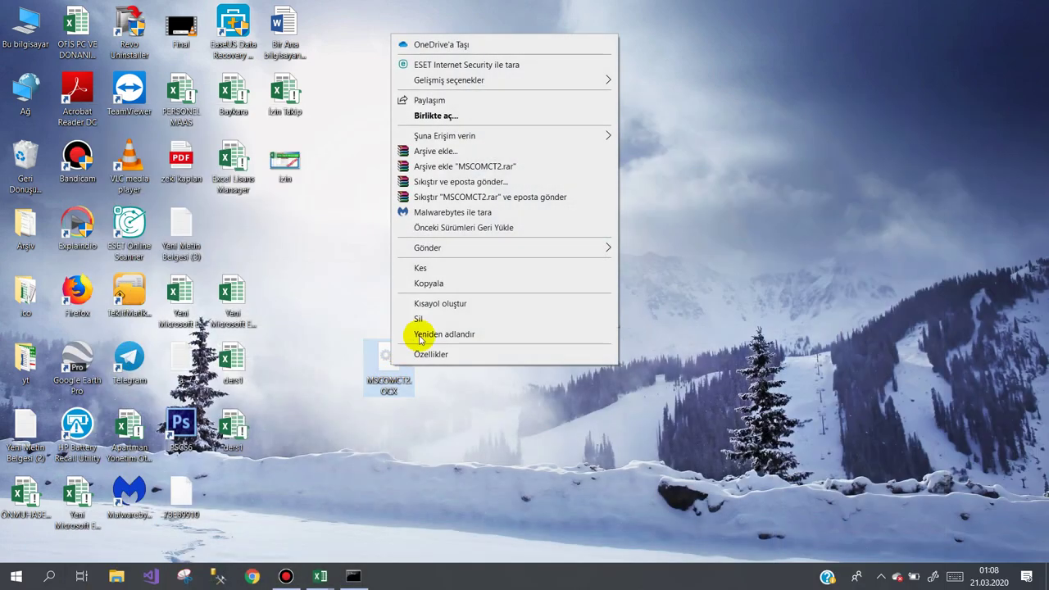
left_click(434, 283)
right_click(27, 30)
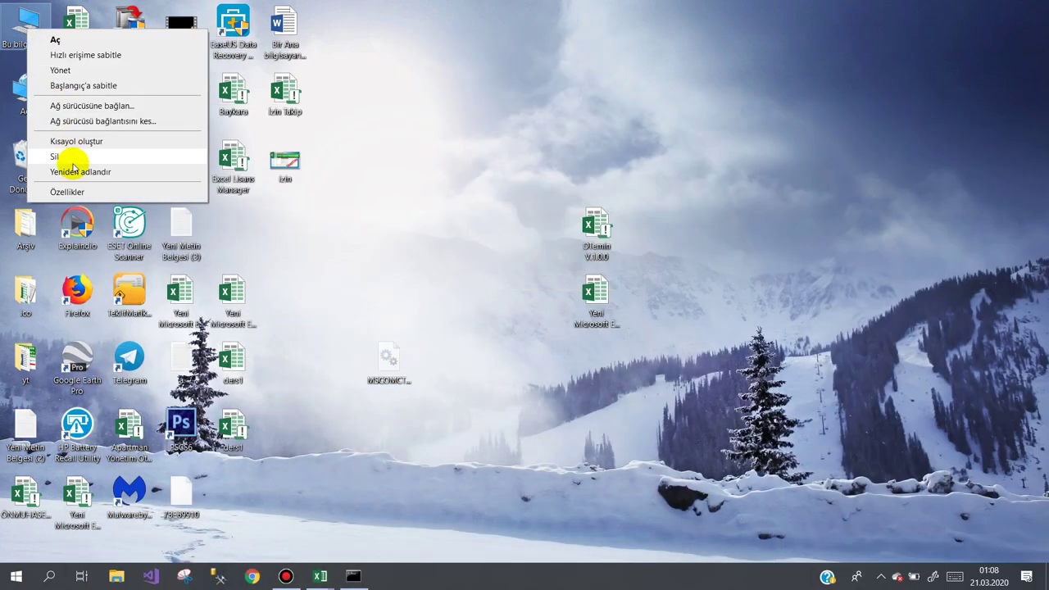
left_click(72, 191)
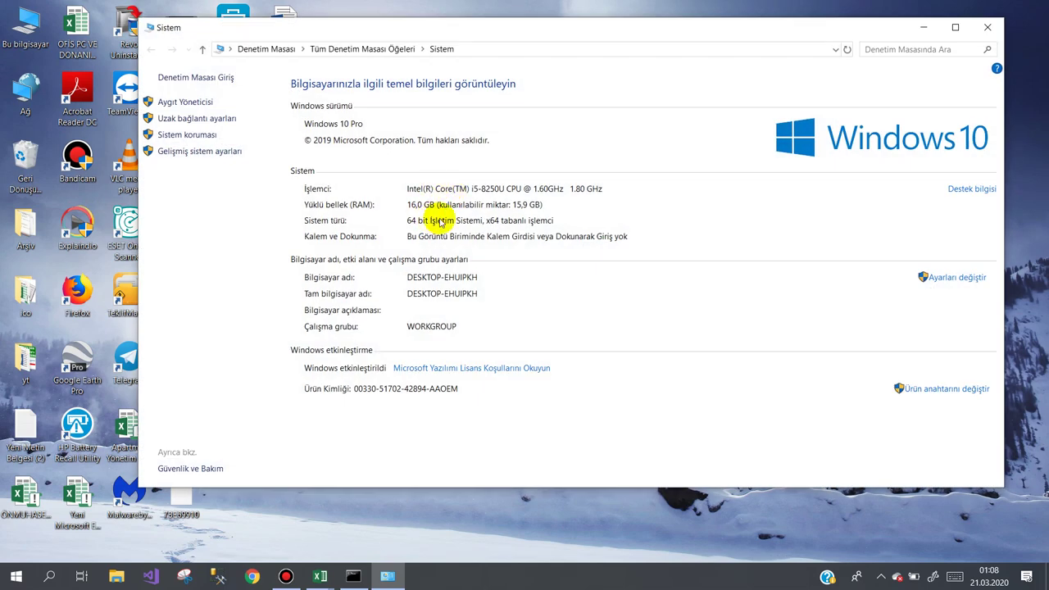
Close the System window and browse File Explorer to C:\Windows\SysWOW64.
left_click(984, 29)
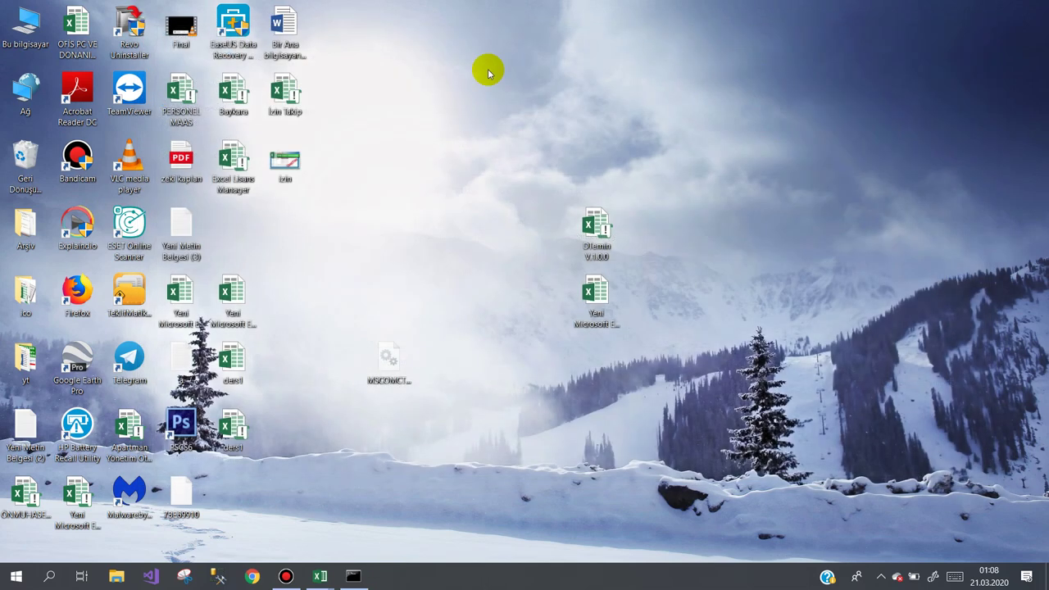
double_click(23, 31)
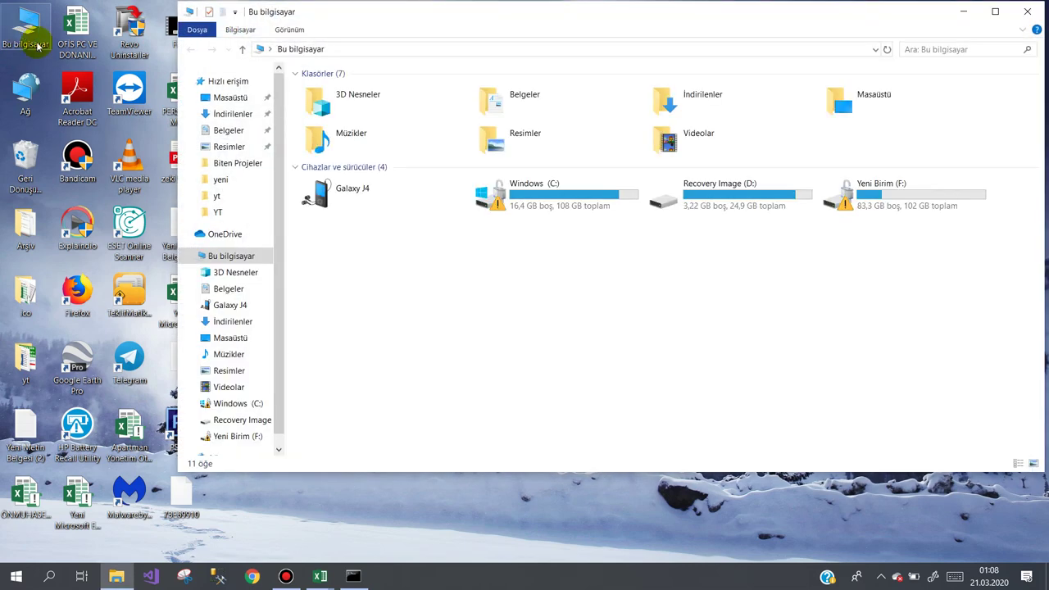
left_click(515, 198)
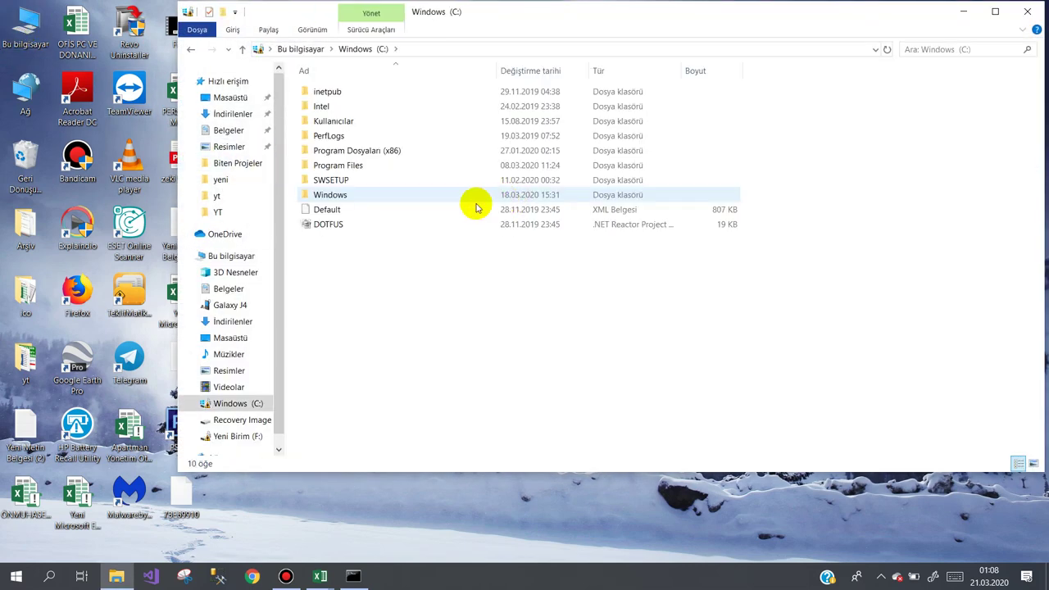
double_click(343, 201)
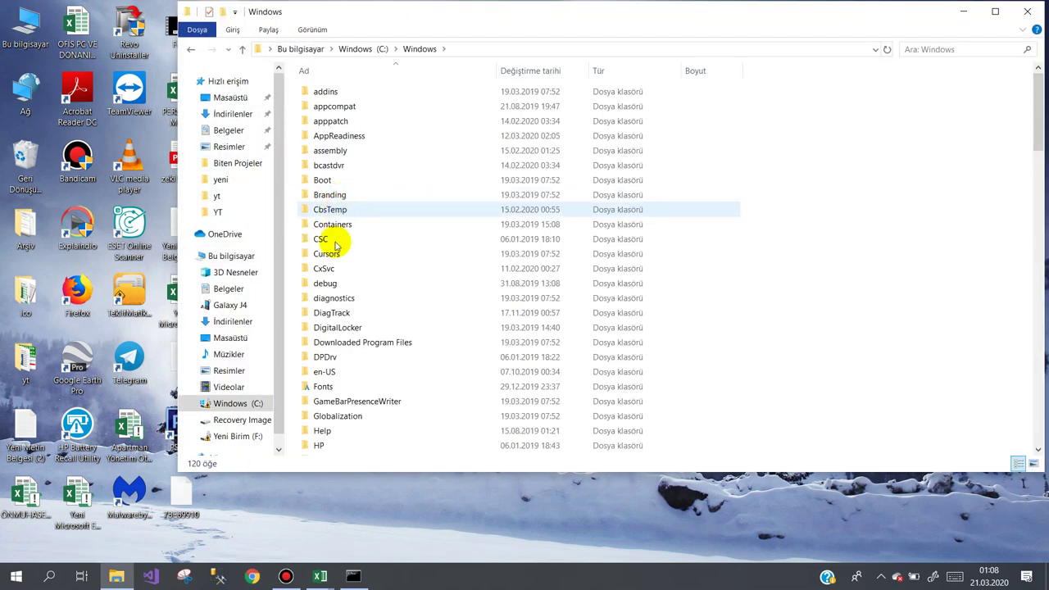
scroll(341, 354, "down", 4)
scroll(340, 360, "down", 2)
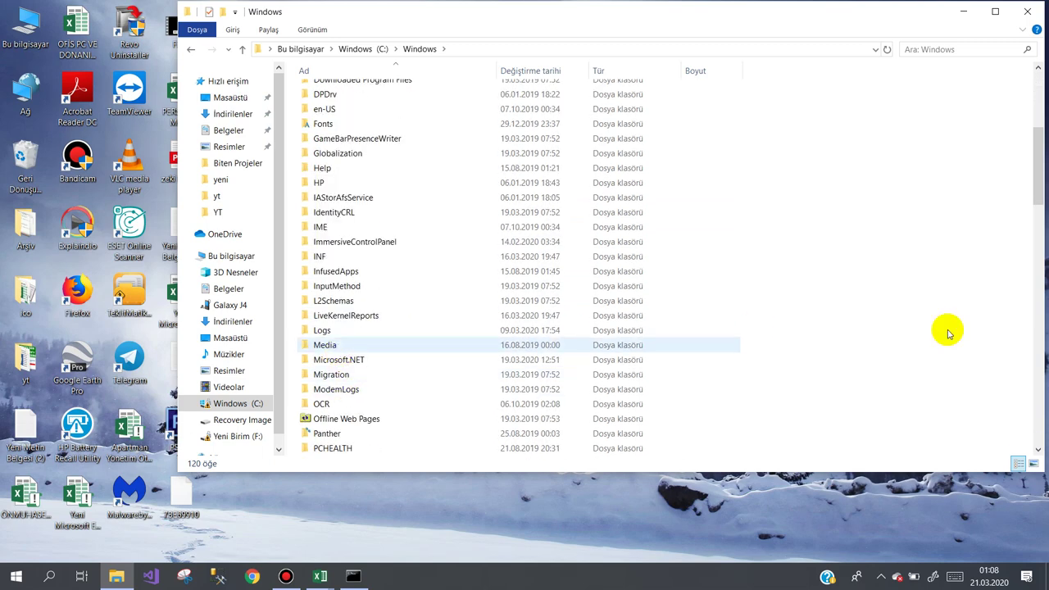
left_click_drag(1037, 179, 1042, 269)
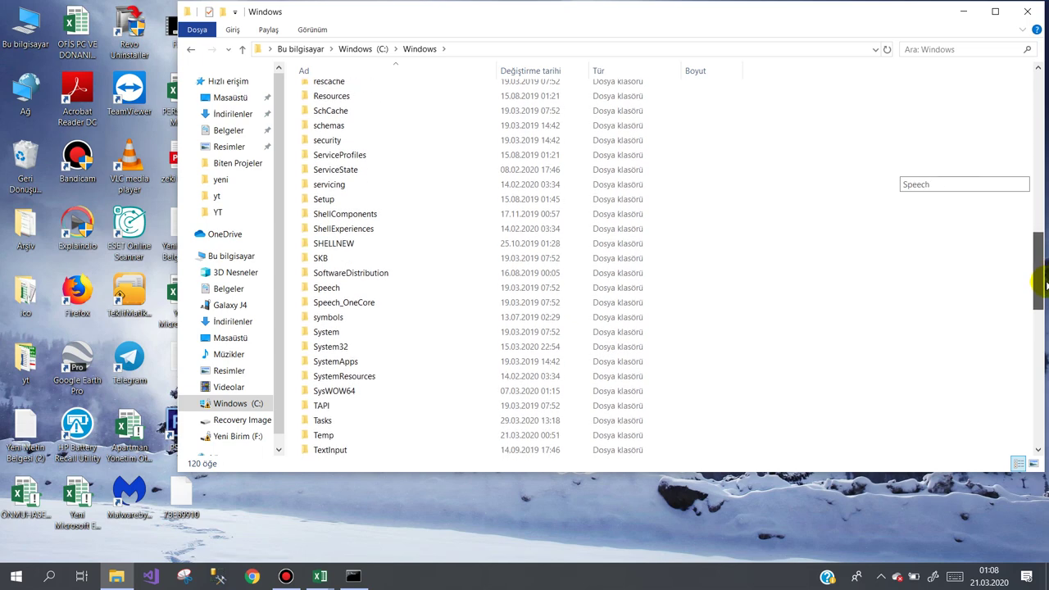
left_click_drag(1042, 269, 1042, 287)
double_click(329, 395)
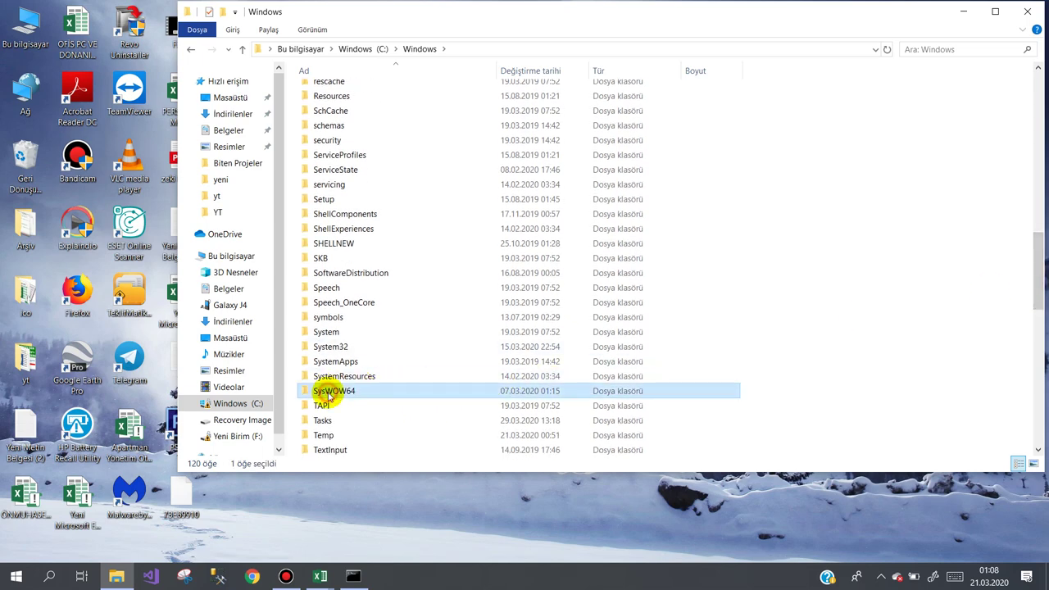
right_click(705, 248)
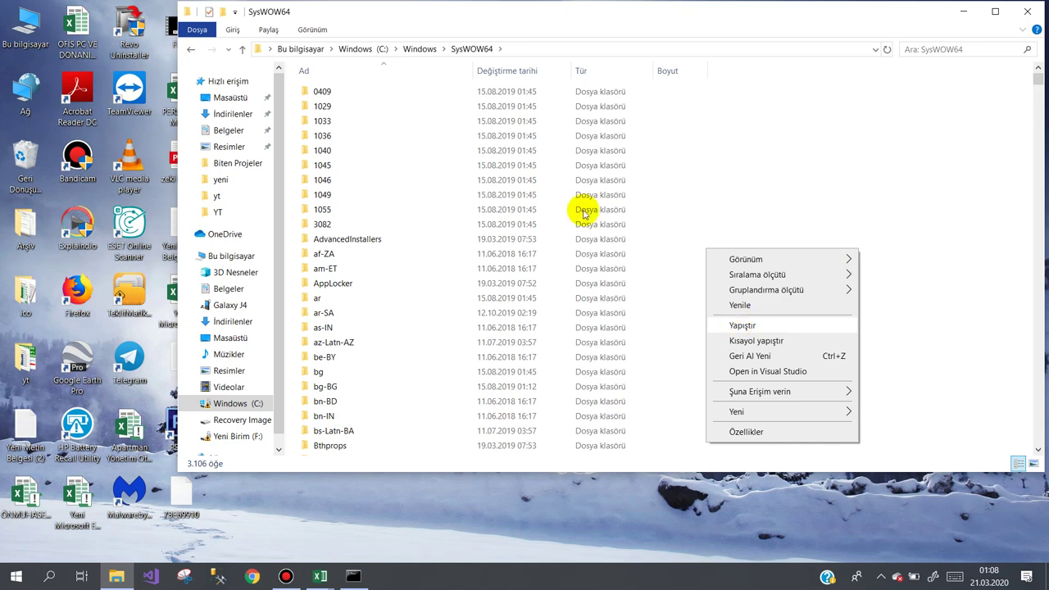
Go back to the Windows folder, open System32, then minimize the Explorer window.
left_click(190, 51)
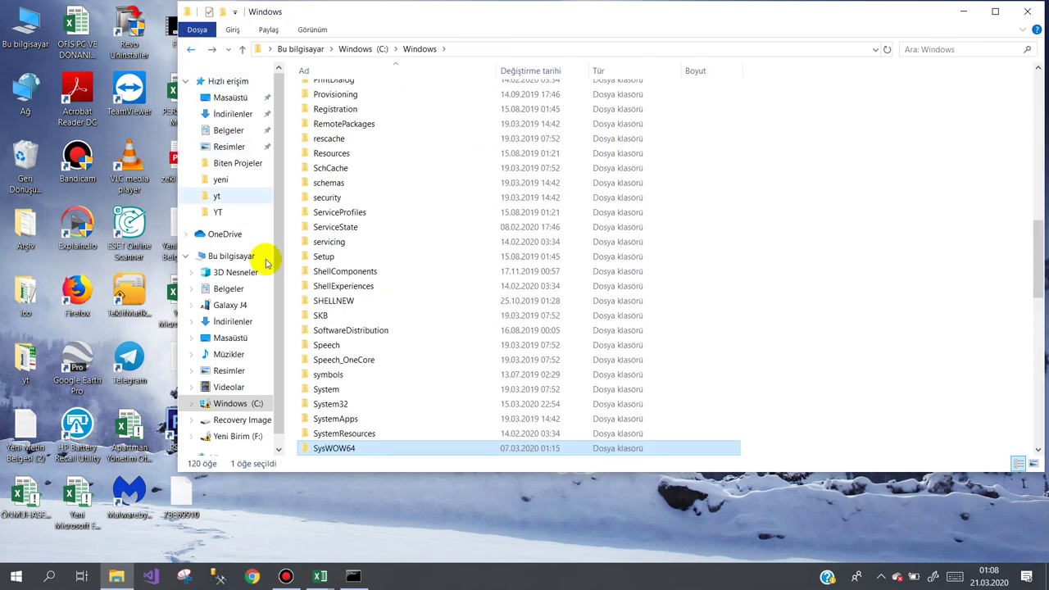
double_click(336, 404)
right_click(746, 215)
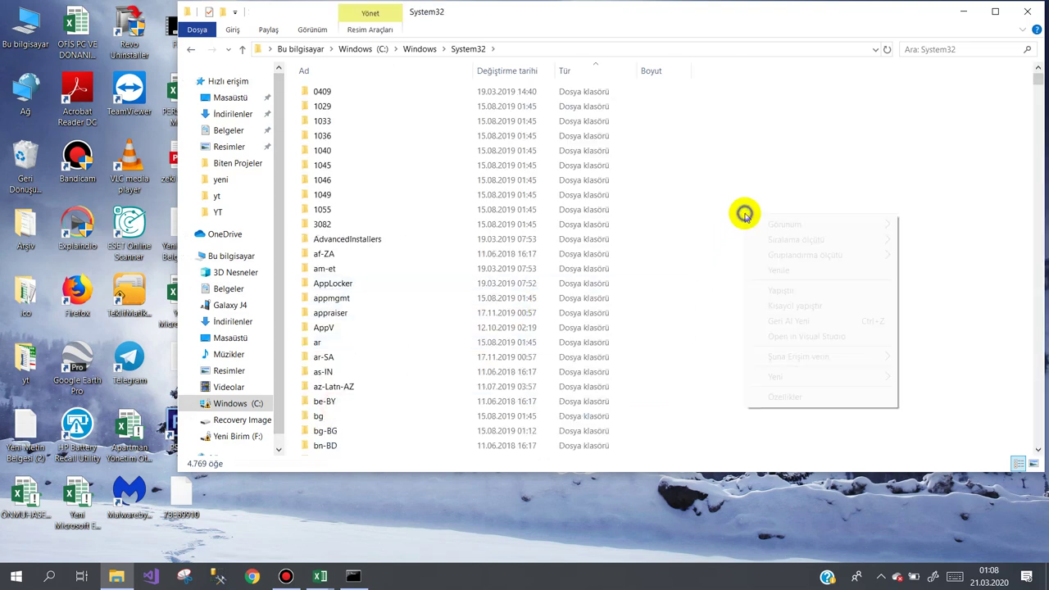
left_click(243, 51)
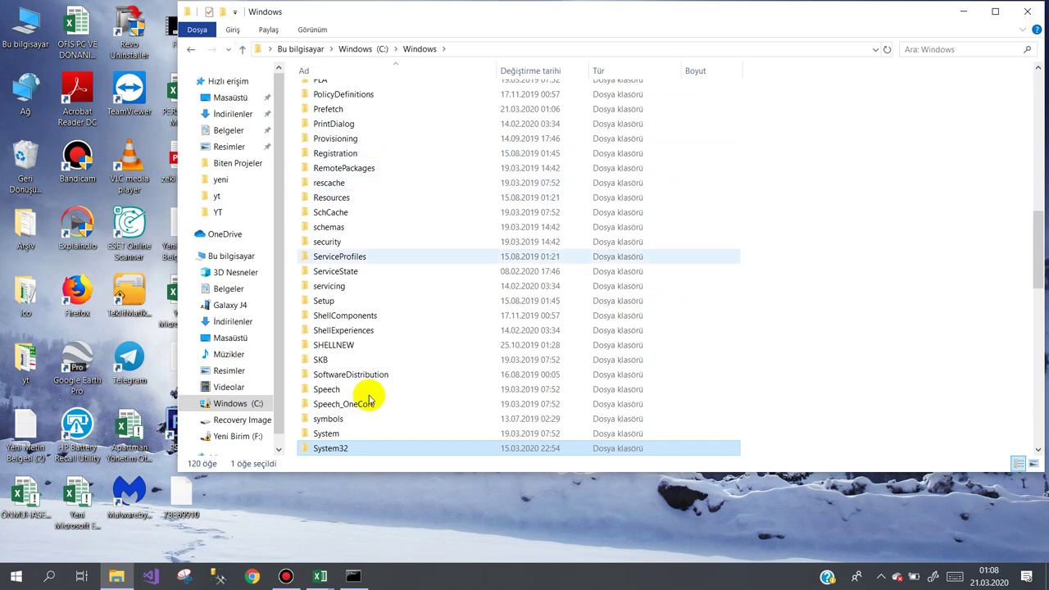
double_click(315, 448)
right_click(777, 258)
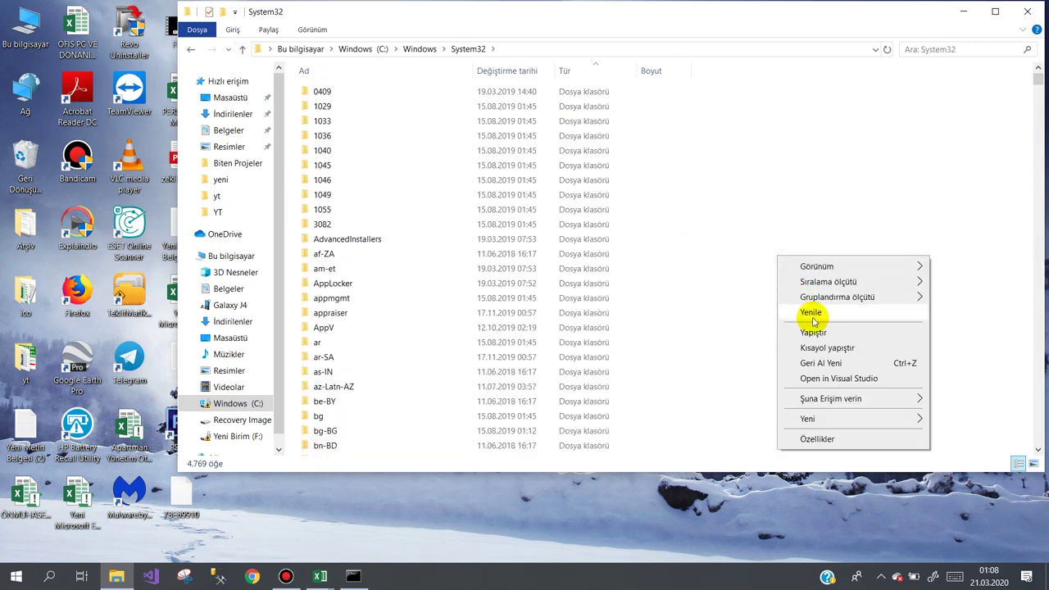
left_click(819, 147)
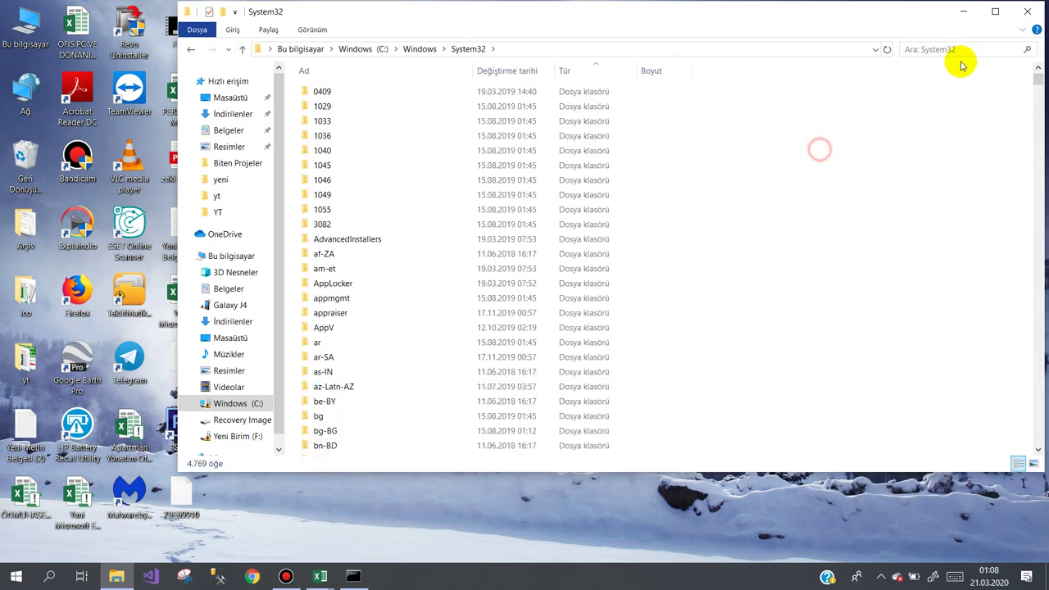
left_click(976, 15)
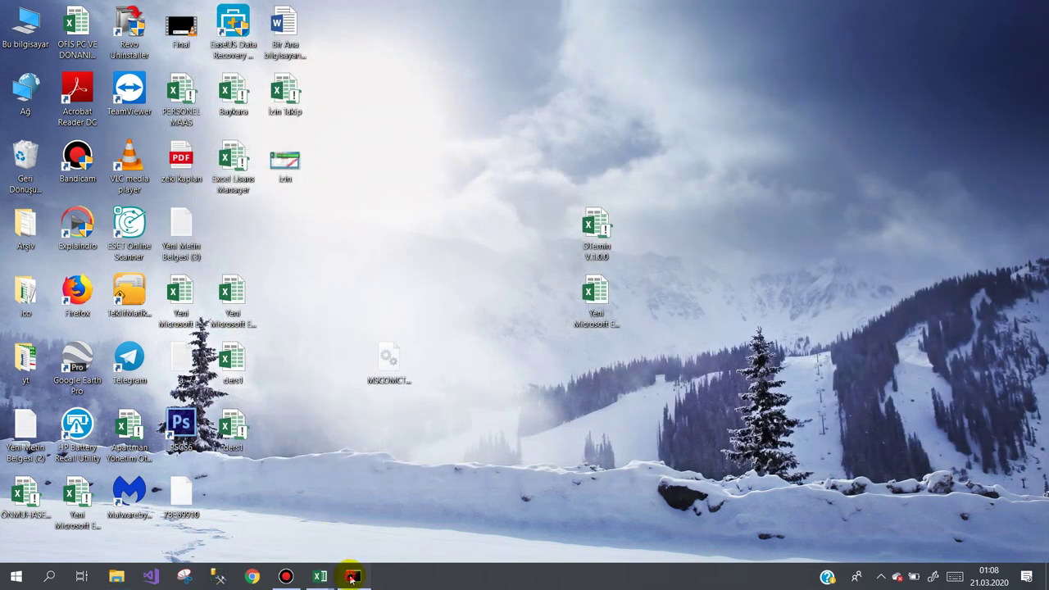
Close the old command window and start a new Command Prompt as administrator.
left_click(353, 576)
left_click_drag(922, 115, 819, 51)
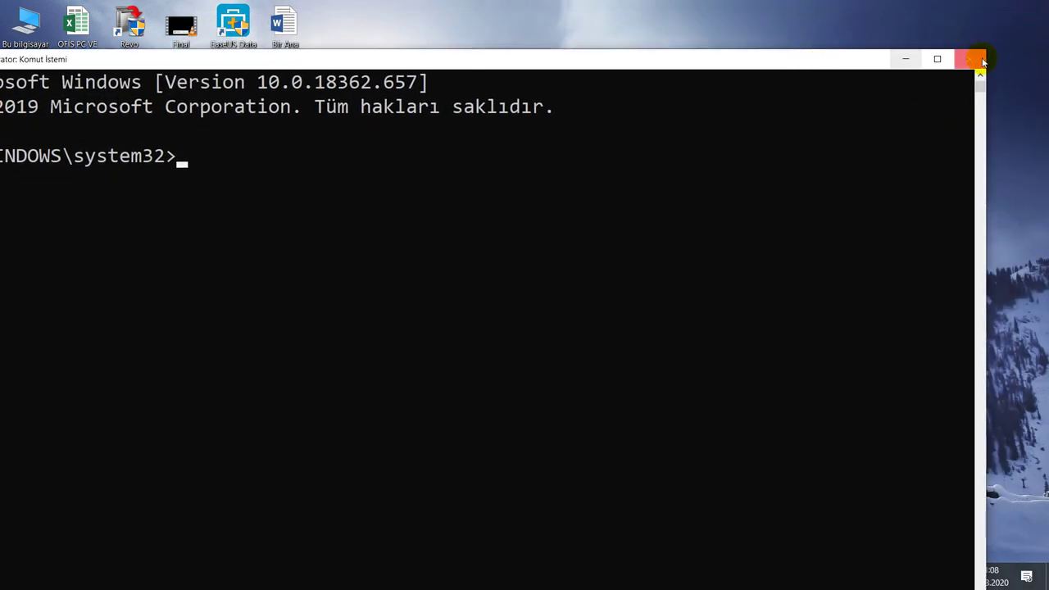
left_click(969, 52)
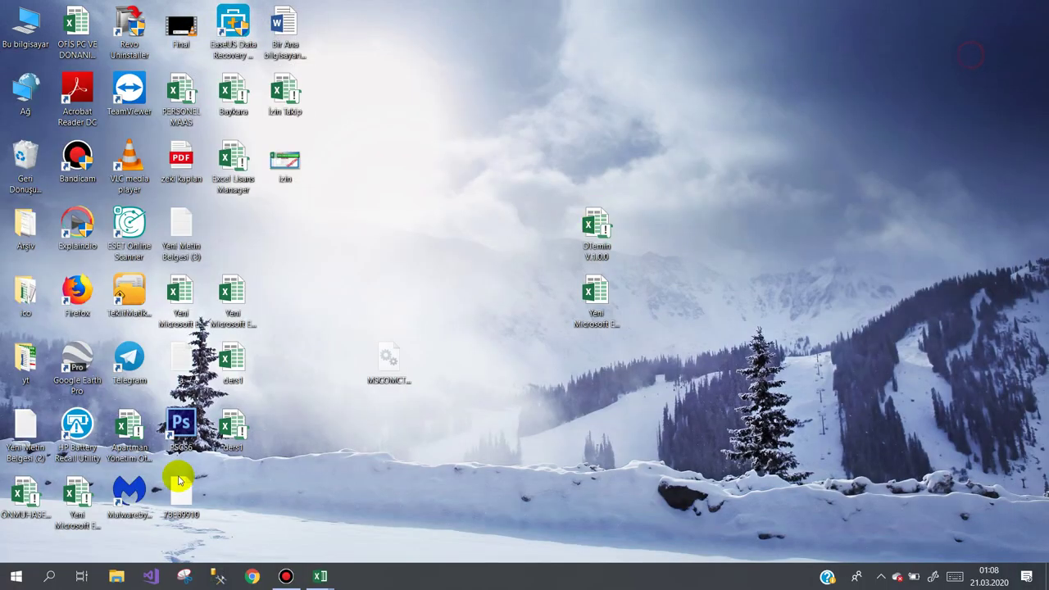
left_click(49, 576)
type("cmd")
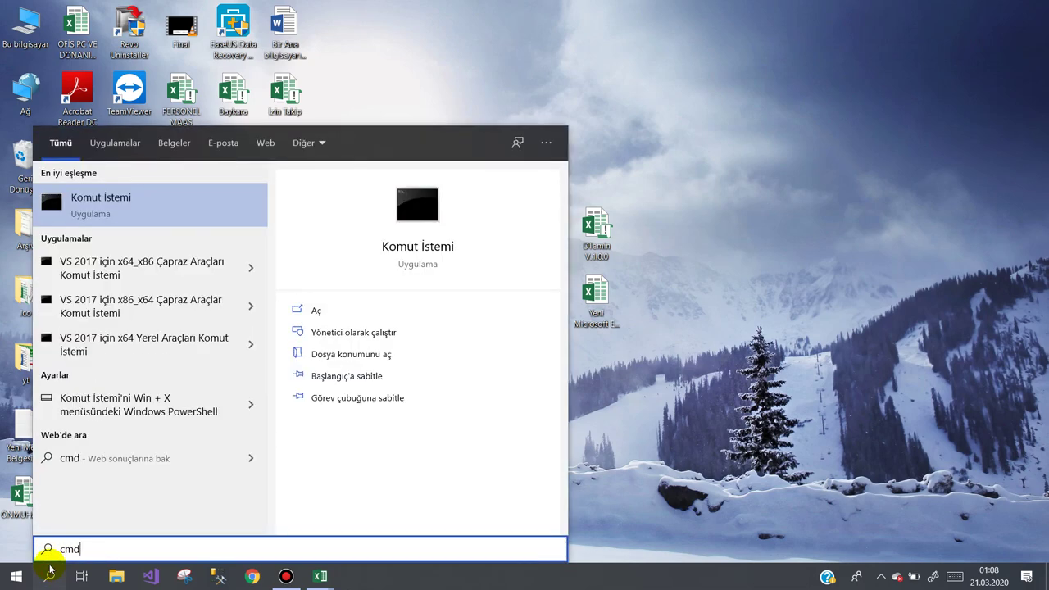
right_click(91, 211)
left_click(116, 223)
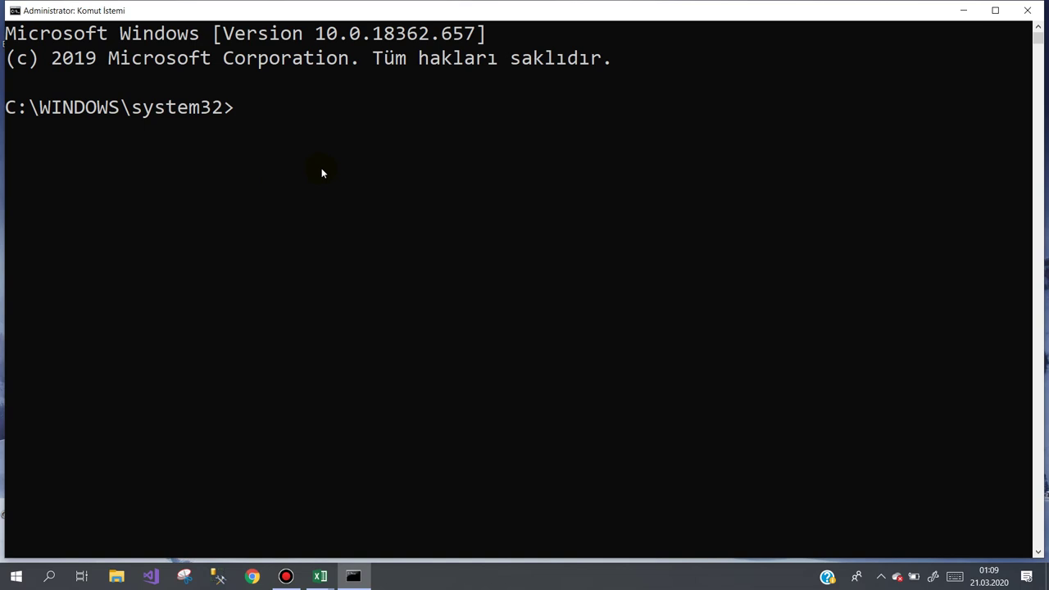
Abandon a first regsvr32 attempt and change directory up to C:\Windows\SysWOW64.
type("c")
key("BackSpace")
key("BackSpace")
key("BackSpace")
type("eg")
type("svr")
type("32")
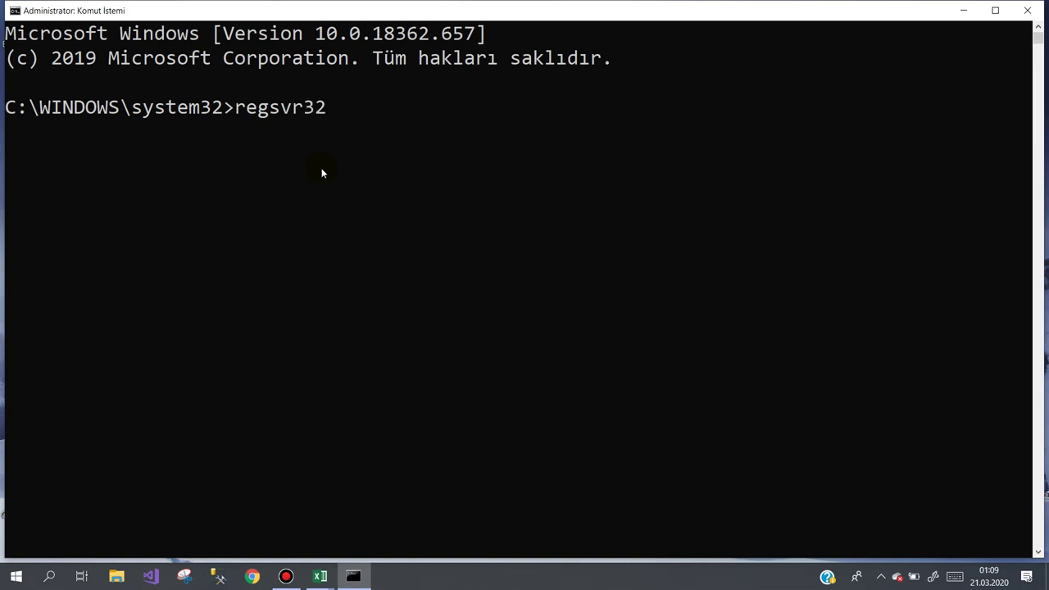
type(" msc")
key("Tab")
key("Tab")
key("Tab")
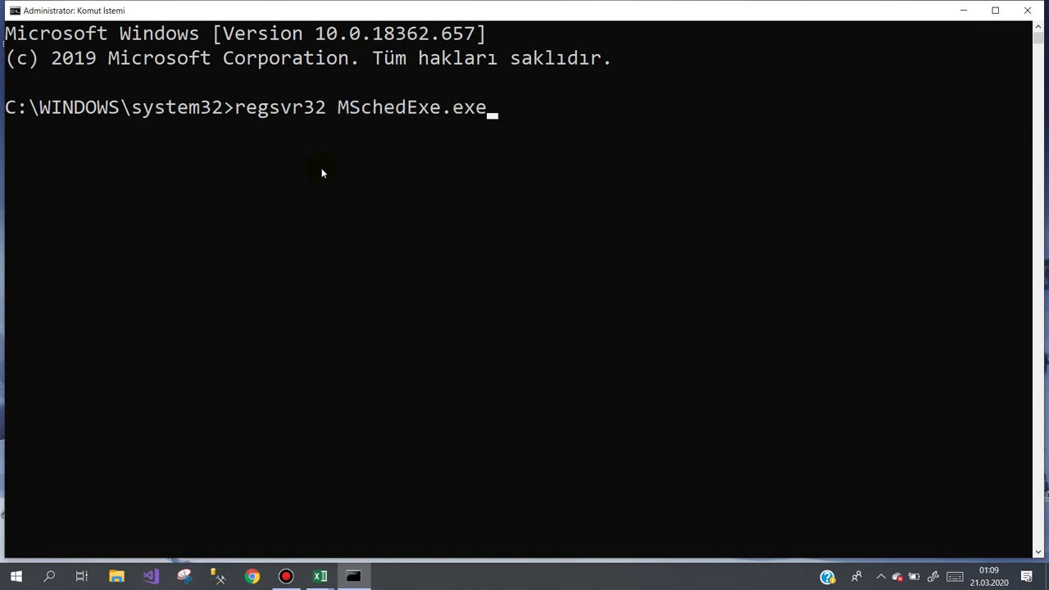
key("Tab")
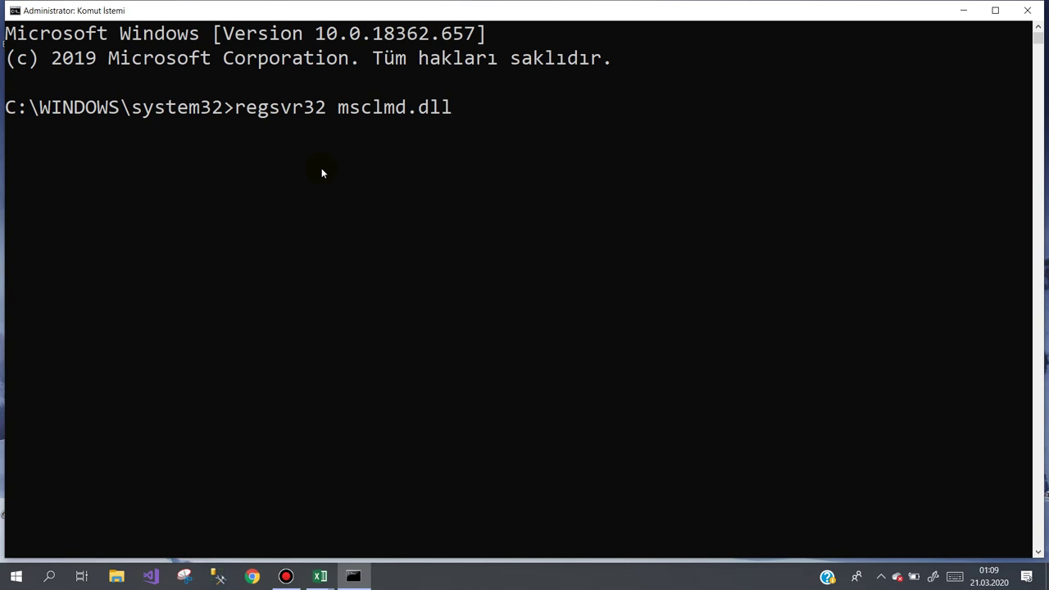
key("BackSpace")
key("BackSpace")
key("BackSpace")
key("BackSpace")
key("BackSpace")
key("BackSpace")
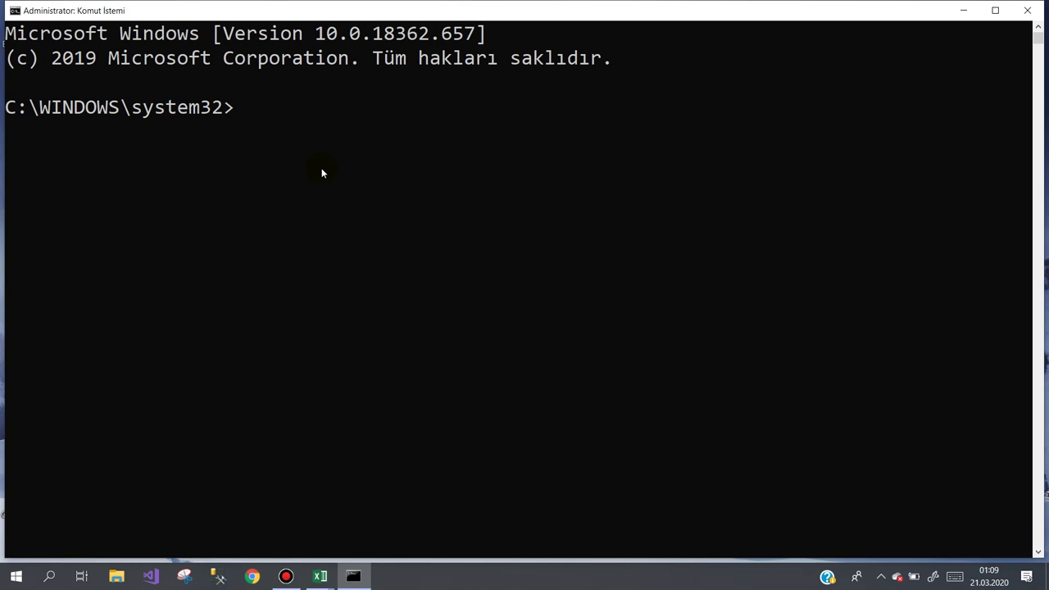
type("cd..")
key("Return")
type("d")
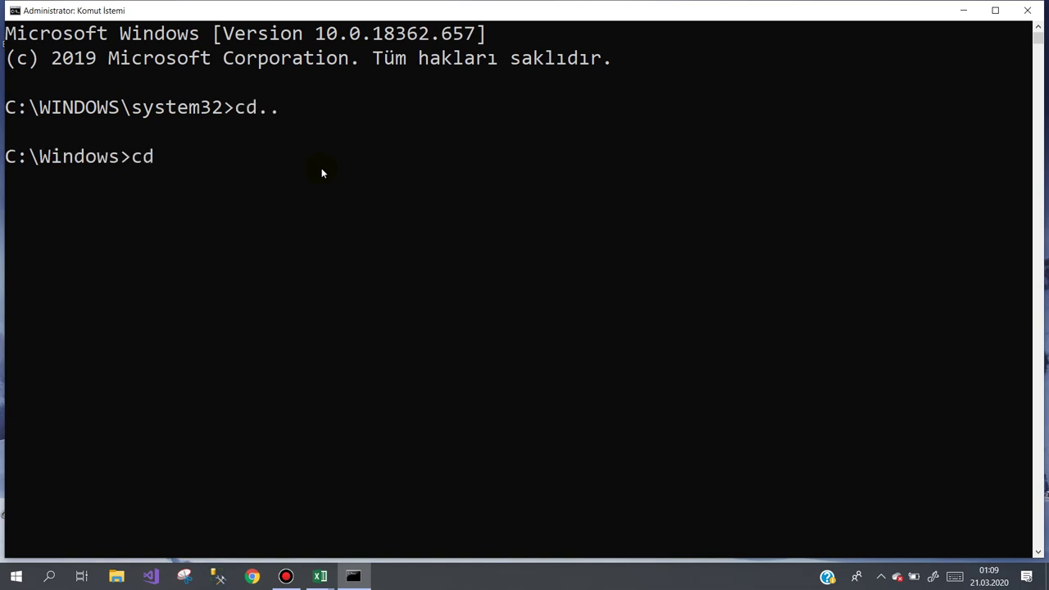
type(" sysq")
key("Tab")
key("Return")
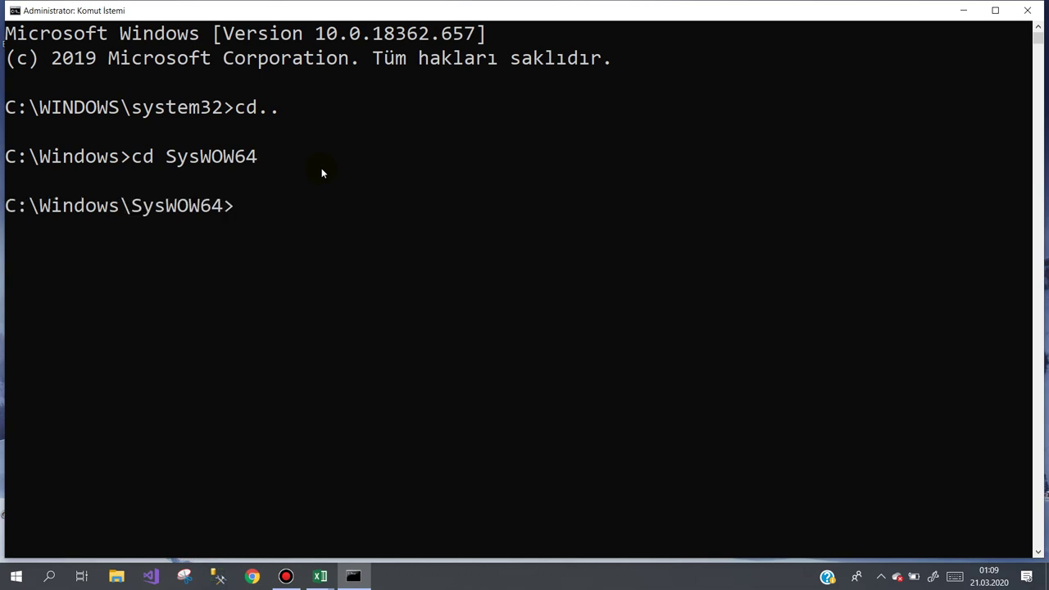
Run regsvr32 MSCOMCT2.OCX, using Tab completion for the file name.
type("regsvr")
type("2")
key("BackSpace")
type("32 ")
type("msc")
key("Tab")
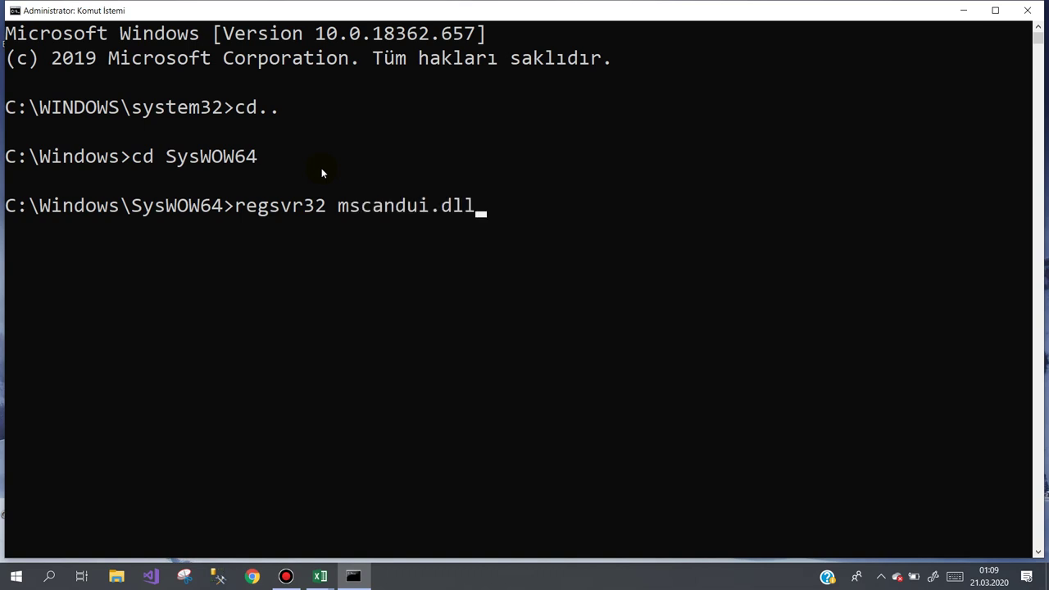
key("Tab")
key("Tab")
key("Tab")
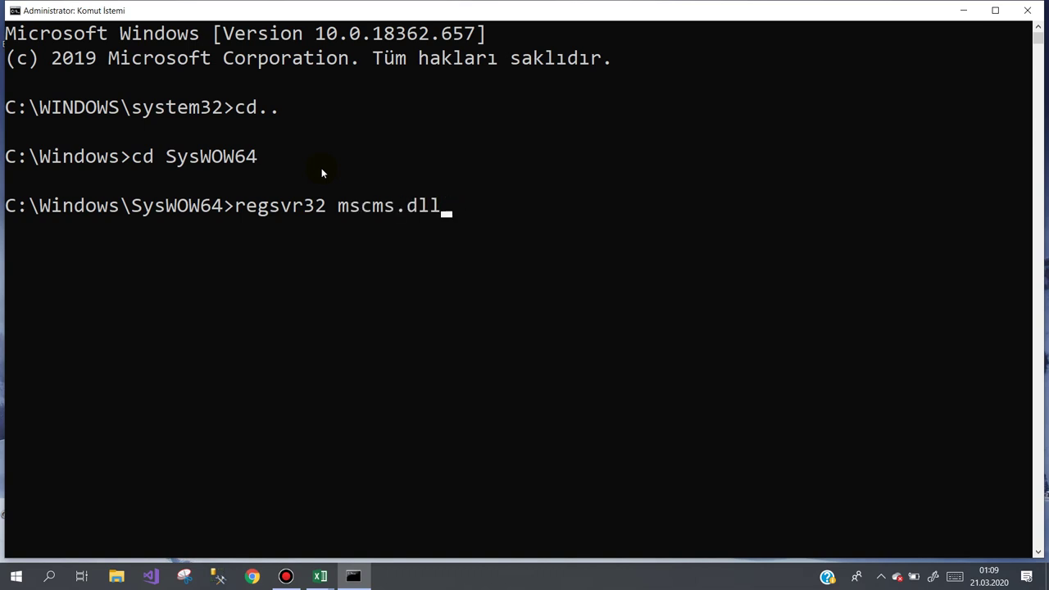
key("Tab")
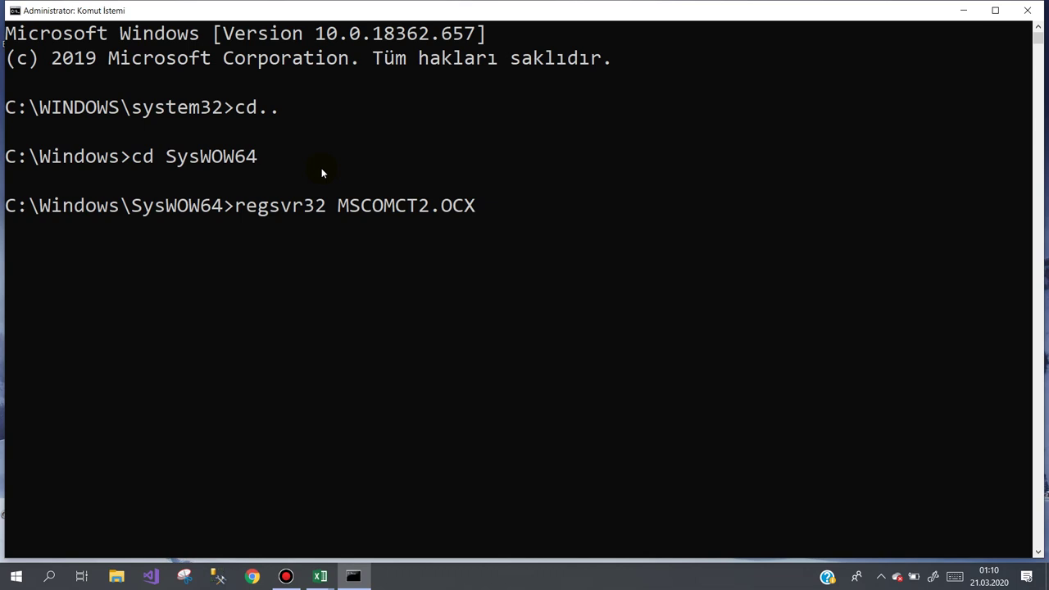
key("Return")
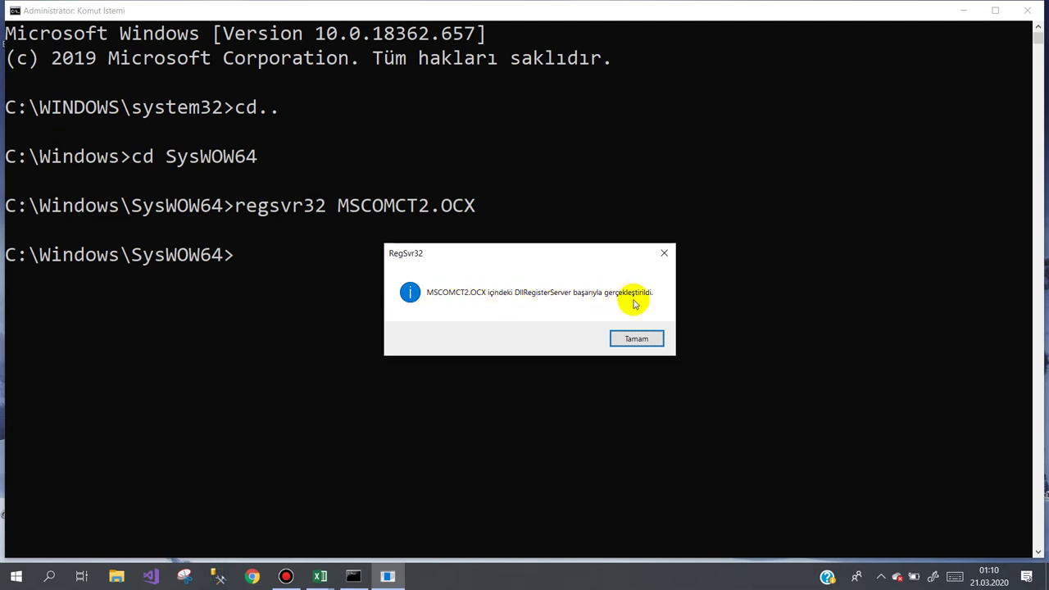
Acknowledge the registration success, close Command Prompt, and return to the VBA editor.
left_click(635, 339)
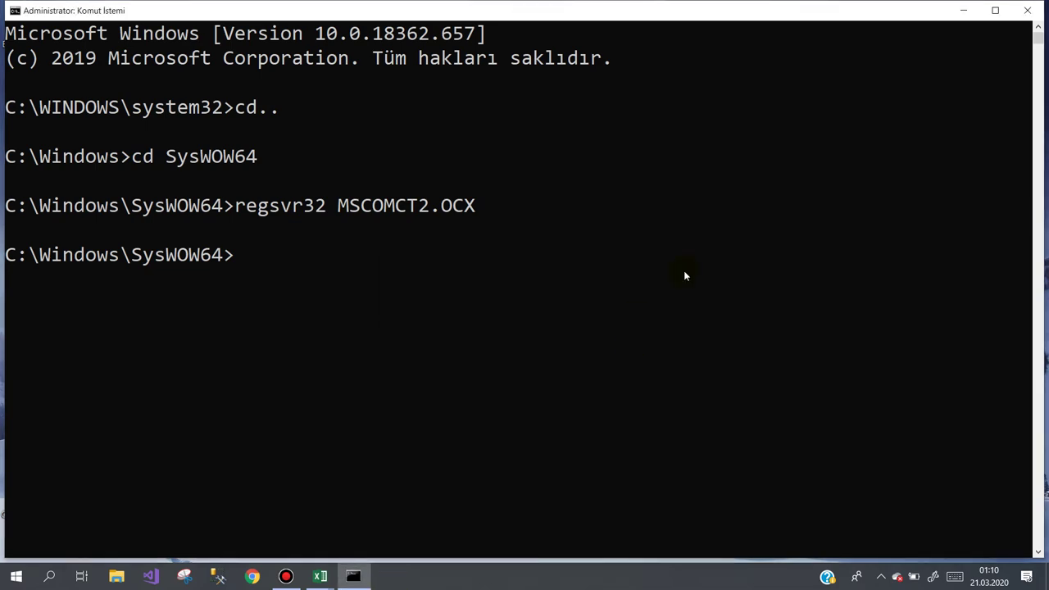
left_click(1027, 10)
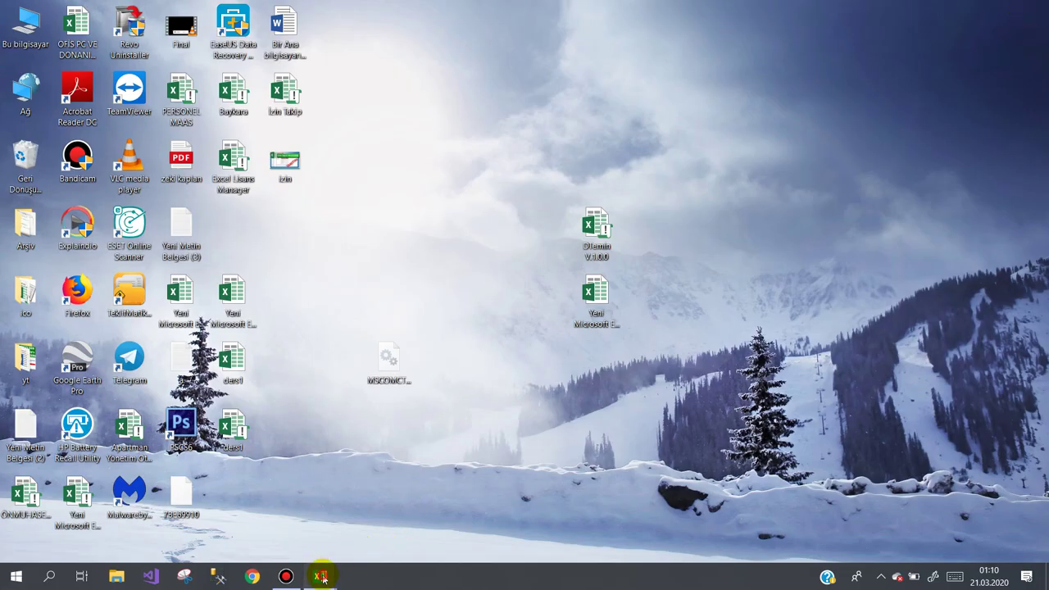
mouse_move(321, 575)
left_click(379, 510)
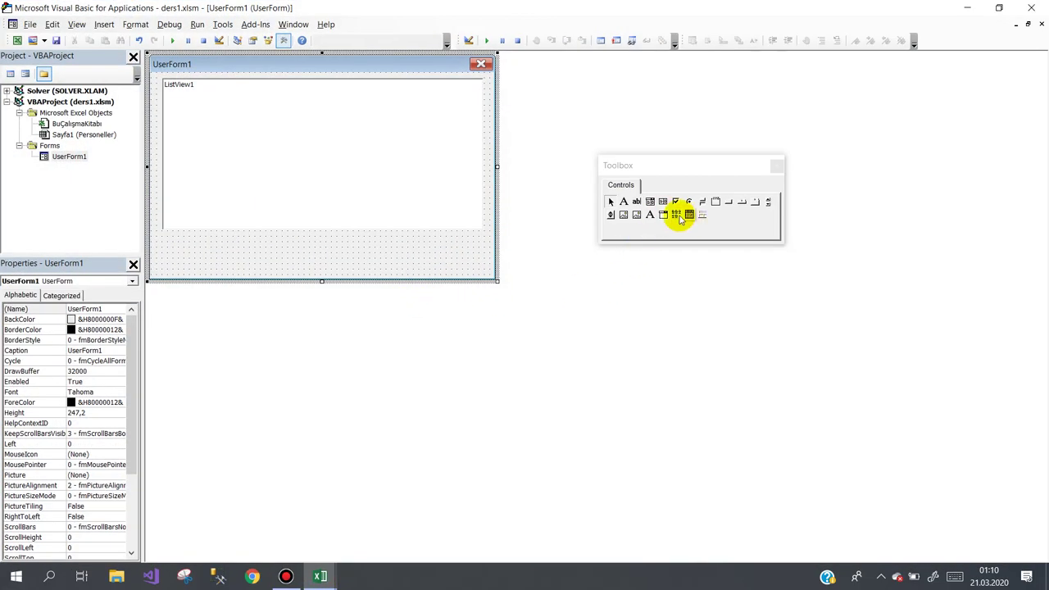
Delete the DTPicker, ListView, MonthView and remaining custom controls from the Toolbox.
right_click(676, 215)
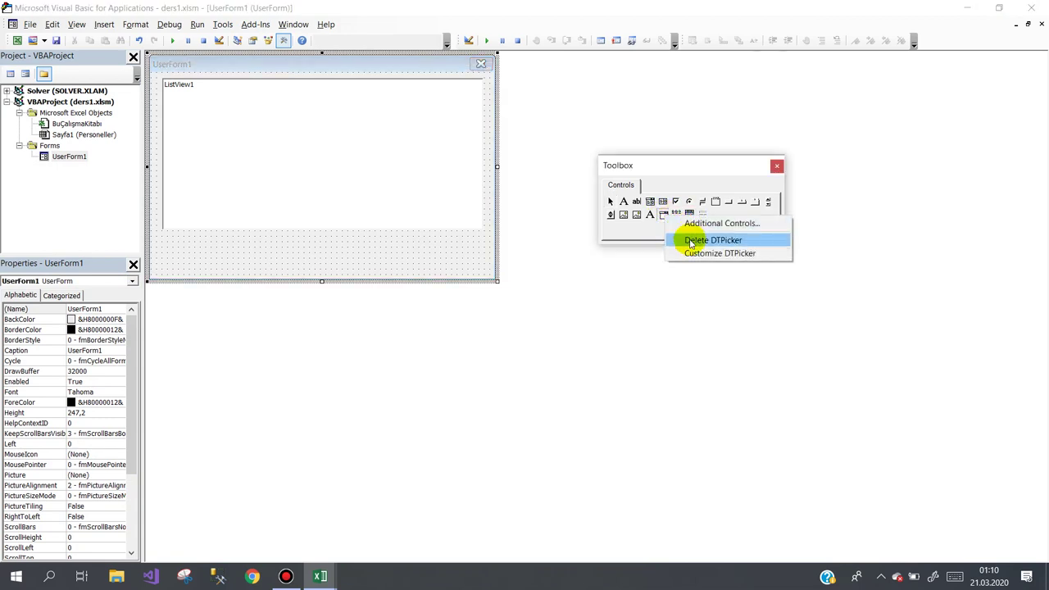
left_click(691, 242)
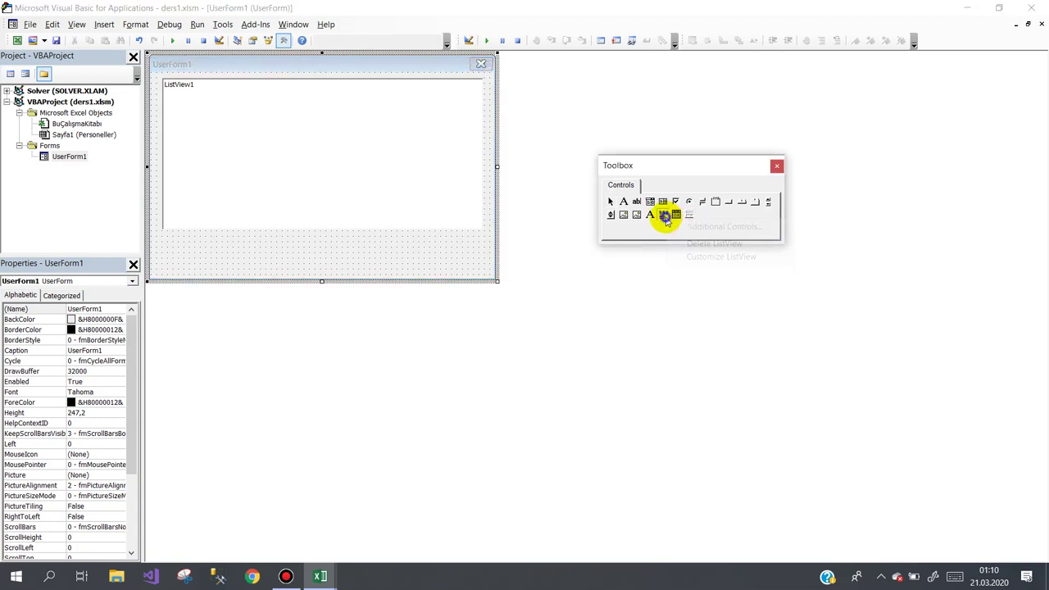
right_click(670, 218)
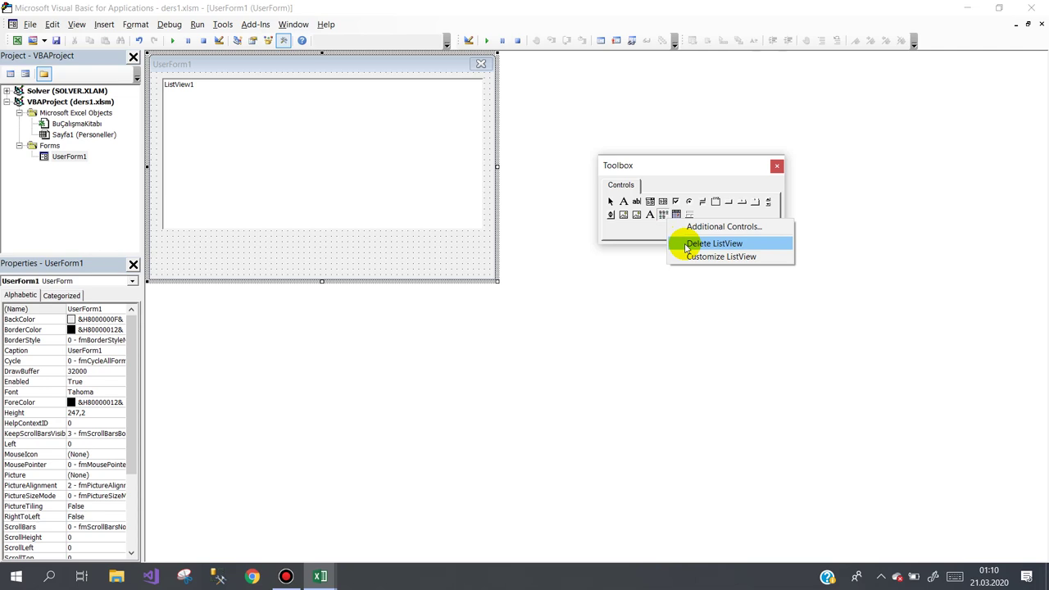
left_click(687, 243)
right_click(662, 216)
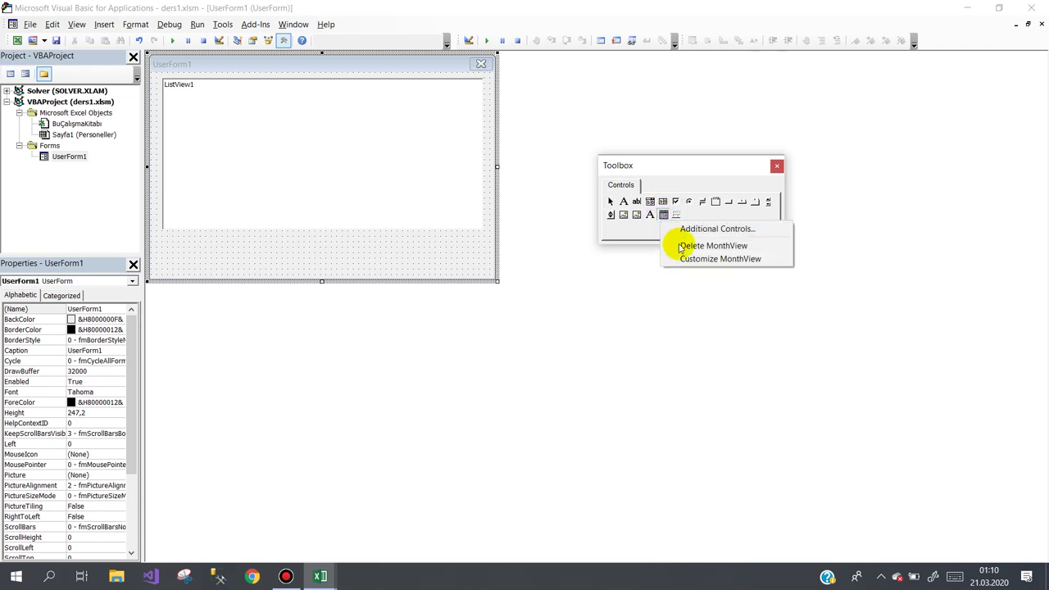
left_click(680, 245)
right_click(662, 217)
left_click(680, 241)
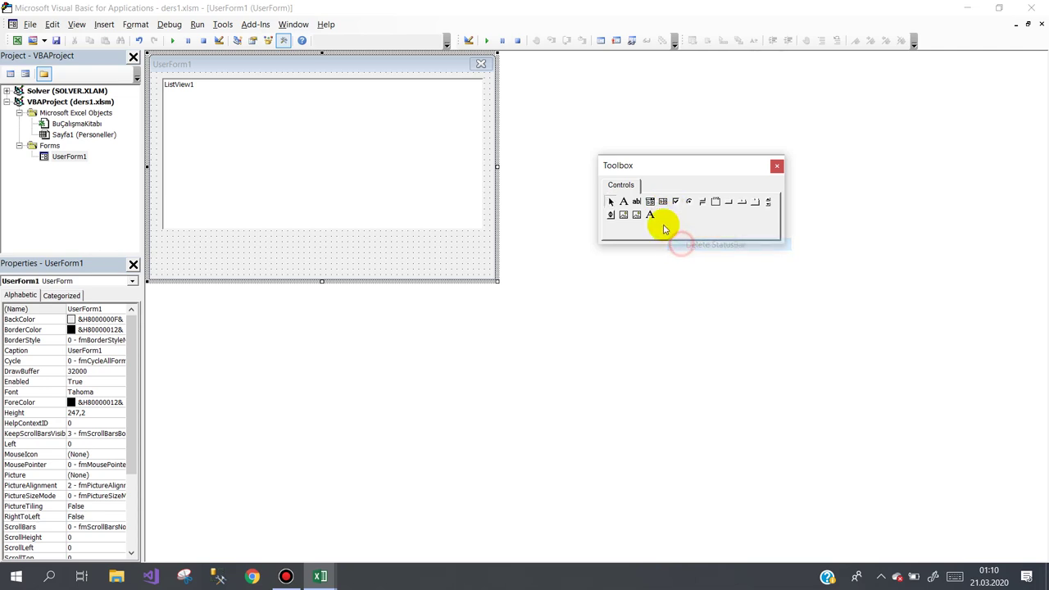
Bring up the Additional Controls list from the Toolbox's context menu.
right_click(675, 225)
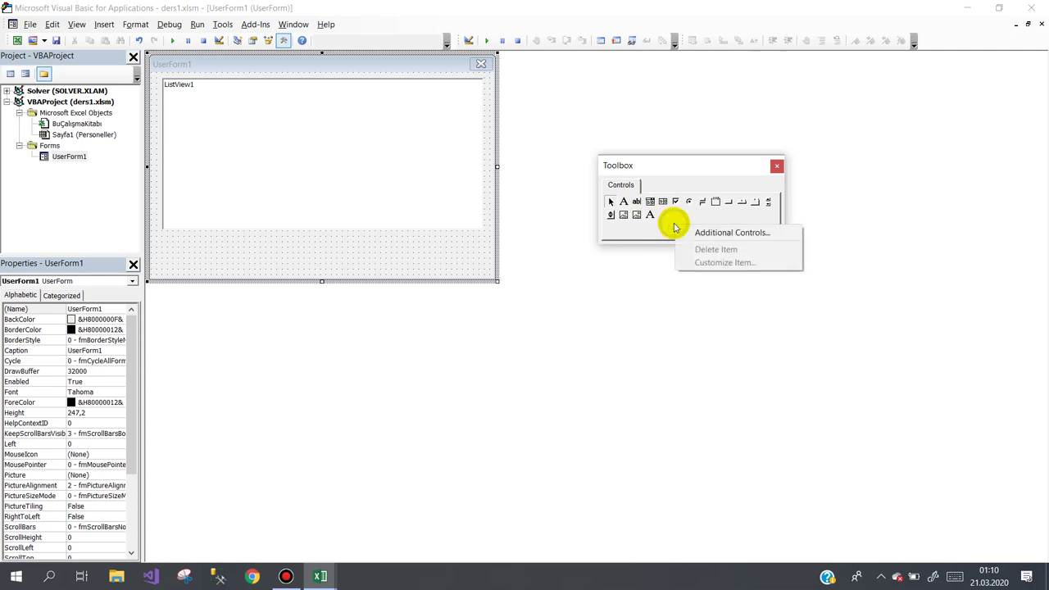
left_click(697, 233)
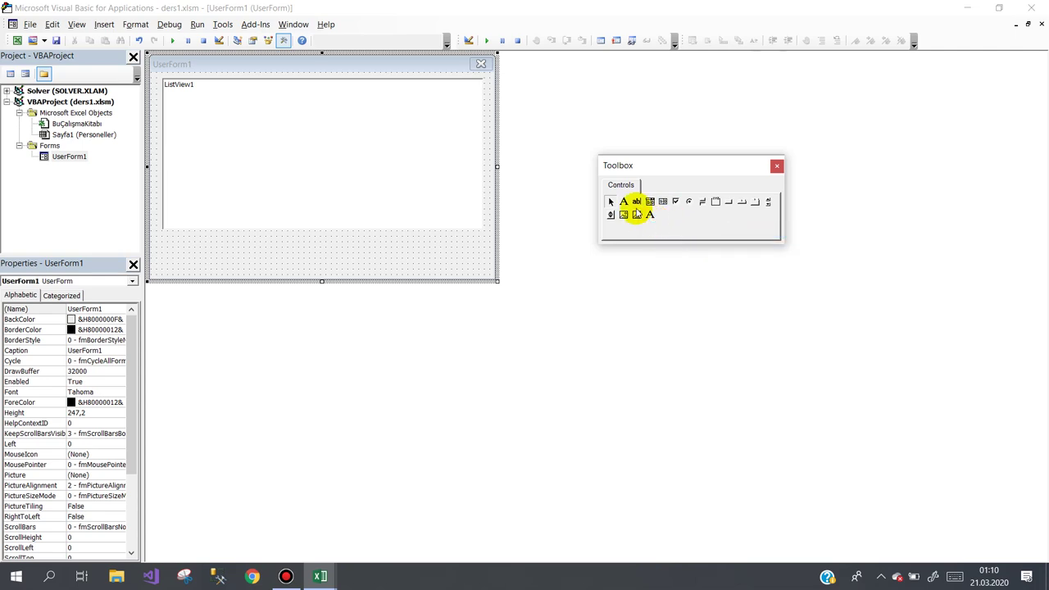
left_click_drag(779, 236, 782, 260)
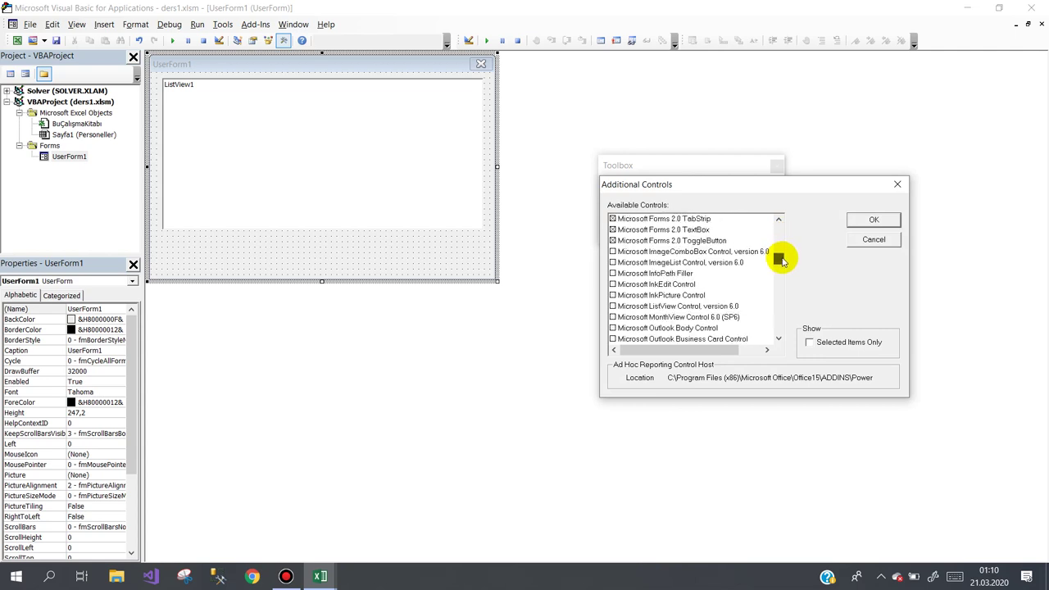
Add Microsoft ListView Control, version 6.0 to the Toolbox.
left_click(612, 306)
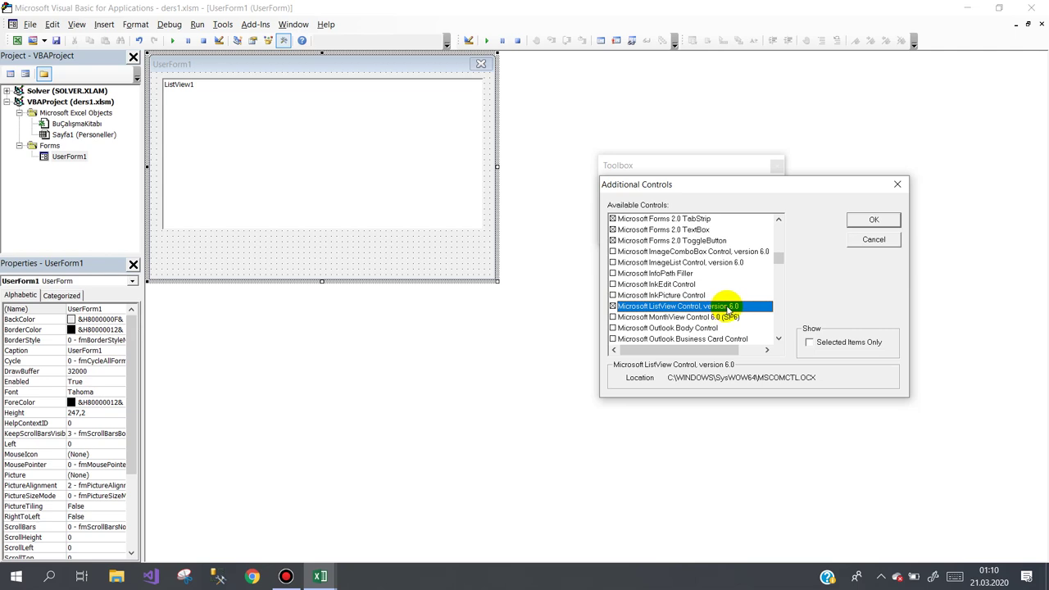
left_click(862, 221)
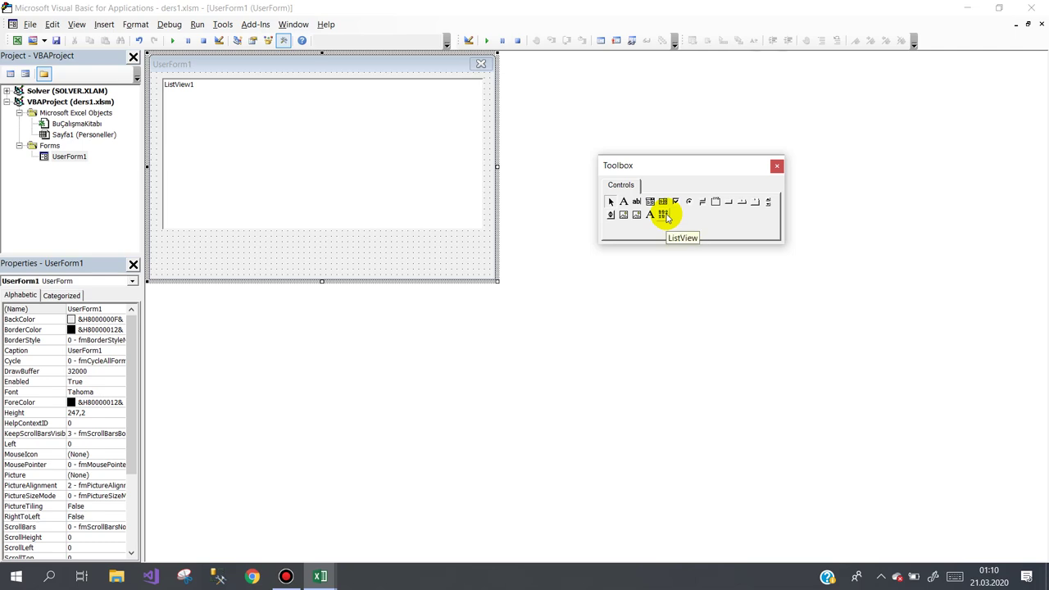
mouse_move(675, 167)
left_mouse_down()
mouse_move(587, 207)
mouse_move(628, 140)
mouse_move(620, 131)
left_mouse_up()
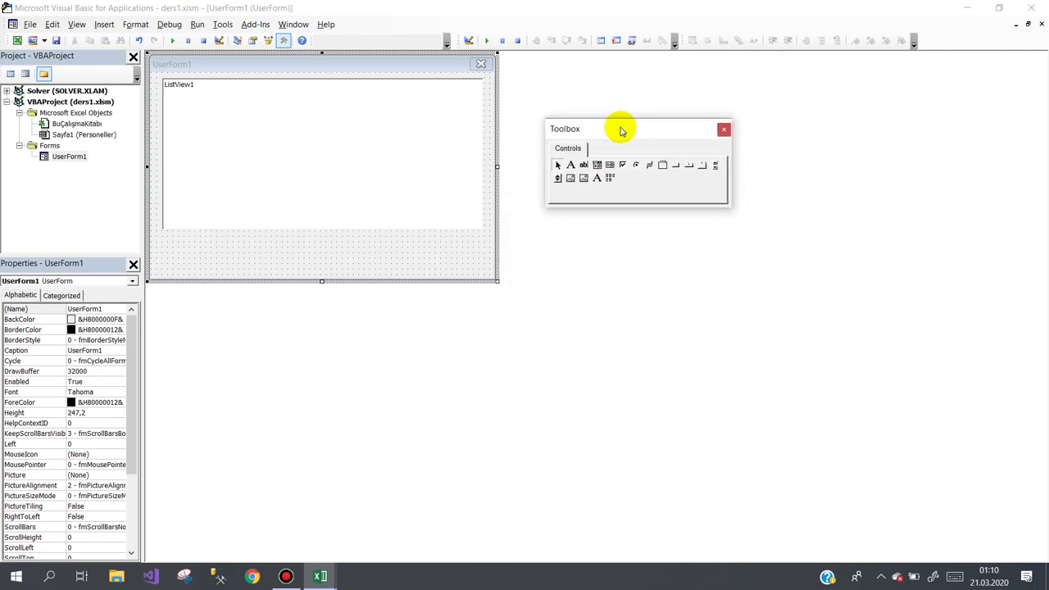
Select ListView1 on UserForm1 so its properties appear in the Properties window.
left_click(390, 250)
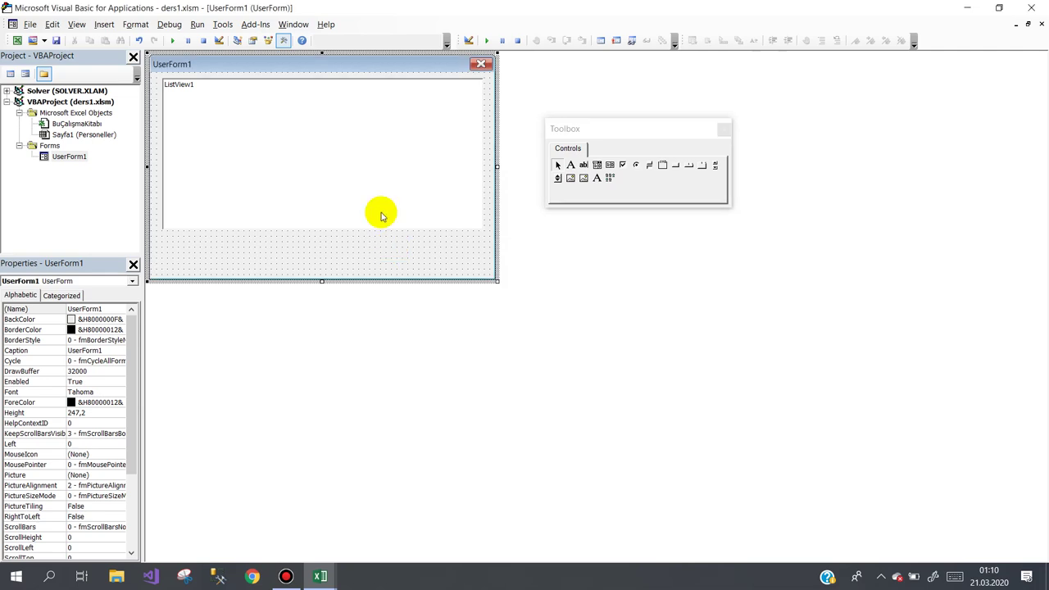
left_click(397, 250)
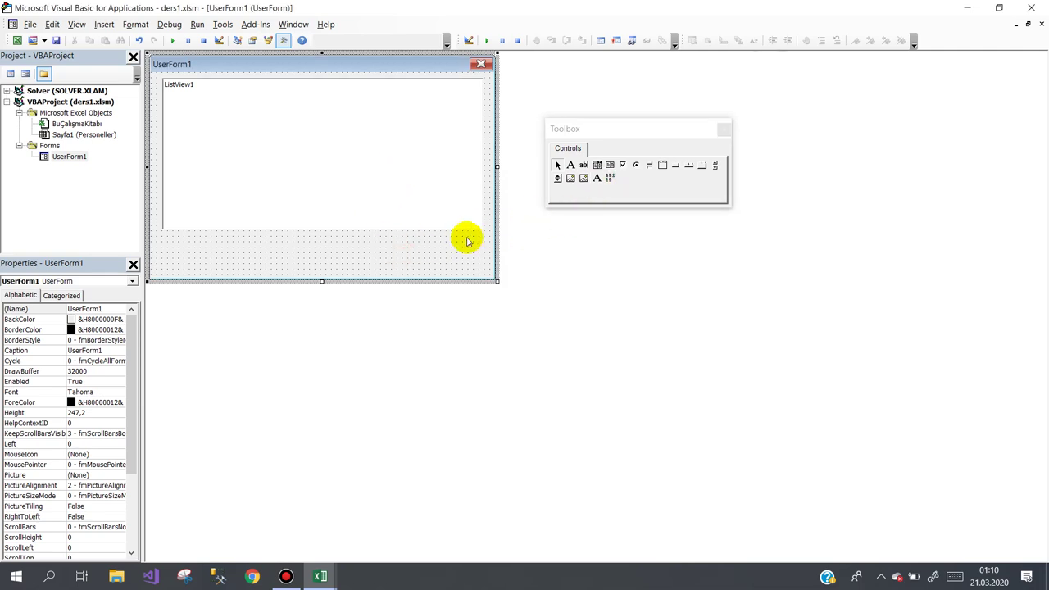
left_click(270, 147)
left_click(56, 330)
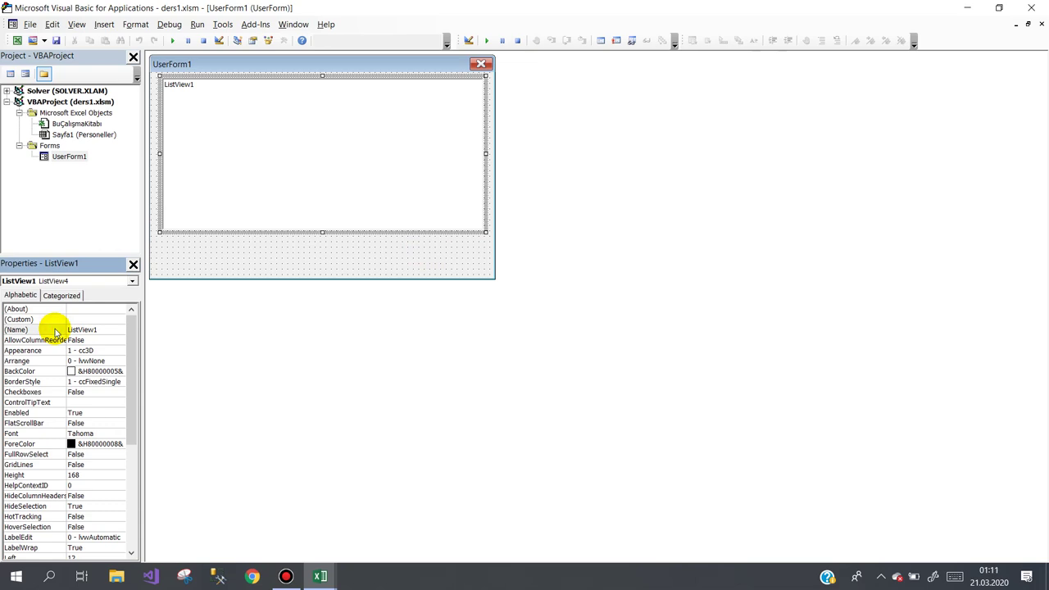
Name the ListView lstPersoneller and open its (Custom) Property Pages.
left_click(54, 331)
type("lstPersoneller")
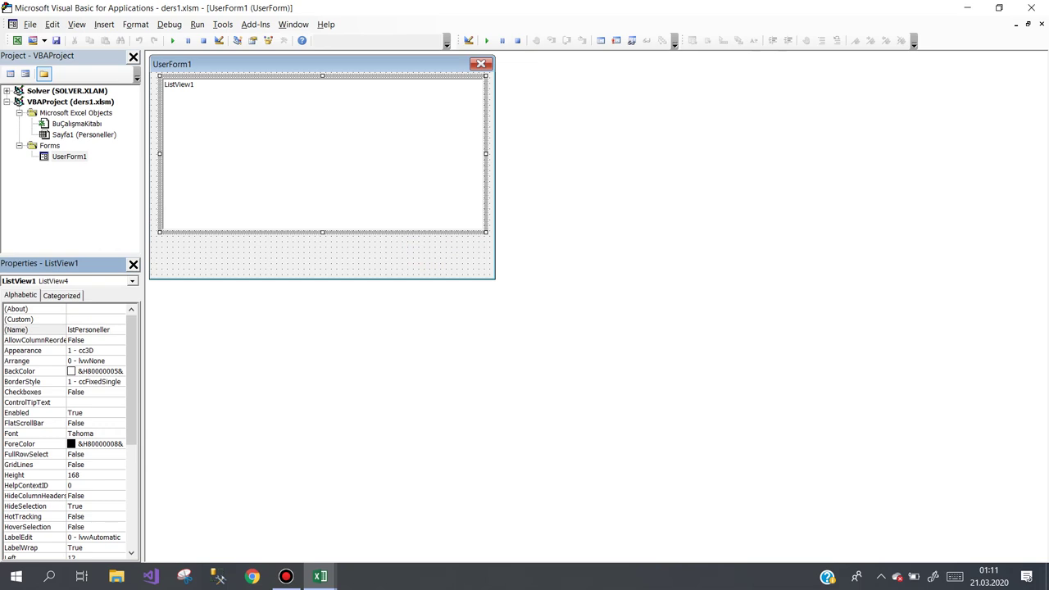
left_click(55, 331)
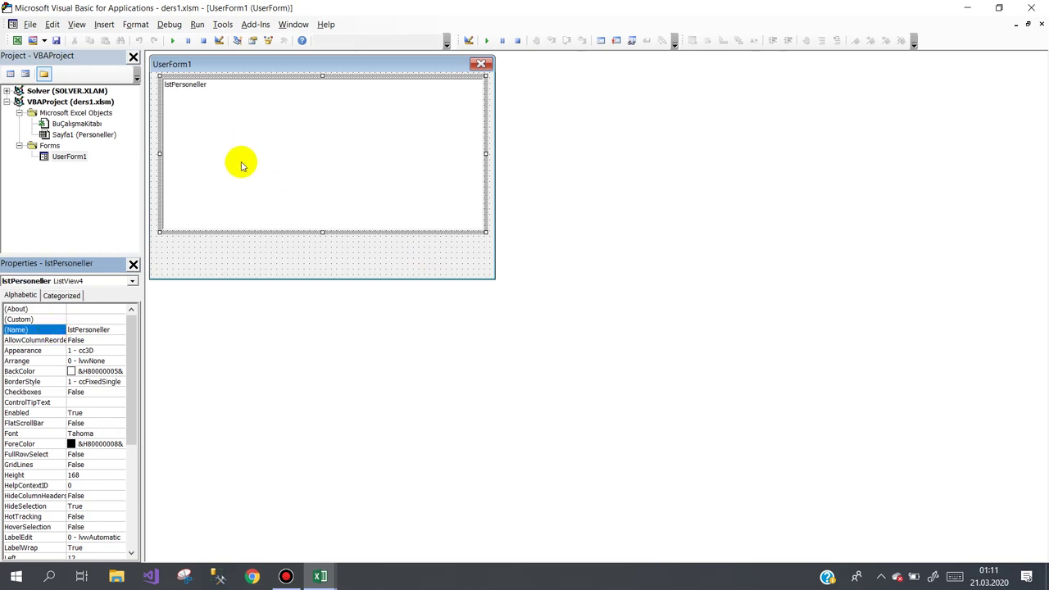
left_click(112, 319)
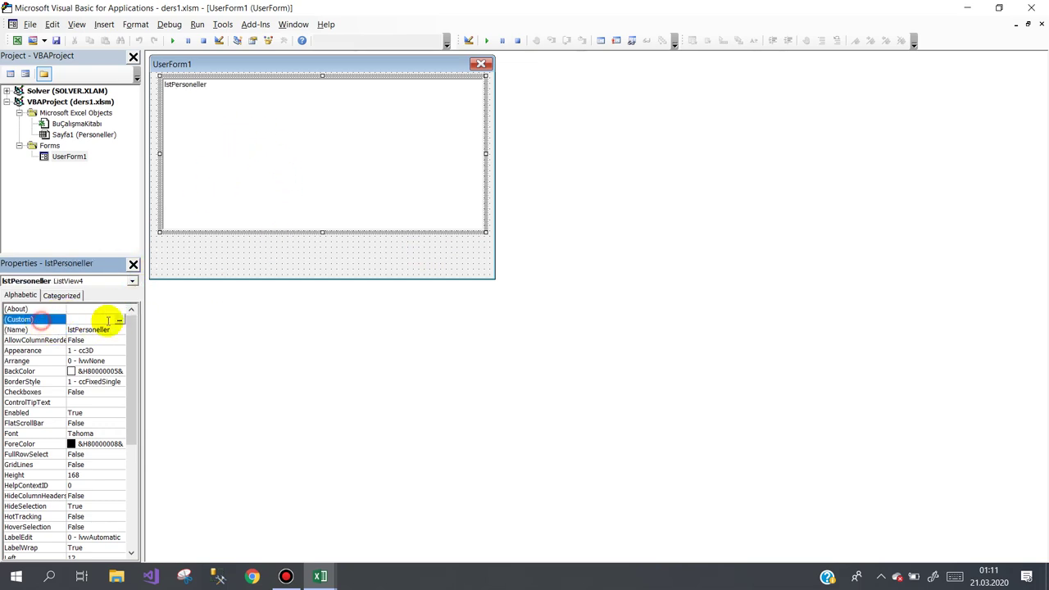
left_click(118, 321)
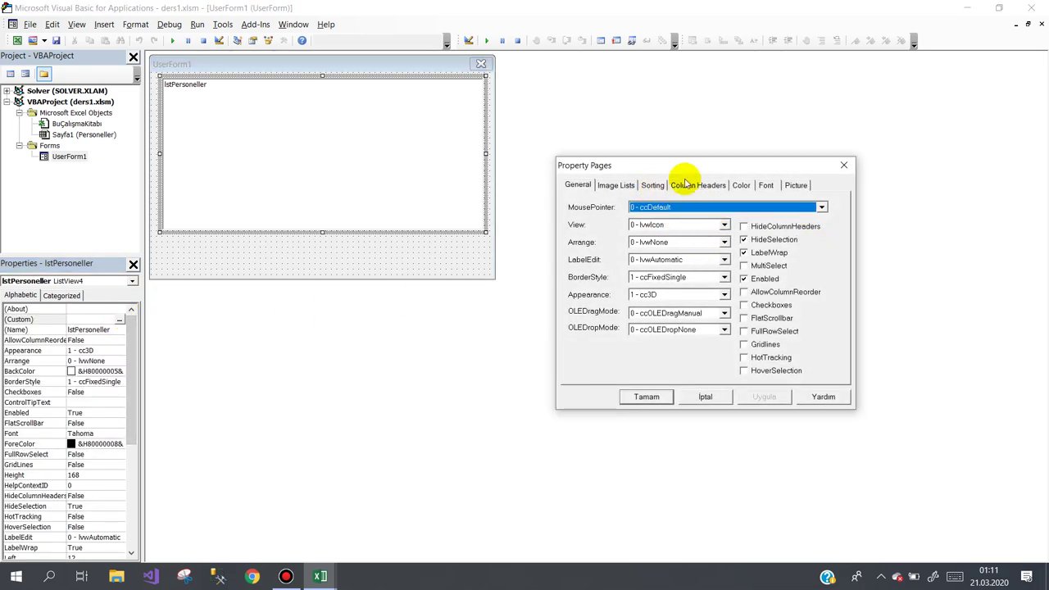
Set View to 3 - lvwReport and tick FlatScrollbar, FullRowSelect, Gridlines and HotTracking.
left_click(631, 169)
left_click_drag(629, 155, 615, 118)
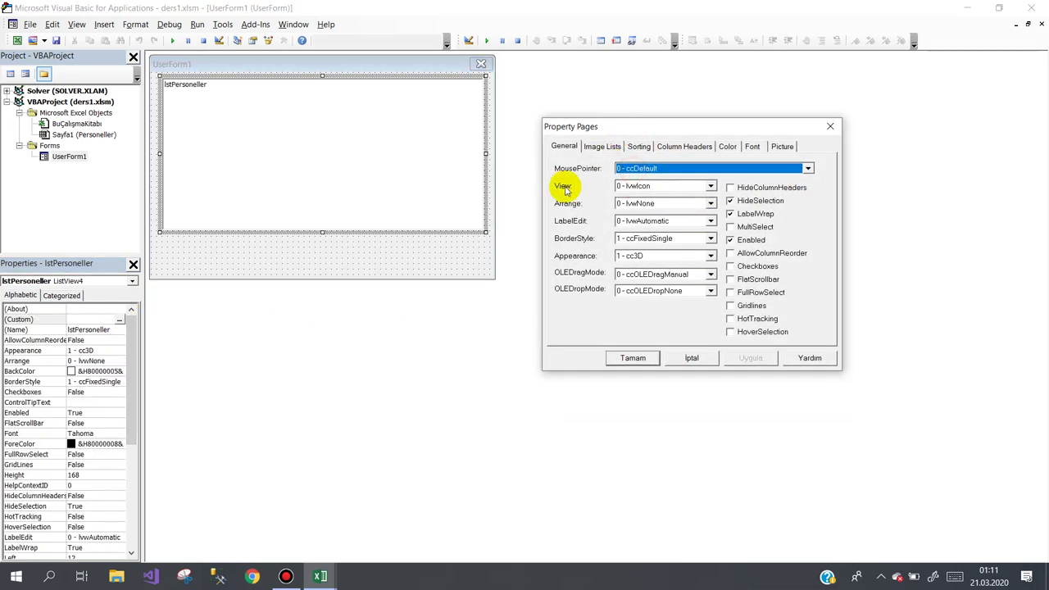
left_click(710, 186)
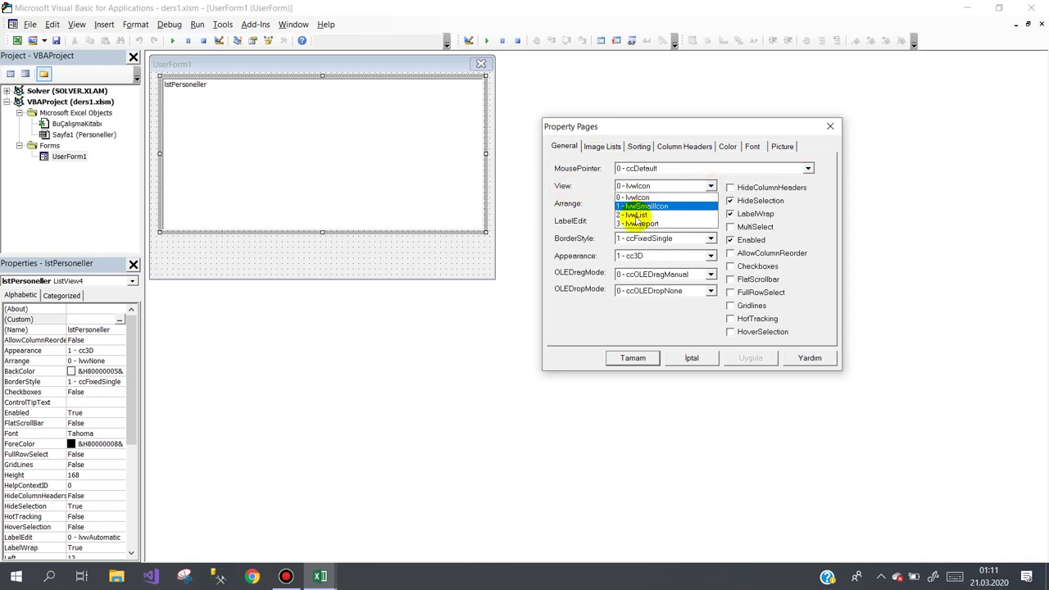
left_click(625, 223)
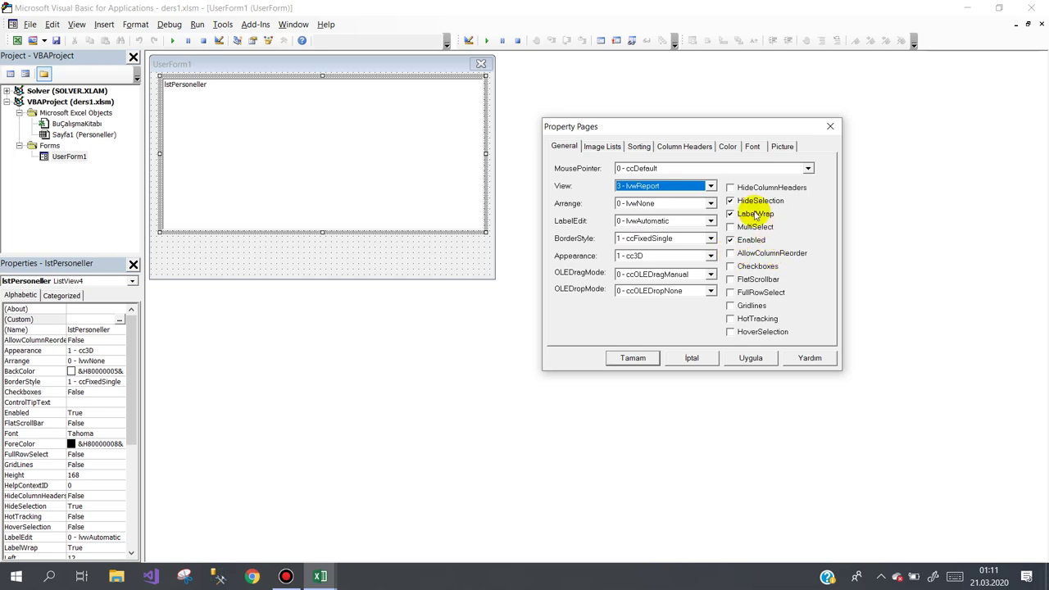
left_click(729, 280)
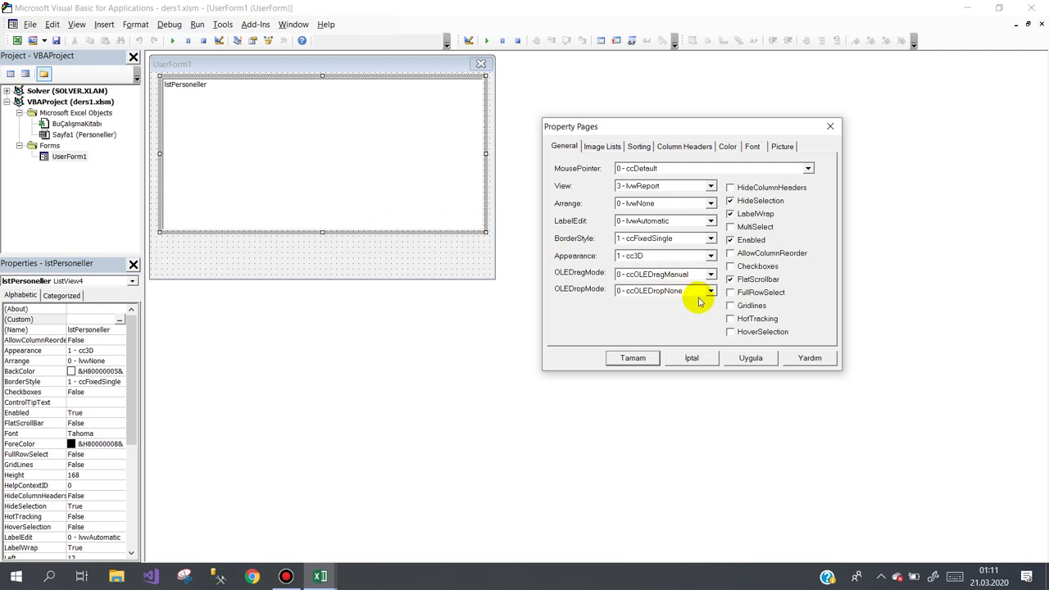
left_click(730, 292)
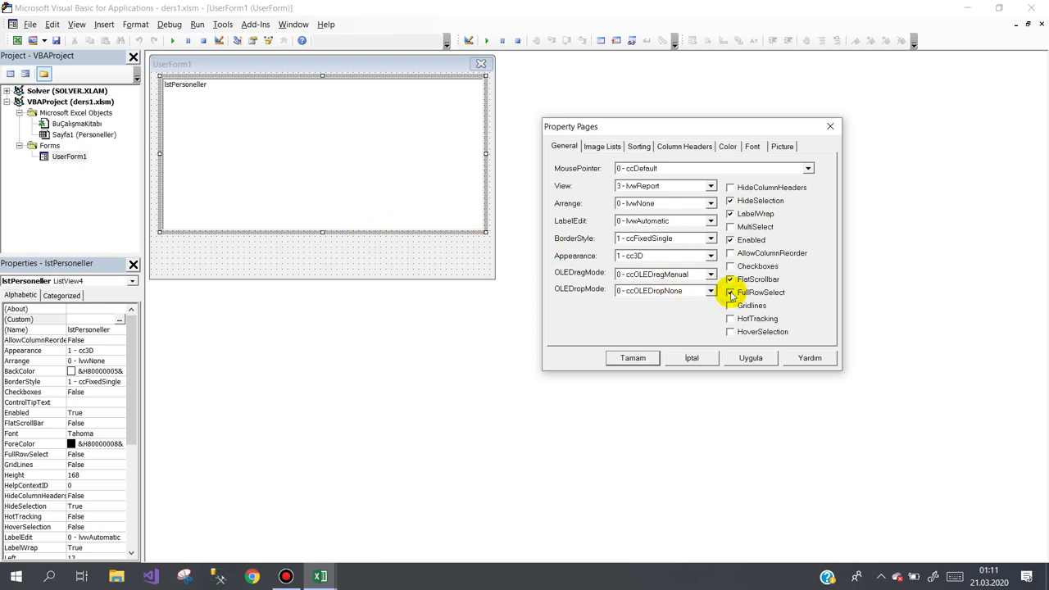
left_click(729, 306)
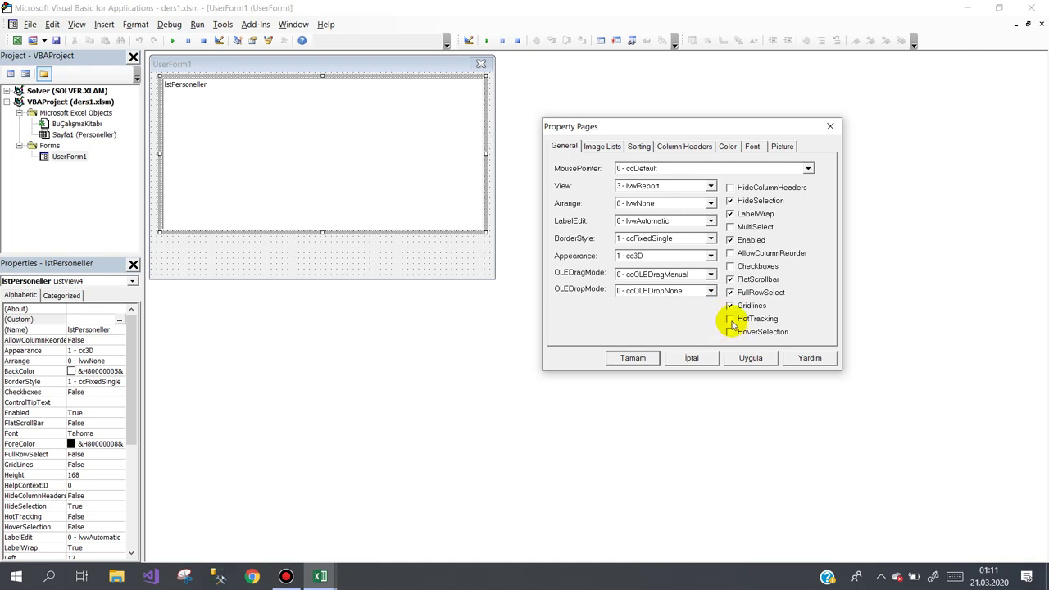
left_click(730, 319)
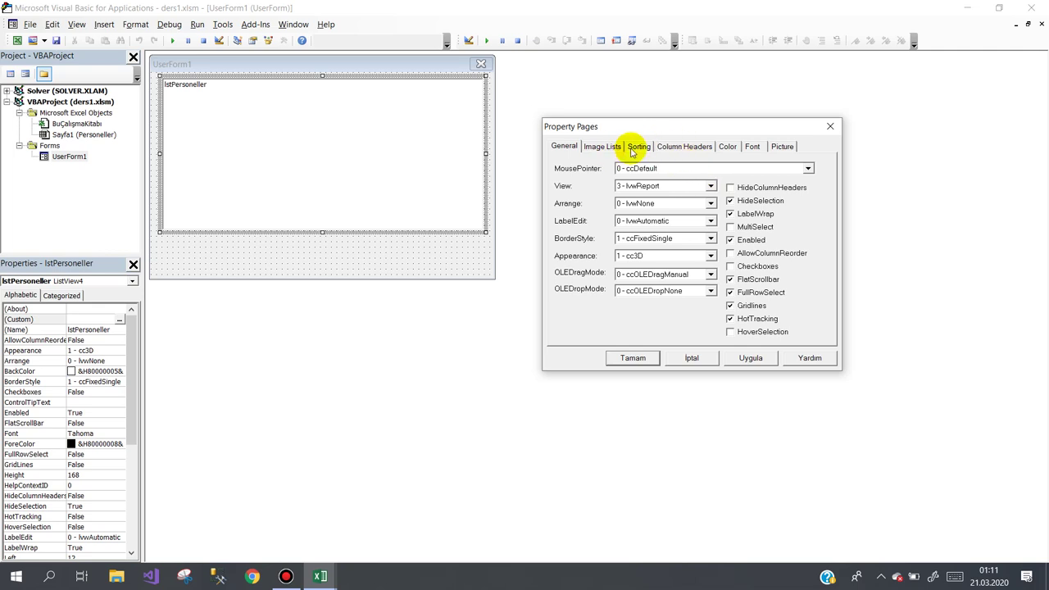
Enable sorting and look up the sicil No and Adı Soyadı columns in the worksheet.
left_click(638, 147)
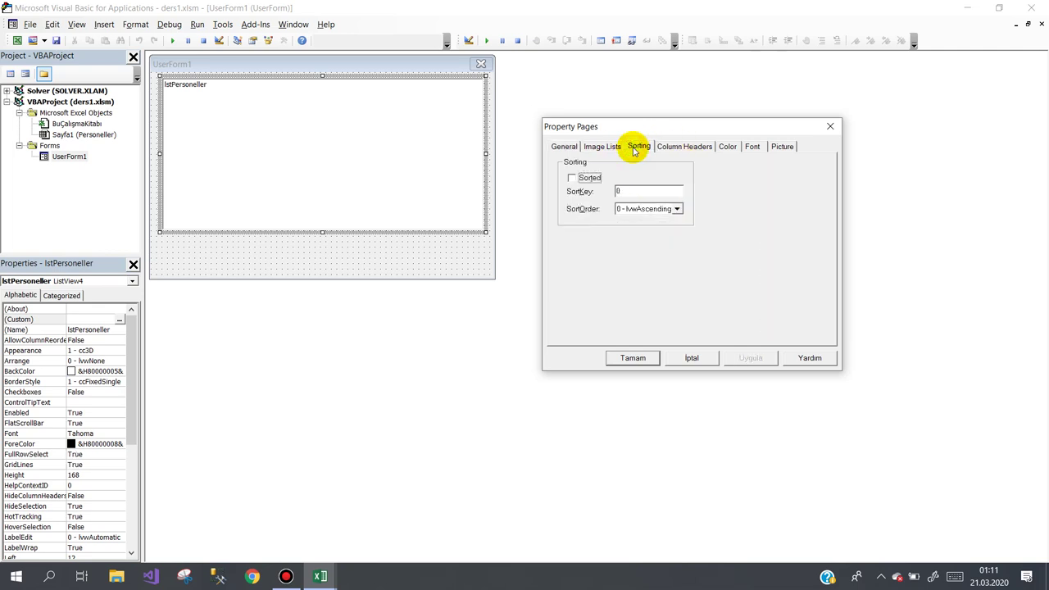
left_click(570, 180)
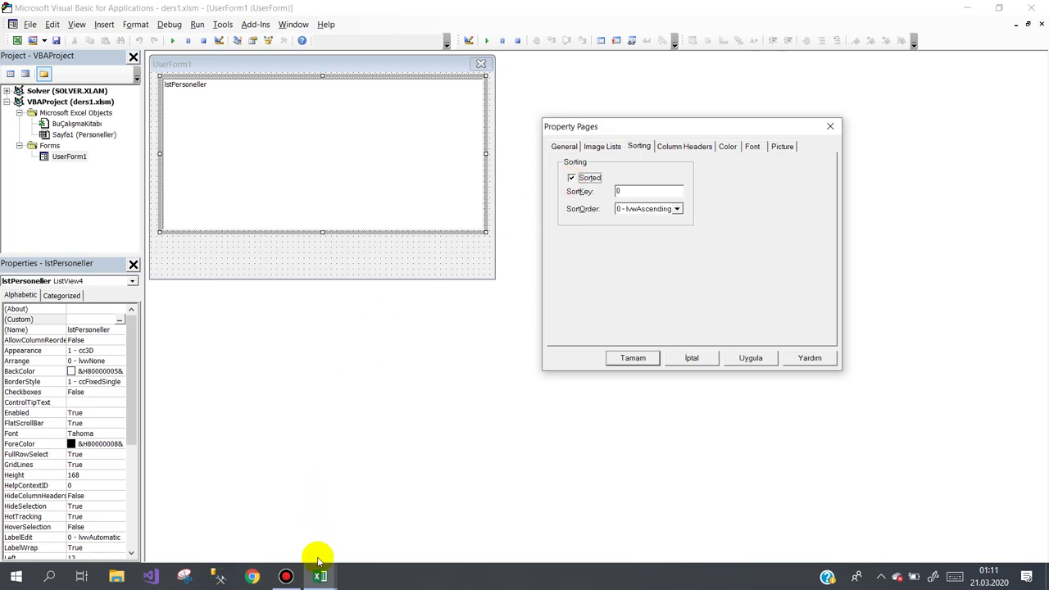
mouse_move(319, 576)
left_click(252, 524)
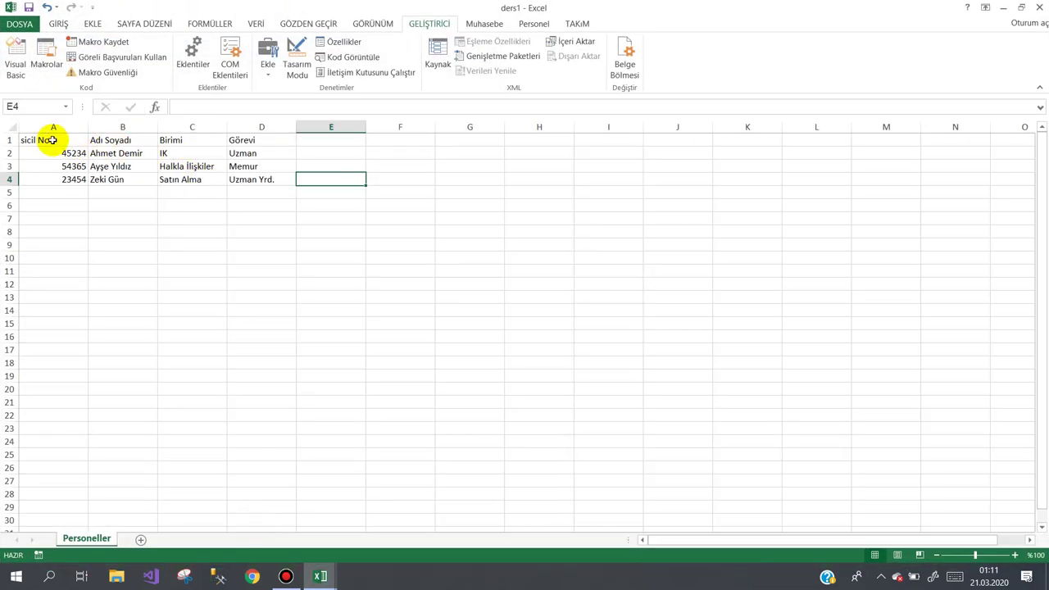
left_click_drag(47, 140, 69, 179)
left_click_drag(115, 140, 123, 166)
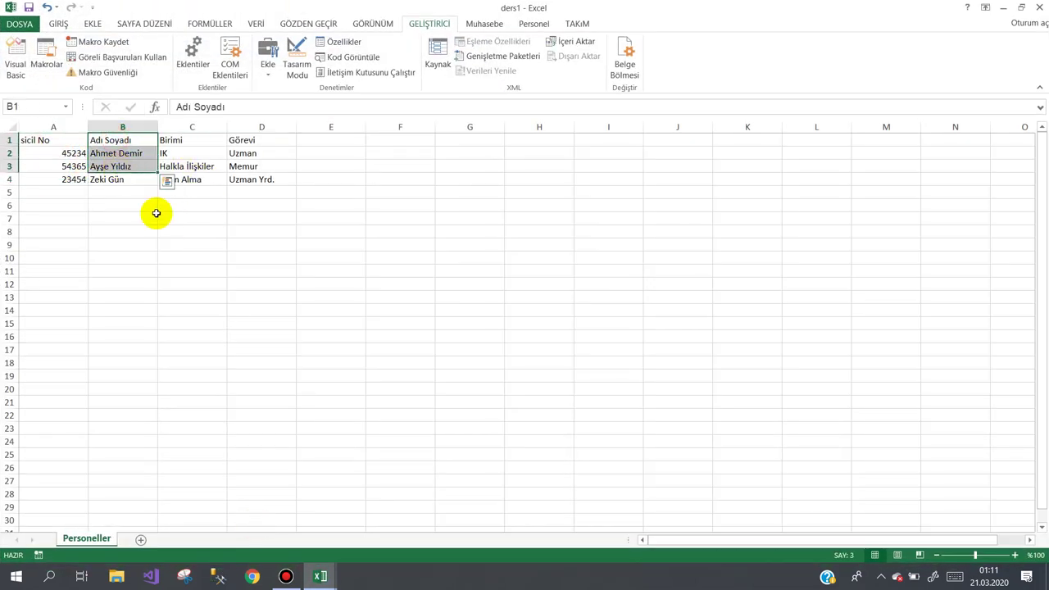
mouse_move(323, 576)
left_click(385, 526)
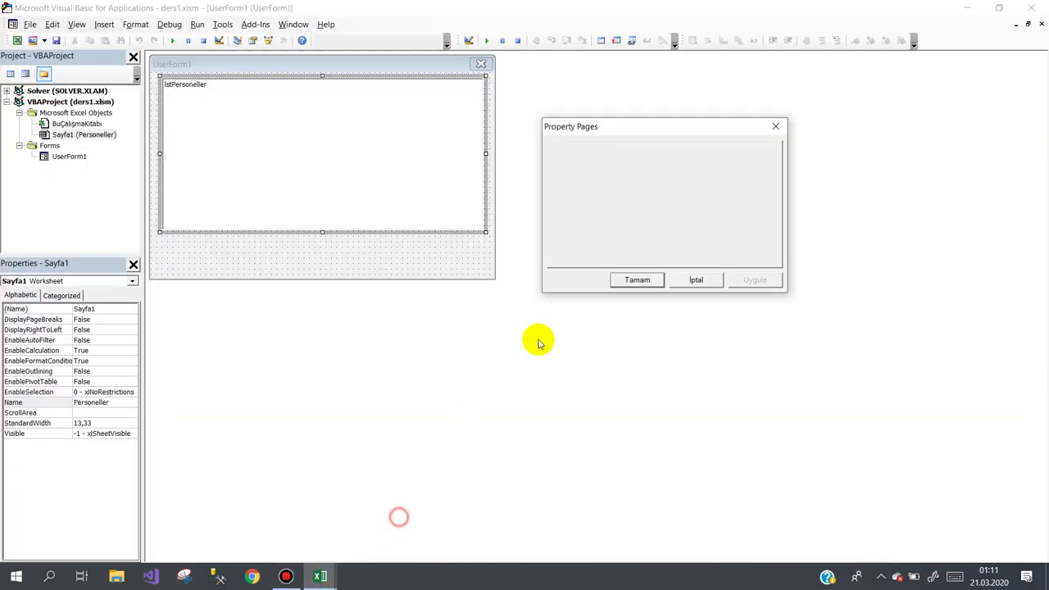
Reopen Property Pages and turn sorting on with SortKey 2 in ascending order.
left_click(261, 182)
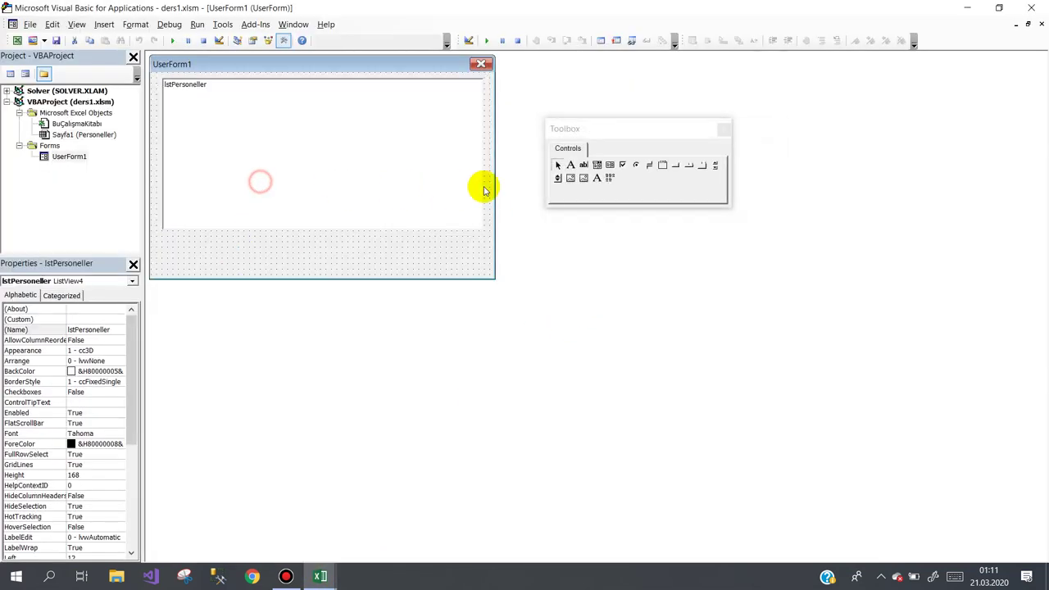
left_click(115, 320)
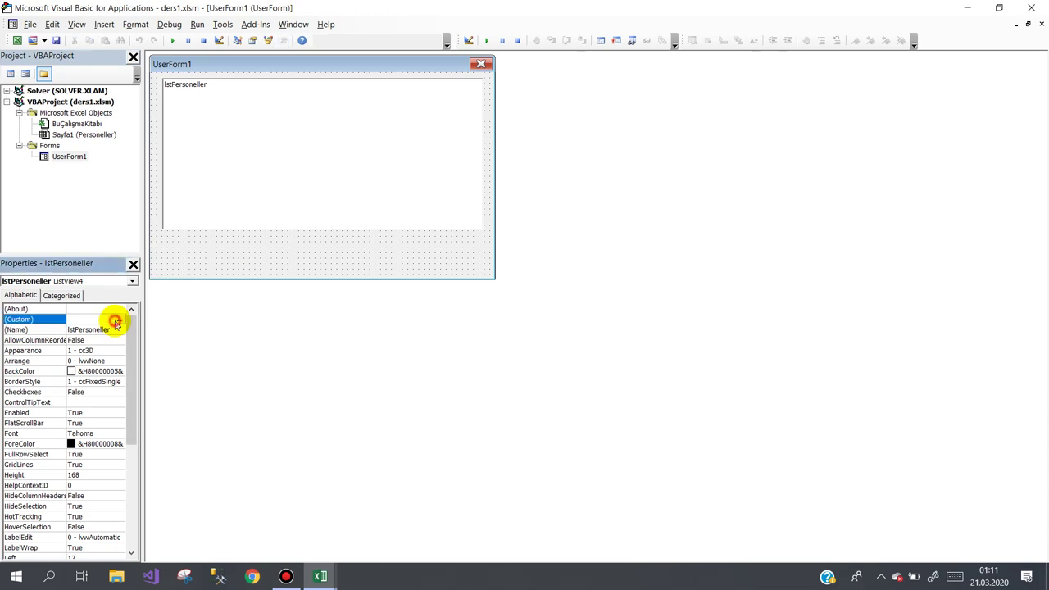
left_click(120, 319)
left_click(638, 146)
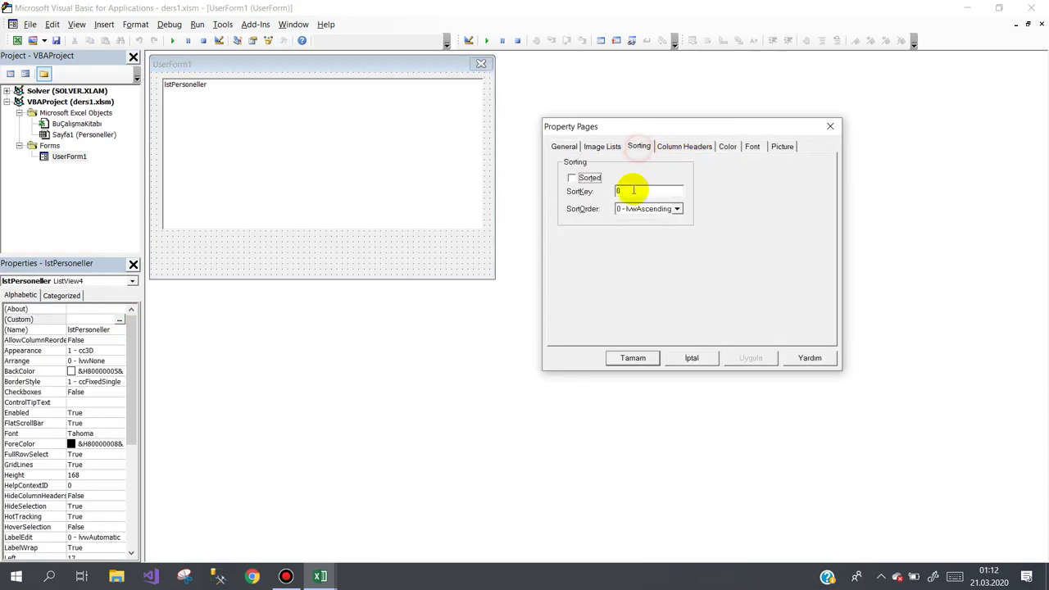
left_click(584, 177)
double_click(636, 189)
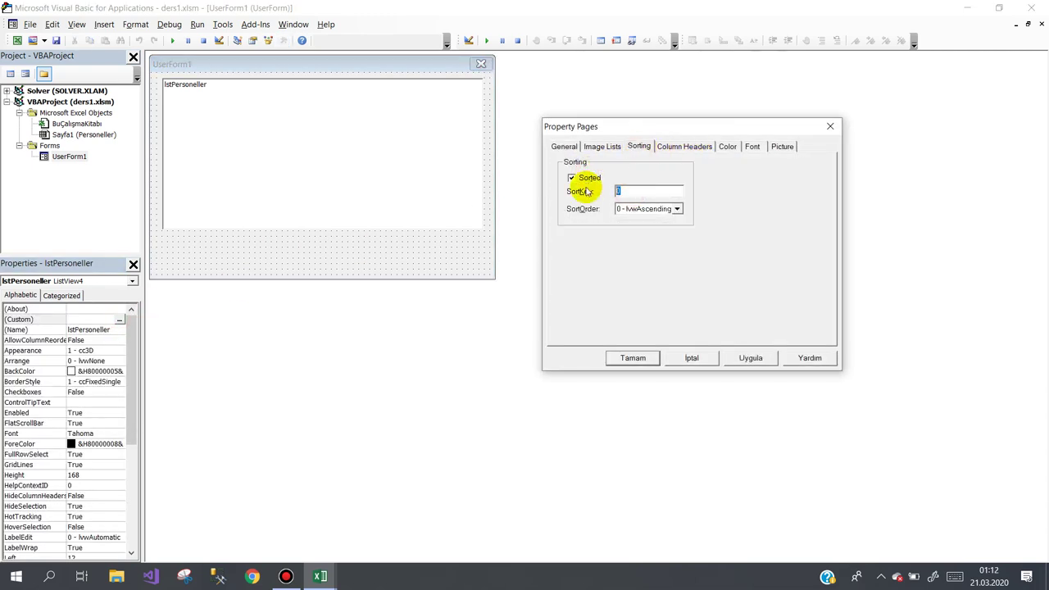
type("2")
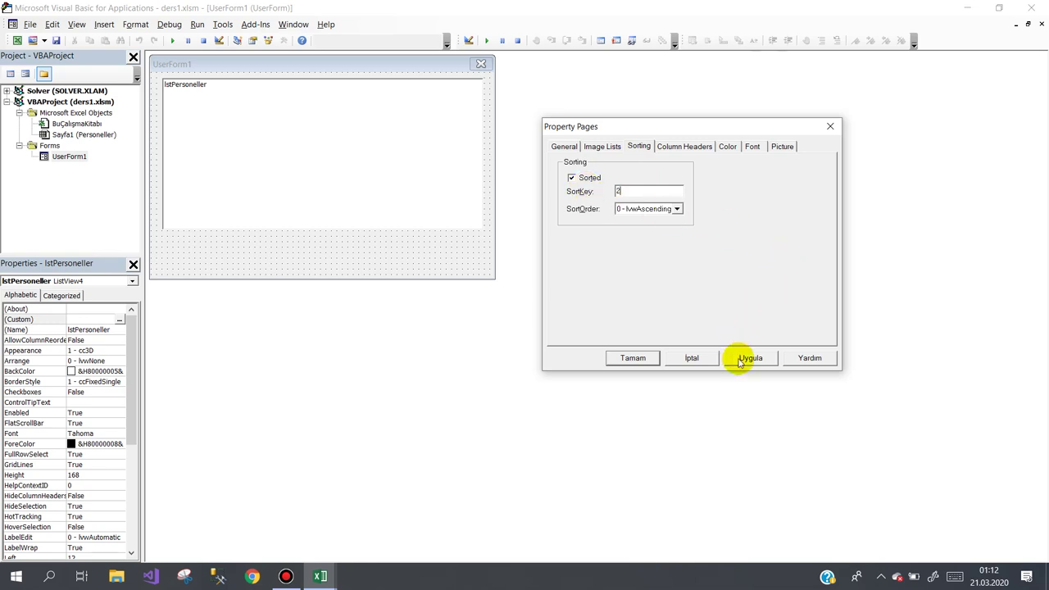
left_click(677, 209)
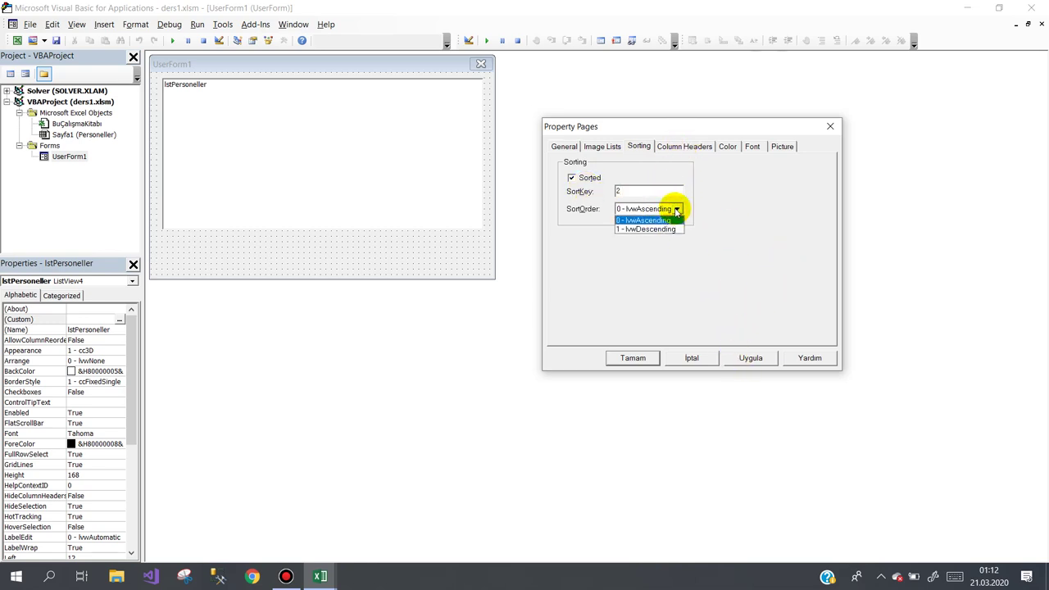
left_click(676, 213)
left_click(677, 145)
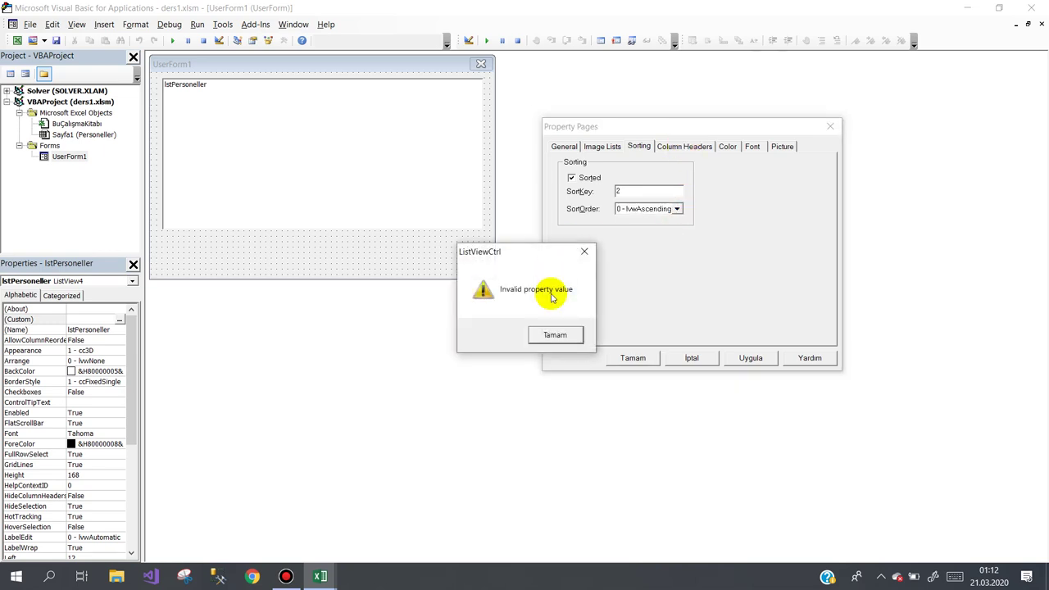
Clear the rejected SortKey, turn sorting off, cancel, and reopen the Property Pages.
left_click(555, 334)
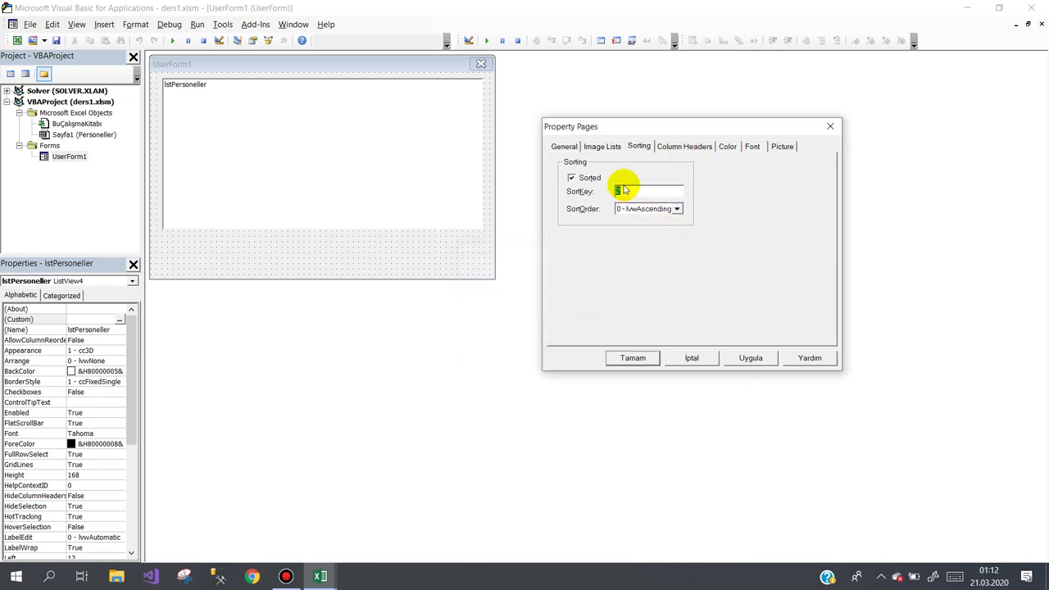
key("BackSpace")
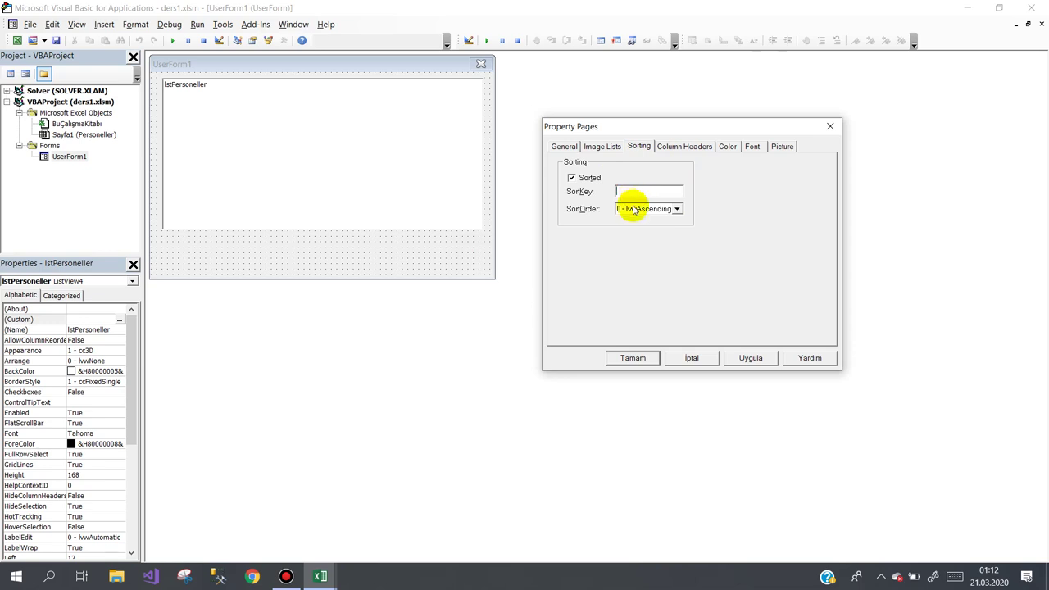
left_click(668, 148)
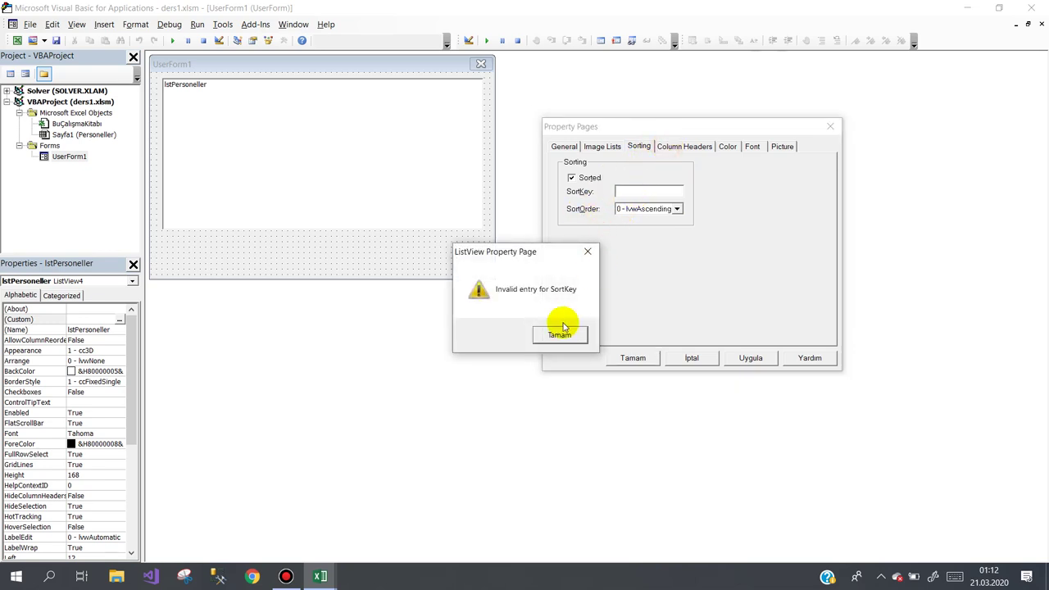
left_click(564, 329)
left_click(570, 177)
left_click(692, 156)
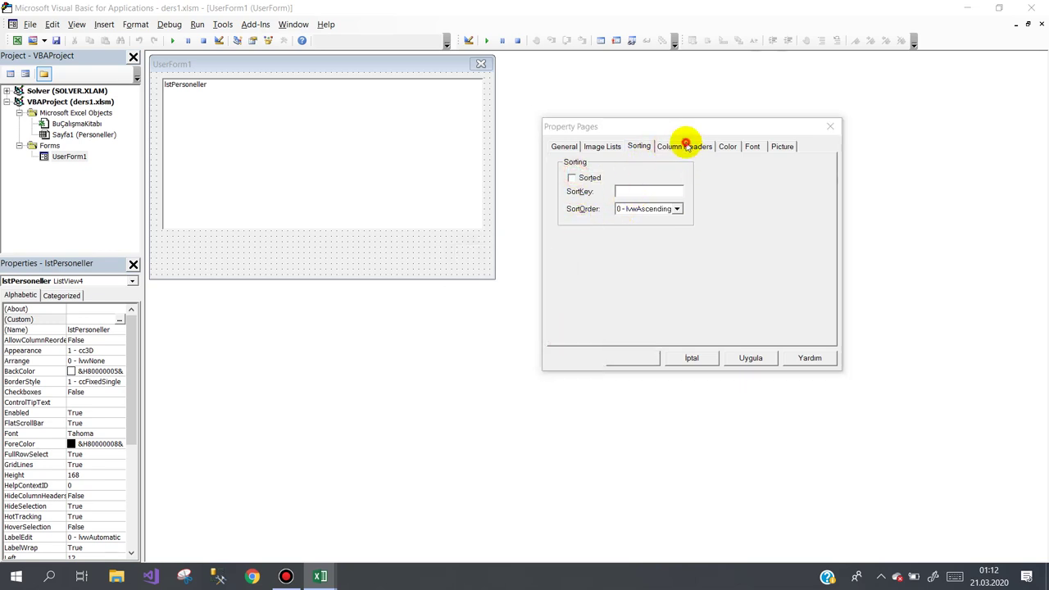
left_click(579, 338)
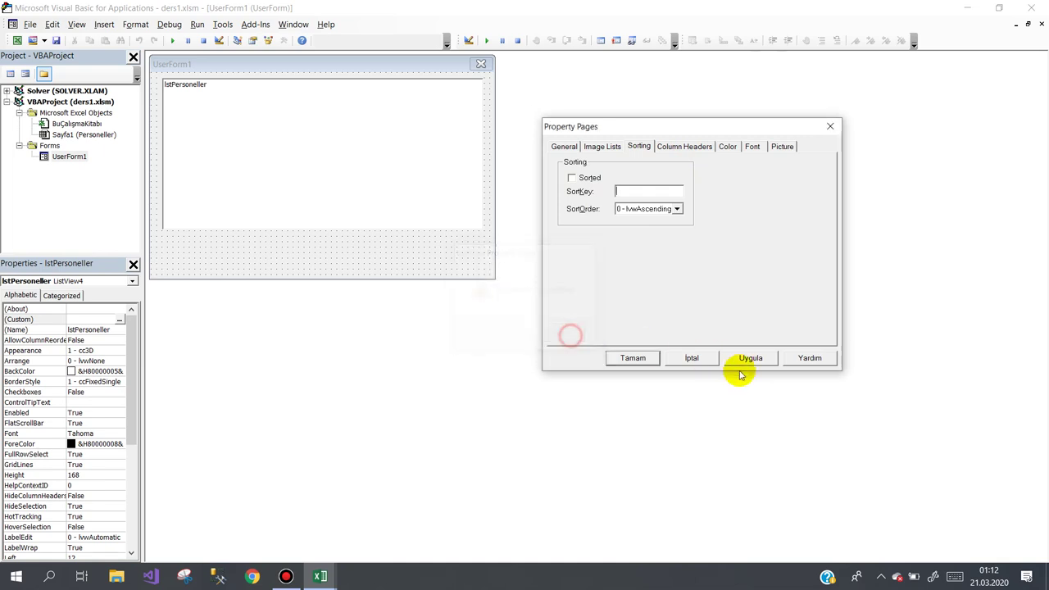
left_click(749, 358)
left_click(560, 336)
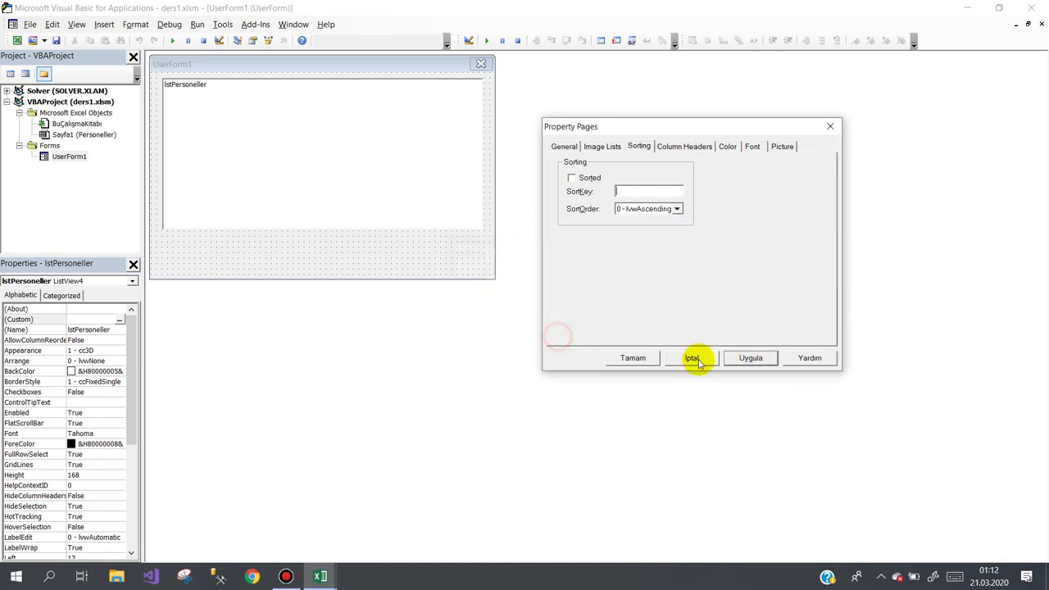
left_click(690, 359)
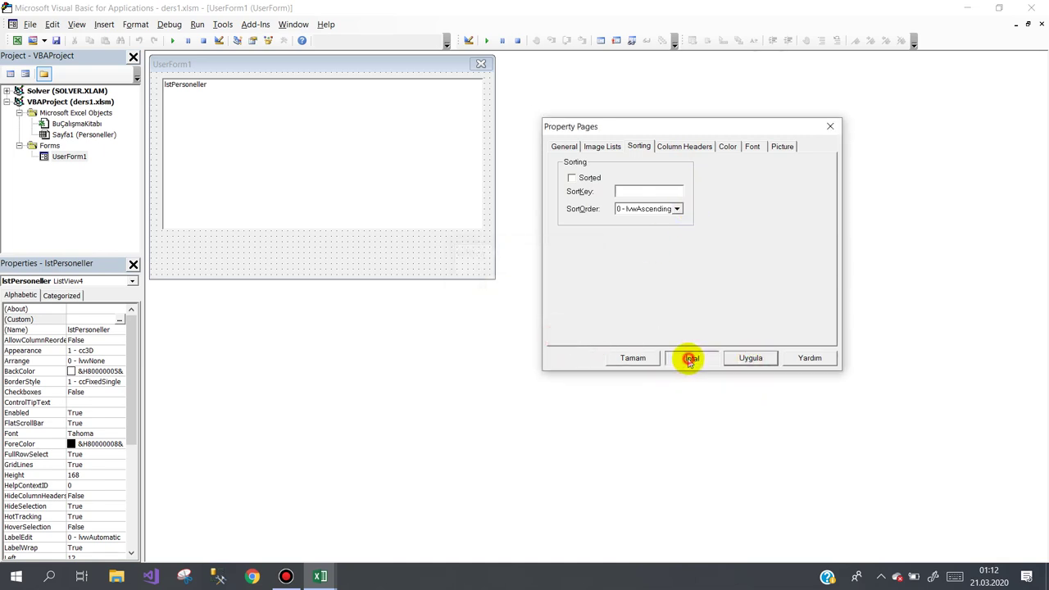
left_click(118, 320)
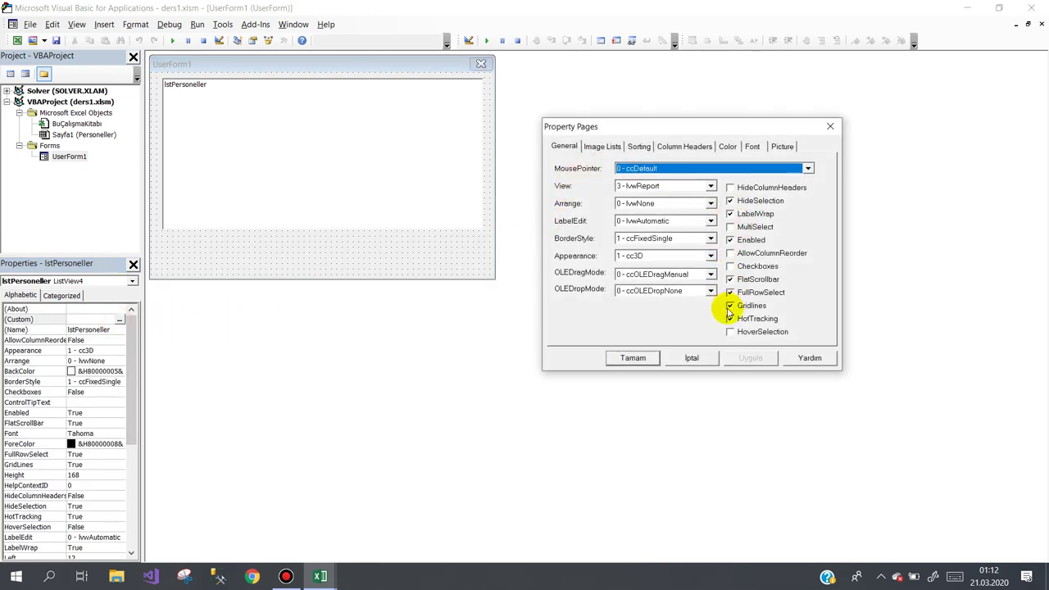
Add column headers 'Sicil No' (width 60, left-aligned) and 'Adı Soyadı' (width 120).
left_click(665, 146)
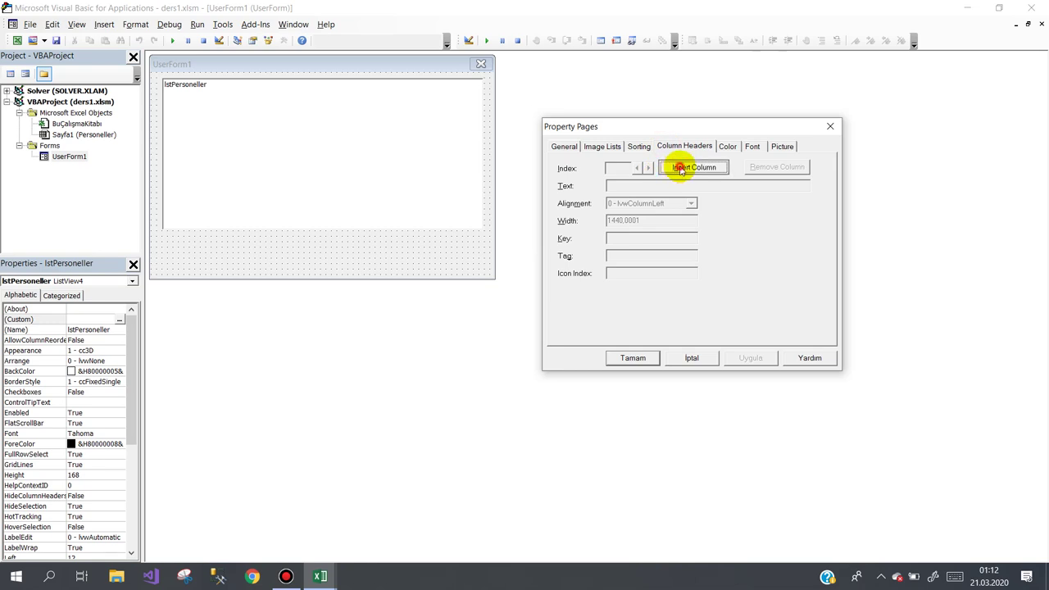
left_click(680, 168)
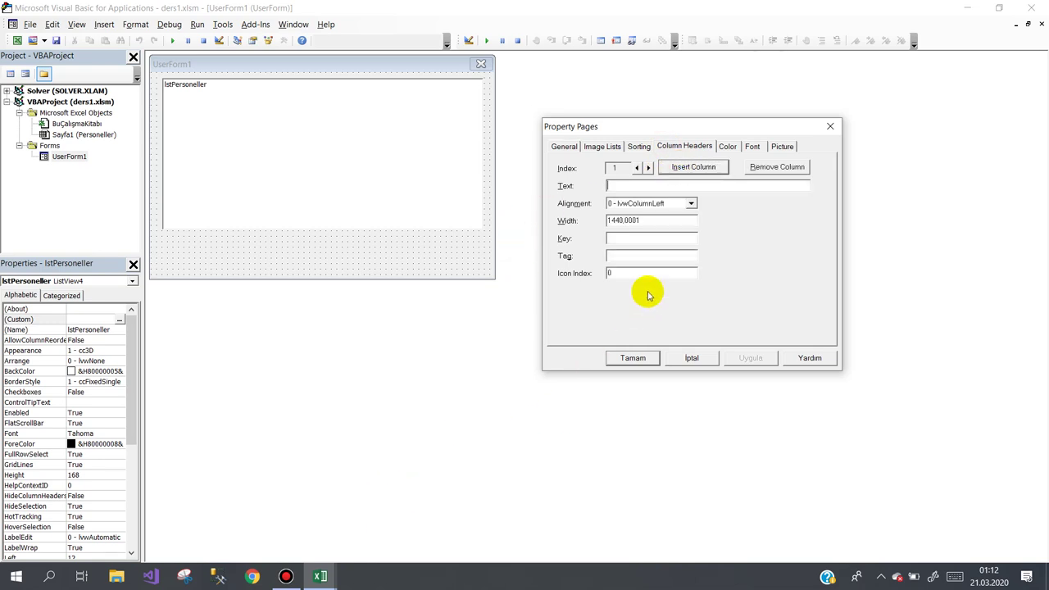
type("Sicil No")
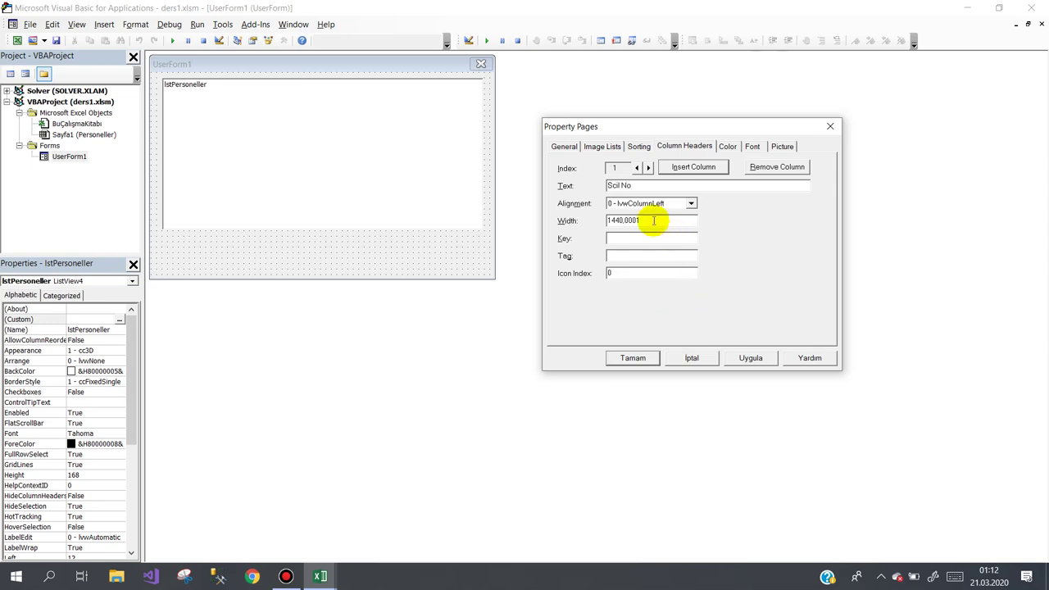
left_click_drag(668, 221, 562, 222)
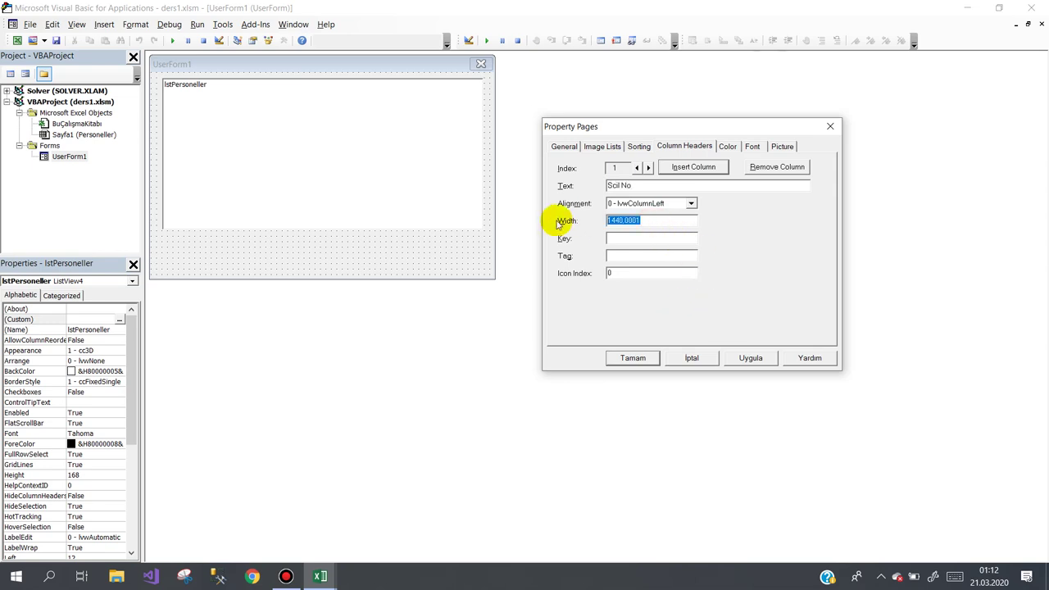
type("60")
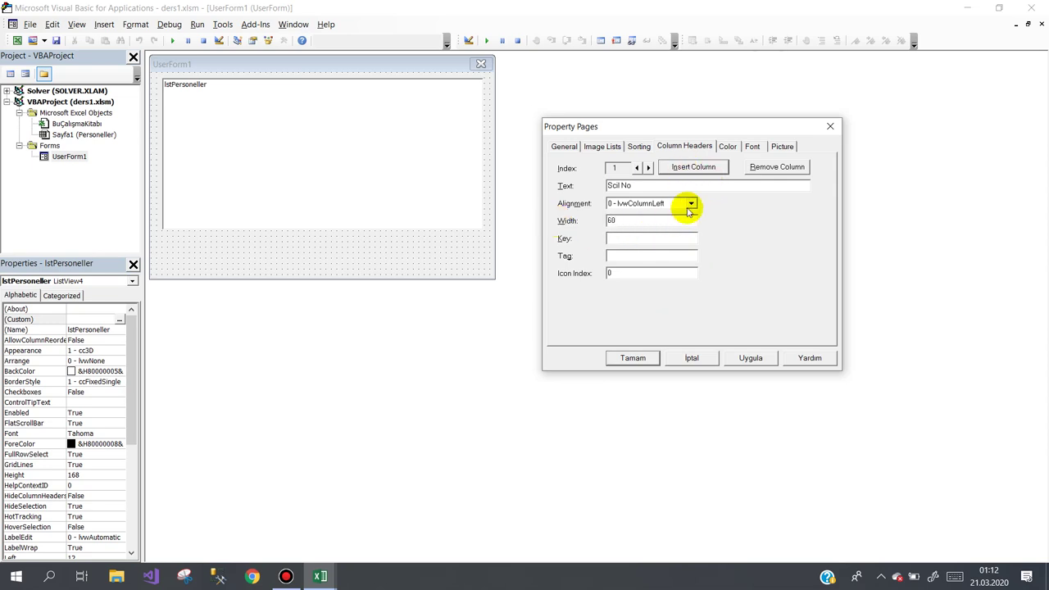
left_click(691, 203)
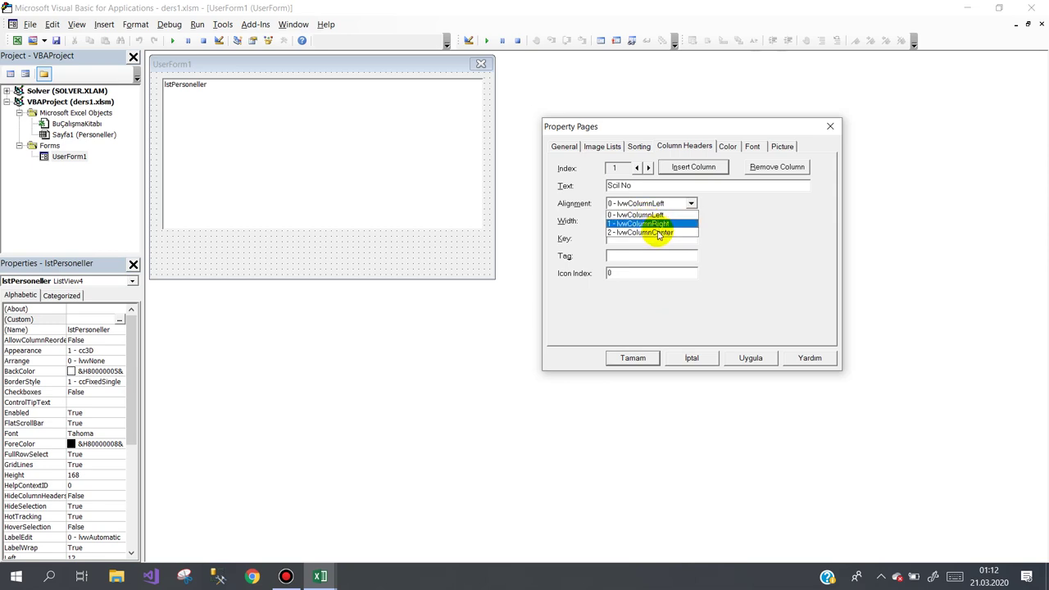
left_click(662, 204)
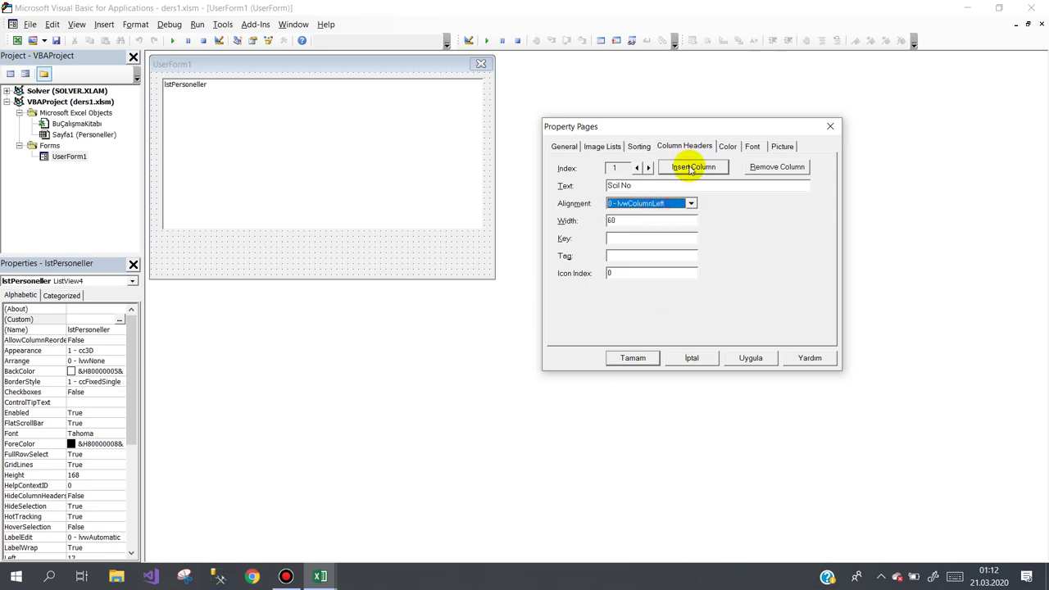
left_click(610, 185)
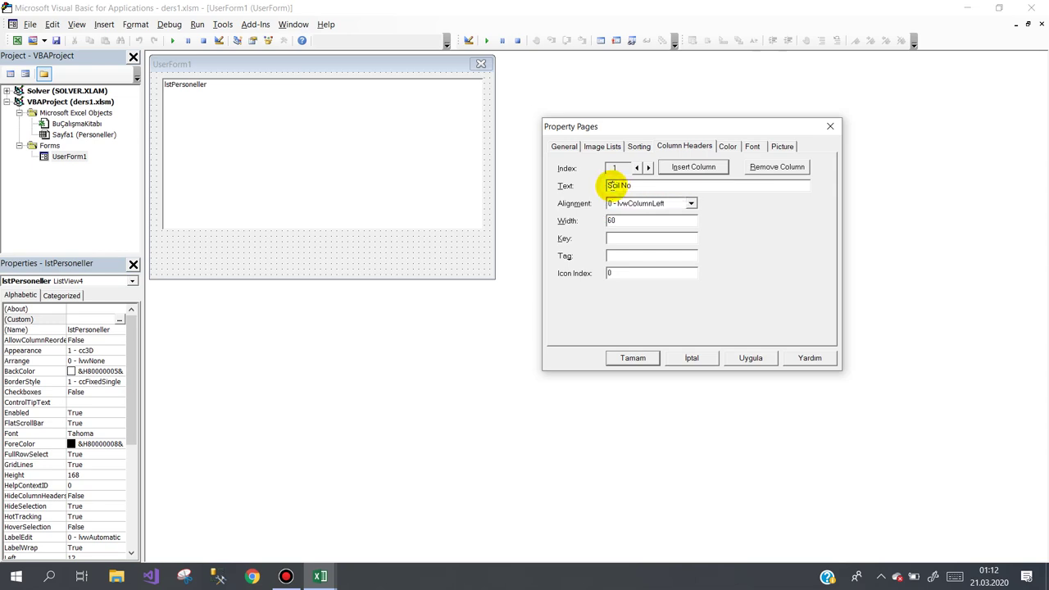
type("i")
left_click(674, 167)
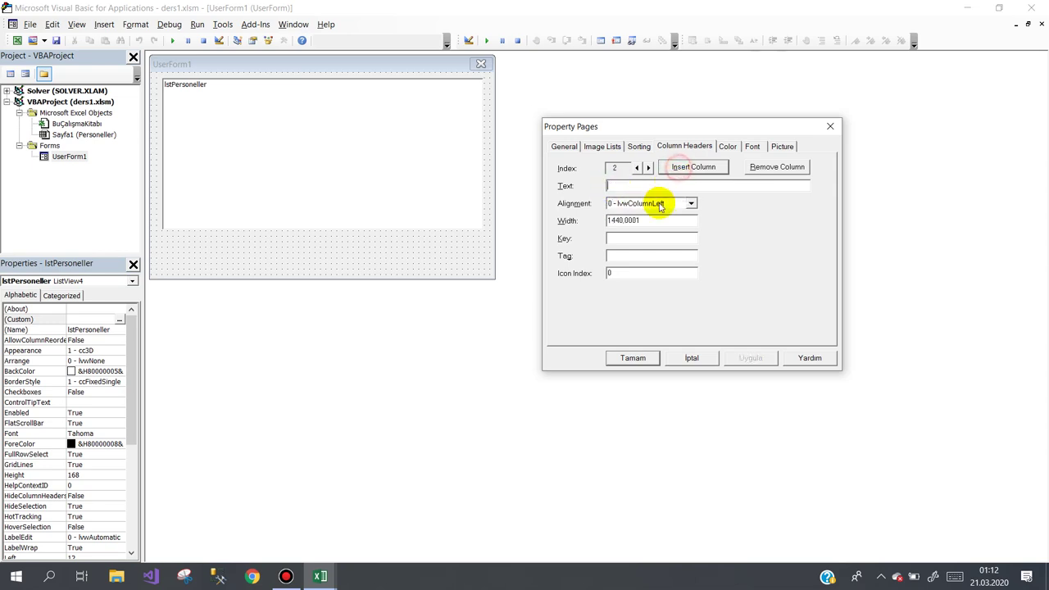
left_click(632, 183)
type("Adı")
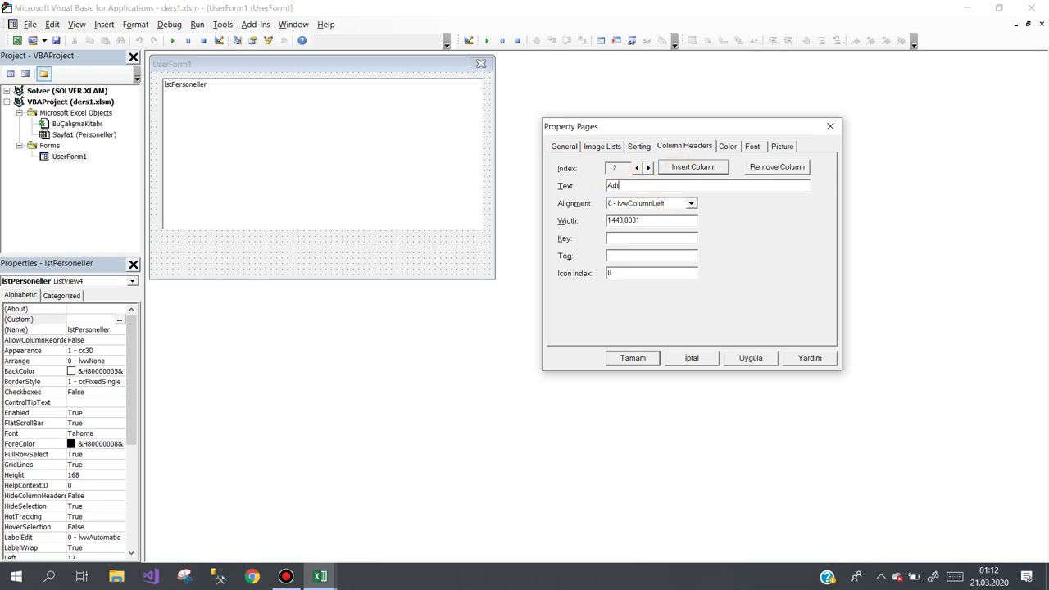
type(" Soyadı")
left_click(568, 219)
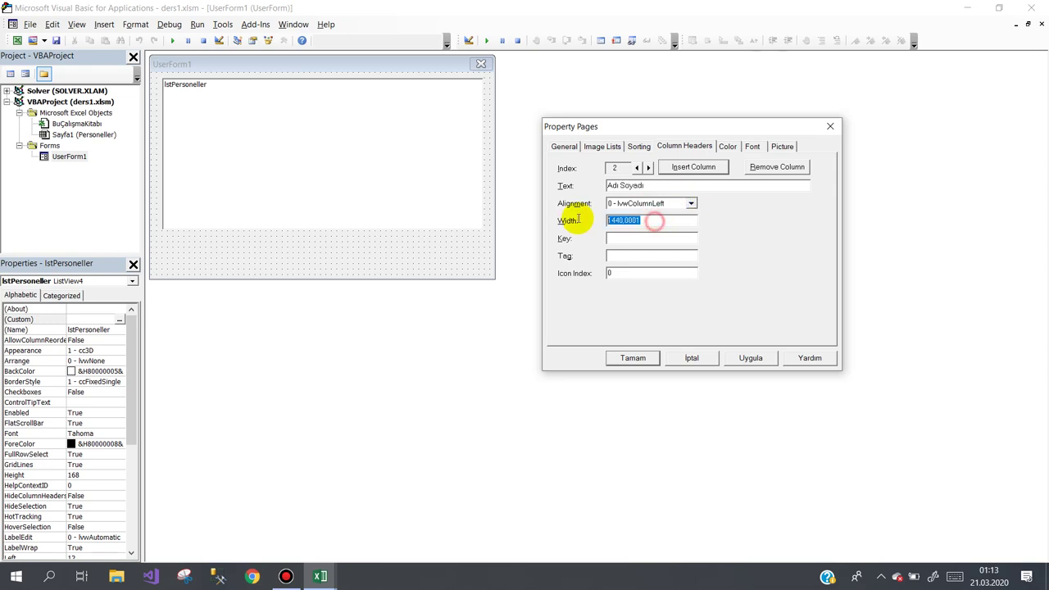
type("120")
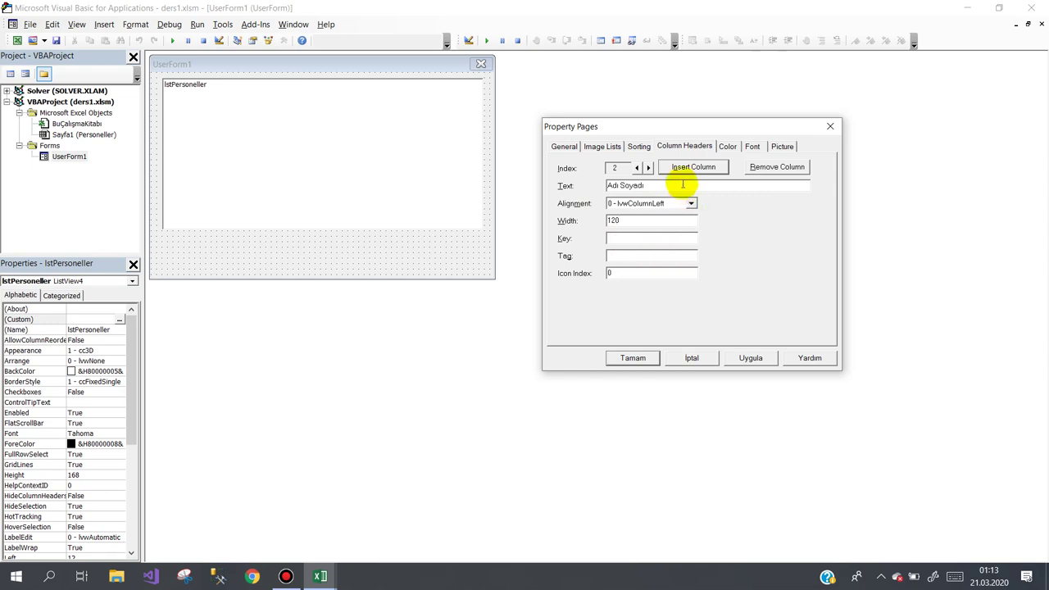
Add column headers 'Birimi' (width 120) and 'Unvanı' (width 100), then apply them.
left_click(683, 168)
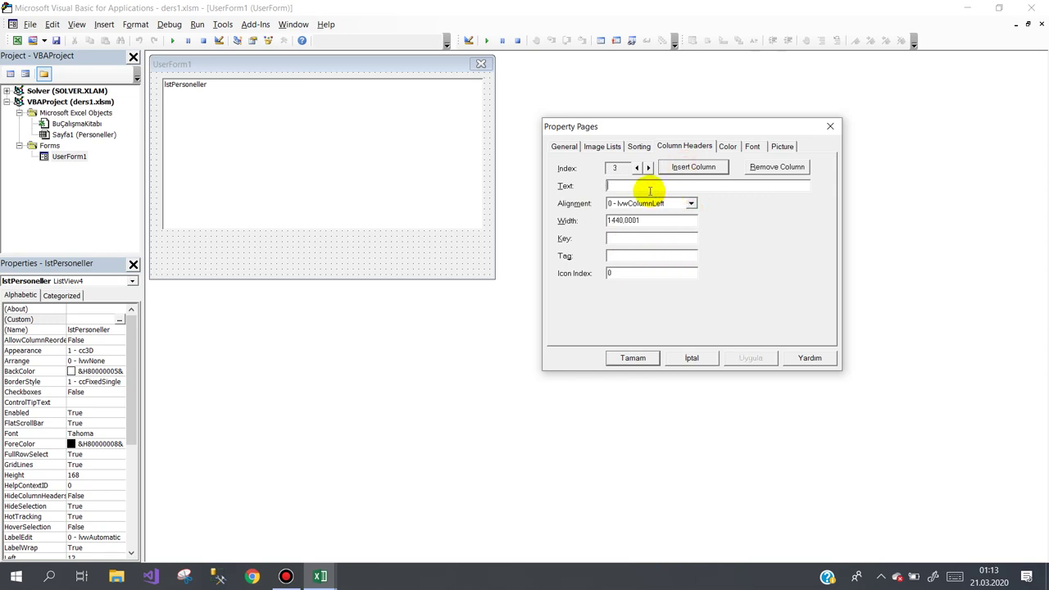
type("Bir")
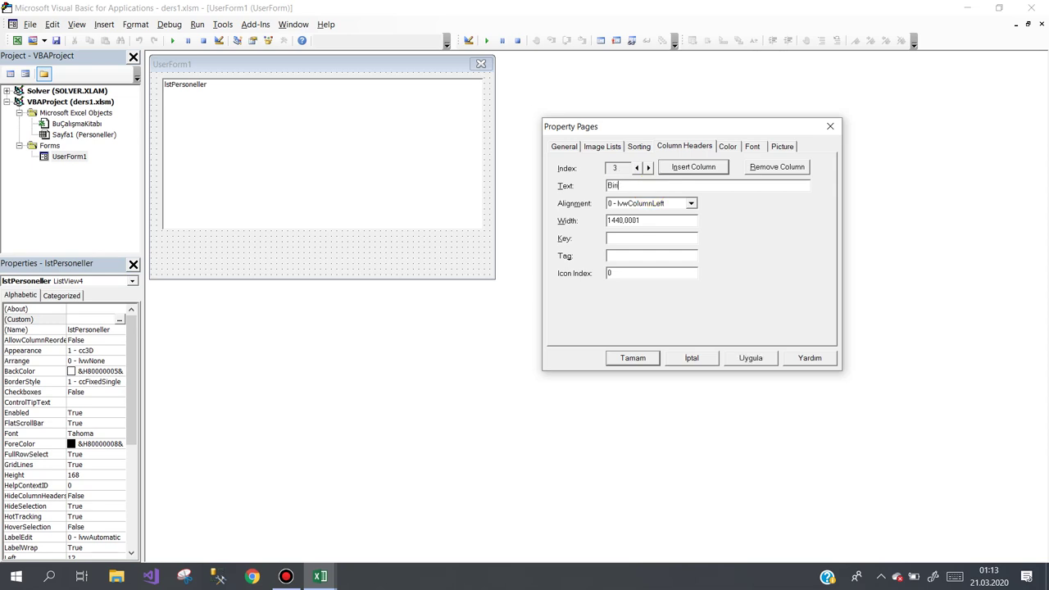
key("BackSpace")
type("rimi")
double_click(661, 222)
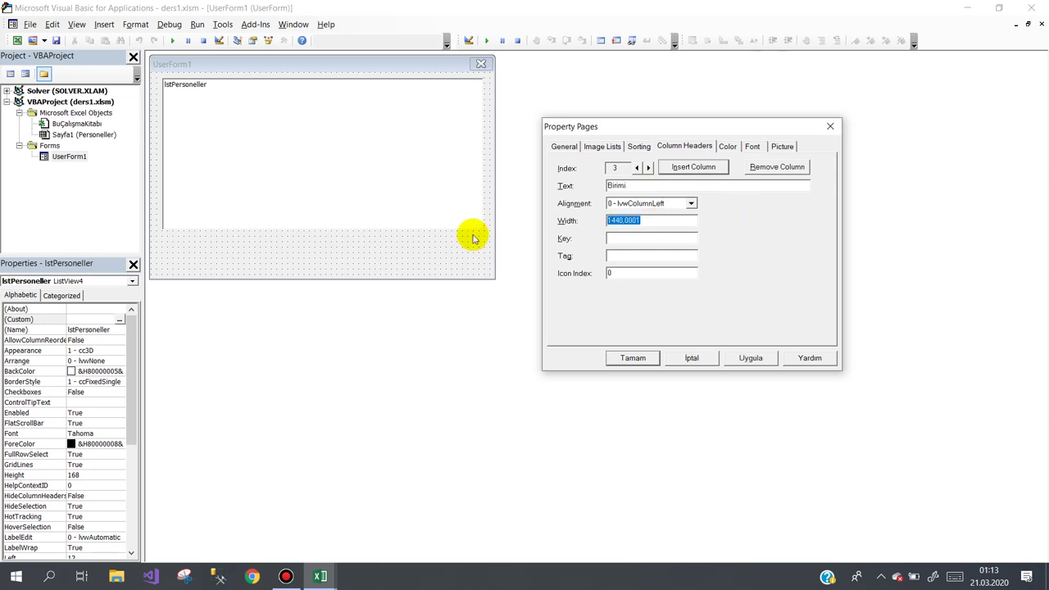
type("120")
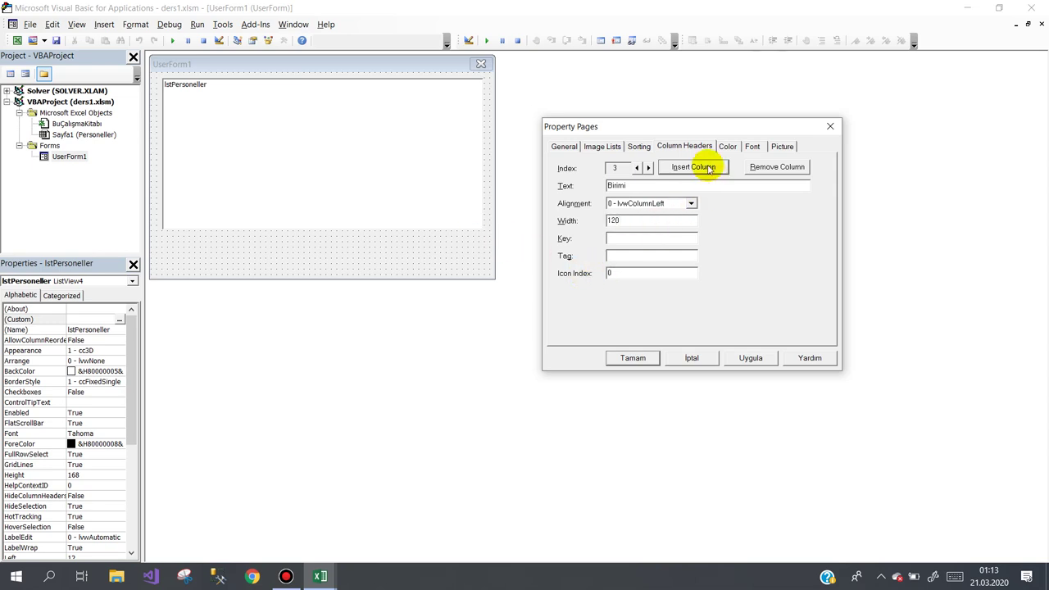
left_click(704, 168)
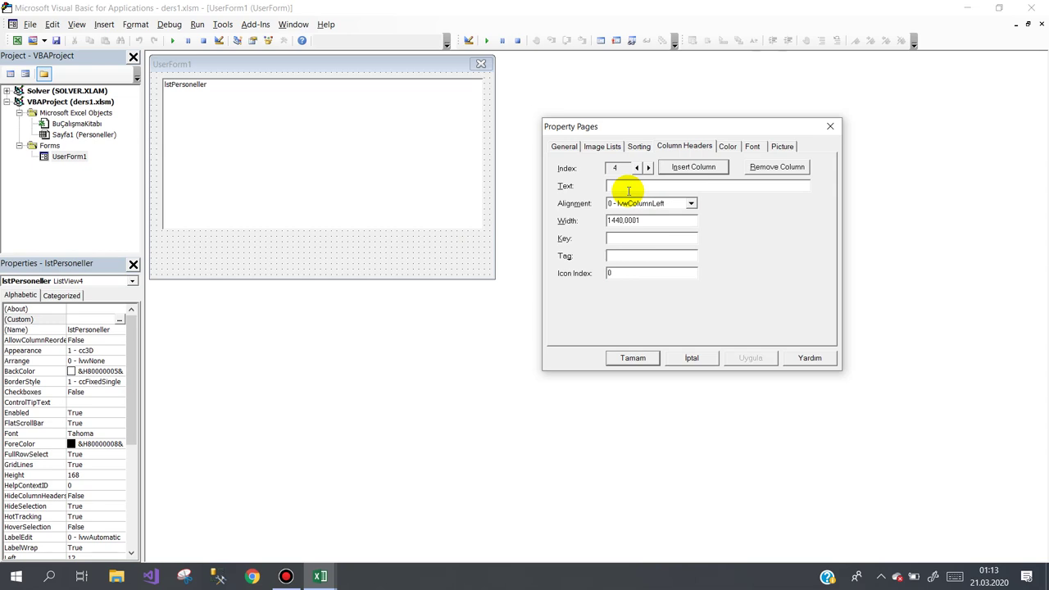
left_click(287, 556)
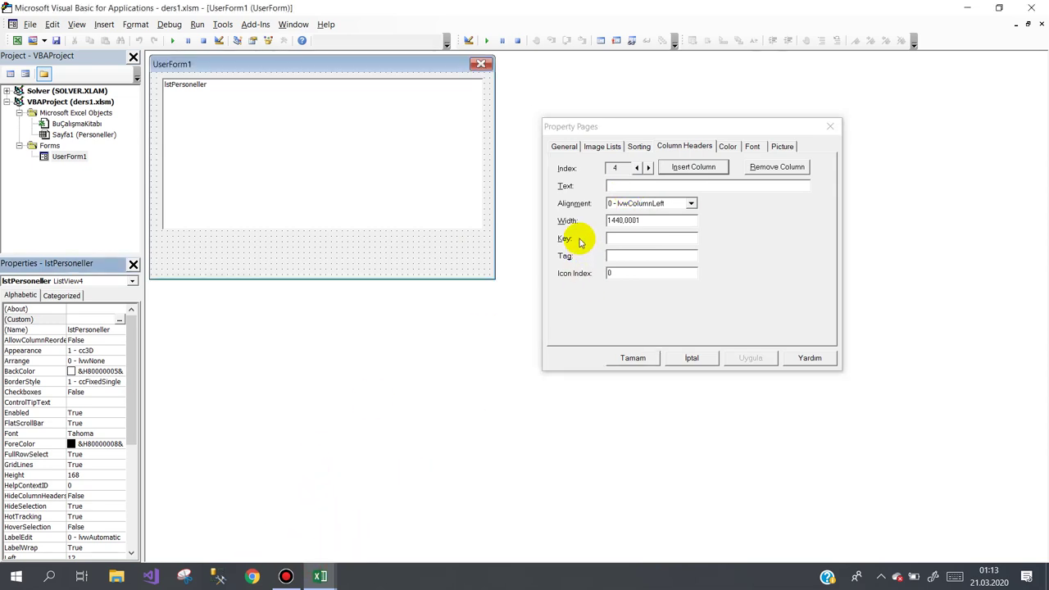
left_click(611, 187)
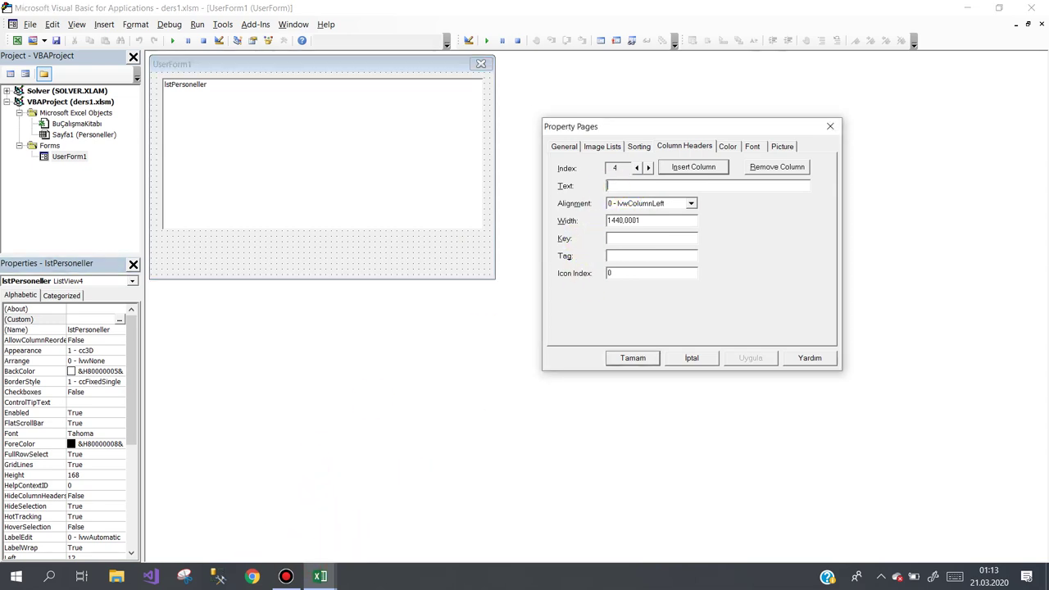
type("Unvse")
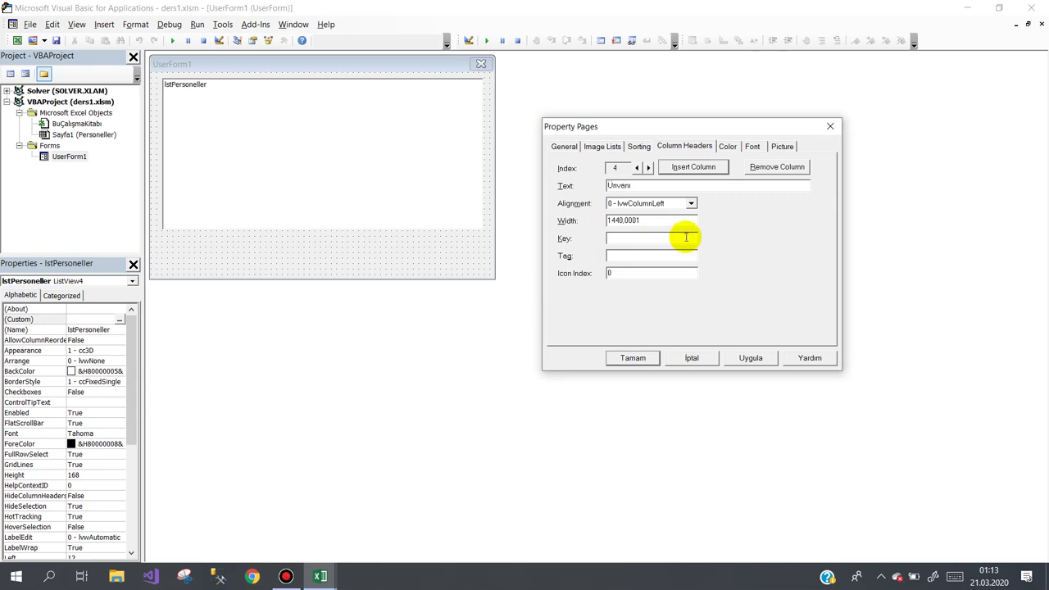
double_click(639, 220)
type("100")
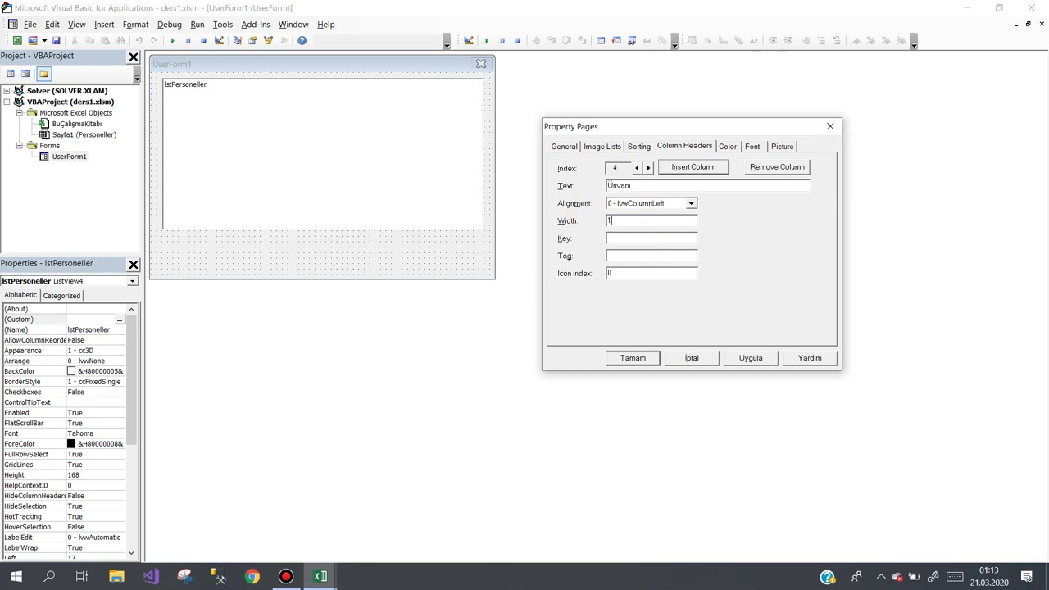
left_click(750, 358)
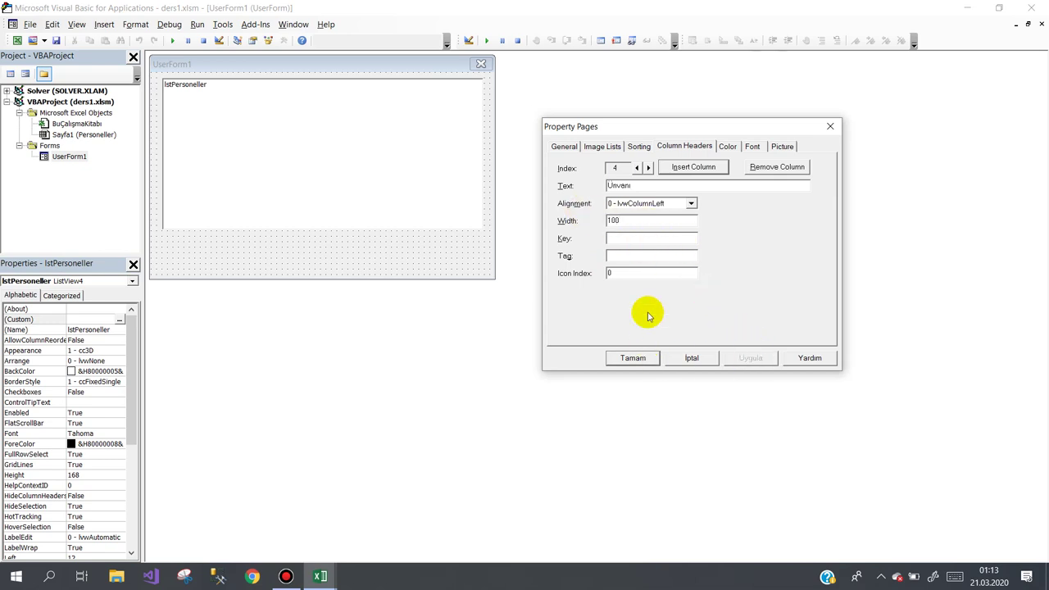
Turn on sorting with SortKey 2, apply, and close the properties dialog.
left_click(639, 146)
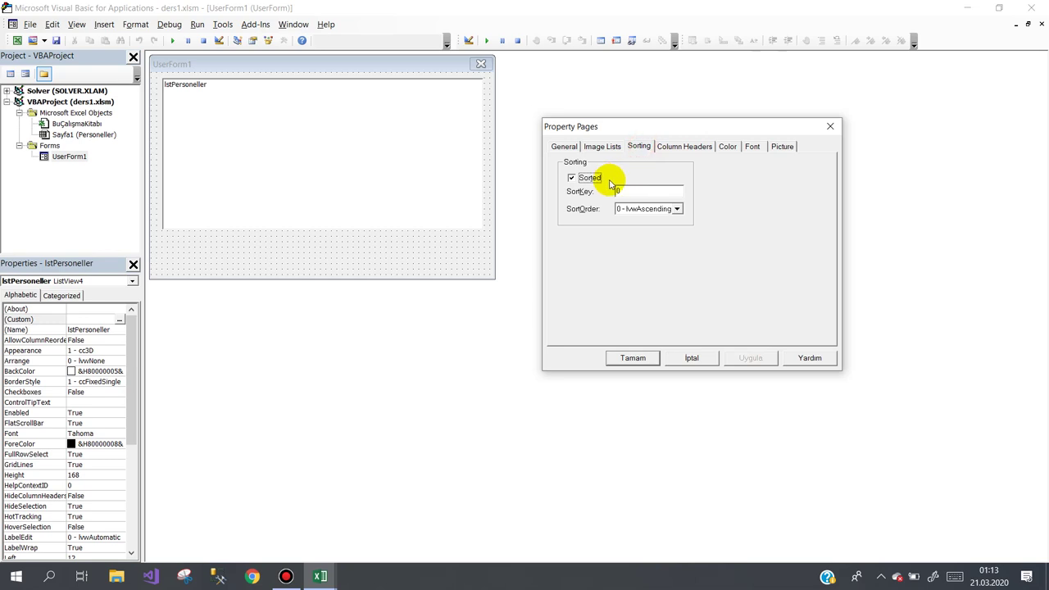
double_click(628, 190)
type("2")
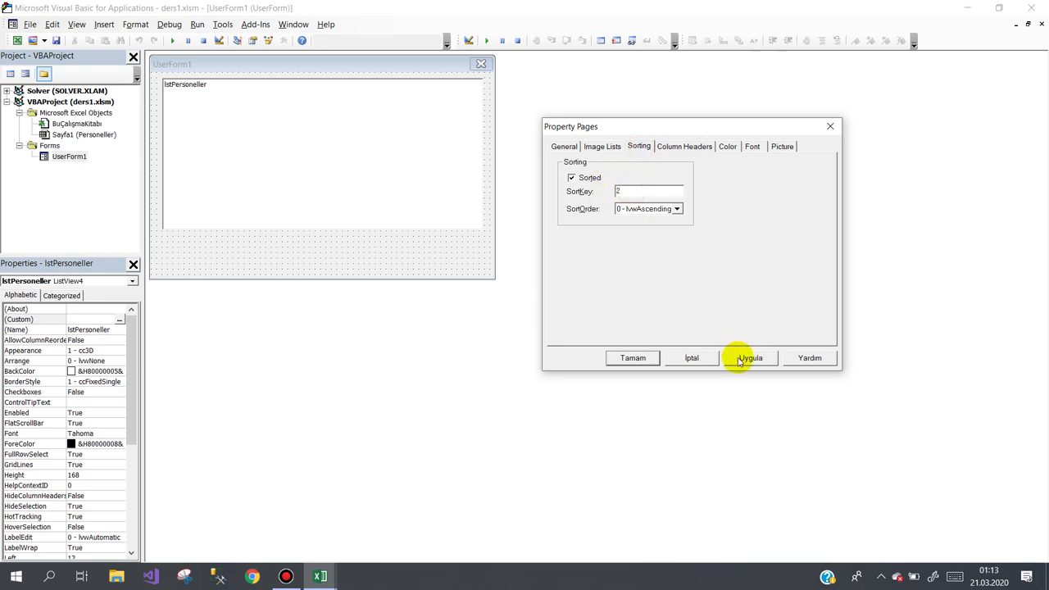
left_click(747, 358)
left_click(633, 358)
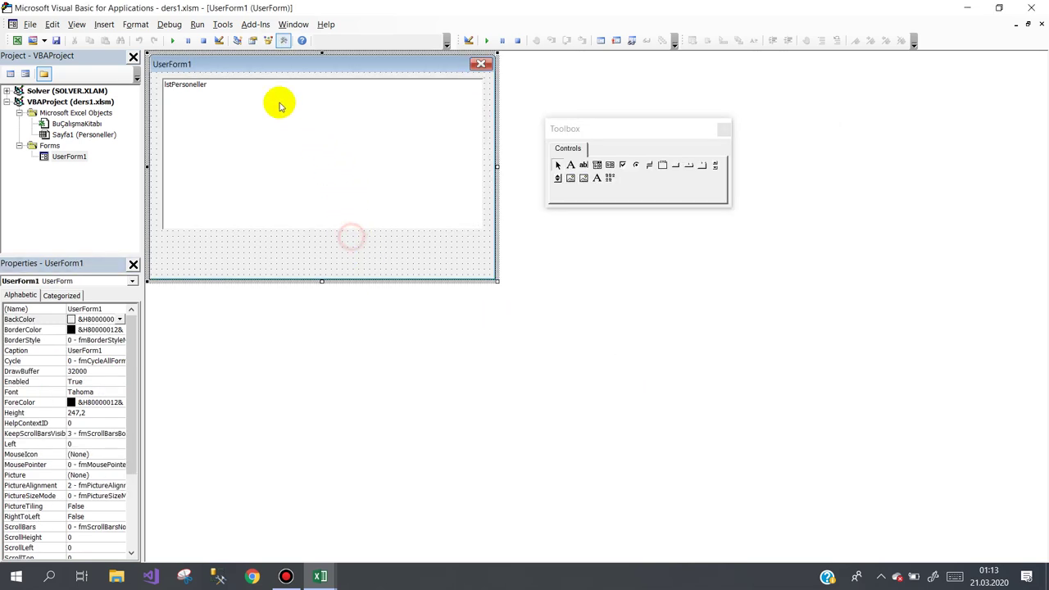
Test-run UserForm1 to preview the empty list's columns, then close it.
left_click(174, 40)
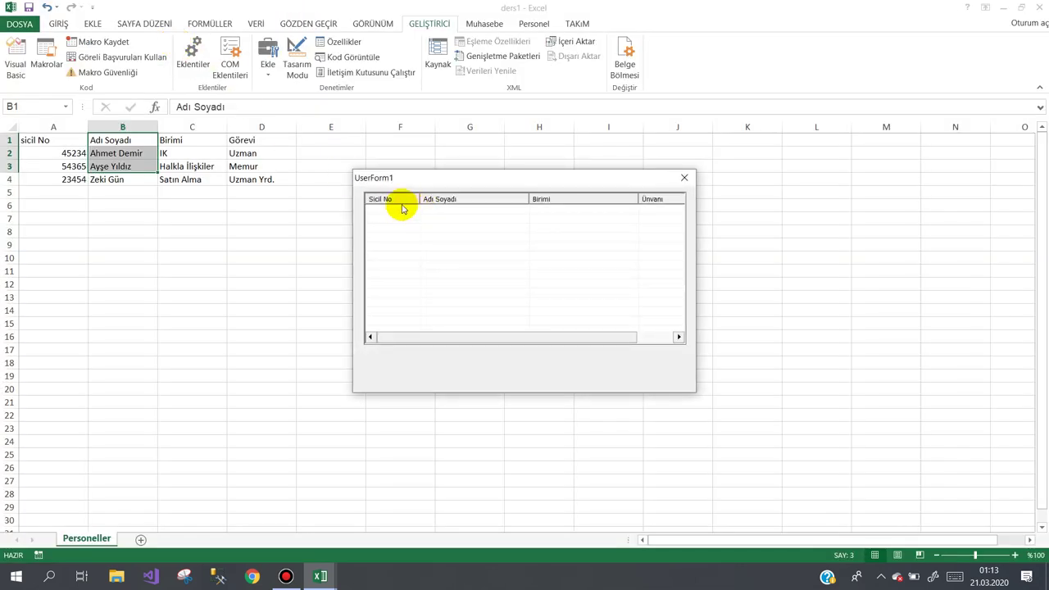
left_click(451, 211)
left_click(556, 219)
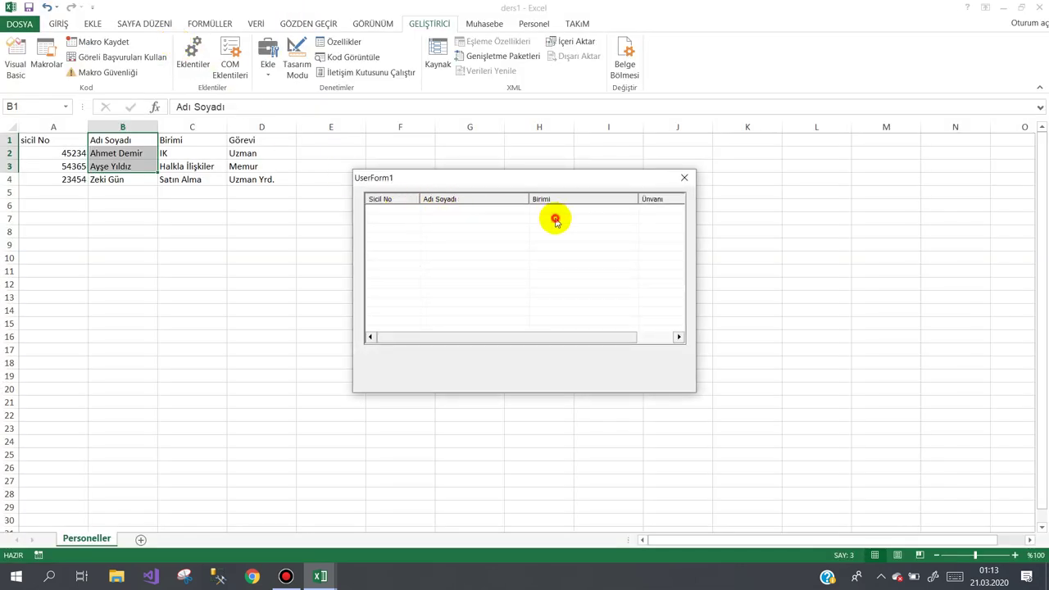
left_click(649, 231)
left_click_drag(610, 339, 650, 337)
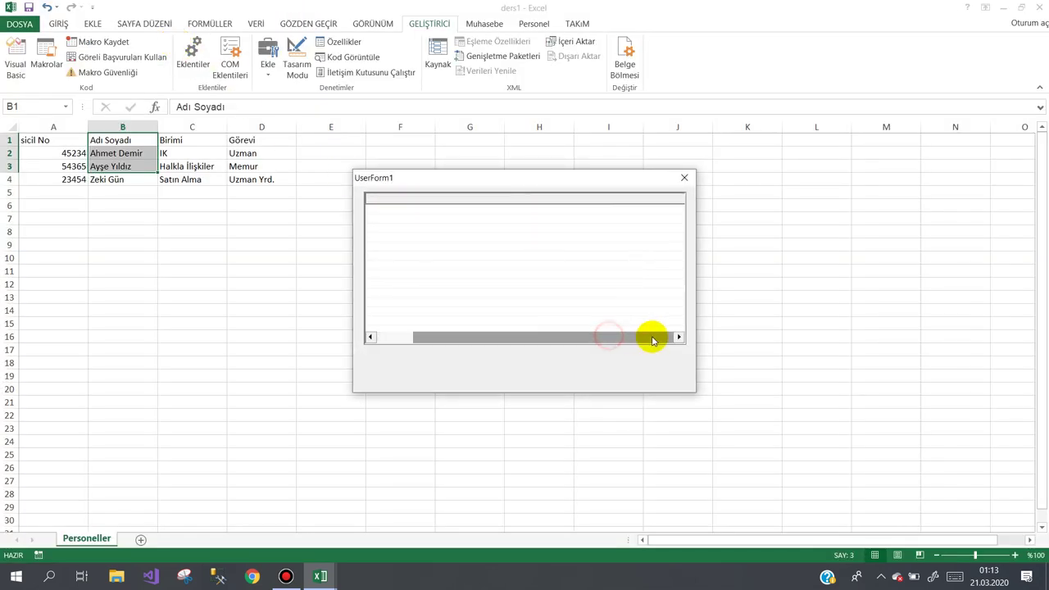
left_click(682, 176)
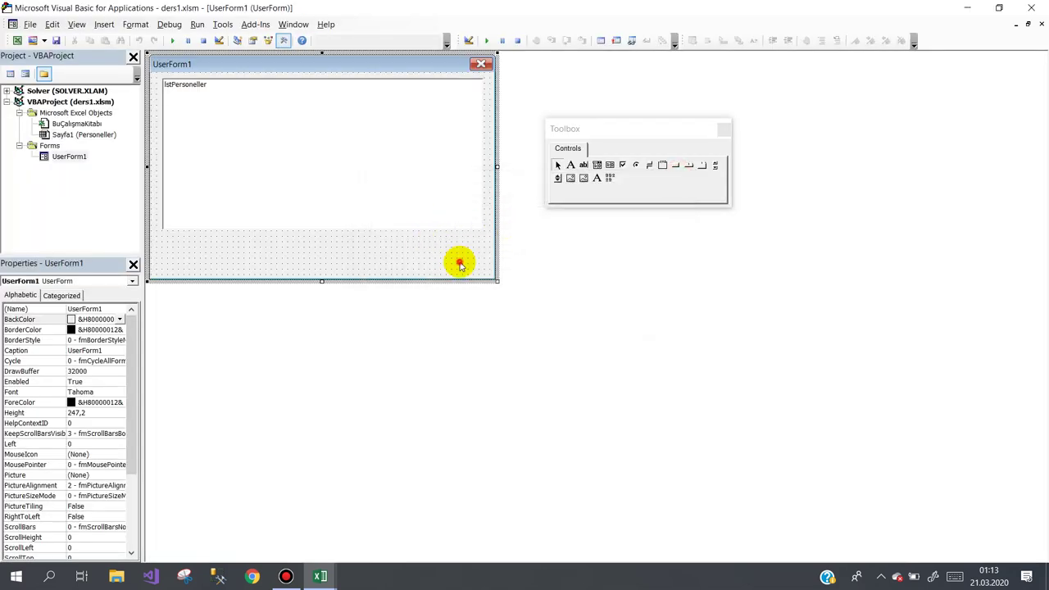
Widen UserForm1 and stretch lstPersoneller across it, then re-run to check all four headers.
left_click_drag(496, 281, 555, 281)
left_click(456, 201)
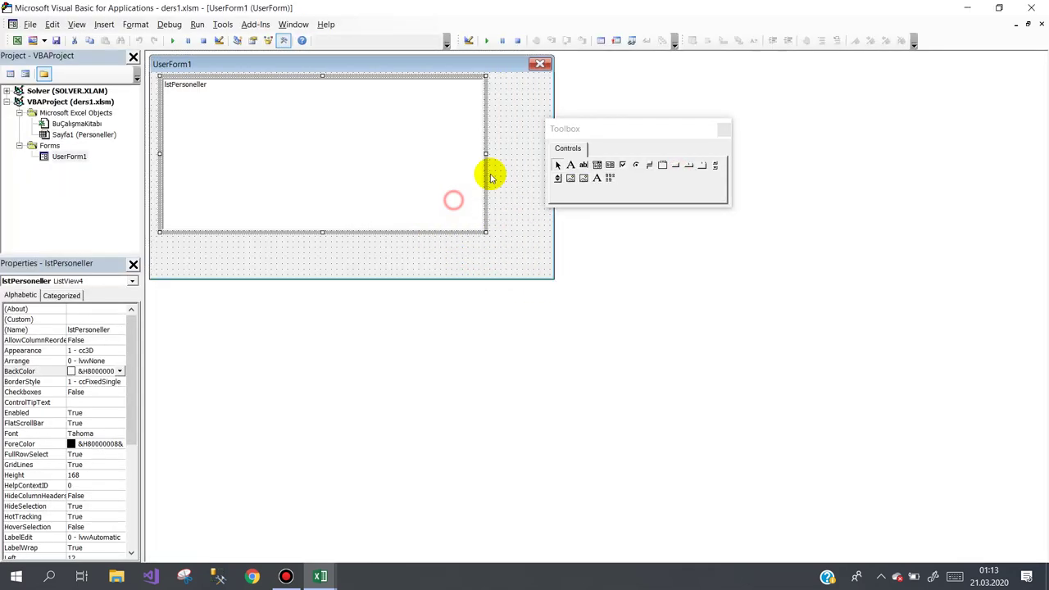
left_click_drag(486, 154, 542, 167)
left_click(470, 248)
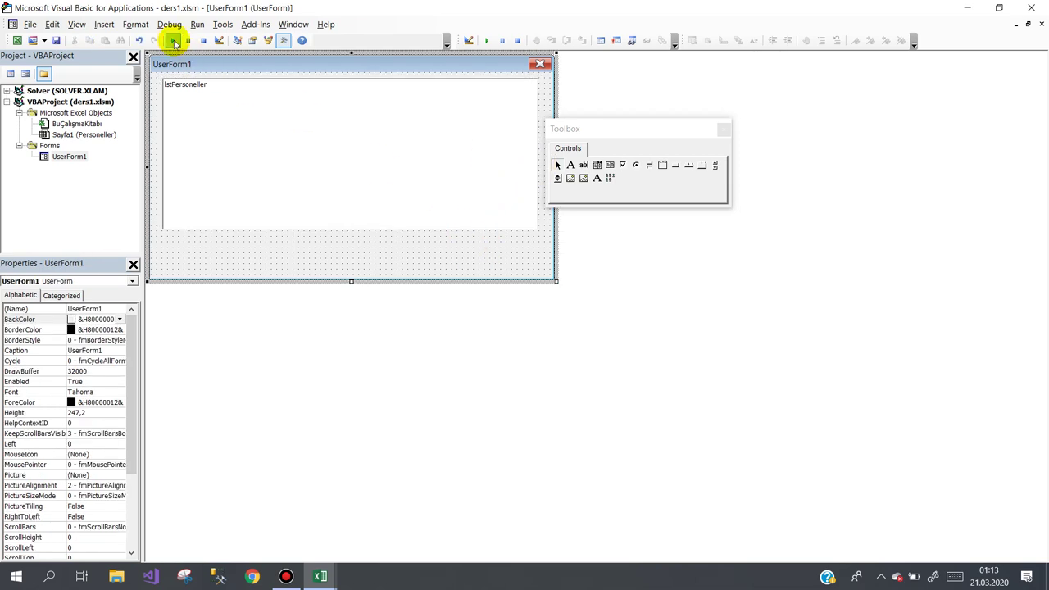
left_click(172, 40)
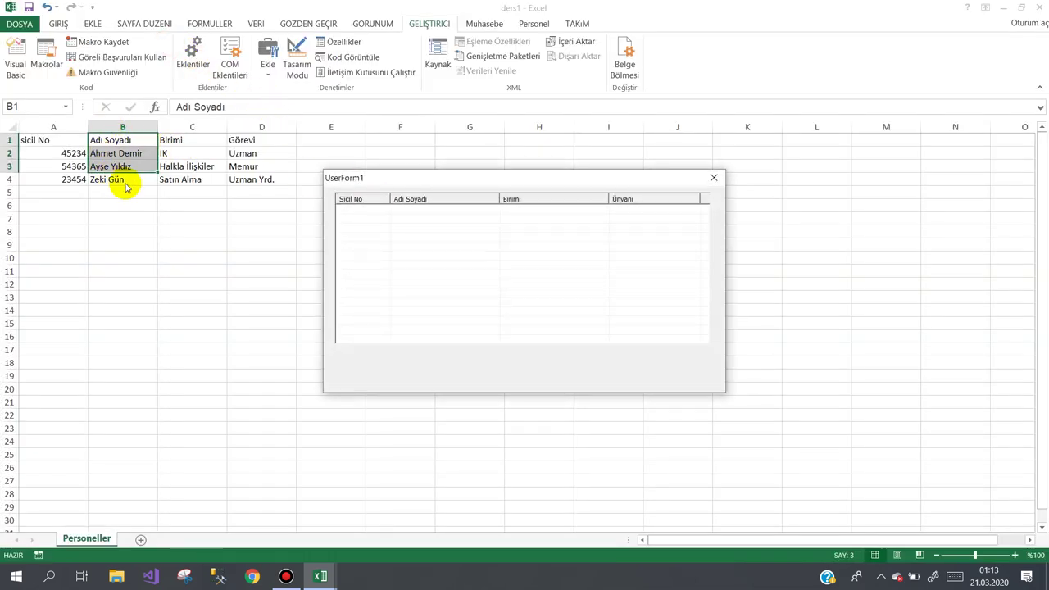
left_click(713, 178)
left_click(378, 250)
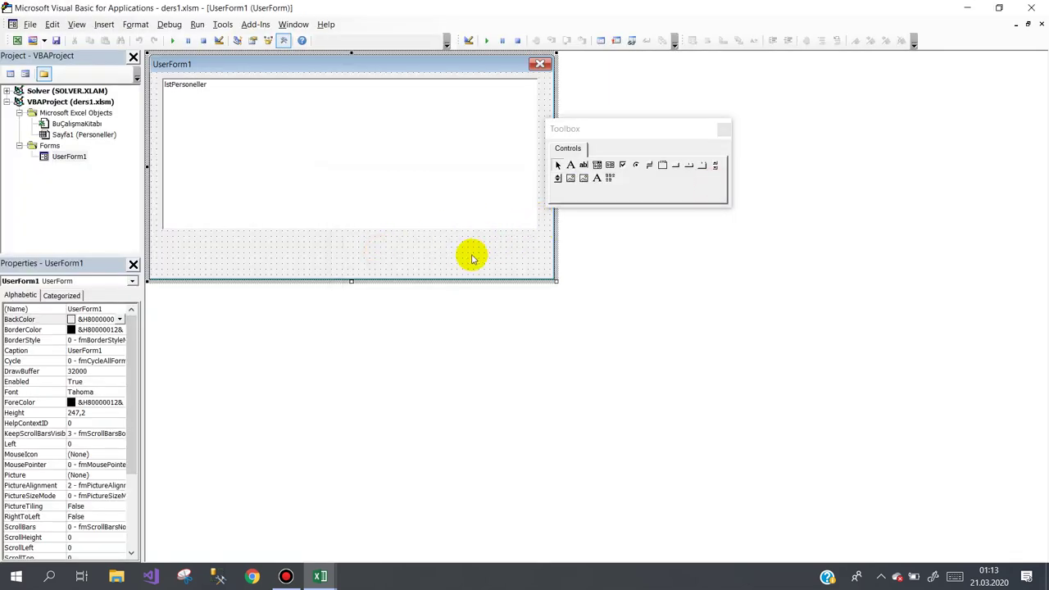
Create the UserForm_Initialize sub declaring Dim x As Long and Dim prs As ListItem.
double_click(367, 249)
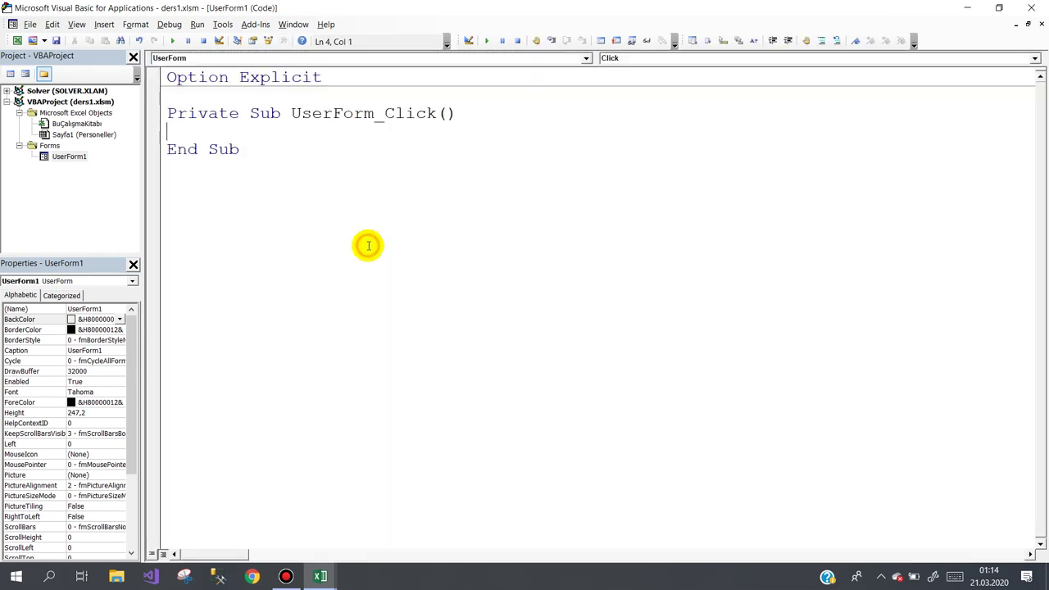
left_click(615, 58)
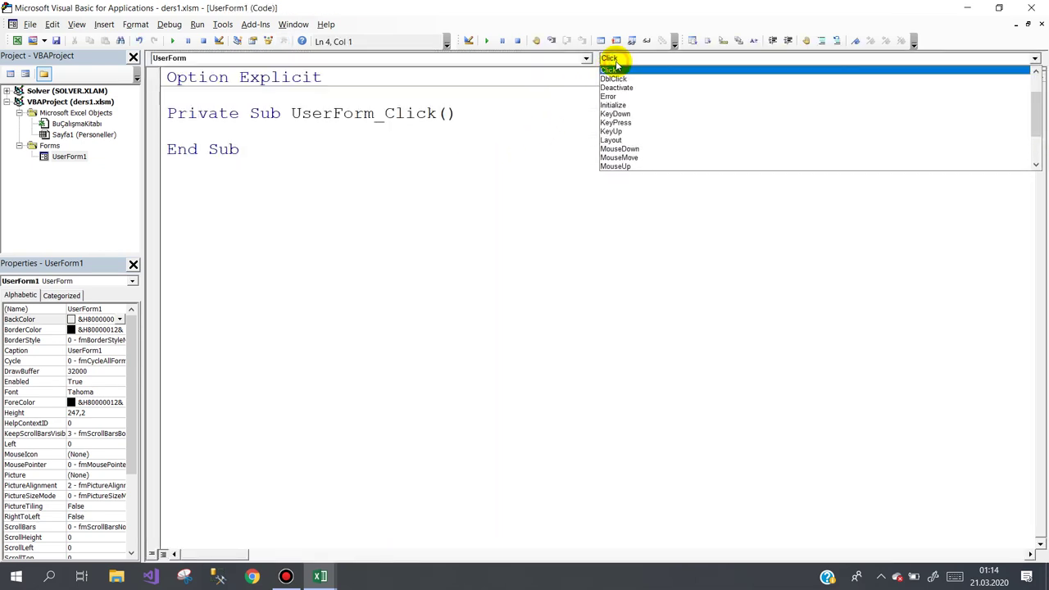
left_click(613, 106)
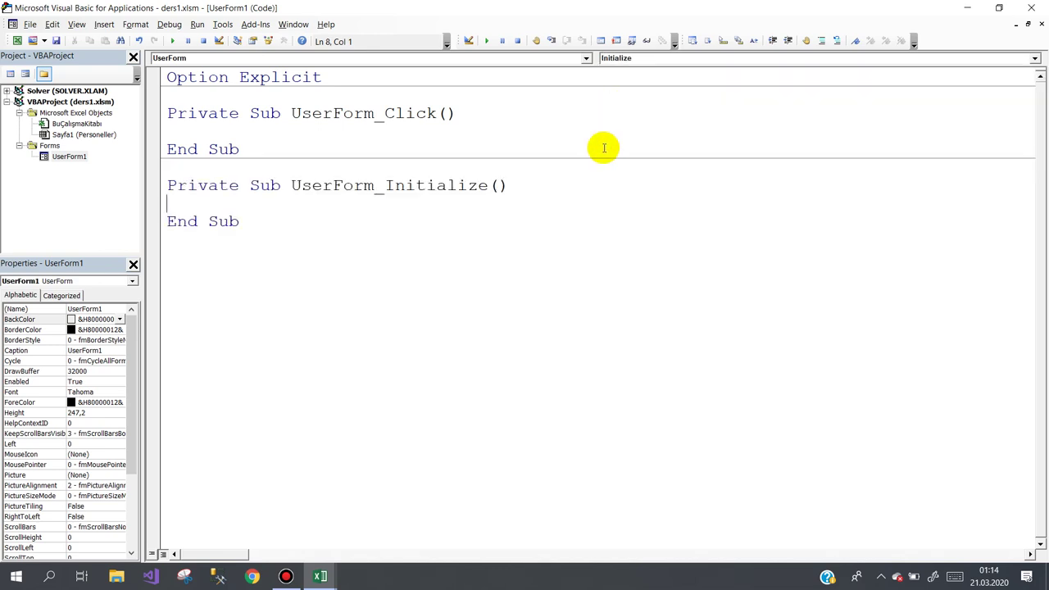
type("dim ")
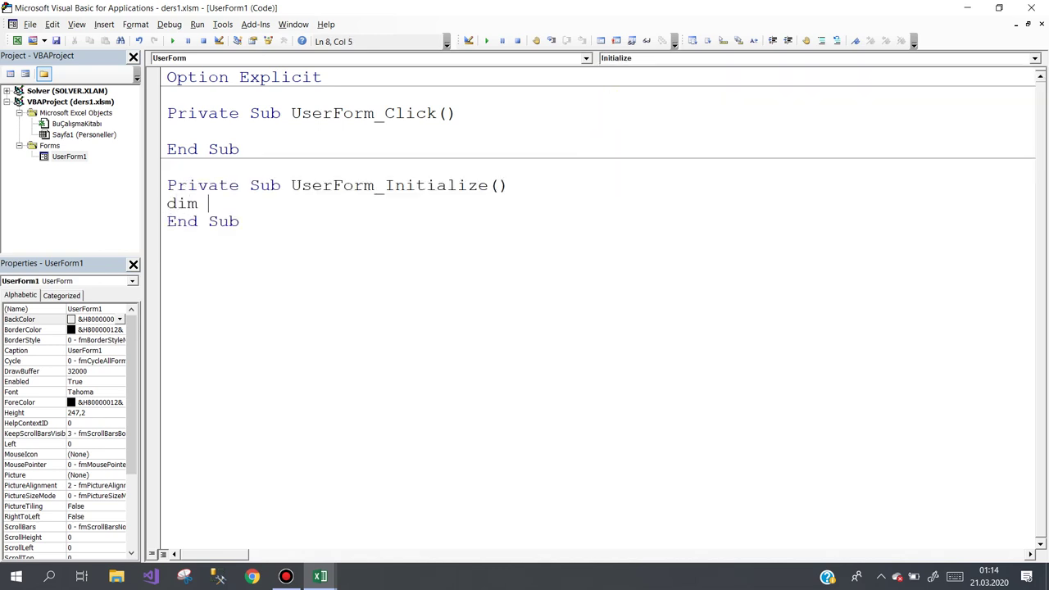
type("x as l")
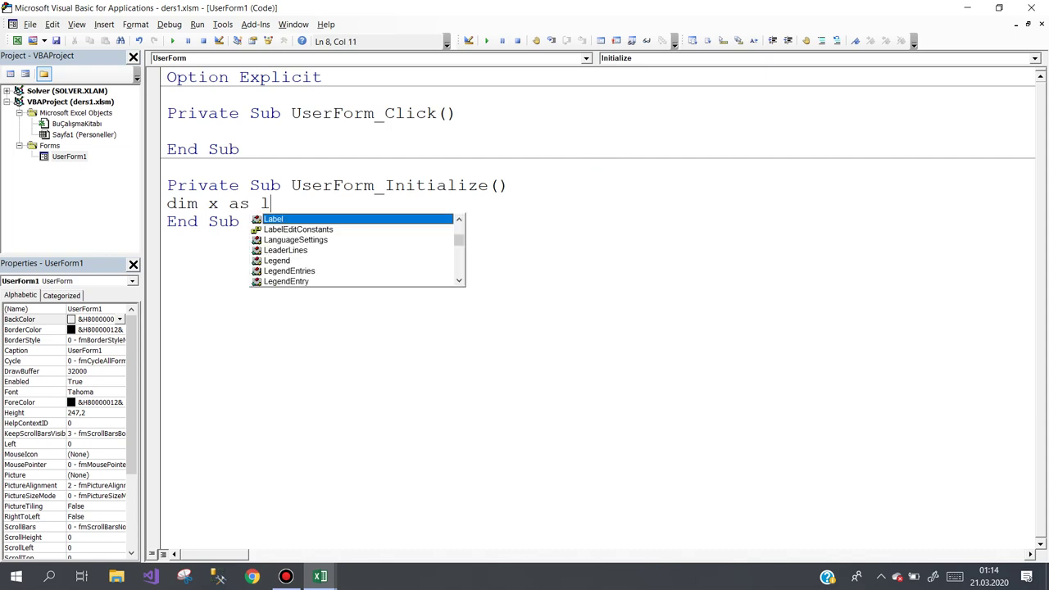
type("ong")
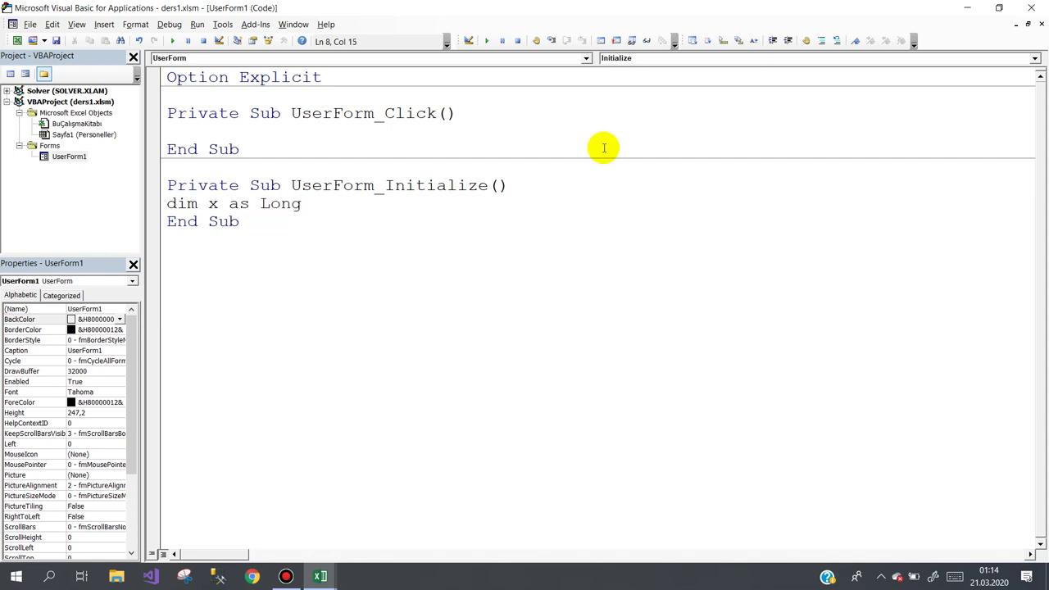
key("Return")
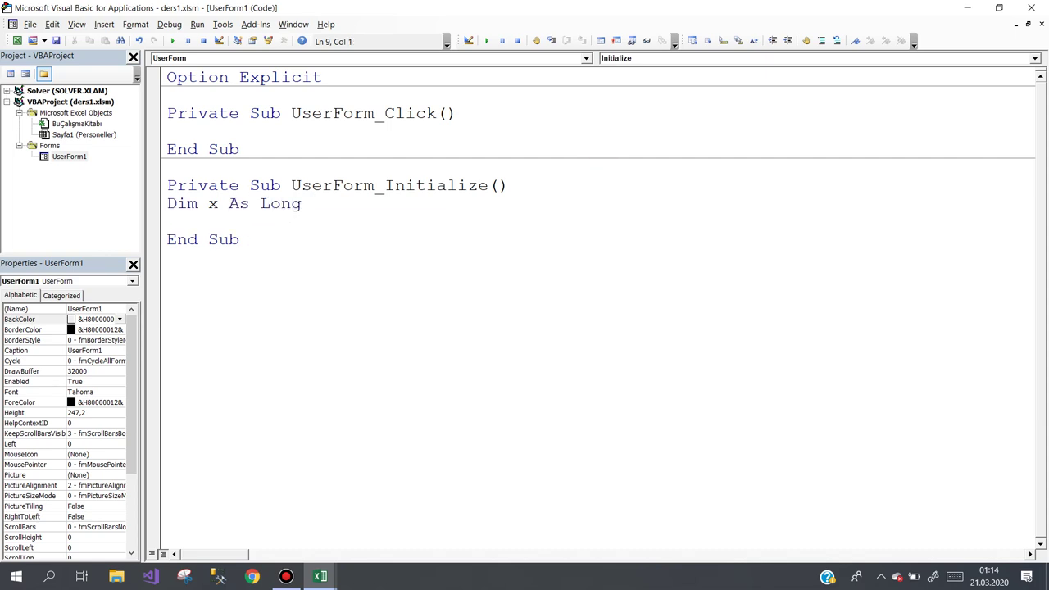
type("dim prs")
type(" as l")
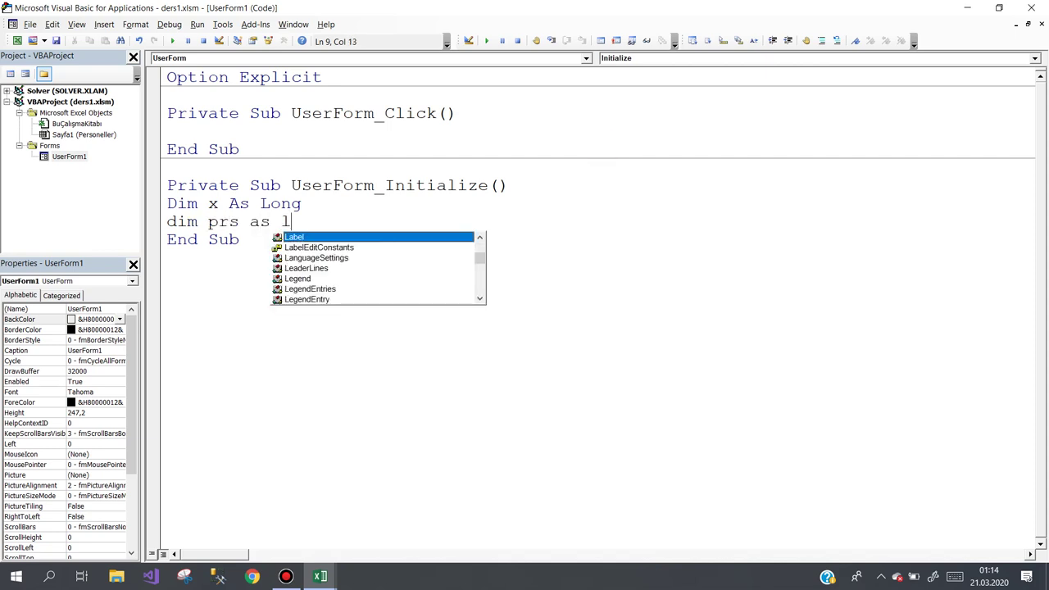
type("isti")
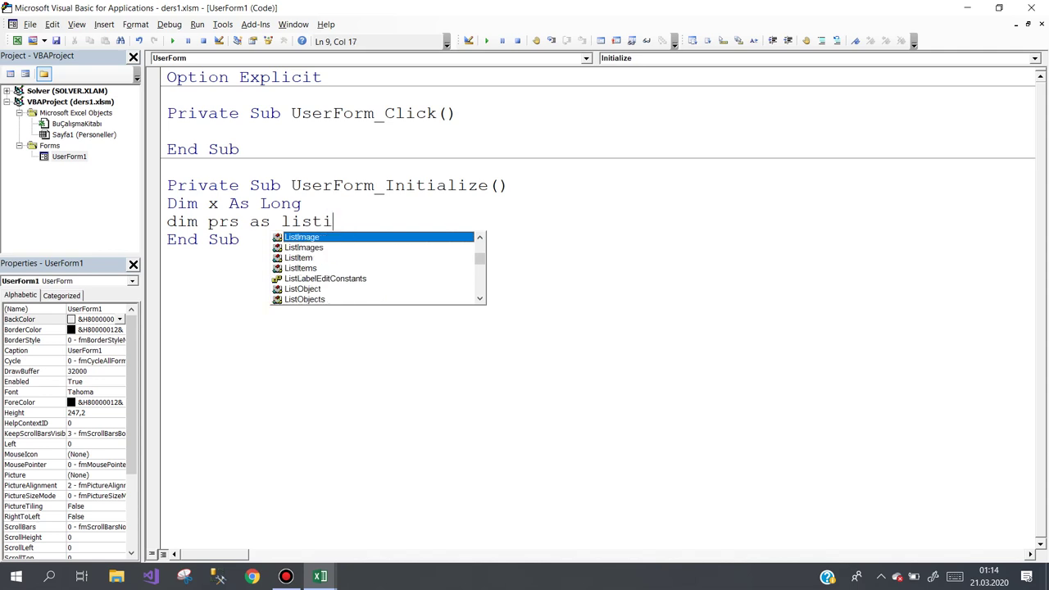
key("Down")
key("Down")
key("Return")
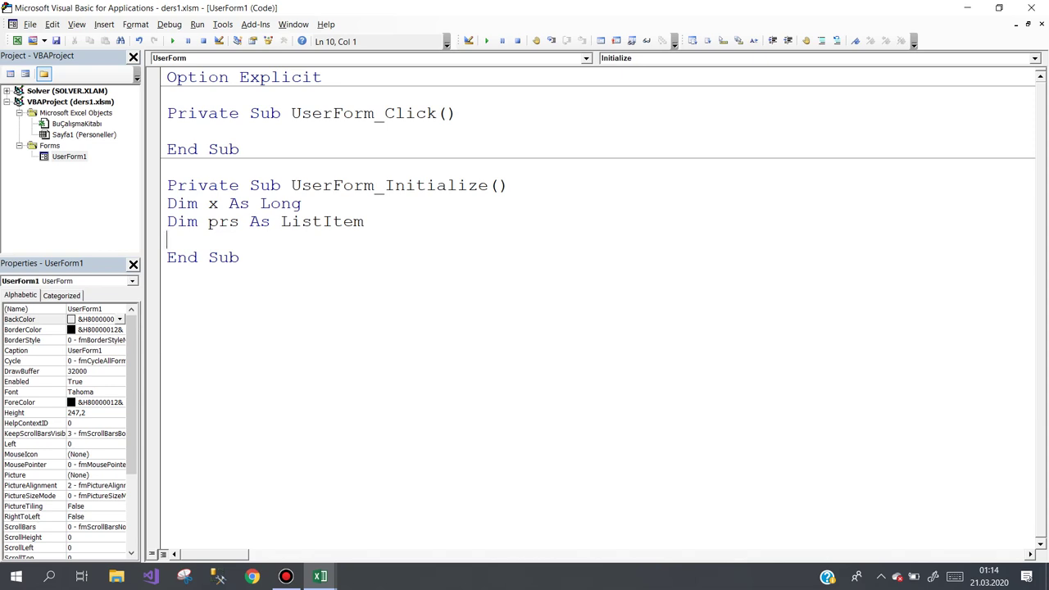
Add the line lstPersoneller.ListItems.Clear to UserForm_Initialize.
type("l")
type("stp")
key("ctrl+space")
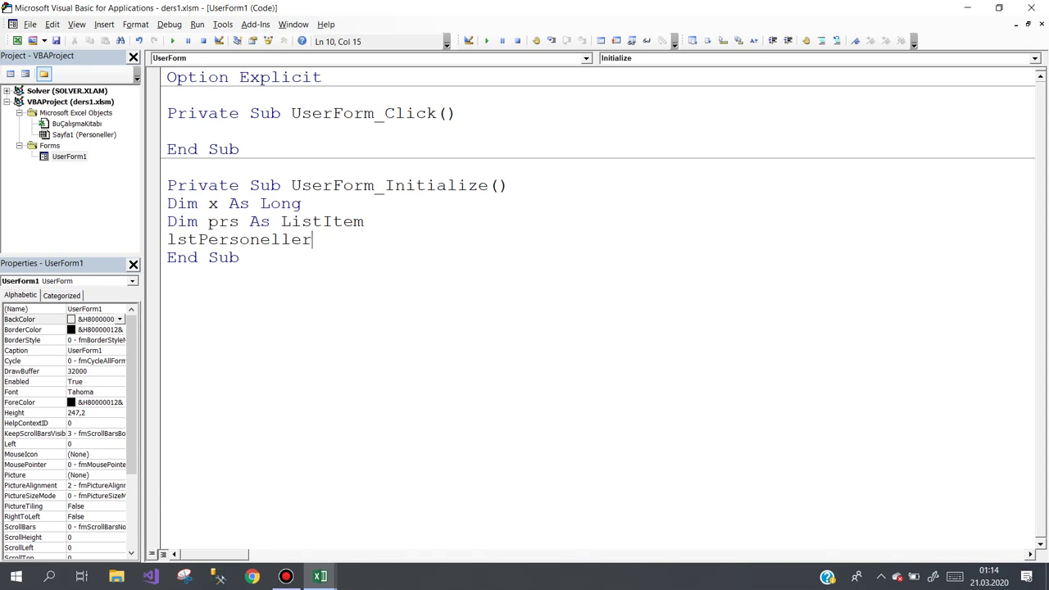
type(".")
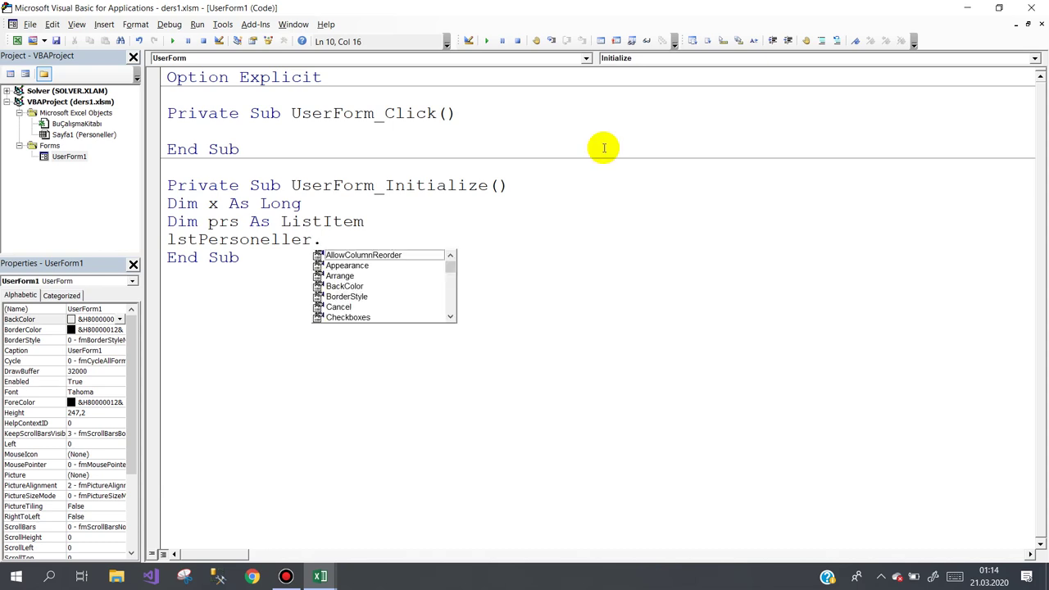
type("li")
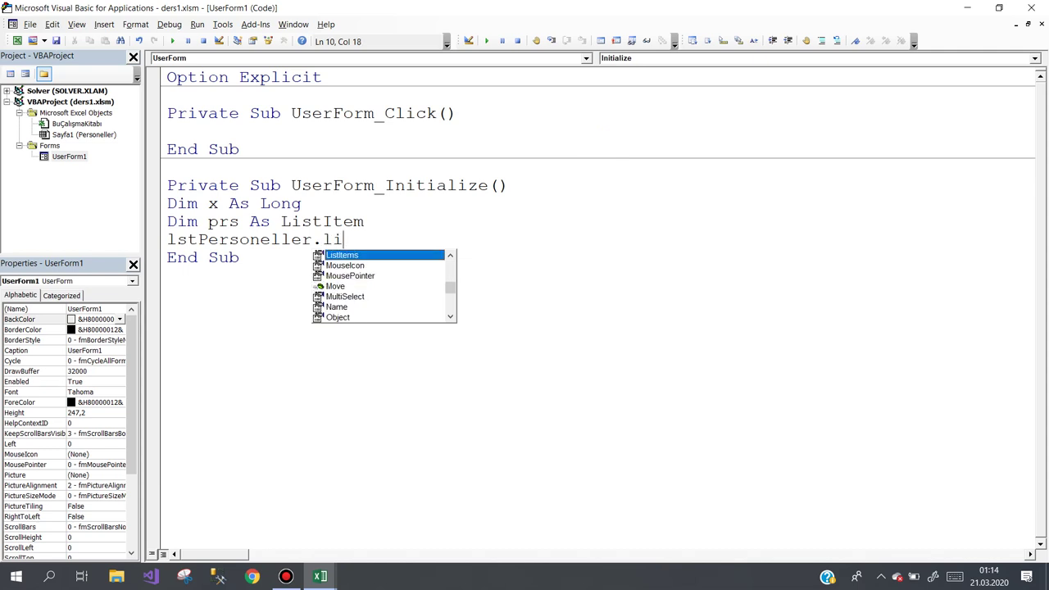
type(".c")
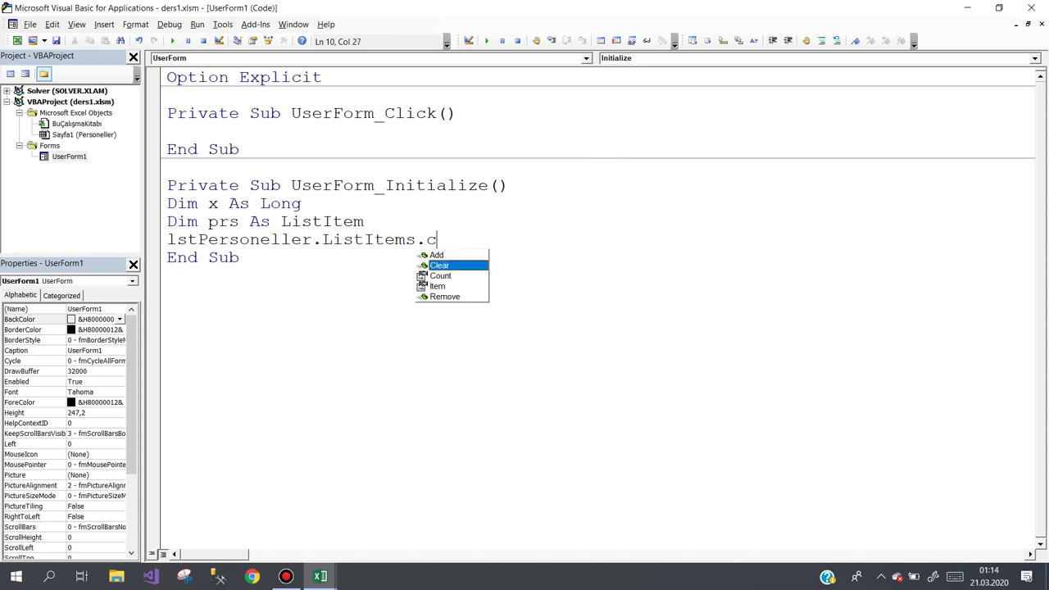
type("lear")
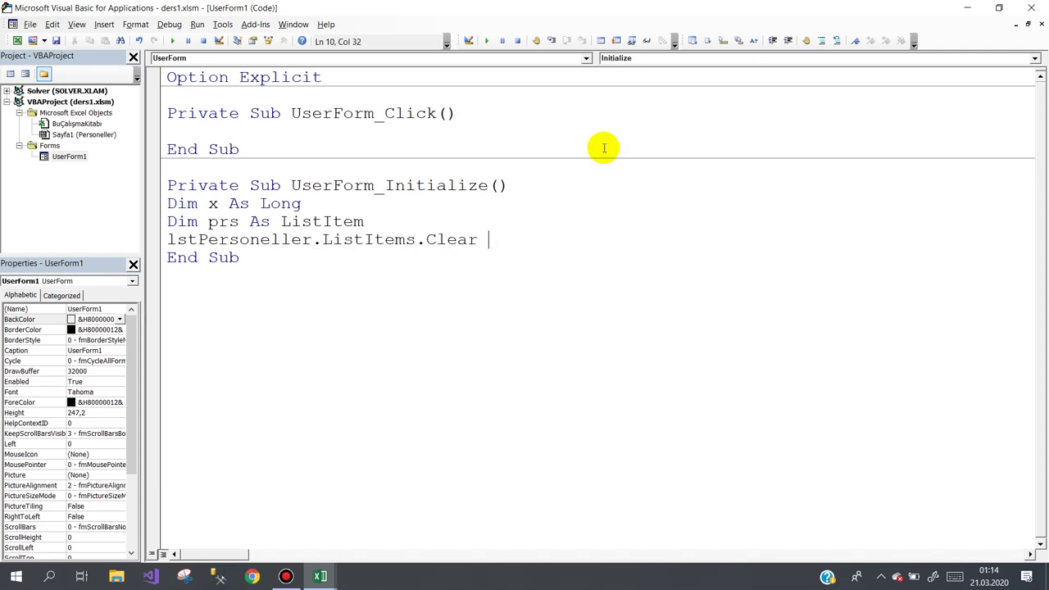
key("Return")
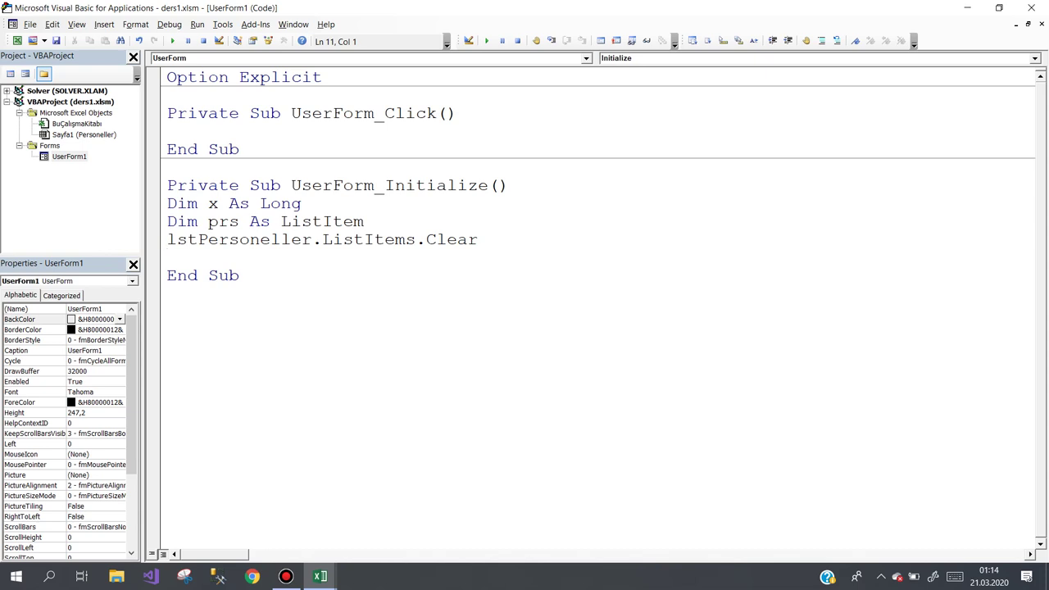
Add an empty For x = 2 To 1000000 … Next loop below the Clear line.
type("if")
key("BackSpace")
key("BackSpace")
type("for x=")
type("2 to 1")
type("0000")
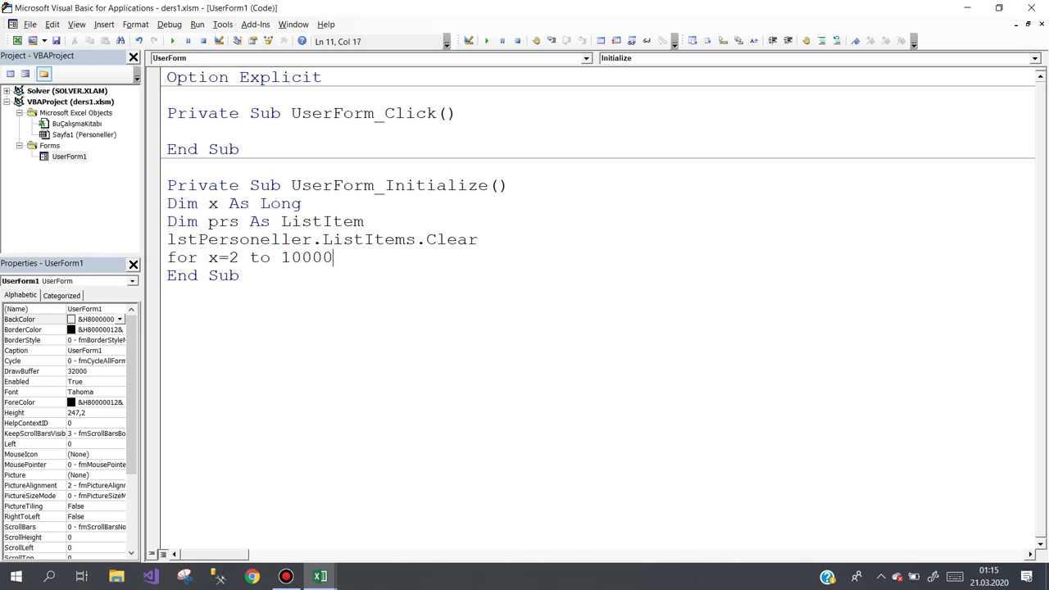
type("00")
key("Return")
key("Return")
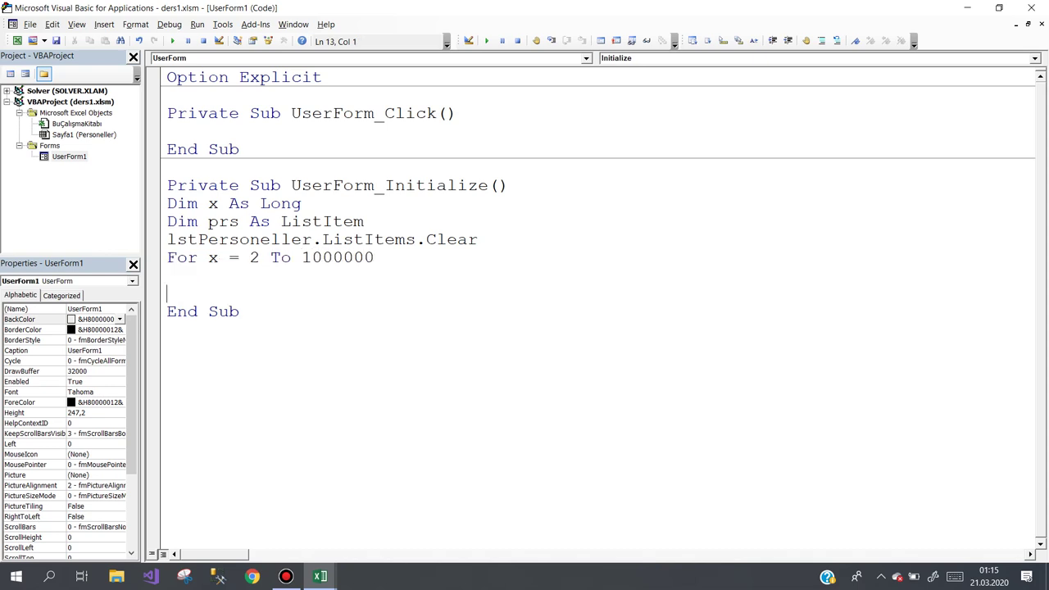
type("next")
left_click(168, 275)
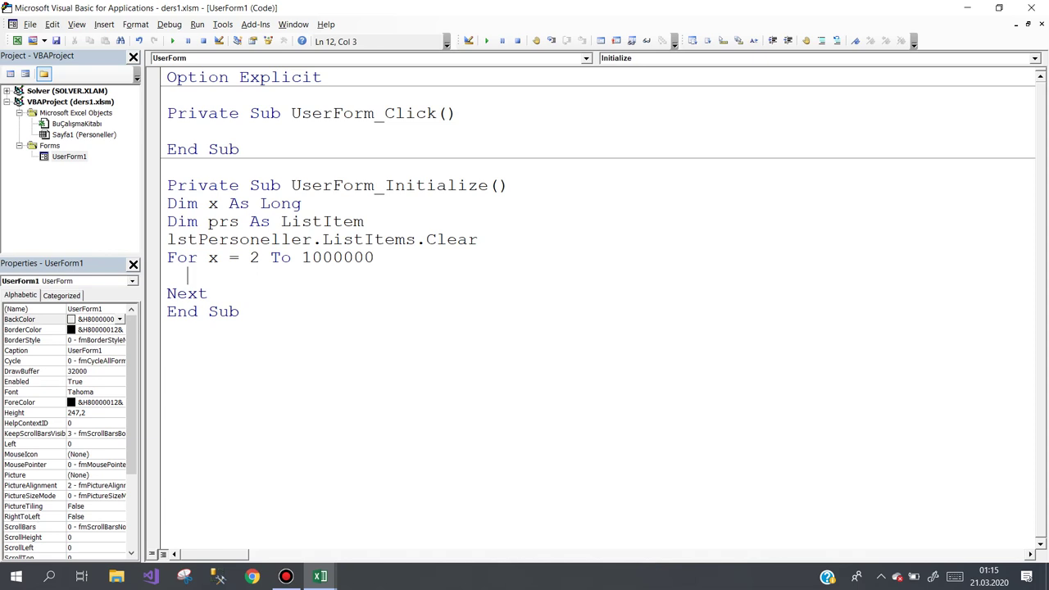
Add 'If Sheets("A" & x).Value = "" Then Exit For' inside the For loop.
type("if")
type(" she")
key("ctrl+space")
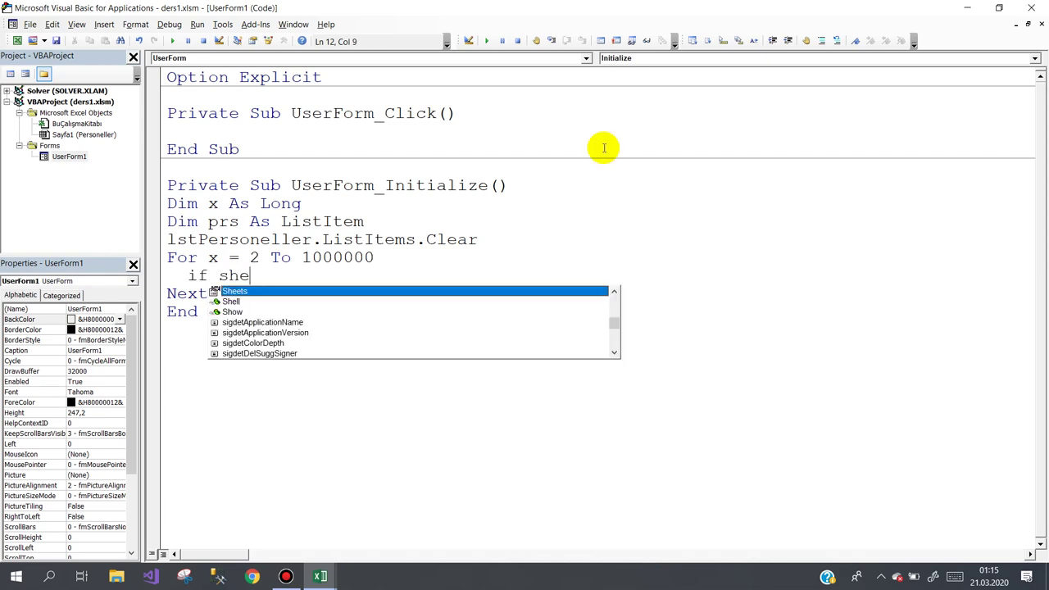
type("(\"A")
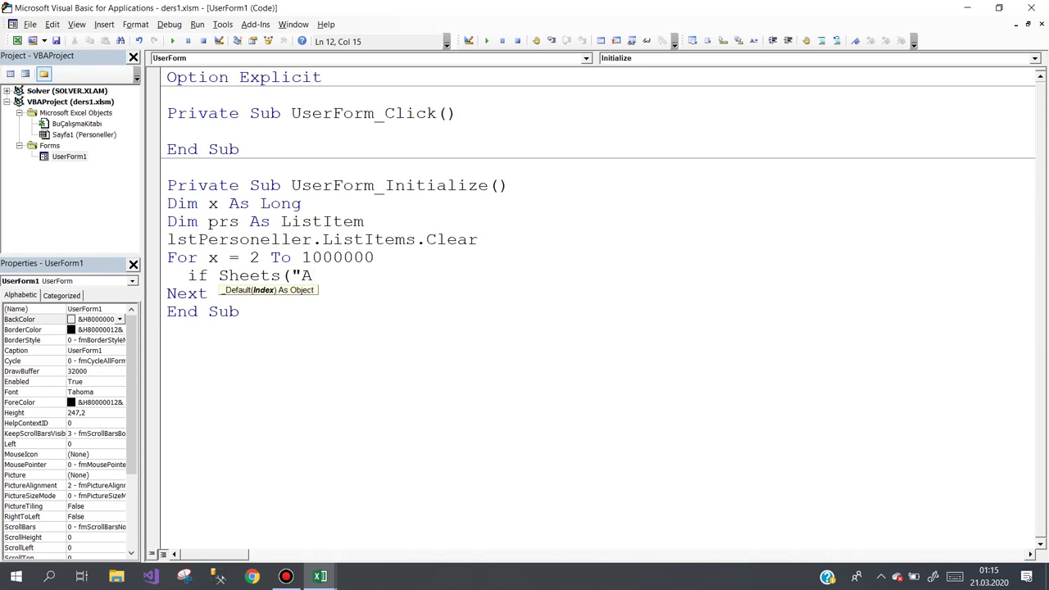
type("\"&")
type("x).")
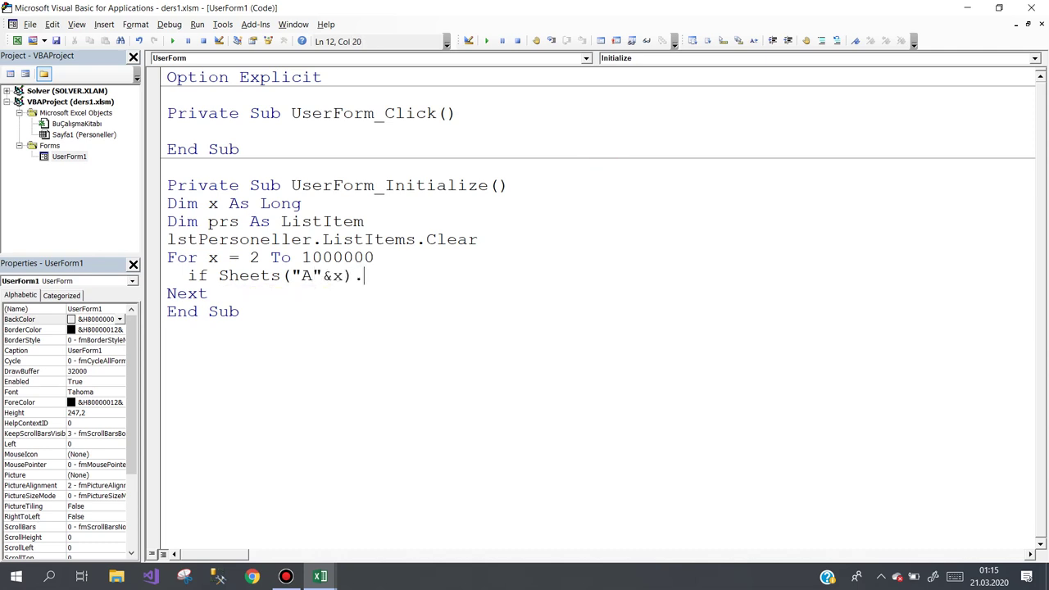
type("value")
type("=\"\" th")
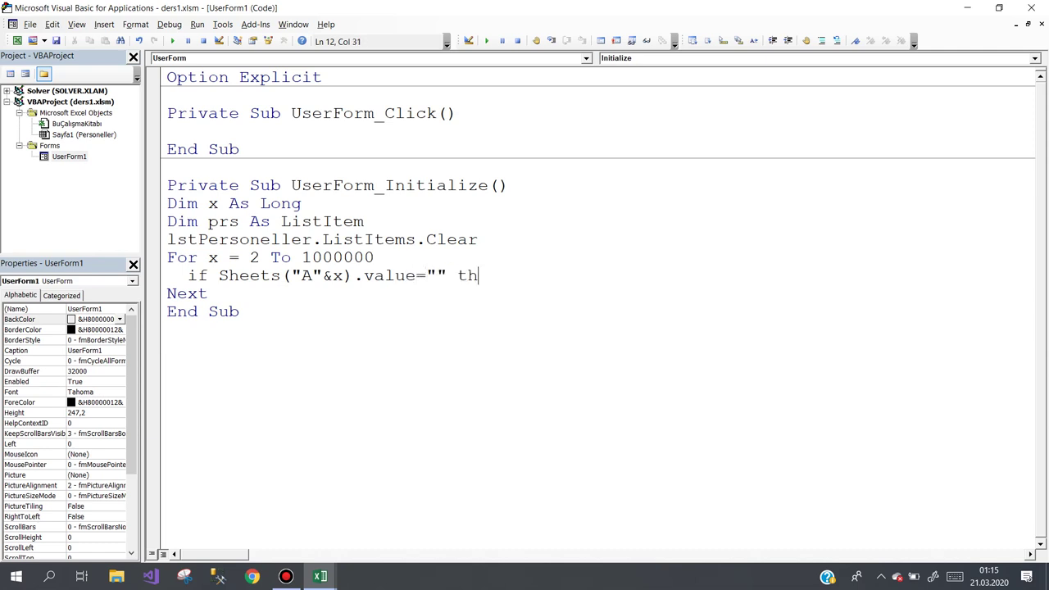
type("en exit ")
type("for")
key("Down")
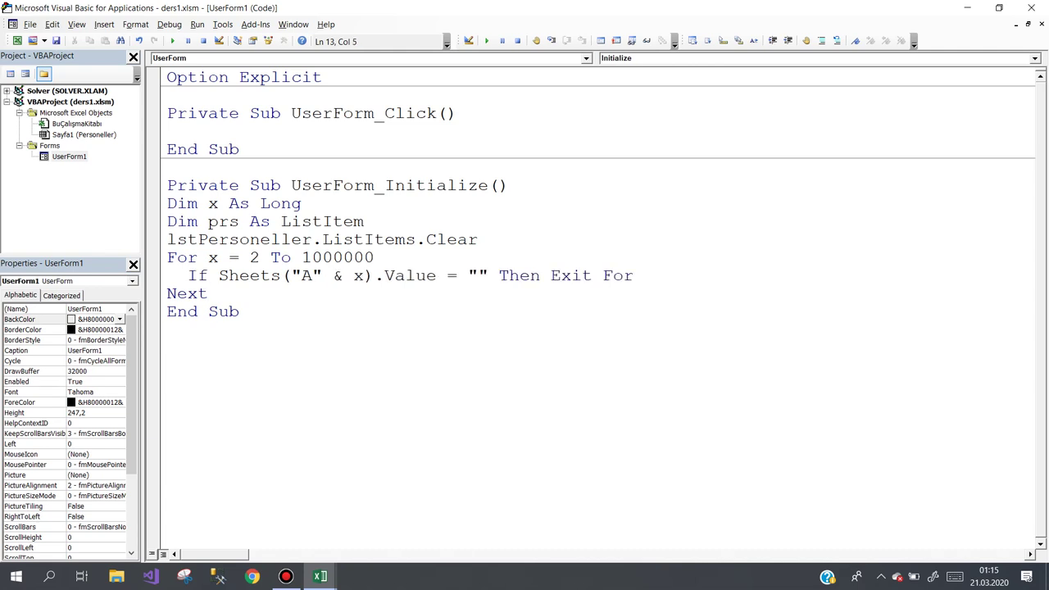
key("Up")
key("Up")
left_click(593, 276)
Start a new line in the loop reading 'Set prs = lstPersoneller'.
left_click(634, 276)
key("Return")
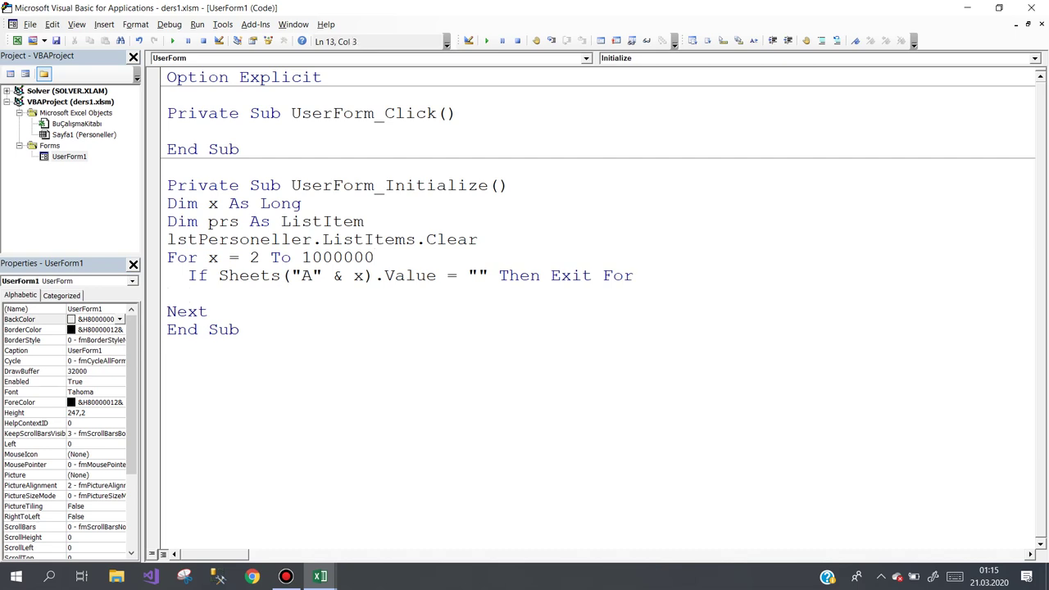
type("d")
type("ry")
key("BackSpace")
key("BackSpace")
key("BackSpace")
type("set ")
type("prd")
key("BackSpace")
type("s")
type("=ist")
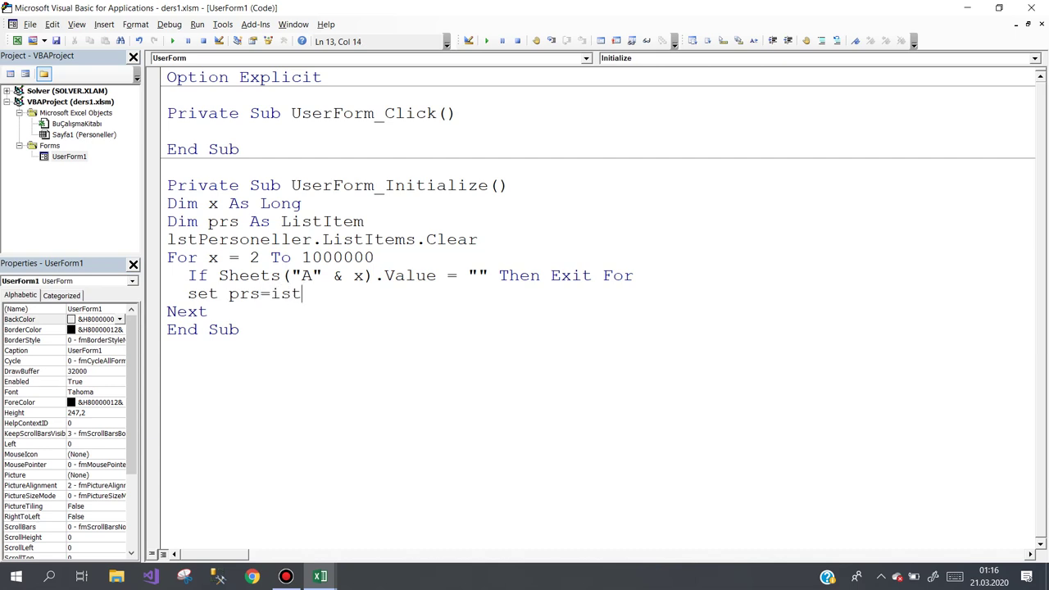
type("p")
key("ctrl+space")
key("BackSpace")
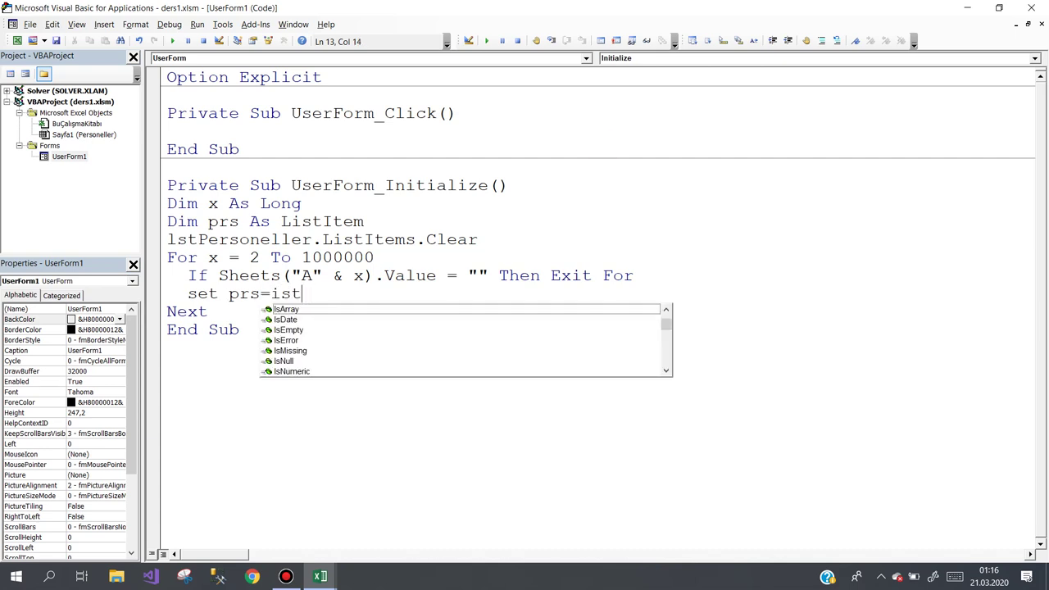
key("BackSpace")
key("BackSpace")
key("BackSpace")
type("lst")
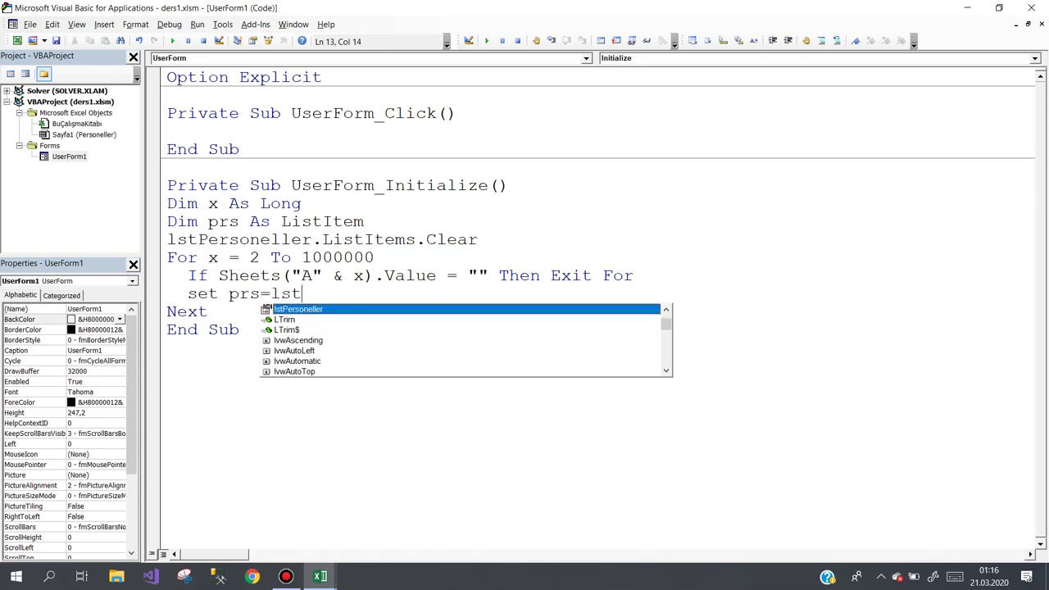
key("Escape")
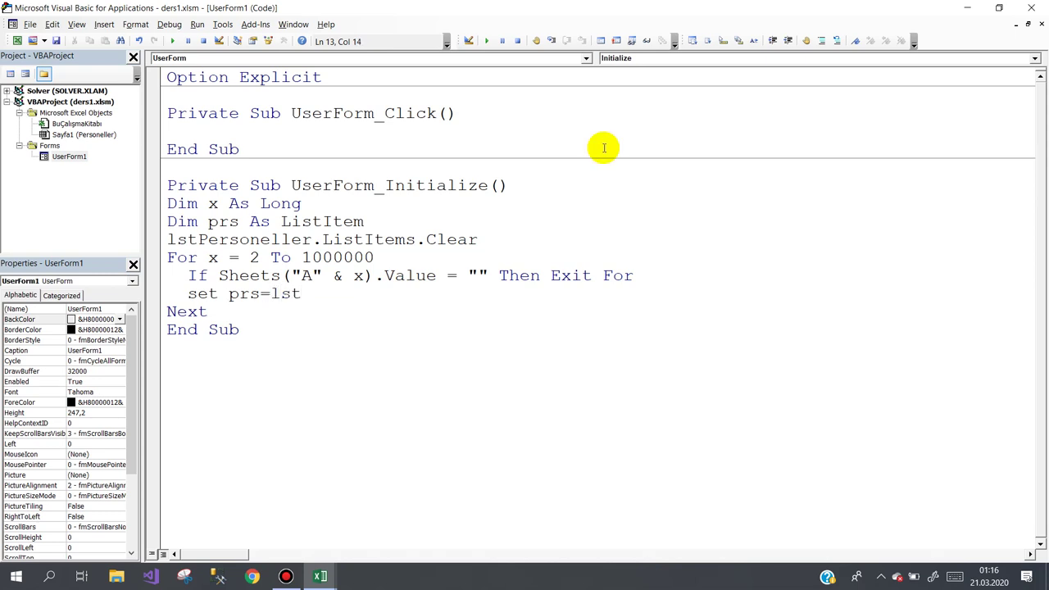
key("ctrl+space")
Complete it as '.ListItems.Add(Text:=Sheets("Personeller").Range("A" & x).Value)'.
type(".li")
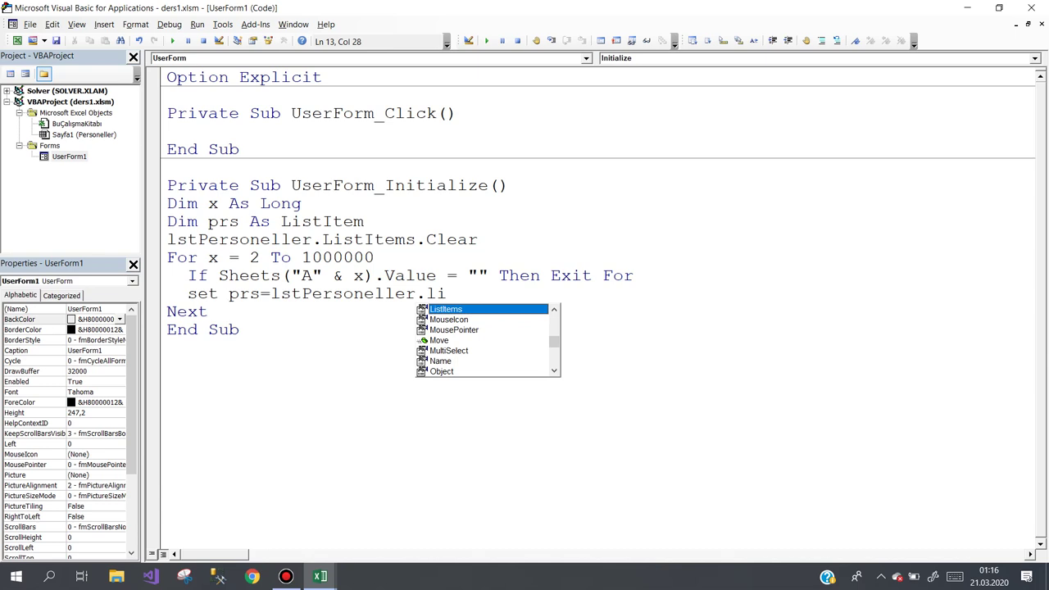
key("Escape")
key("ctrl+space")
type(".a")
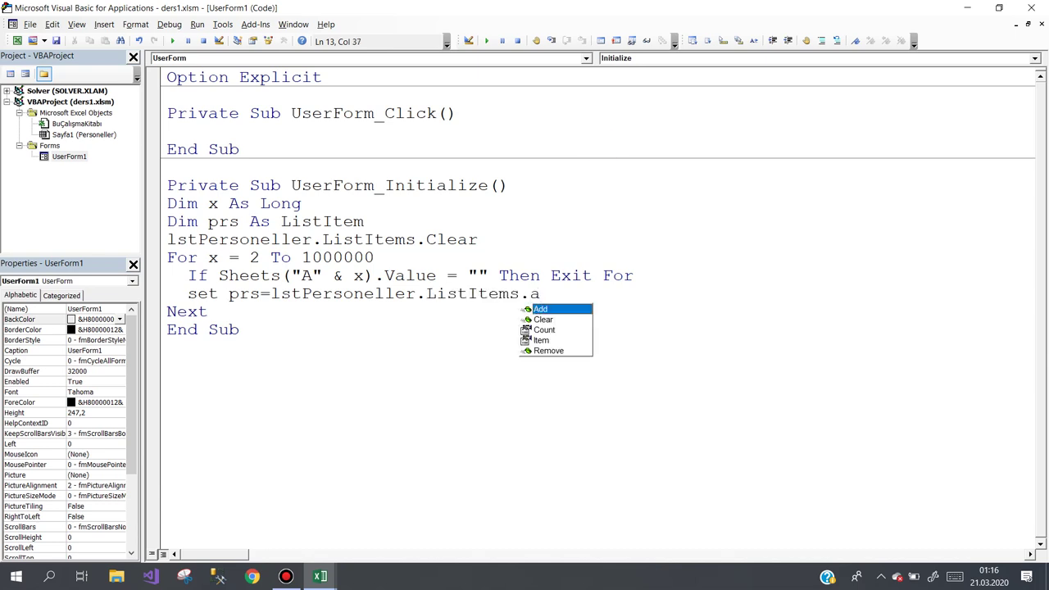
type("(")
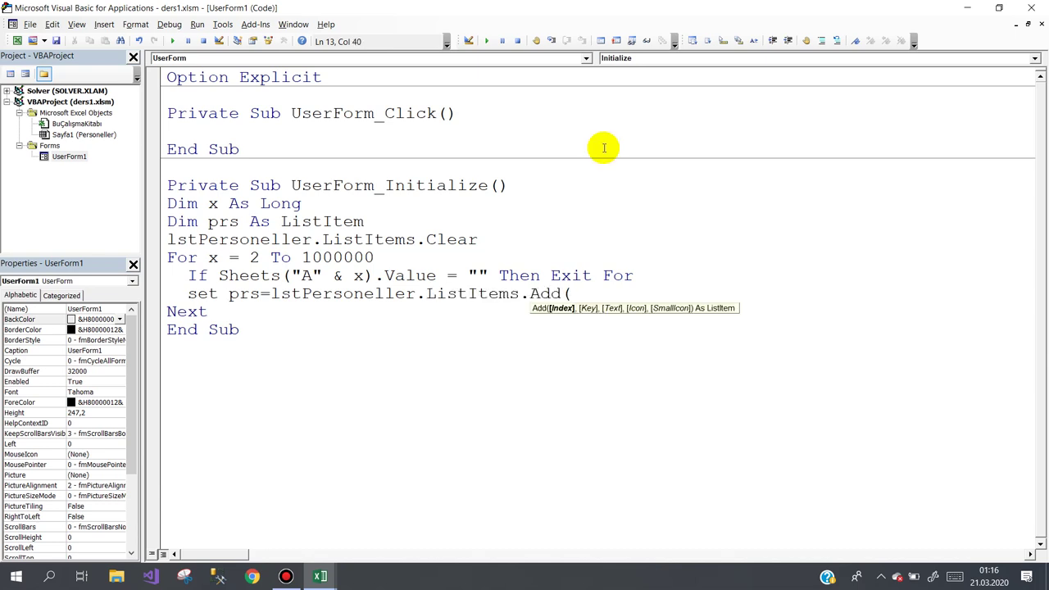
type("Te")
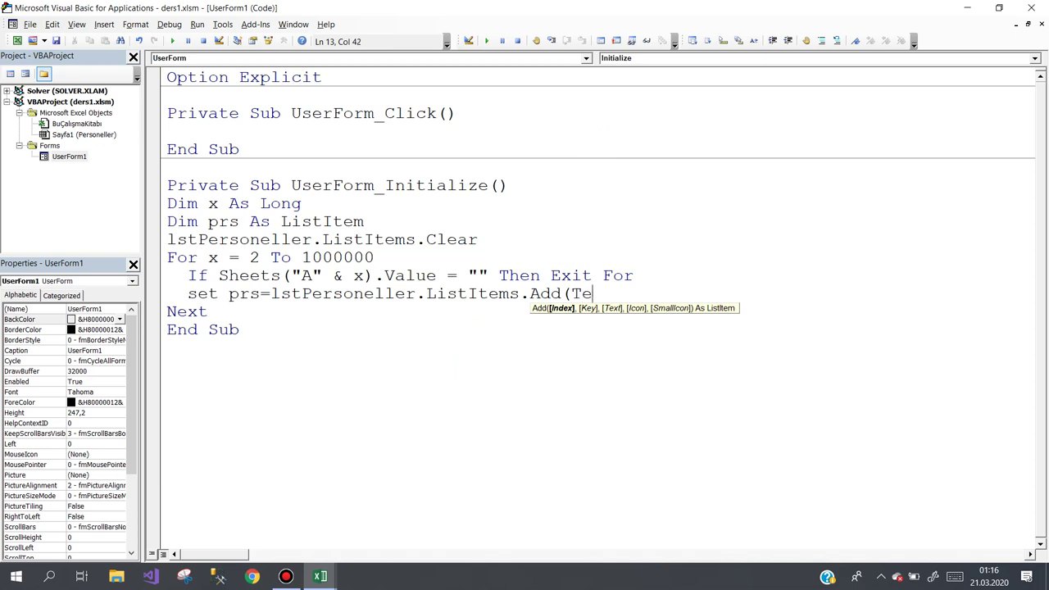
type("xt:=")
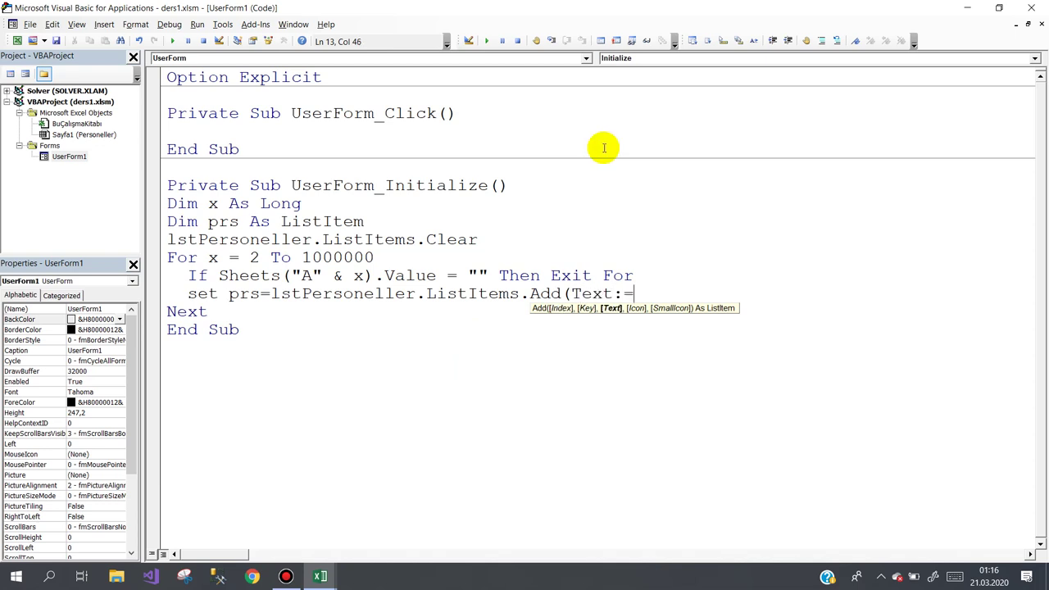
type("she")
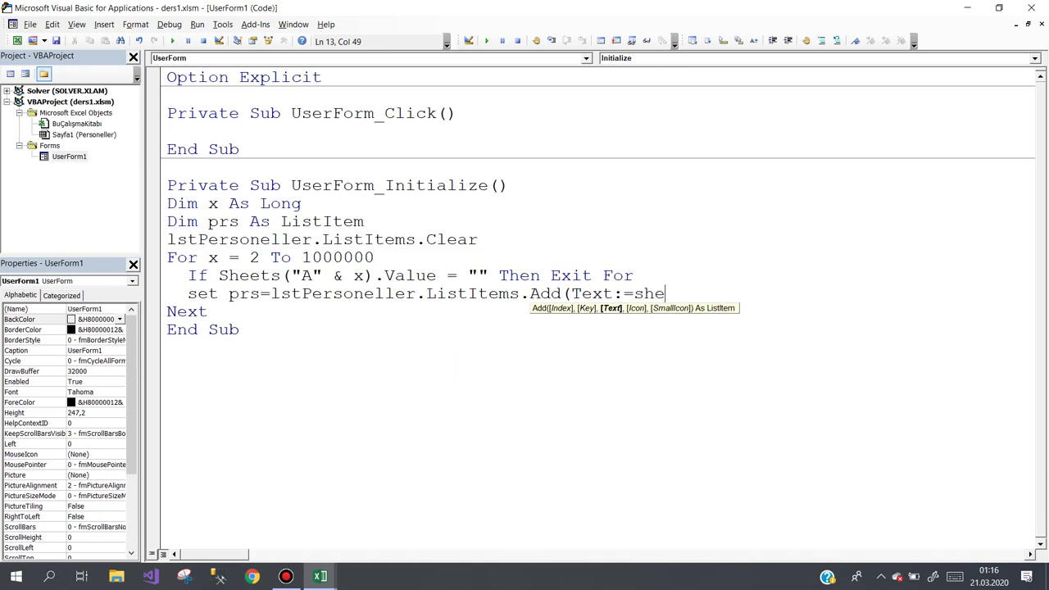
key("ctrl+space")
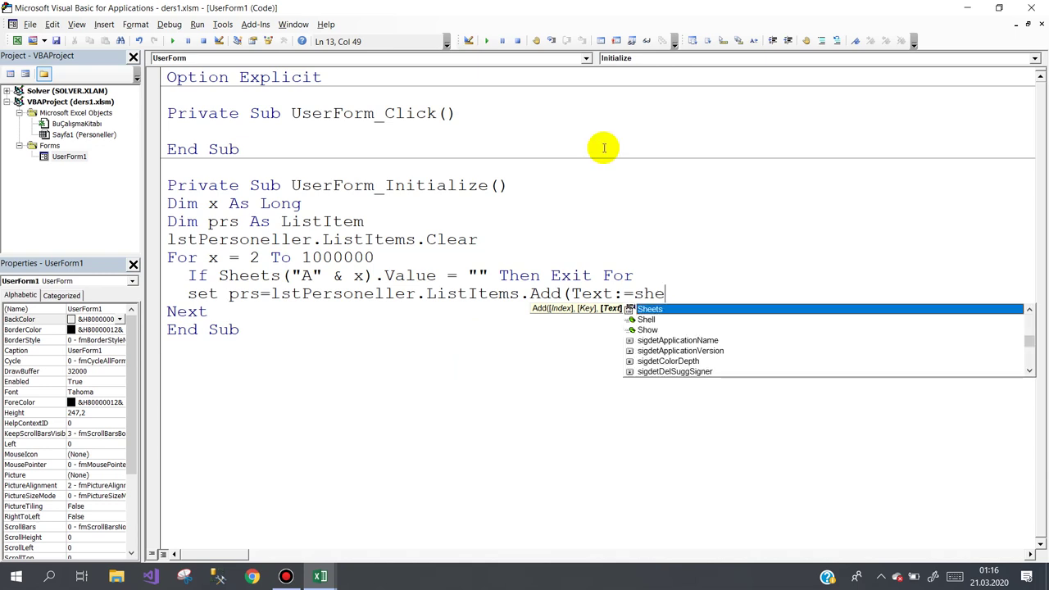
type("(\"")
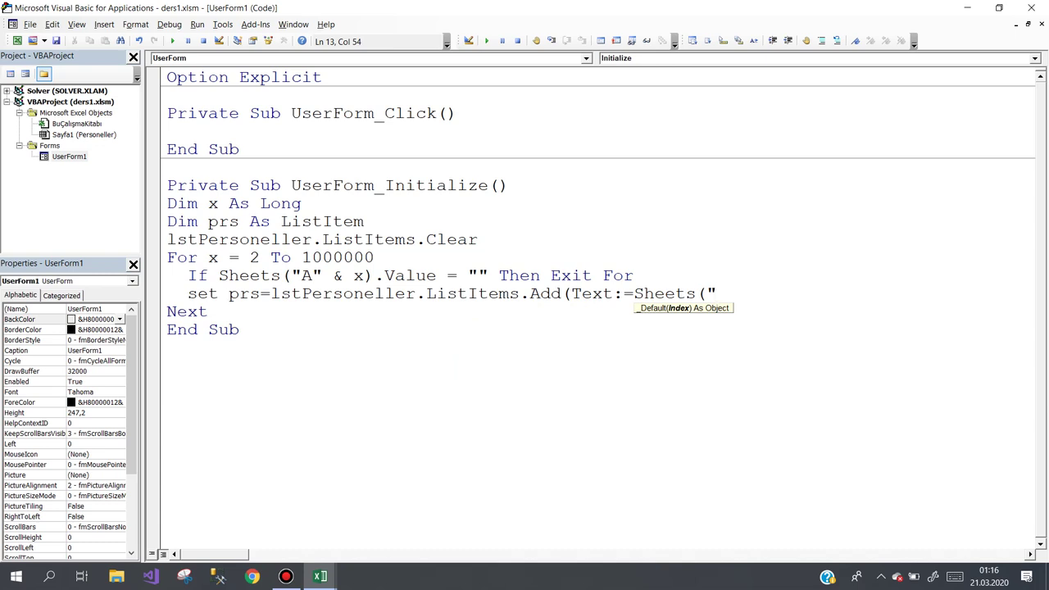
type("PEr")
key("BackSpace")
key("BackSpace")
type("er")
type("sonell")
type("er\"")
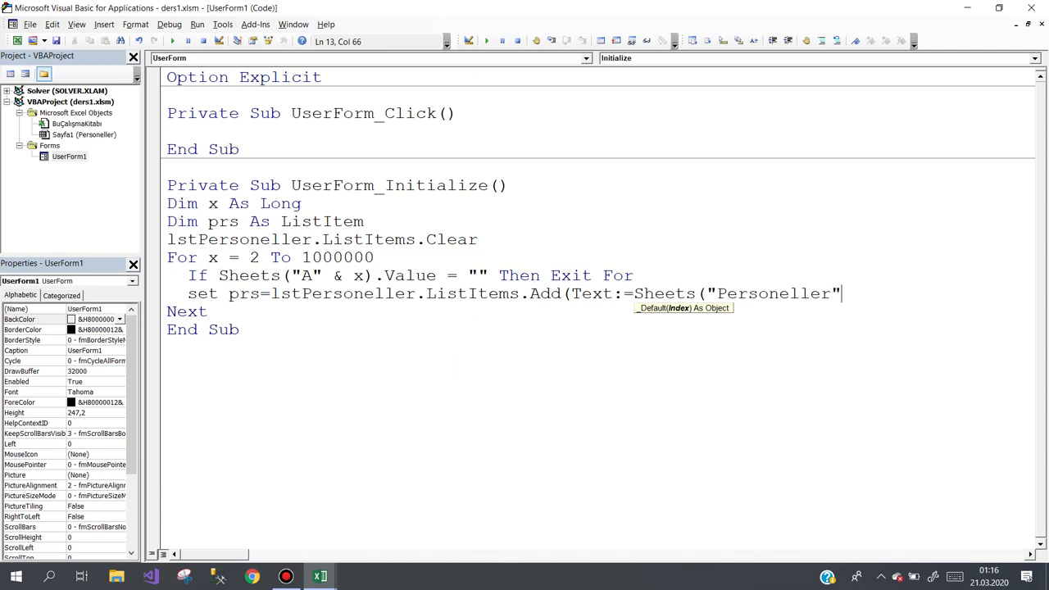
type(").rang")
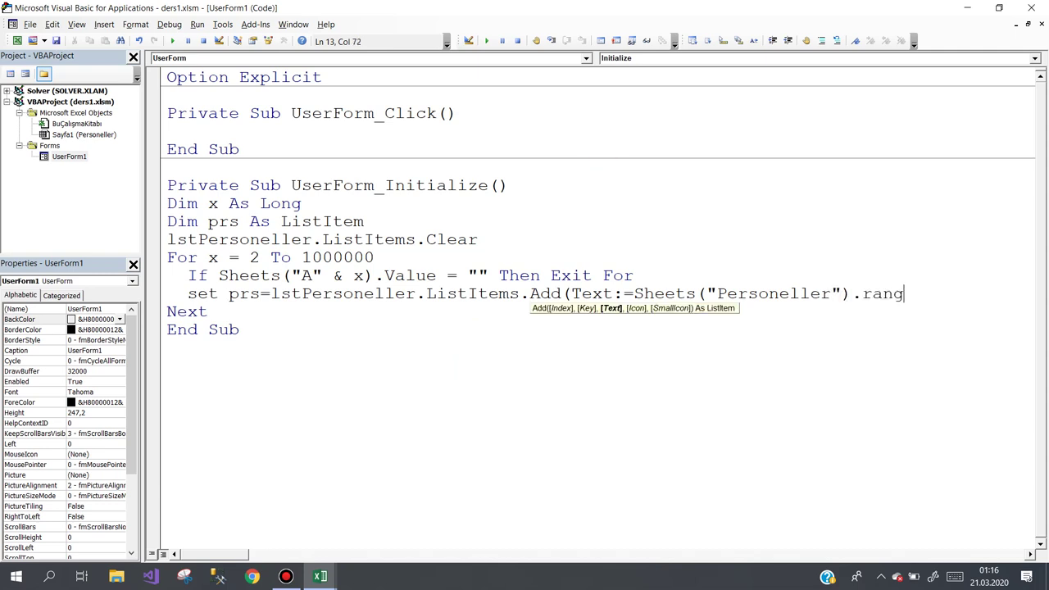
type("e(")
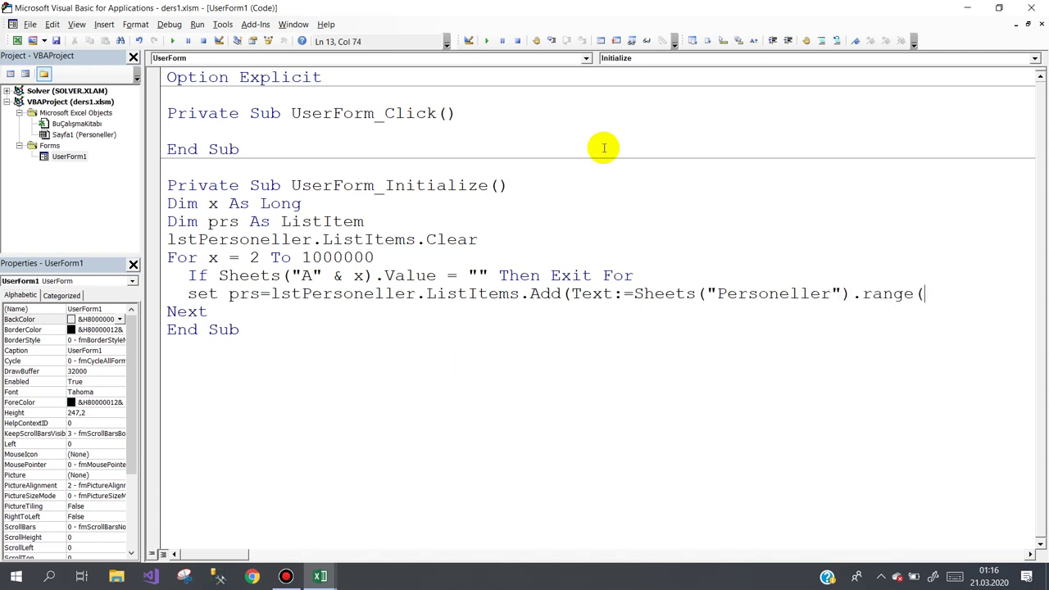
type("\"")
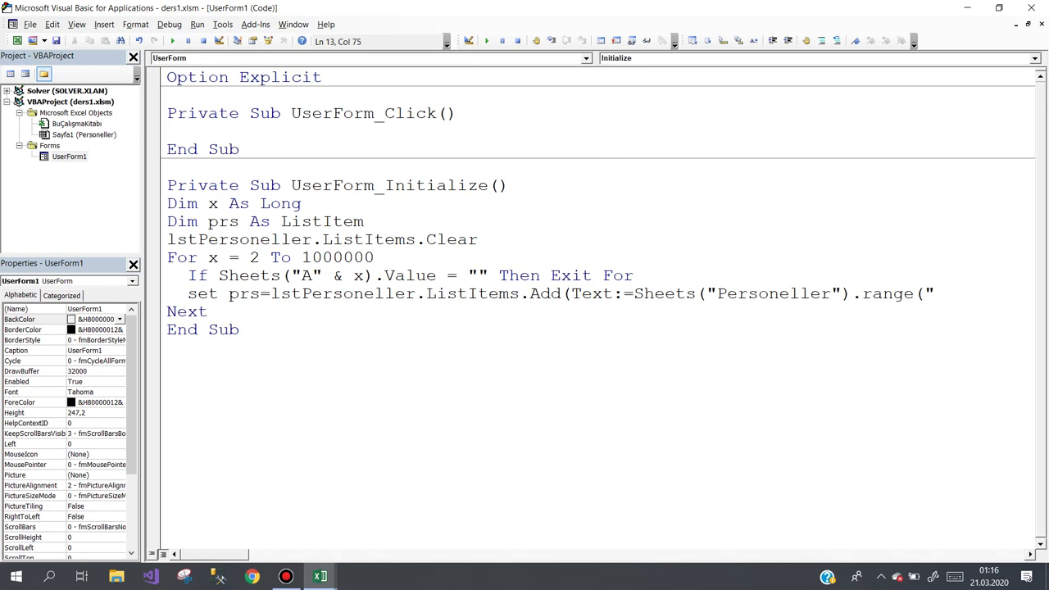
type("A")
type("\"&x")
type(").v")
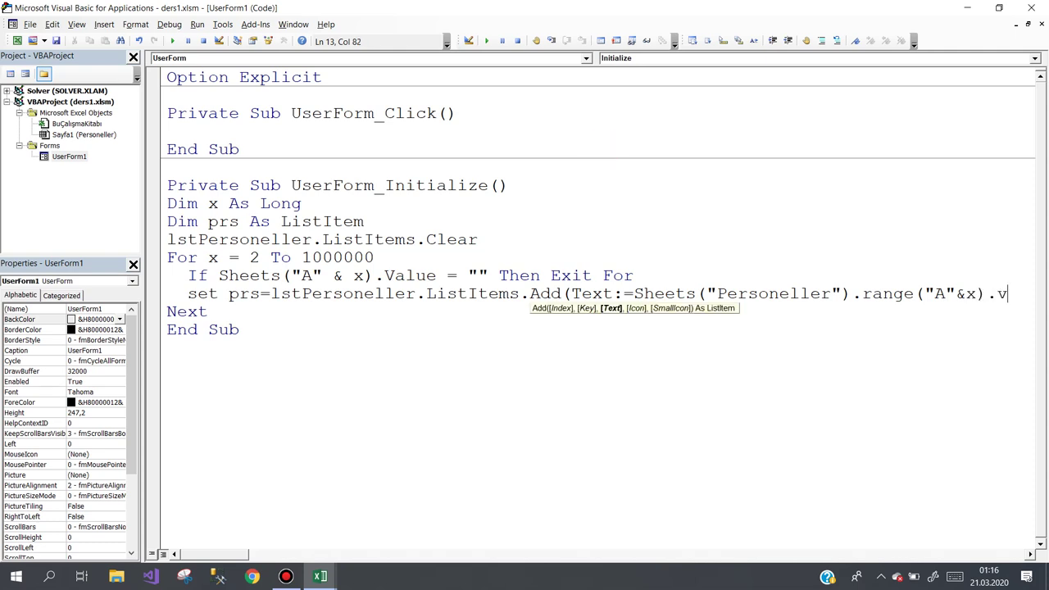
type("alue")
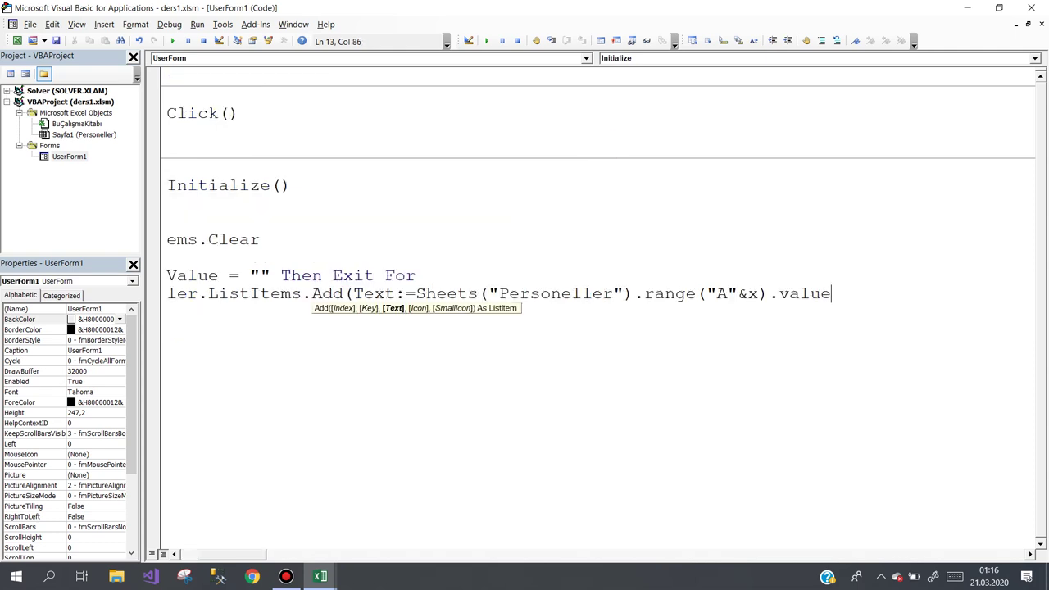
type(")")
key("Return")
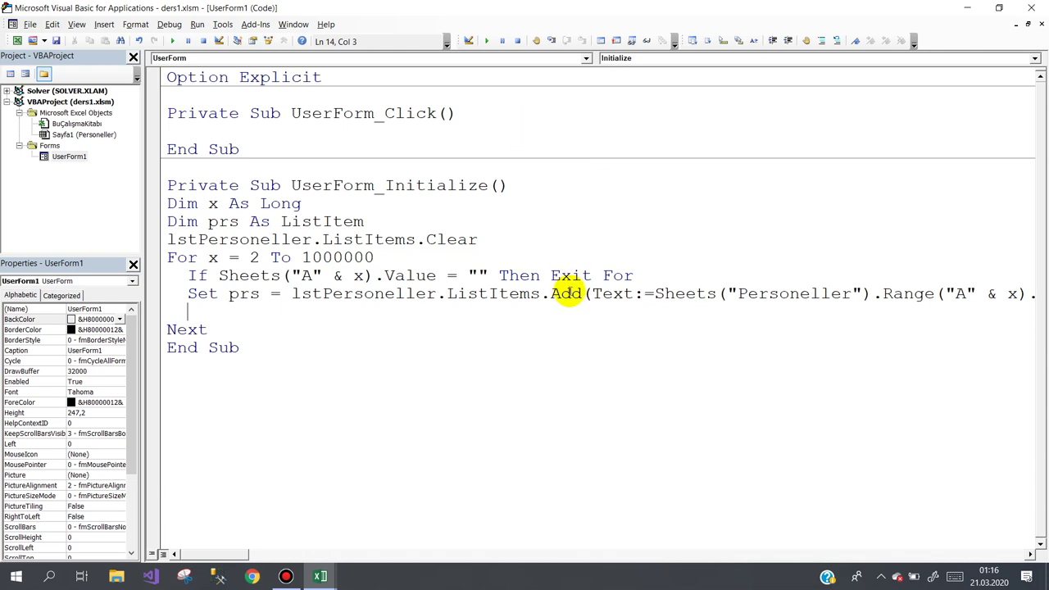
Indent a new loop line and type 'prs.SubItems(1)='.
mouse_move(541, 293)
left_mouse_down()
mouse_move(336, 278)
mouse_move(295, 298)
left_mouse_up()
left_click(201, 312)
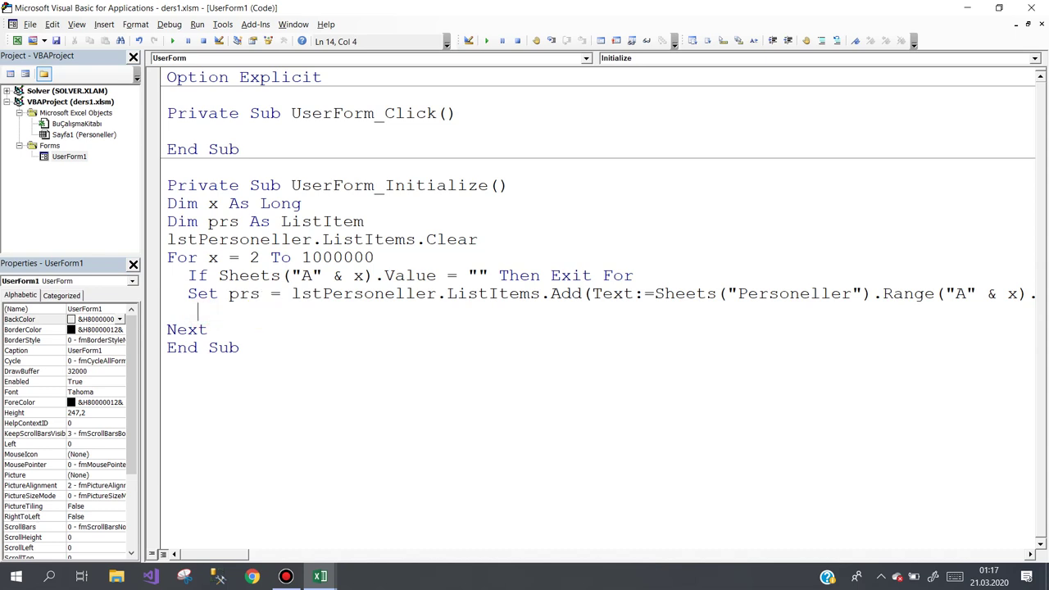
key("Tab")
type("p")
type("rs.s")
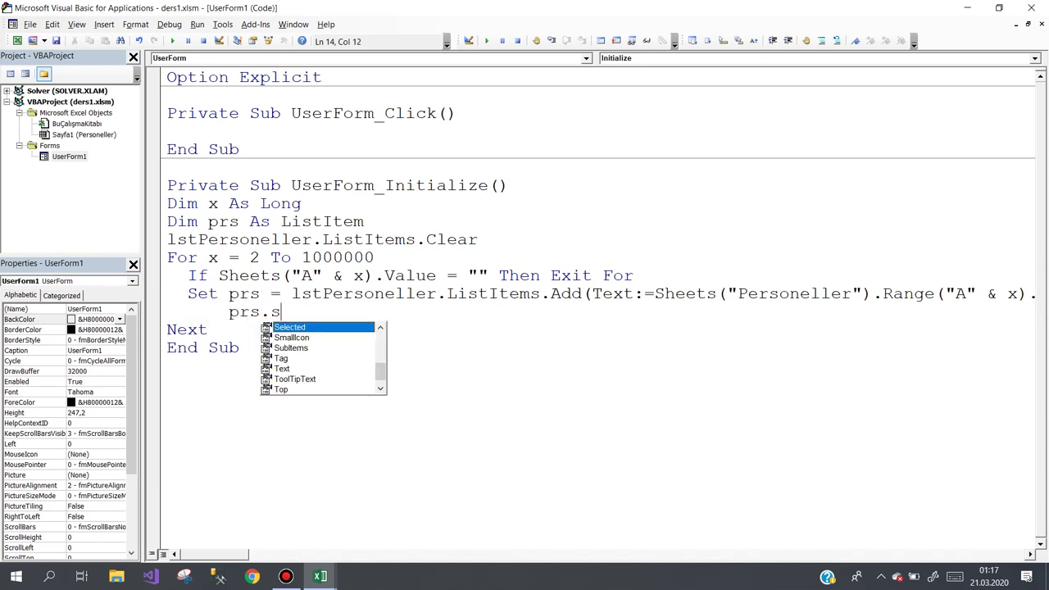
type("ubItems(")
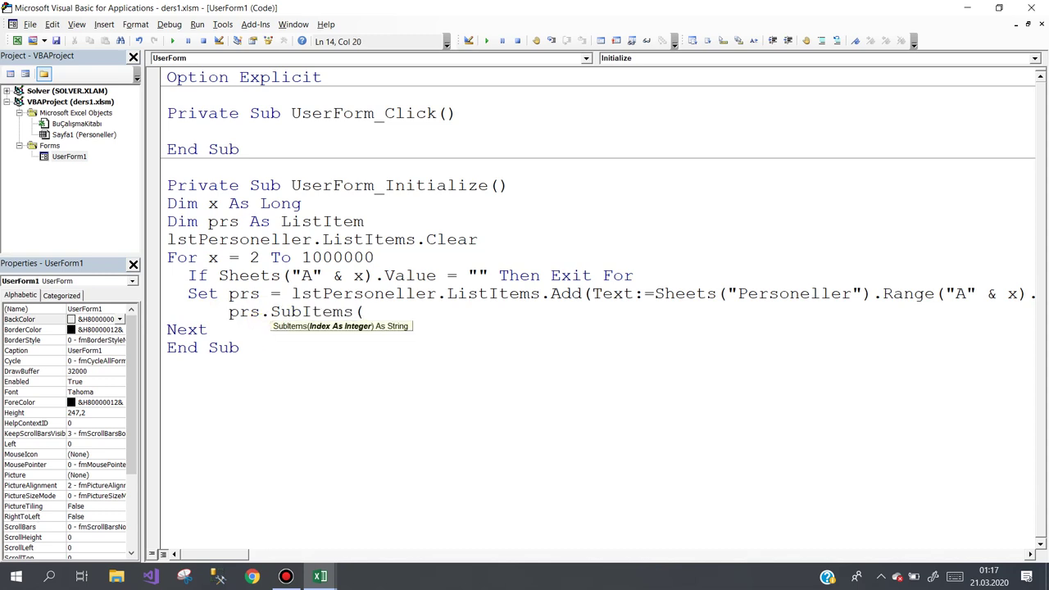
type("1)")
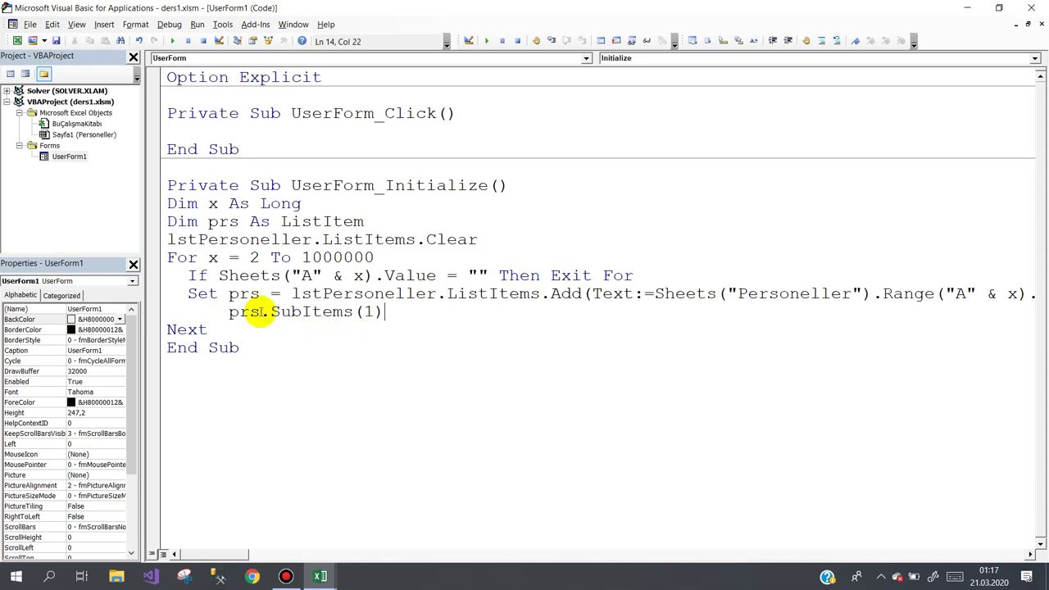
type("=")
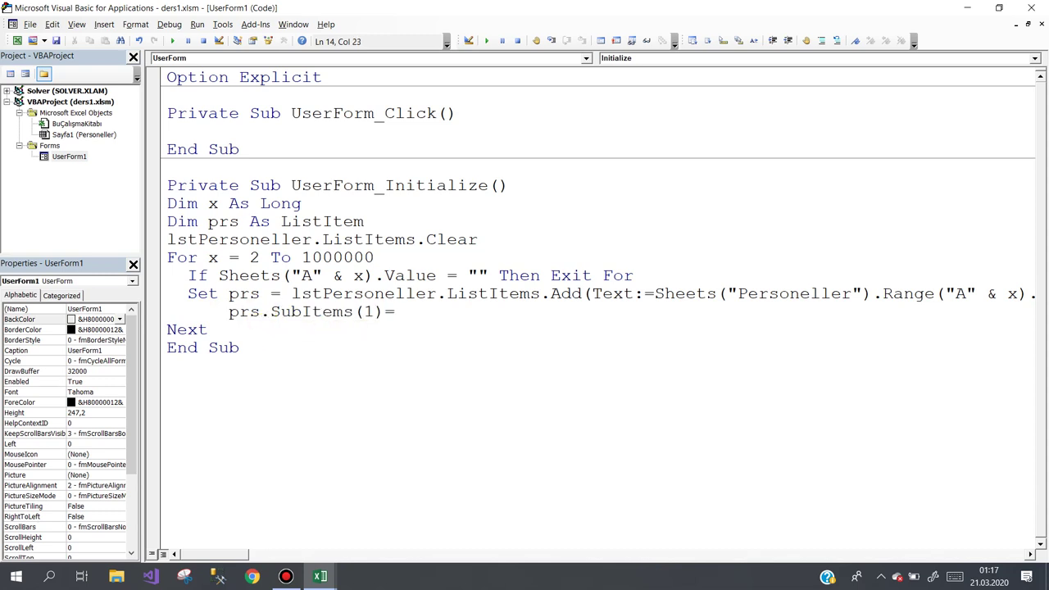
Paste the Sheets("Personeller").Range expression after the equals sign and change column "A" to "B".
left_click_drag(655, 293, 948, 288)
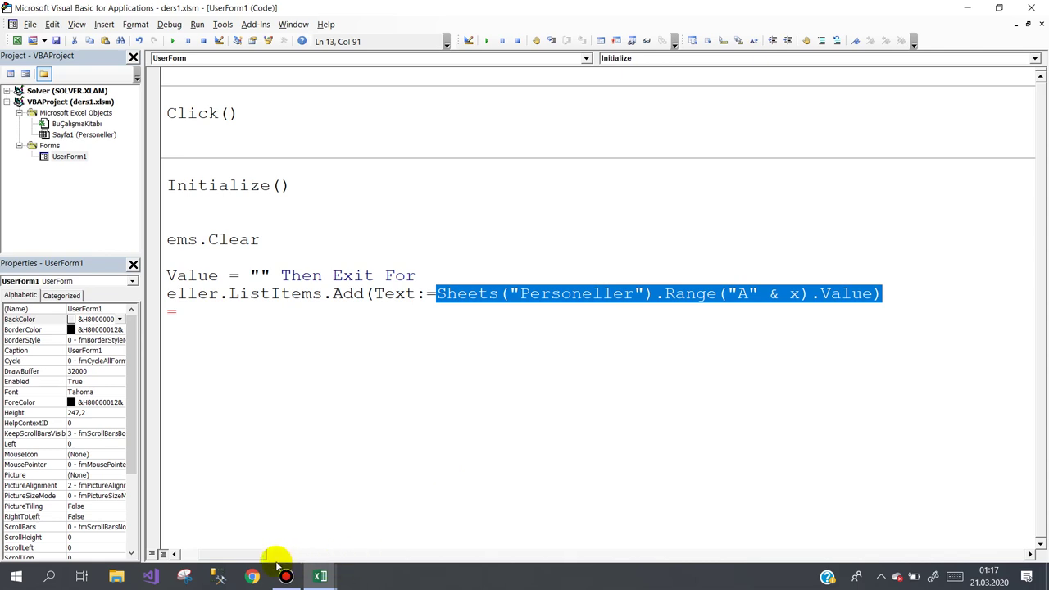
left_click_drag(256, 554, 215, 553)
left_click(402, 312)
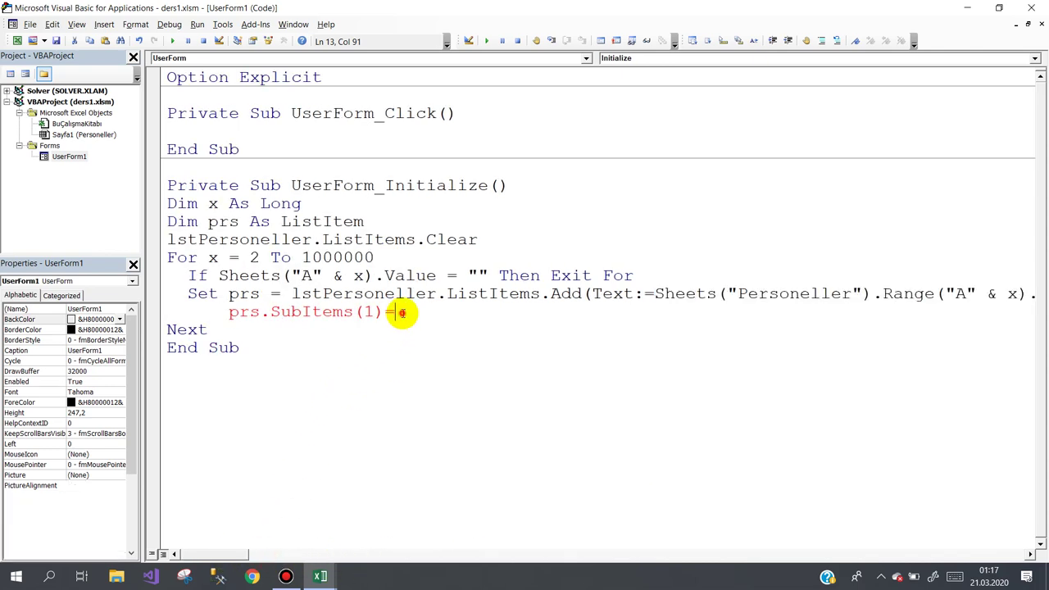
type("Sheets(\"Personeller\").Range(\"A\" & x).Value)")
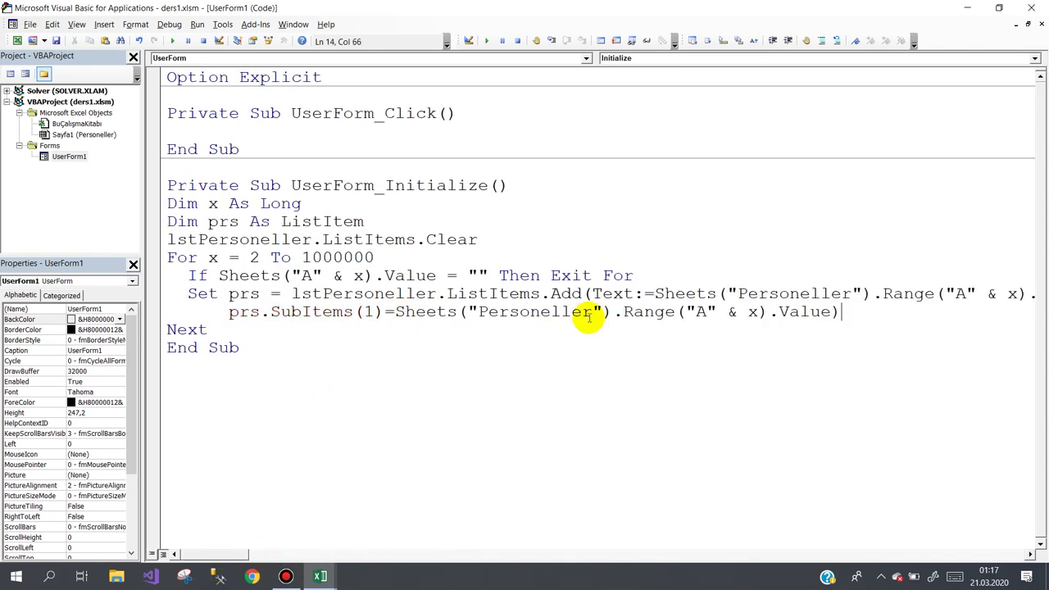
key("Left")
key("Left")
key("Left")
key("Left")
key("Left")
key("Left")
key("Left")
key("Left")
key("BackSpace")
type("B")
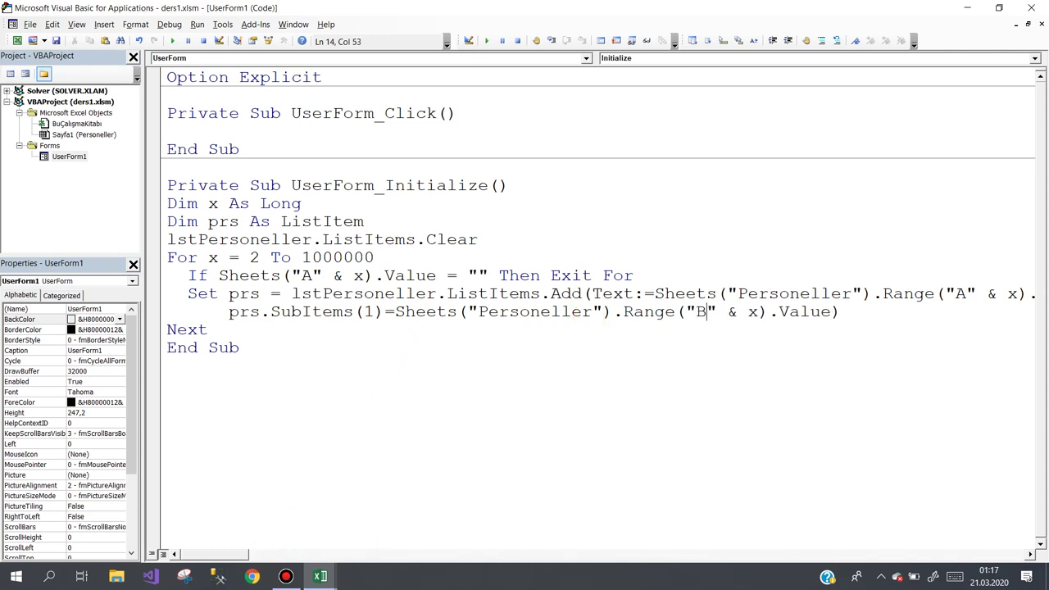
key("End")
key("Return")
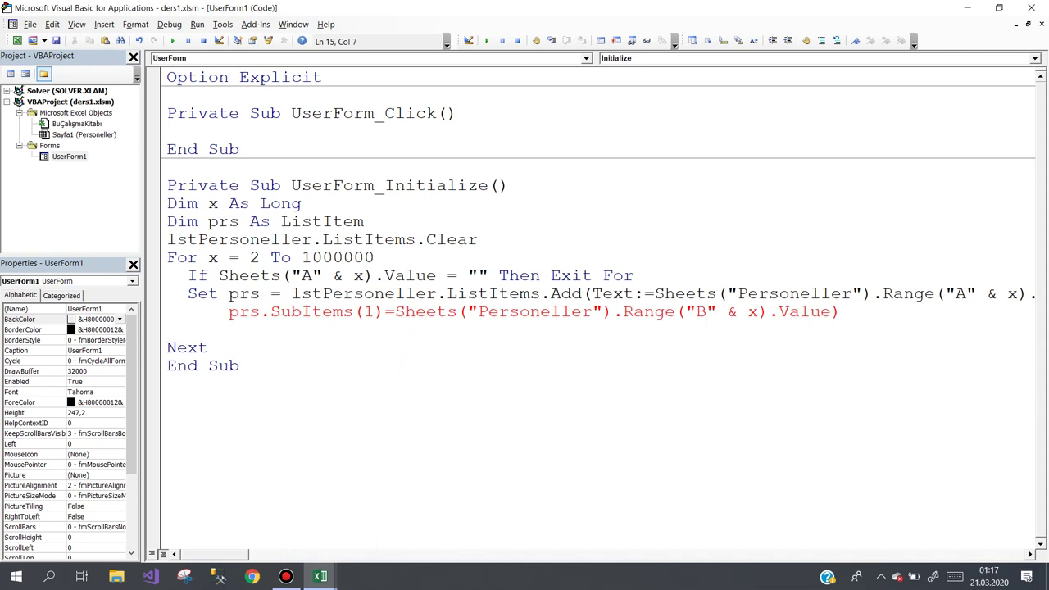
Delete the extra closing parenthesis at the end of the SubItems(1) line.
key("Up")
key("End")
key("BackSpace")
key("Return")
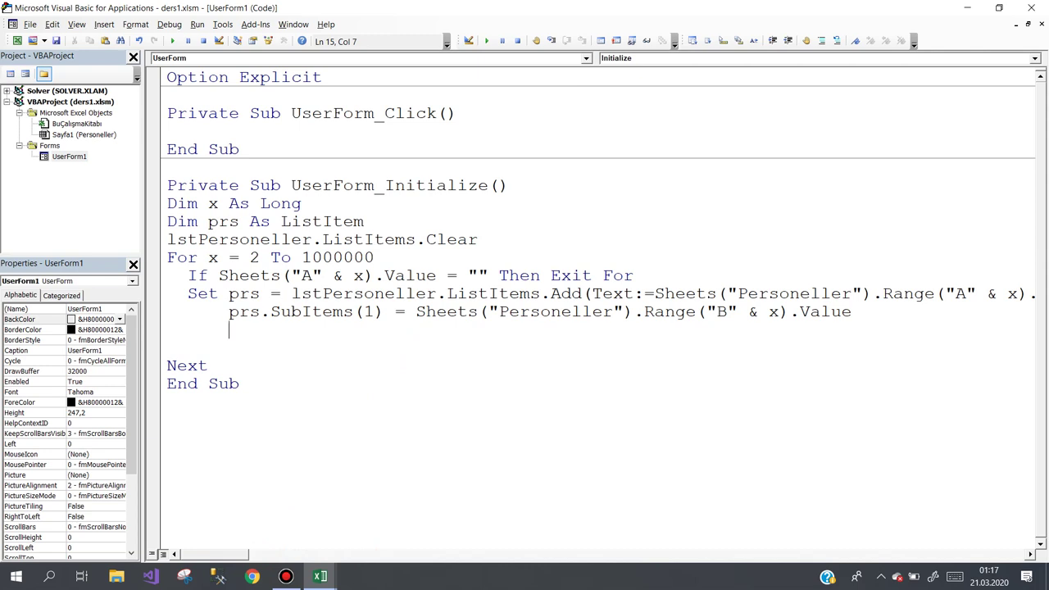
key("shift+Up")
key("ctrl+c")
left_click(229, 329)
Paste two copies of the SubItems(1) line and change their indexes to 2 and 3.
key("ctrl+v")
key("ctrl+v")
key("Up")
key("Up")
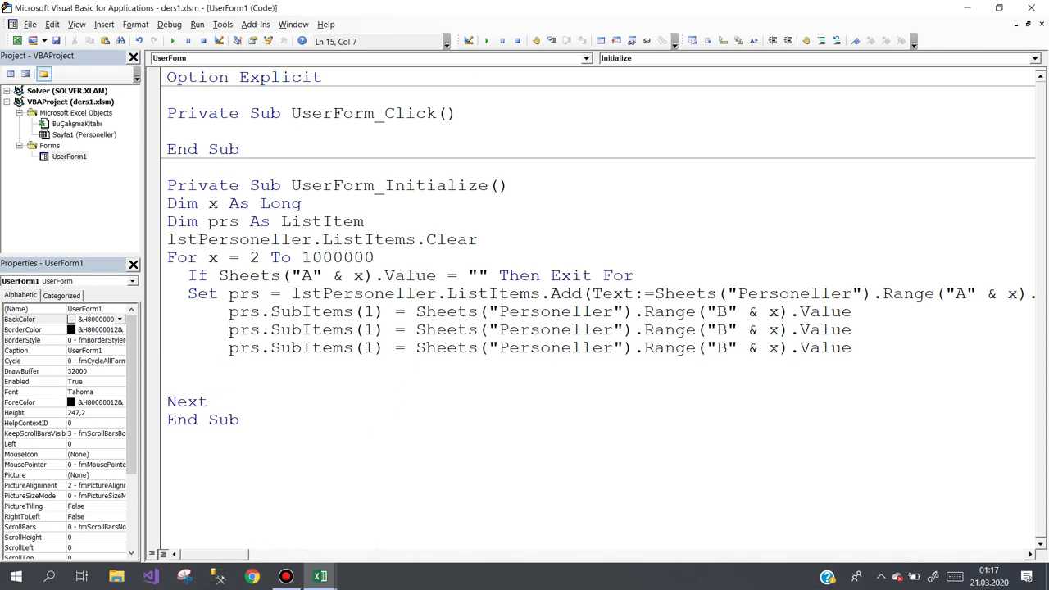
key("Right")
key("Right")
key("Right")
key("ctrl+Right")
key("ctrl+Right")
type("3")
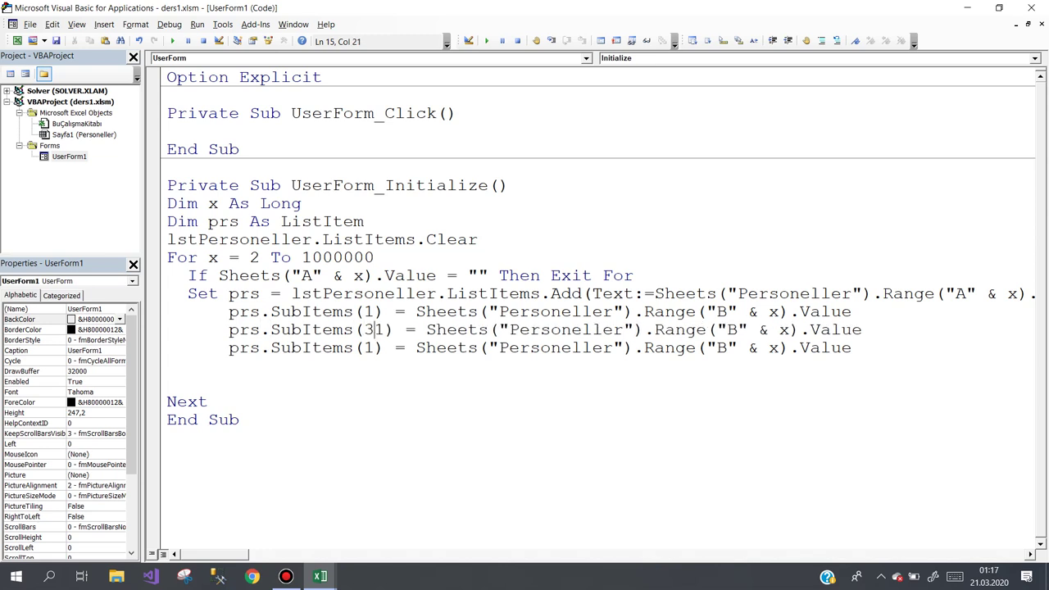
key("BackSpace")
type("2")
key("Delete")
key("Down")
key("Left")
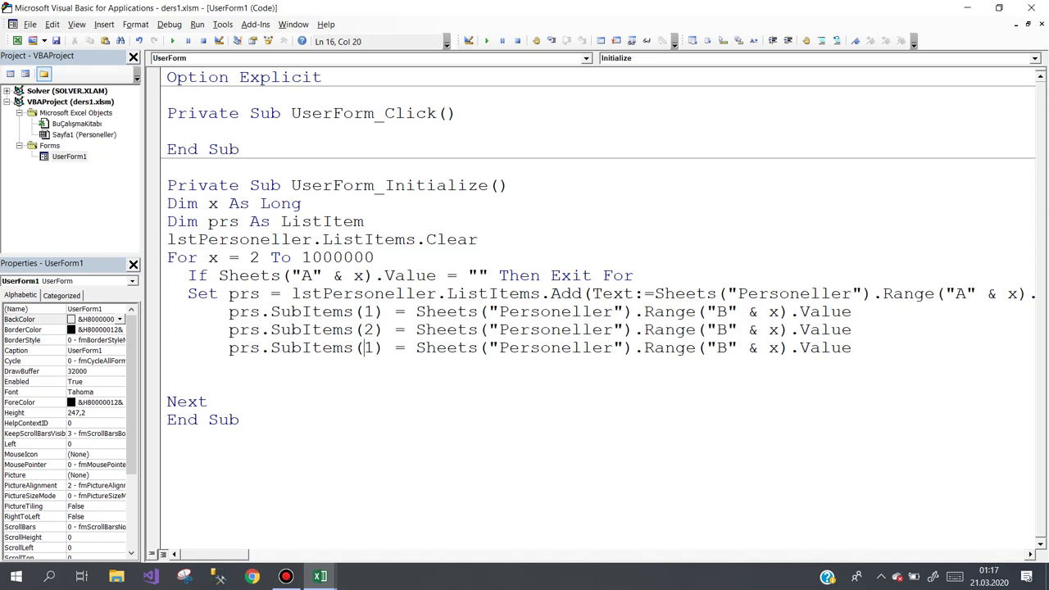
type("3")
key("Delete")
Change the column letters to "C" for SubItems(2) and "D" for SubItems(3).
double_click(719, 330)
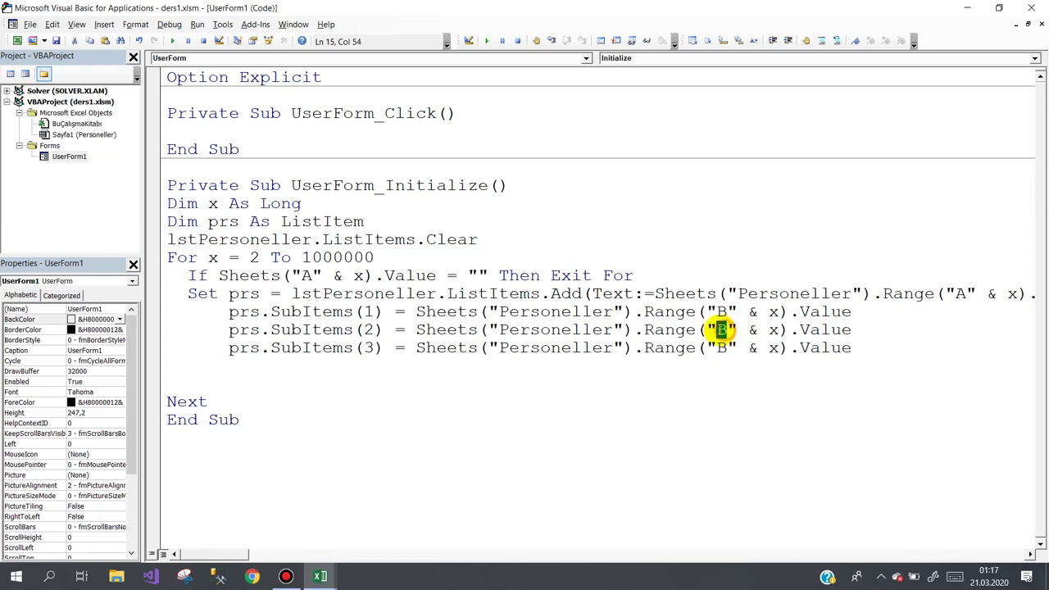
type("C")
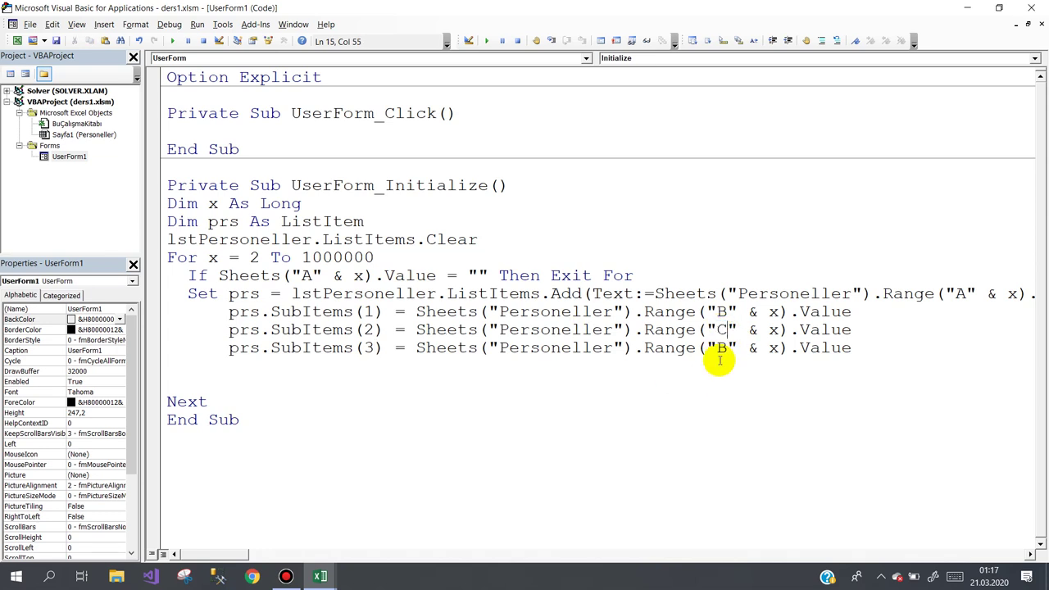
double_click(719, 348)
type("D")
left_click(650, 388)
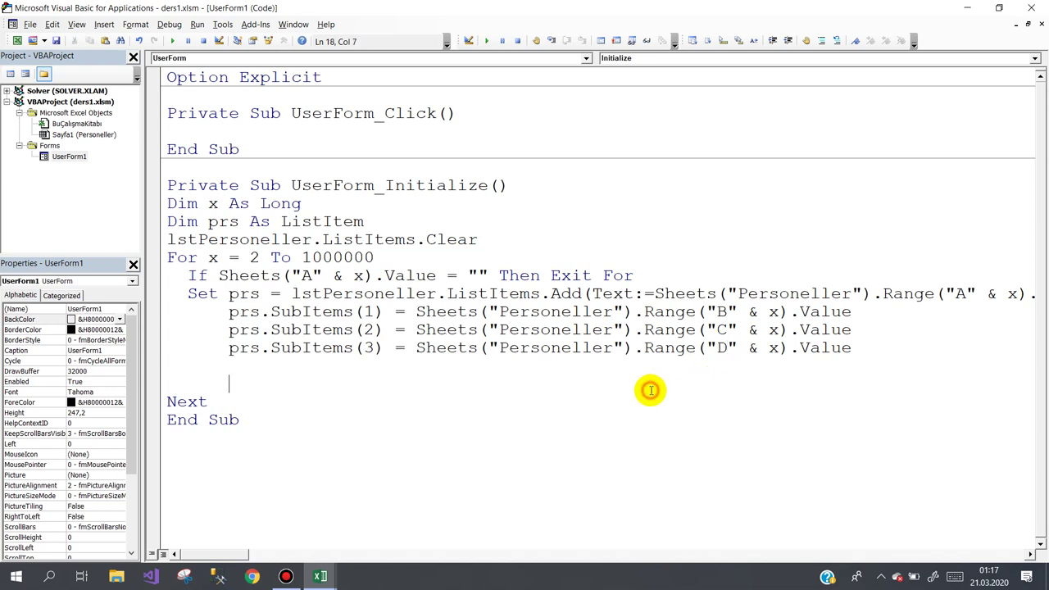
left_click(172, 40)
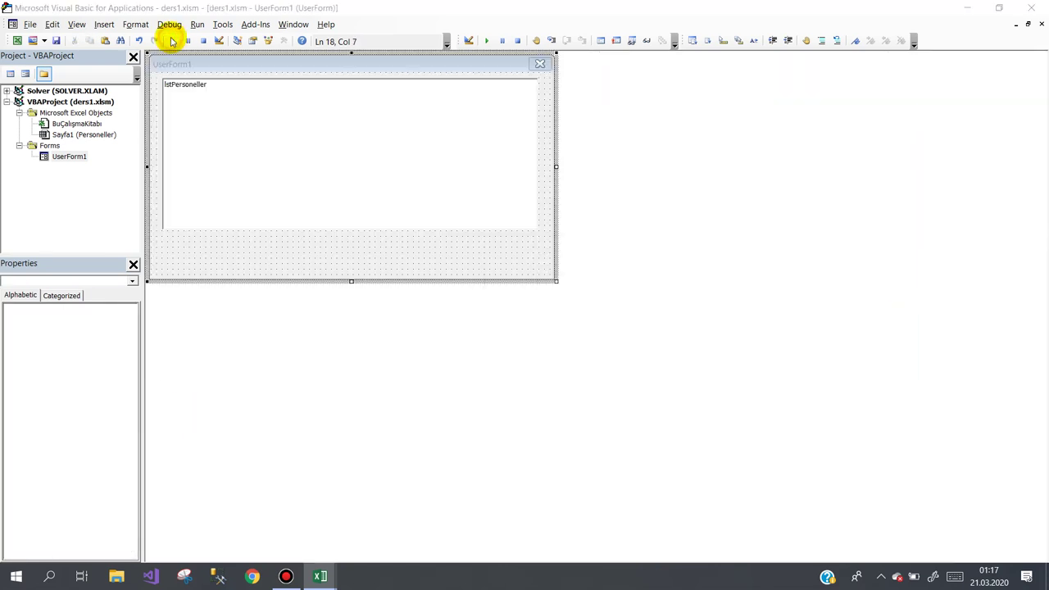
left_click(506, 344)
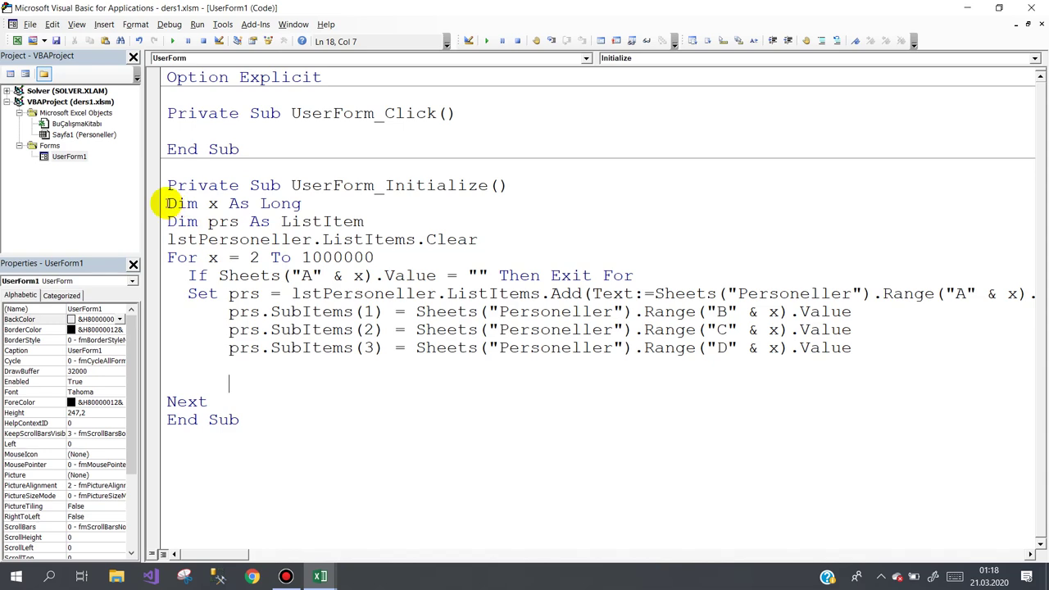
mouse_move(168, 204)
left_mouse_down()
mouse_move(336, 360)
mouse_move(338, 379)
left_mouse_up()
left_click(312, 395)
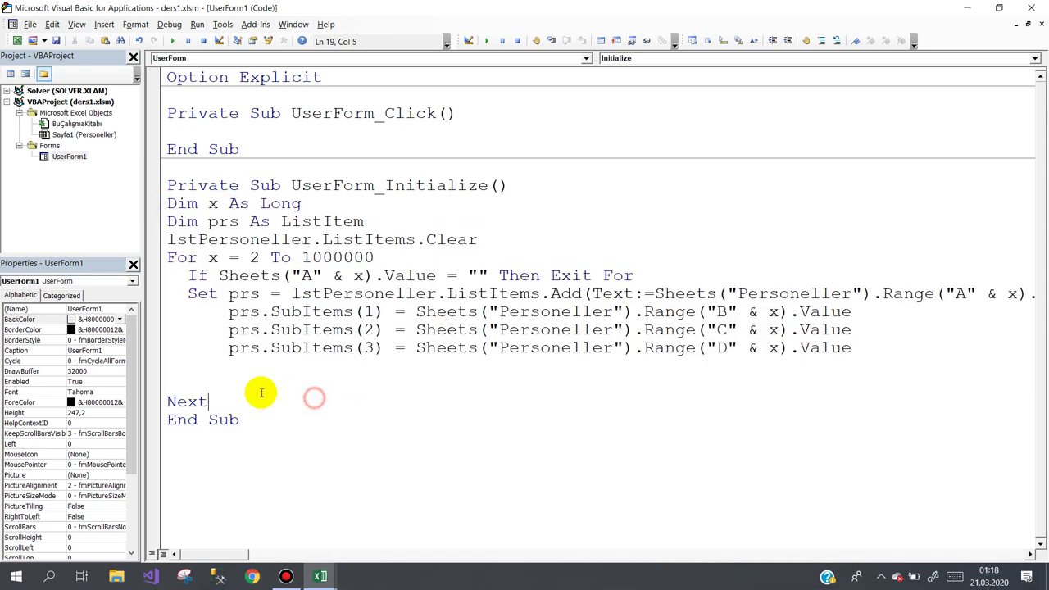
mouse_move(229, 401)
left_mouse_down()
mouse_move(139, 327)
mouse_move(131, 211)
left_mouse_up()
key("ctrl+c")
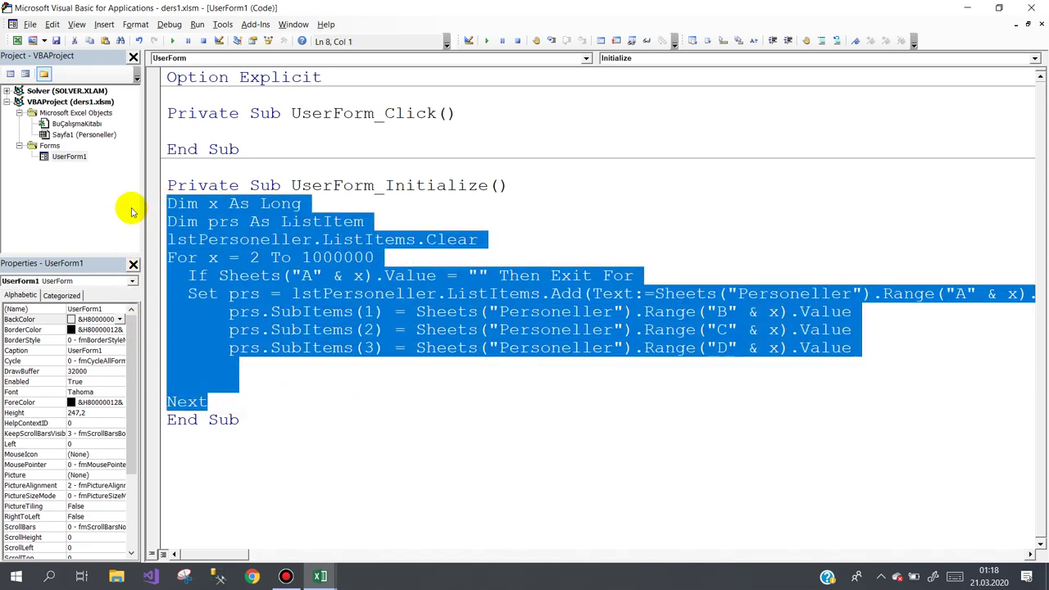
Paste the loop into a new UserForm_Activate, run it, and debug the Subscript out of range error.
key("Delete")
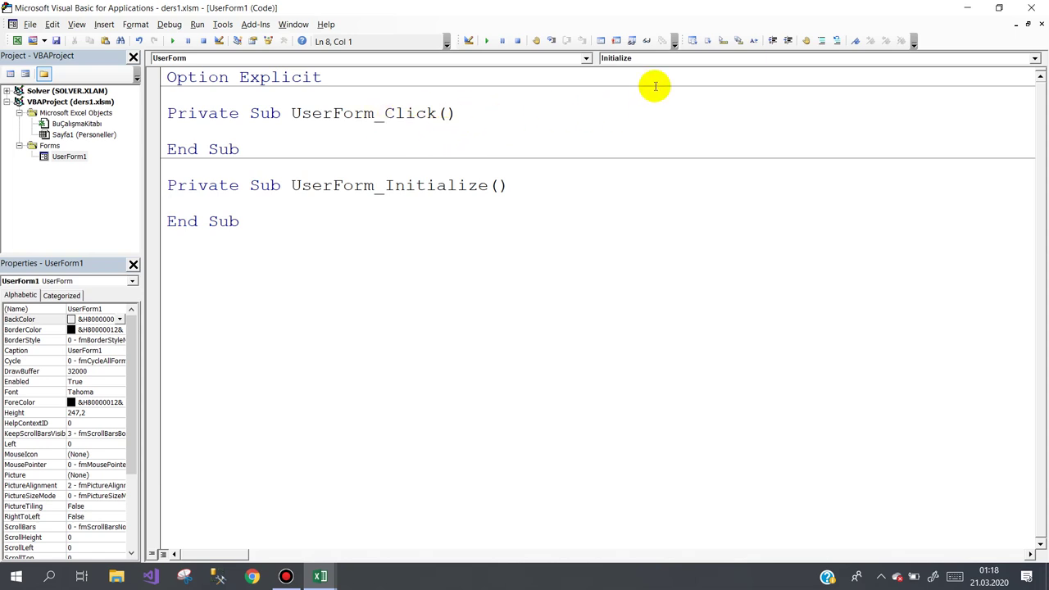
left_click(650, 57)
scroll(656, 99, "up", 3)
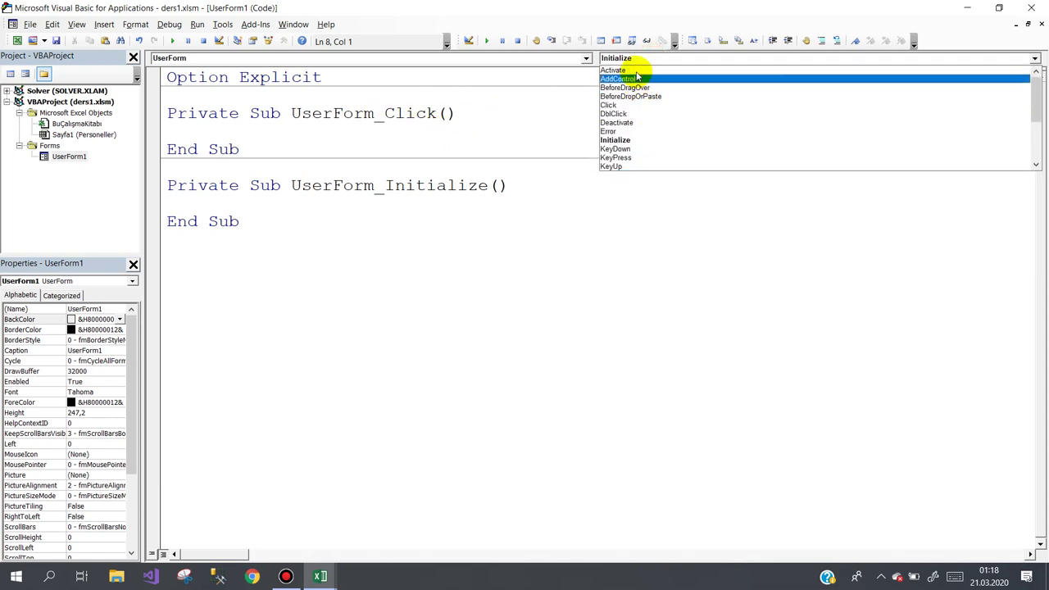
left_click(623, 69)
key("ctrl+v")
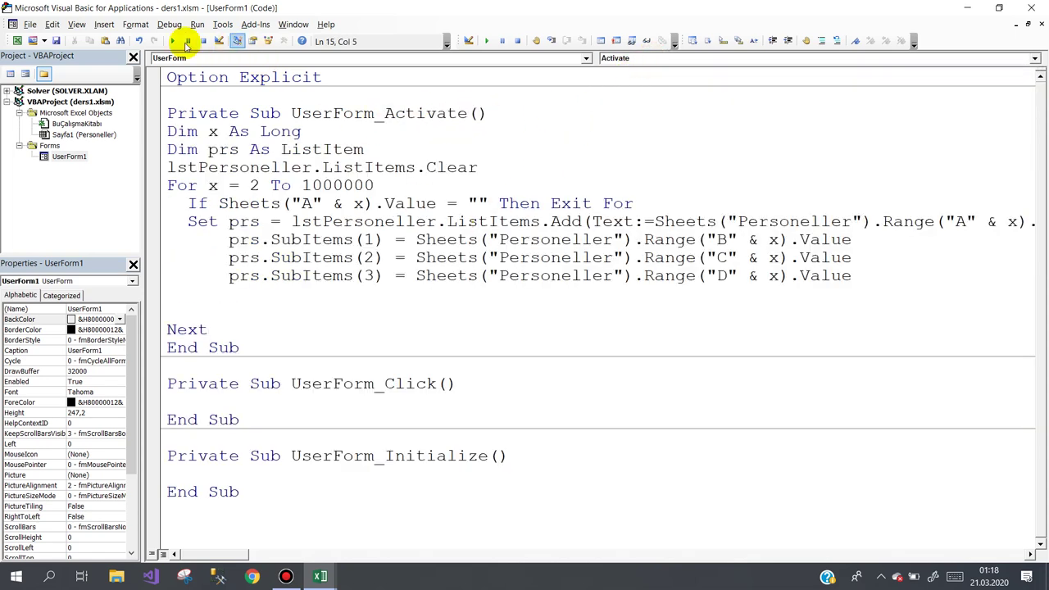
left_click(174, 41)
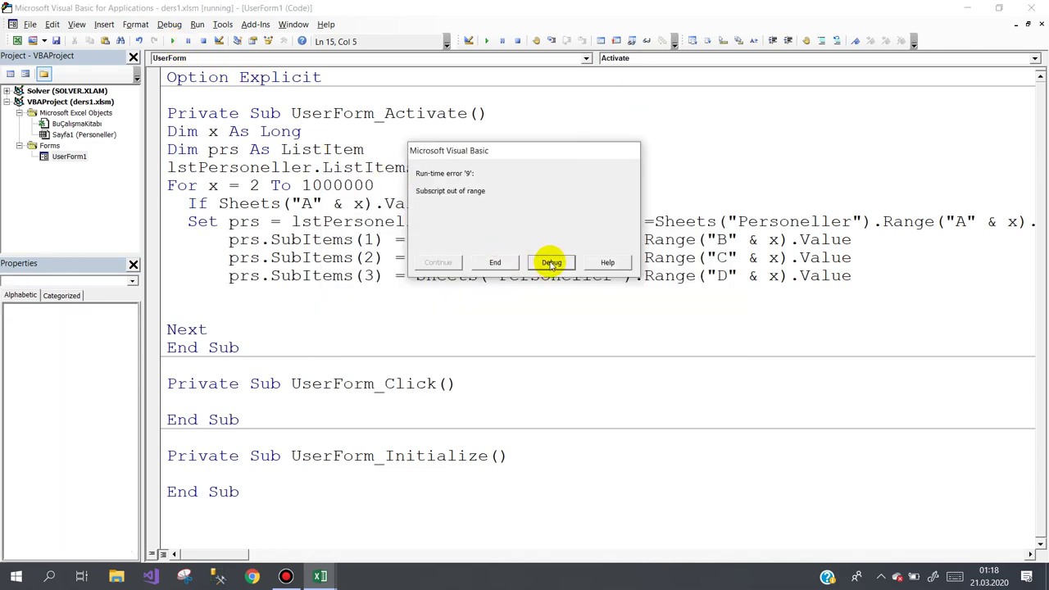
left_click(552, 262)
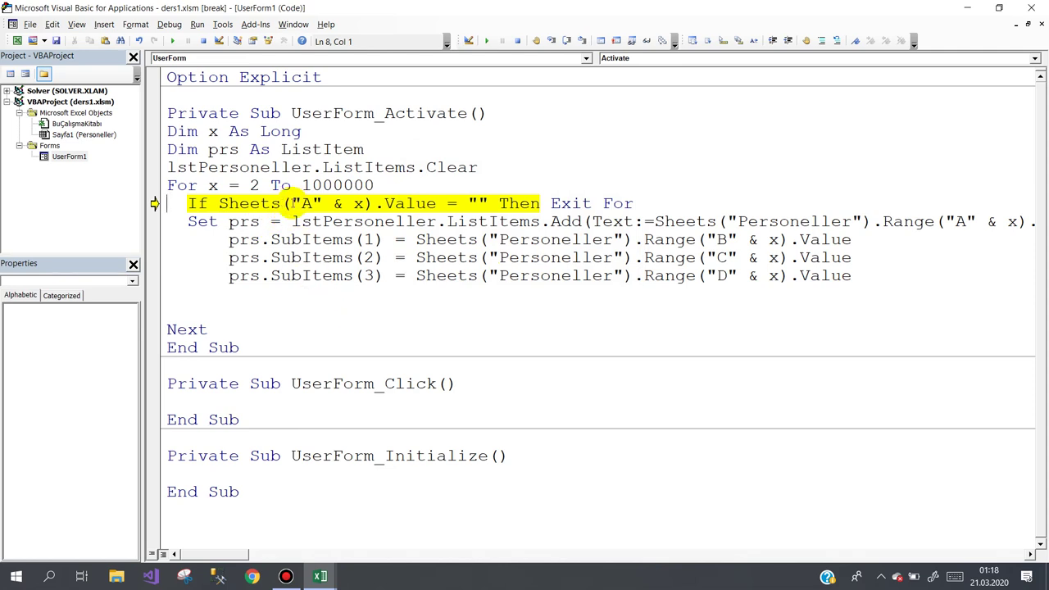
Change the If line to Sheets("Personeller").Range("A" & x).Value and run the form to list three personnel.
left_click(291, 203)
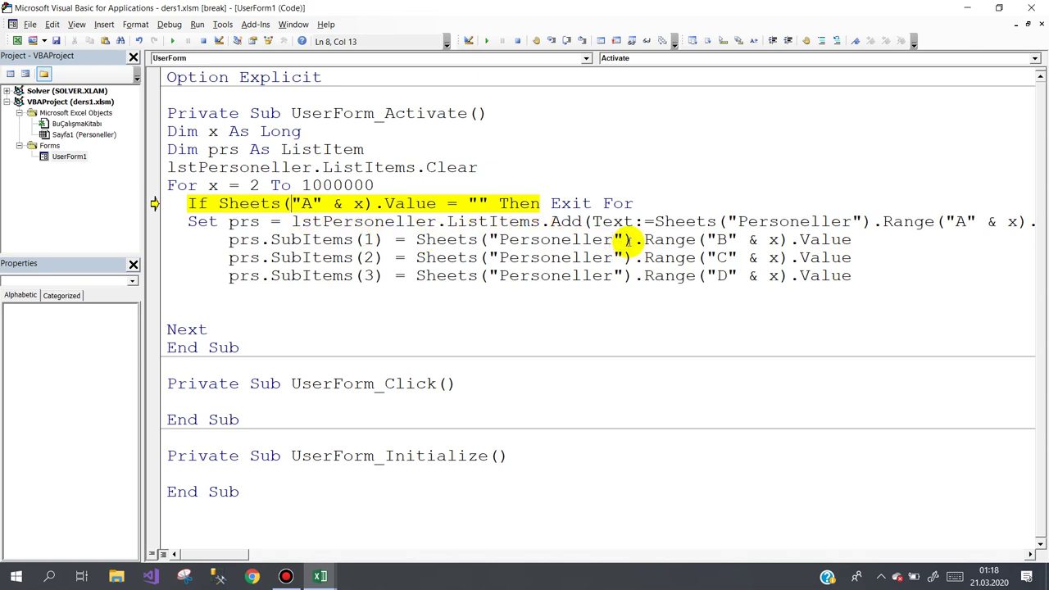
left_click_drag(625, 239, 481, 239)
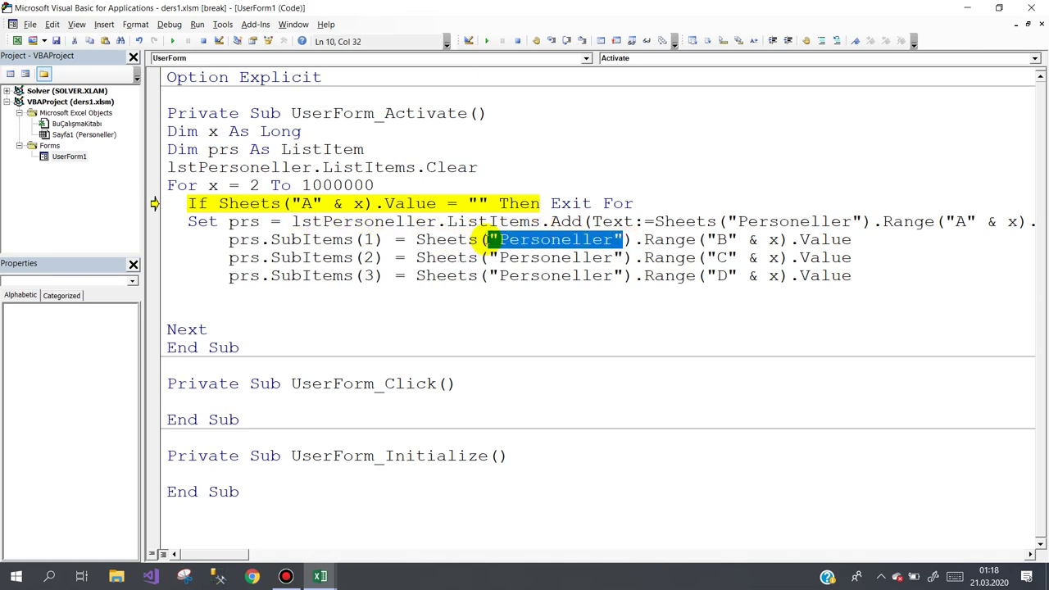
left_click(282, 204)
type("(\"Personeller\"")
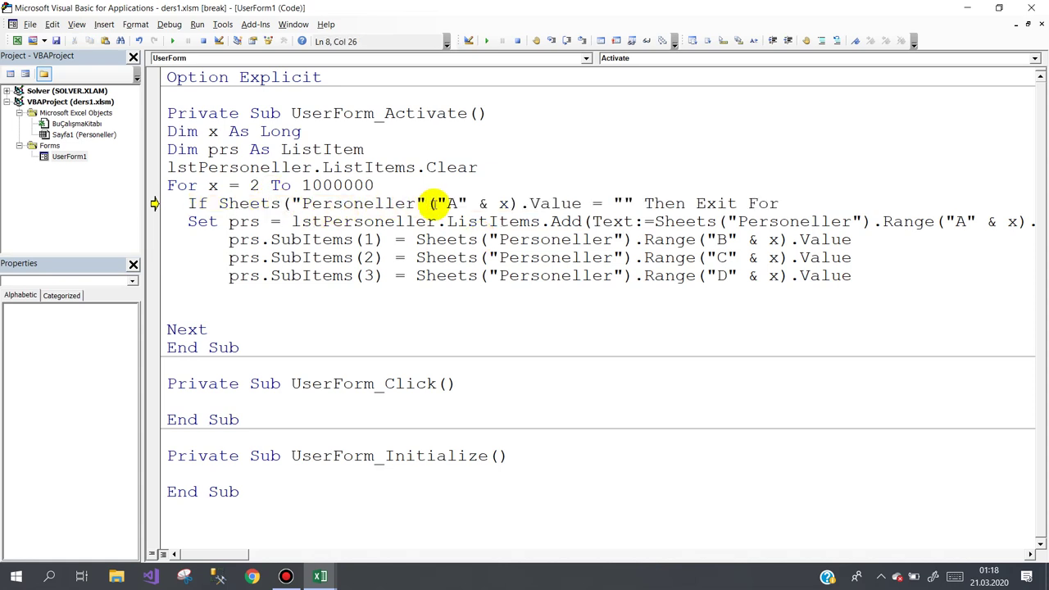
type(")")
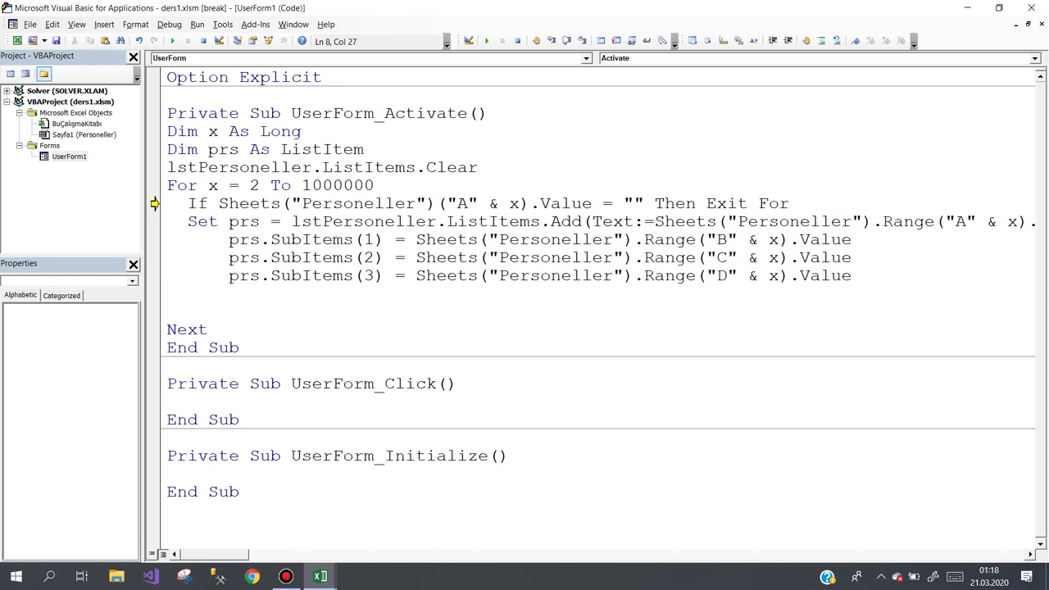
type(".range")
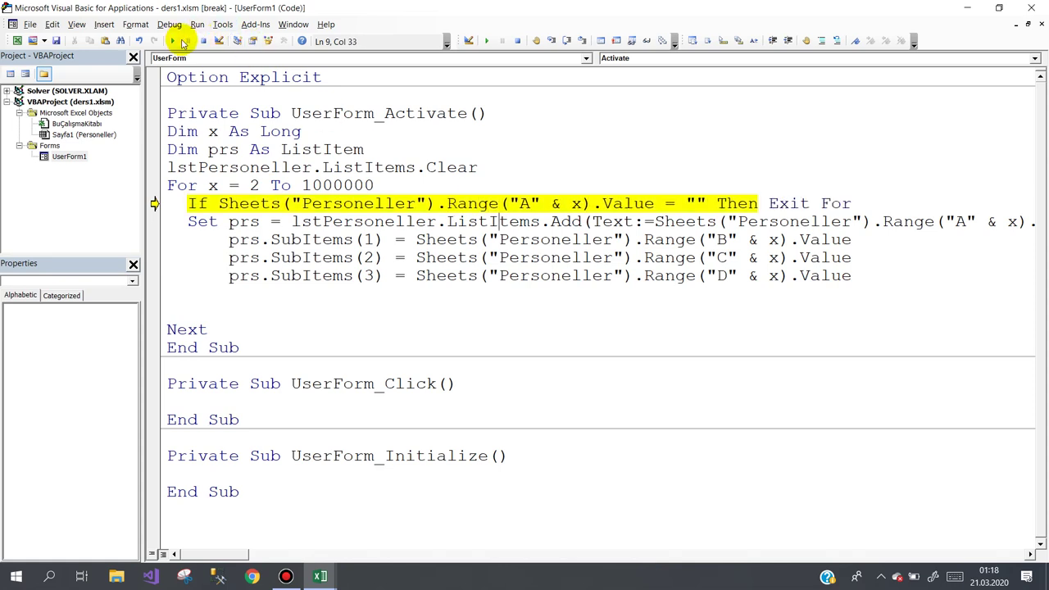
left_click(173, 40)
left_click(440, 218)
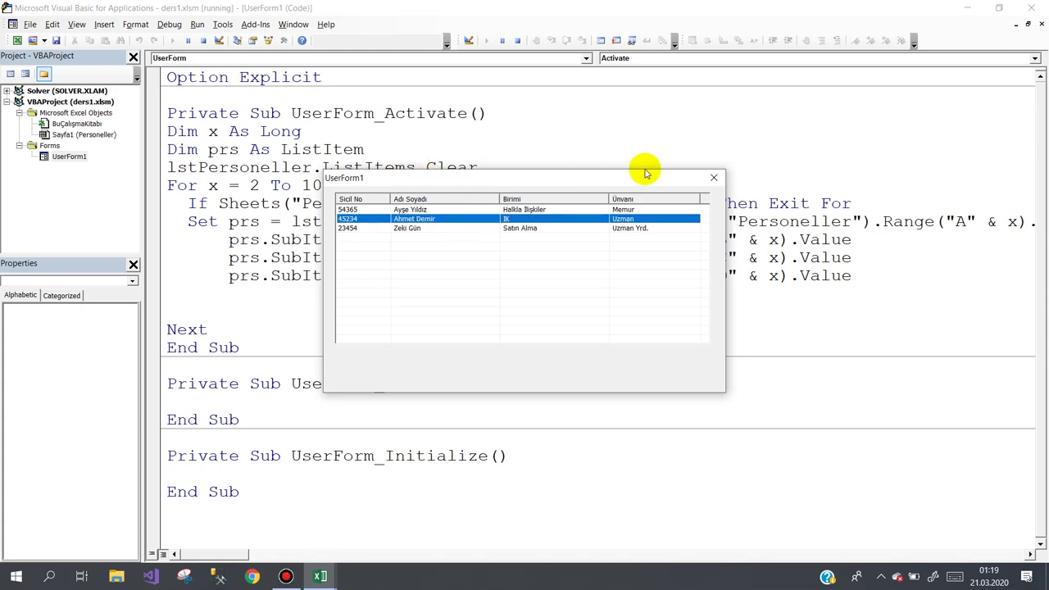
Cut the loop from UserForm_Activate and paste it into UserForm_Initialize.
left_click(711, 179)
double_click(304, 246)
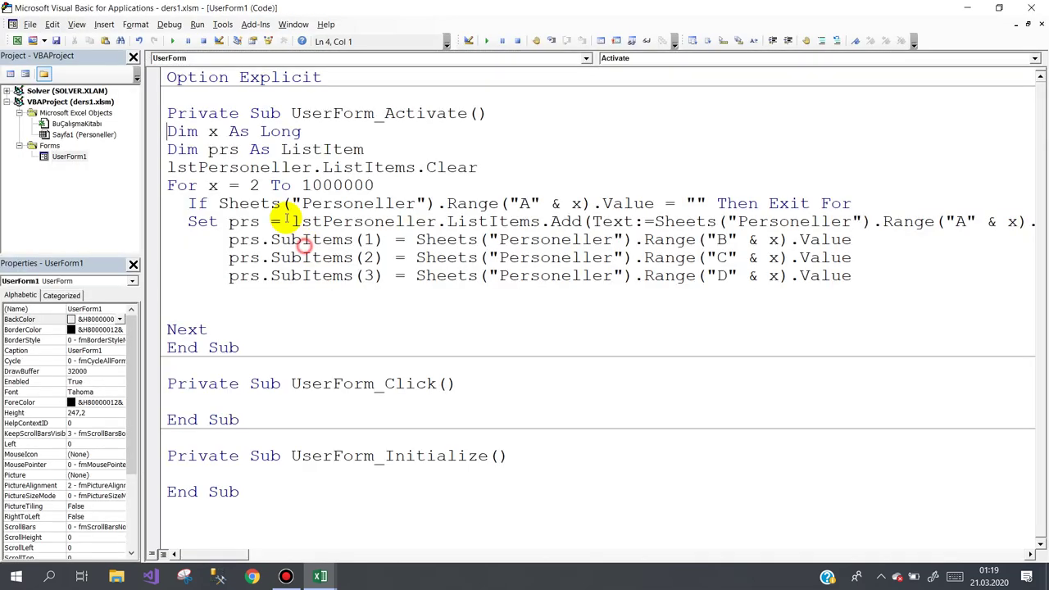
left_click_drag(167, 131, 298, 325)
key("ctrl+c")
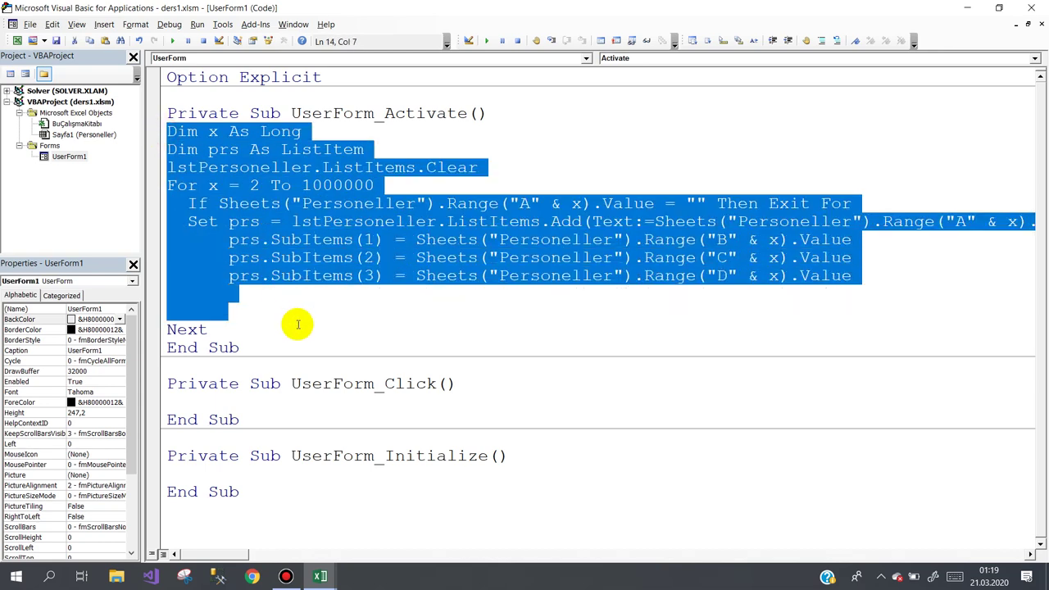
key("Delete")
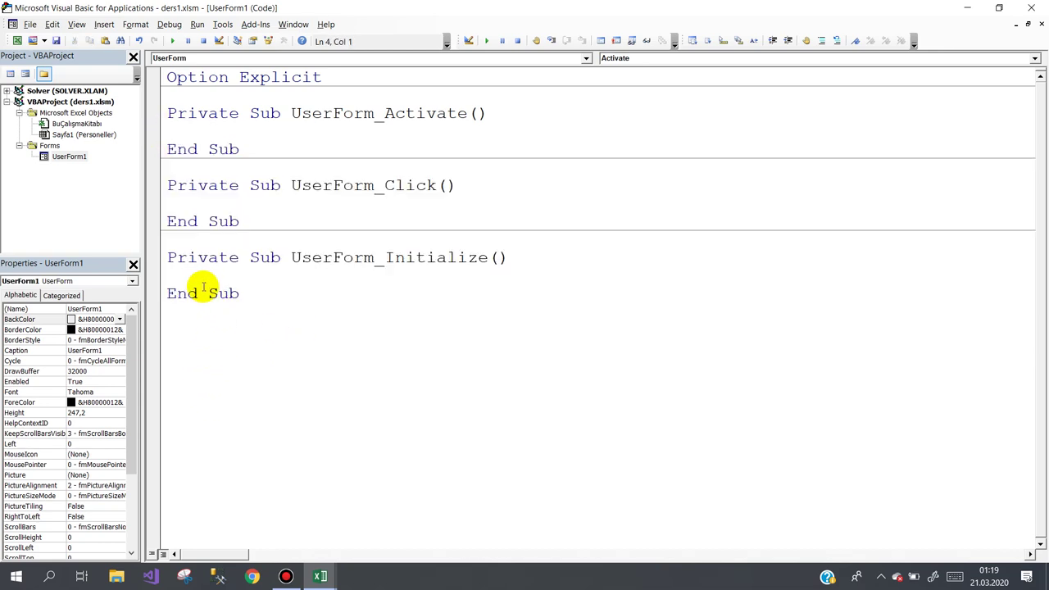
key("ctrl+v")
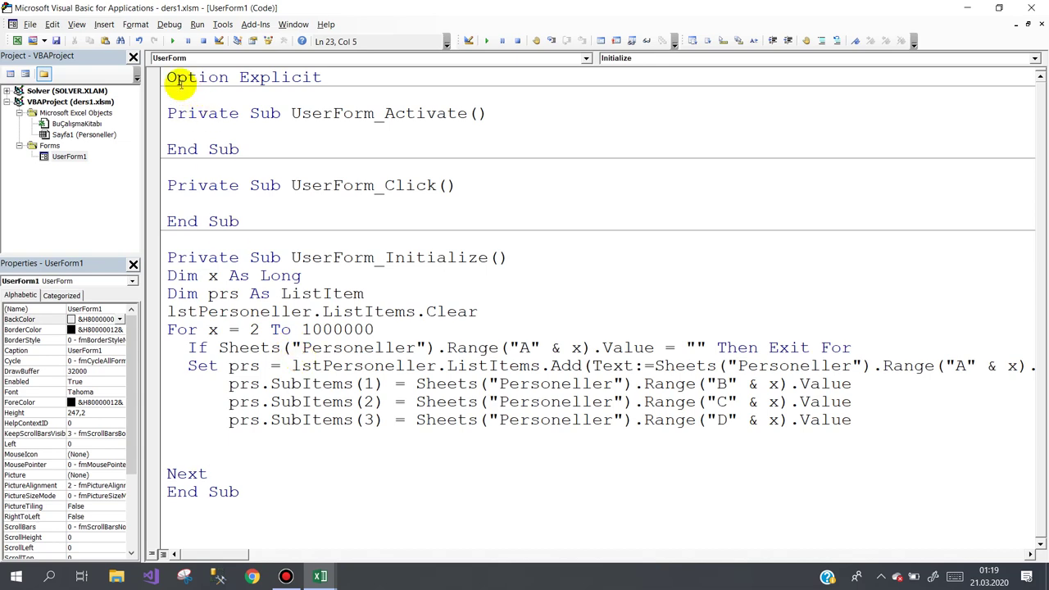
Run the form, select several personnel rows in the list, then close it.
left_click(171, 41)
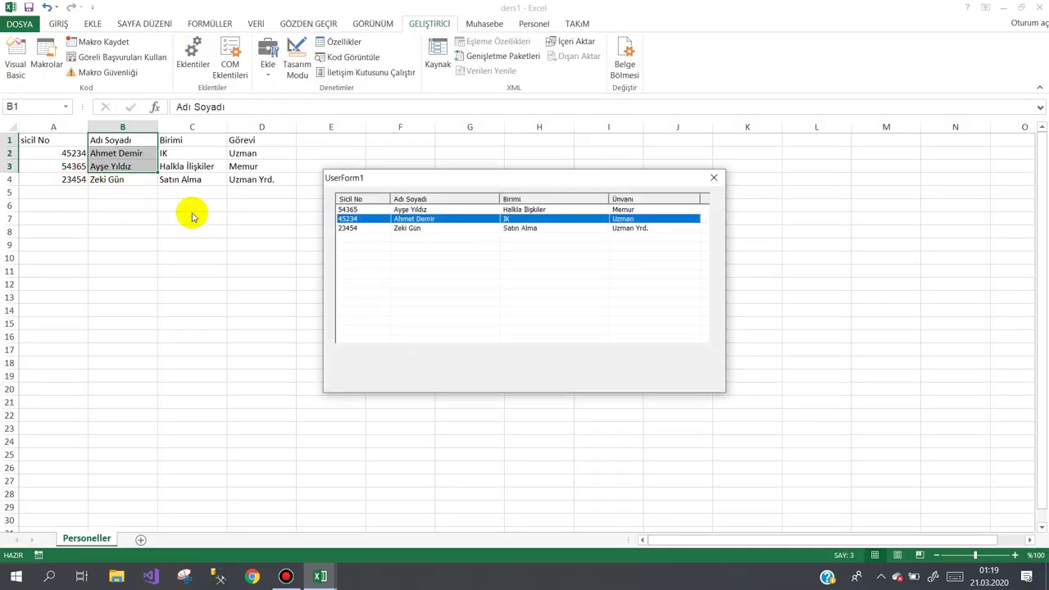
left_click(362, 210)
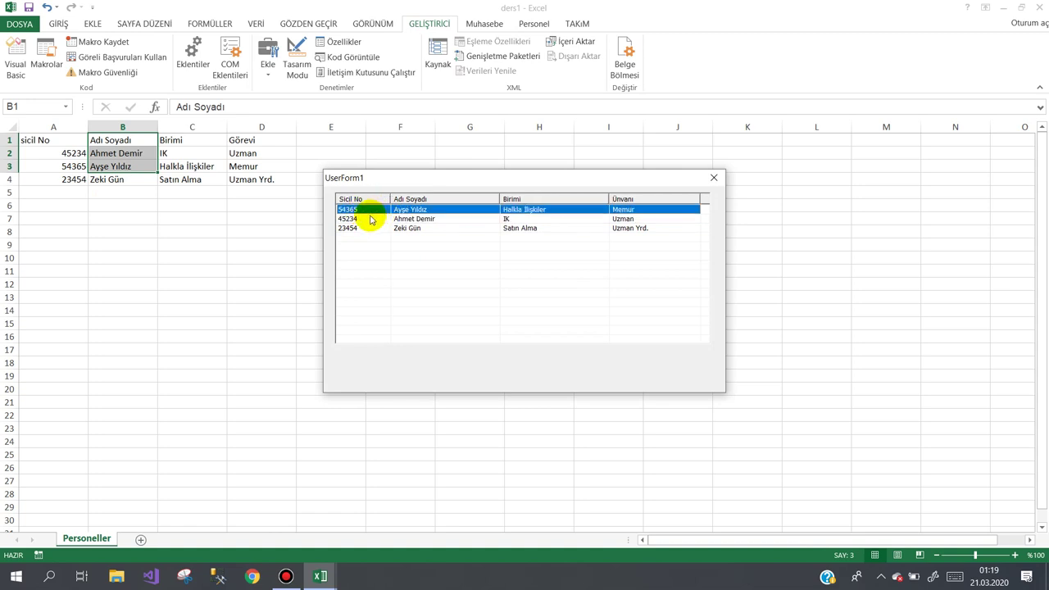
left_click(370, 219)
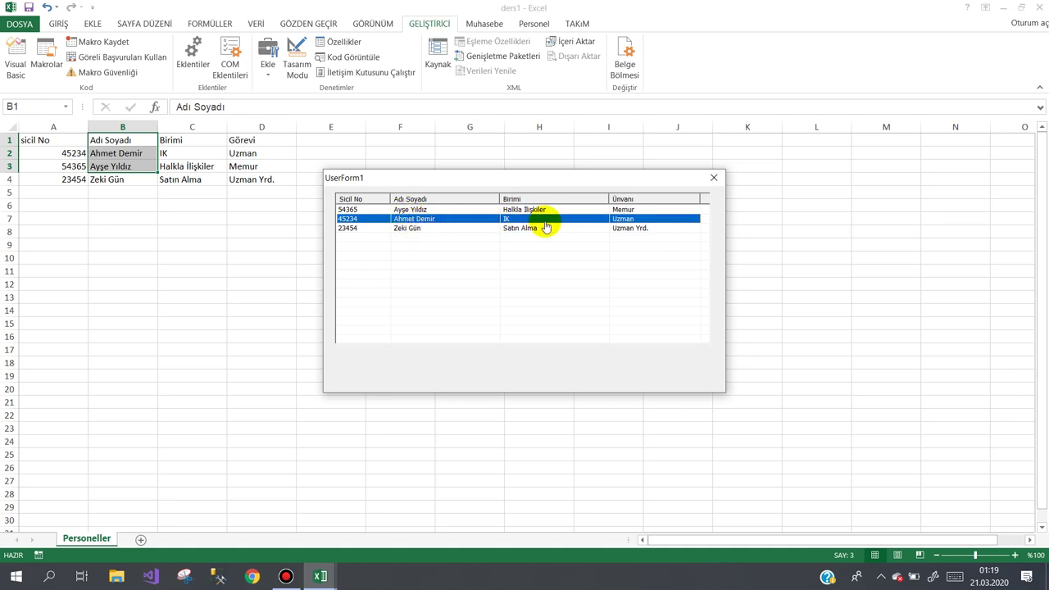
left_click(614, 228)
left_click(592, 210)
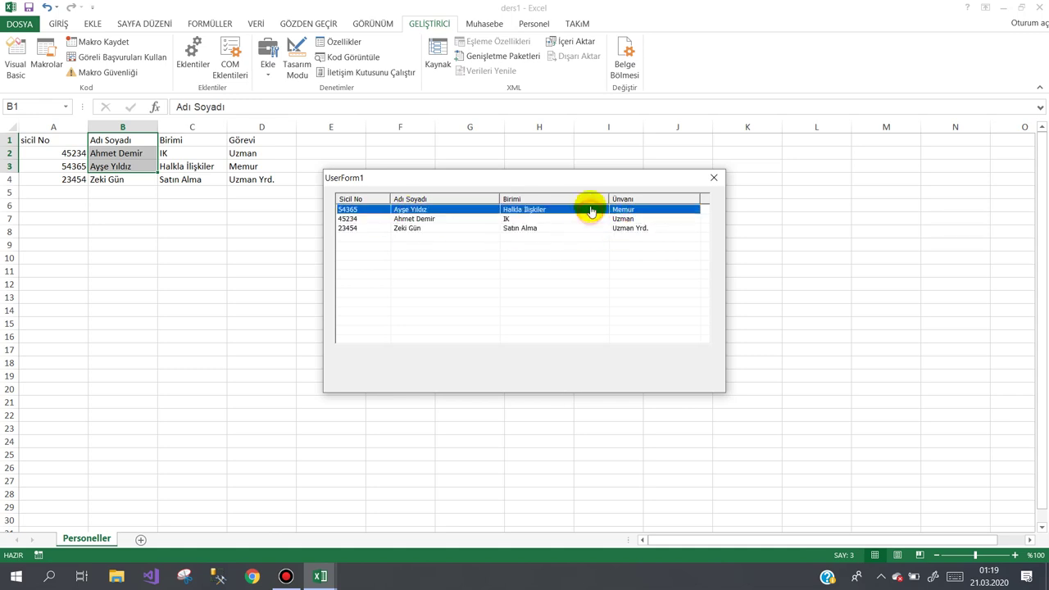
left_click(714, 178)
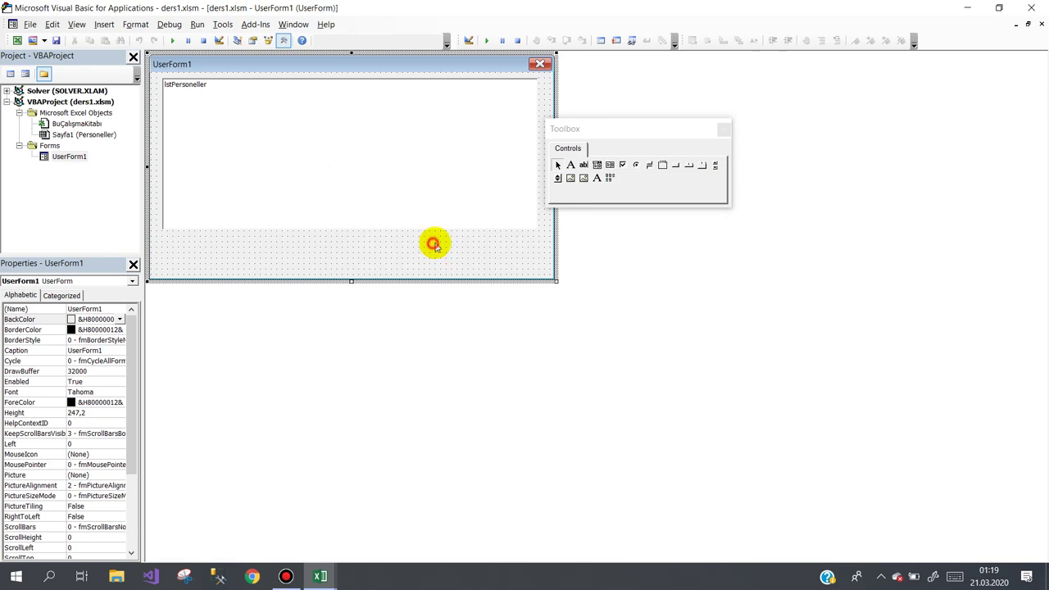
left_click(677, 167)
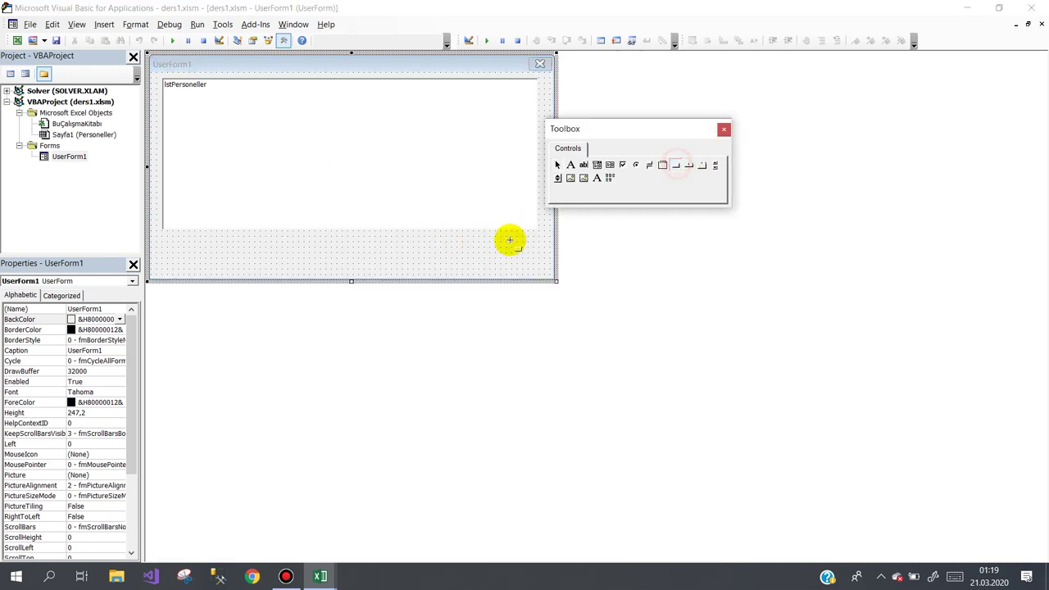
left_click_drag(533, 237, 400, 270)
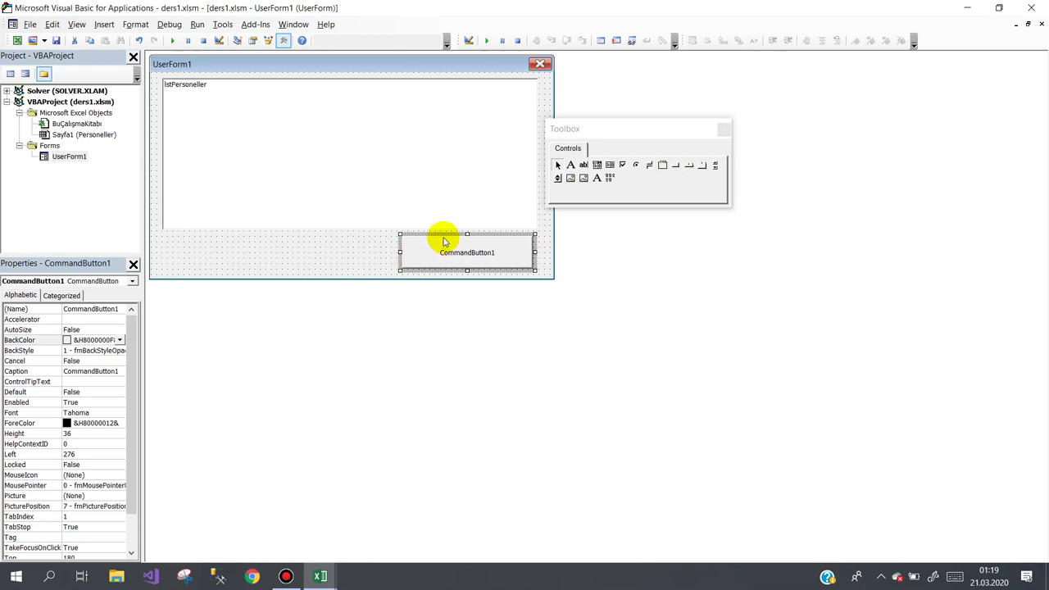
left_click_drag(444, 239, 356, 239)
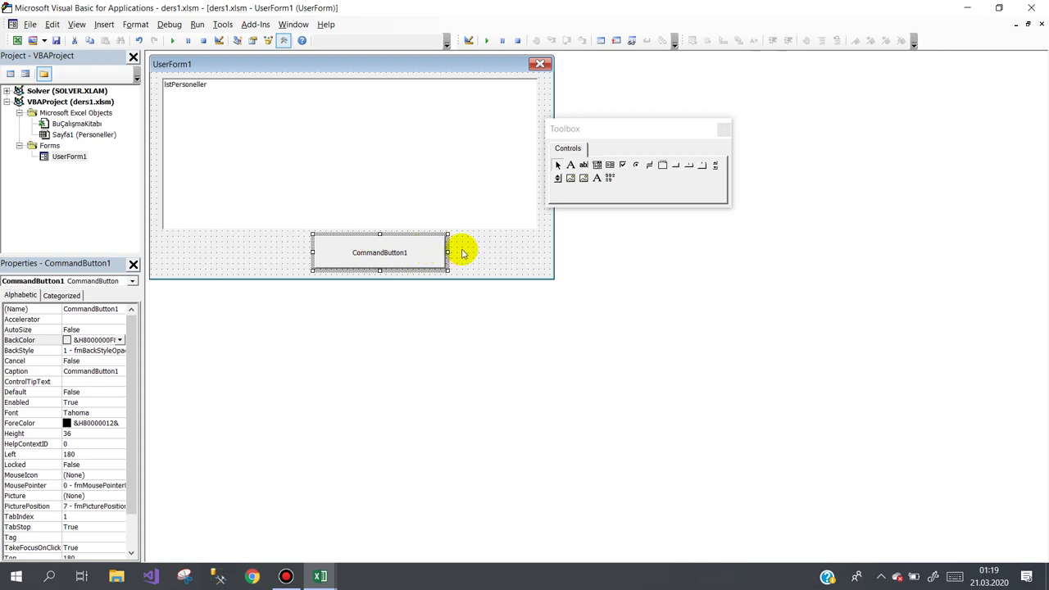
key("Delete")
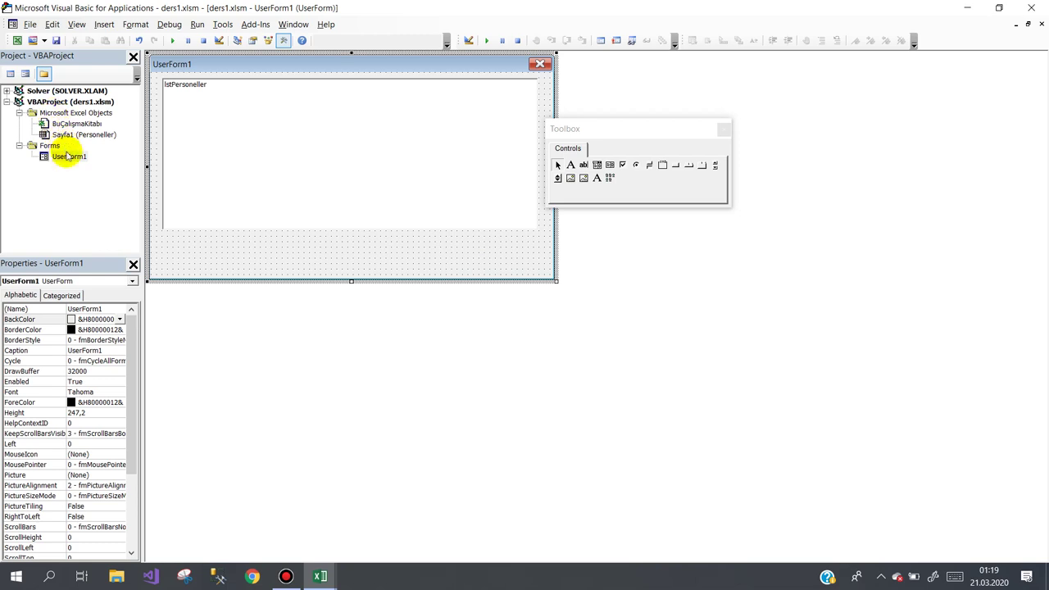
Rename the form to frmPersoneller and insert a new, enlarged UserForm1.
left_click(68, 157)
left_click(57, 310)
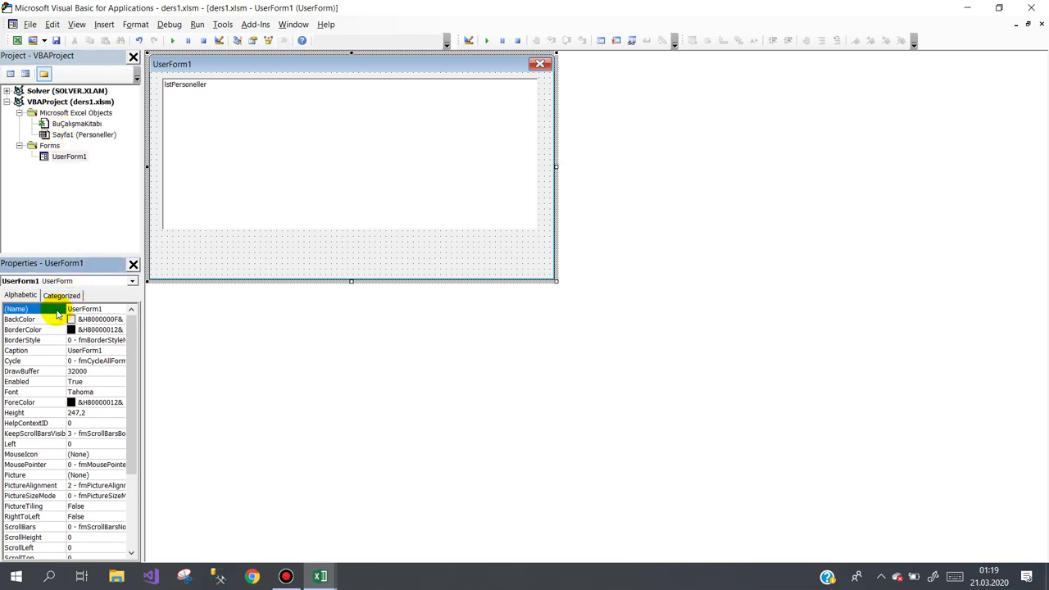
type("frm")
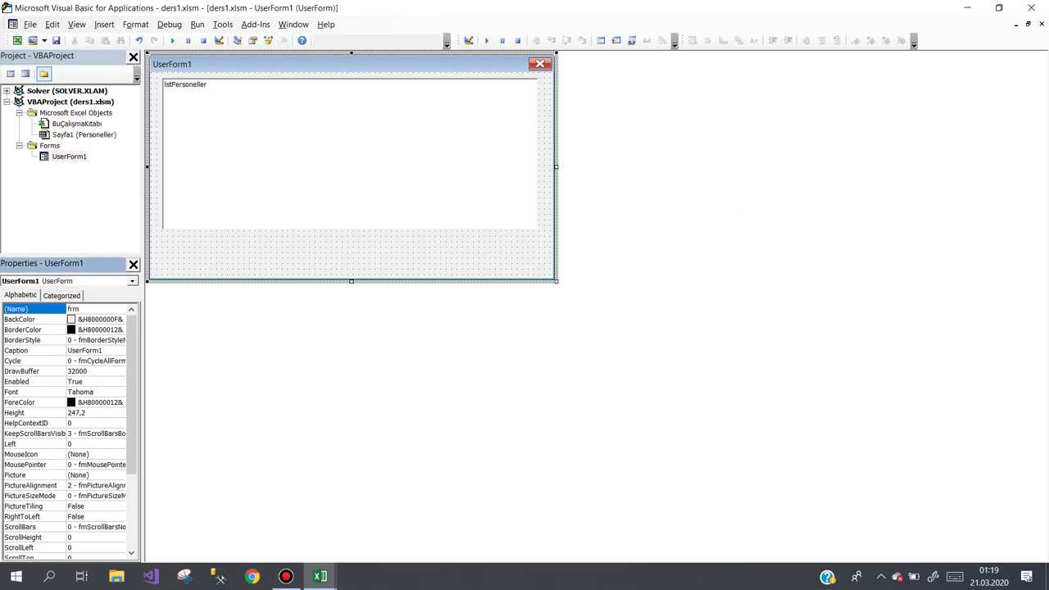
type("Personell")
left_click(57, 314)
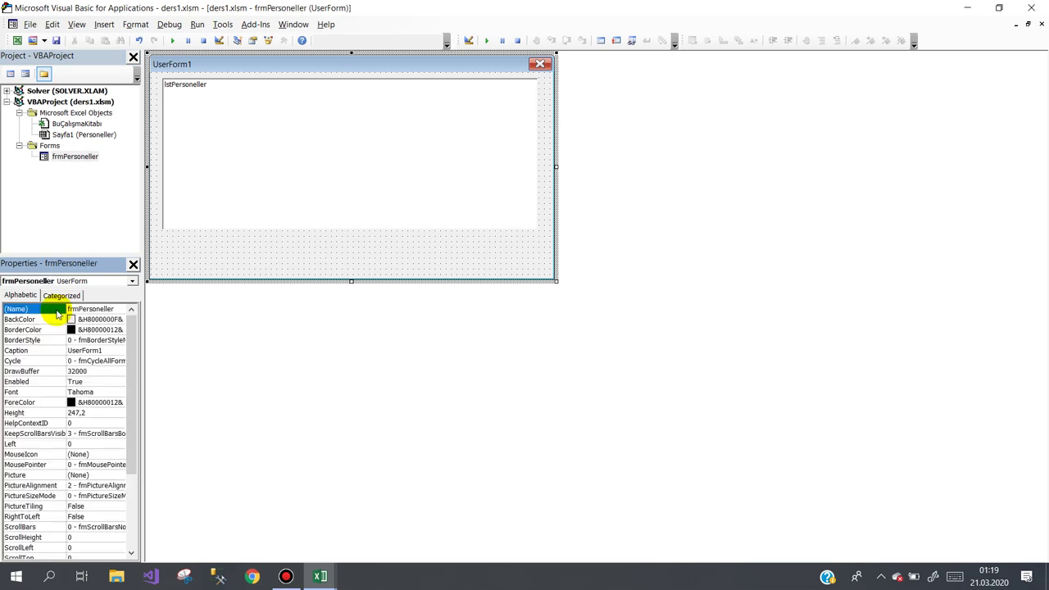
left_click(33, 40)
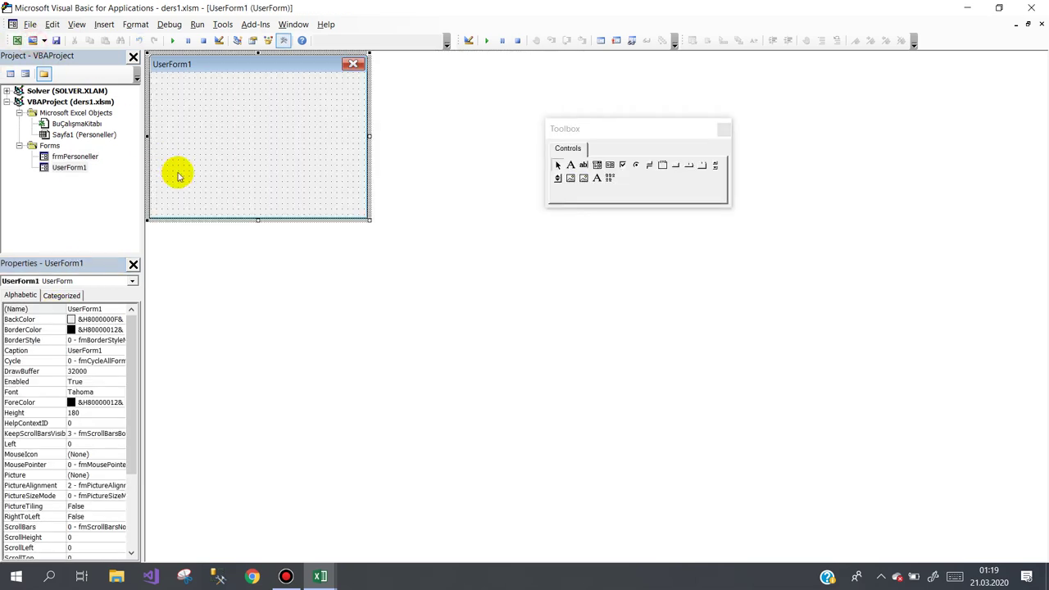
mouse_move(368, 219)
left_mouse_down()
mouse_move(555, 292)
mouse_move(564, 308)
left_mouse_up()
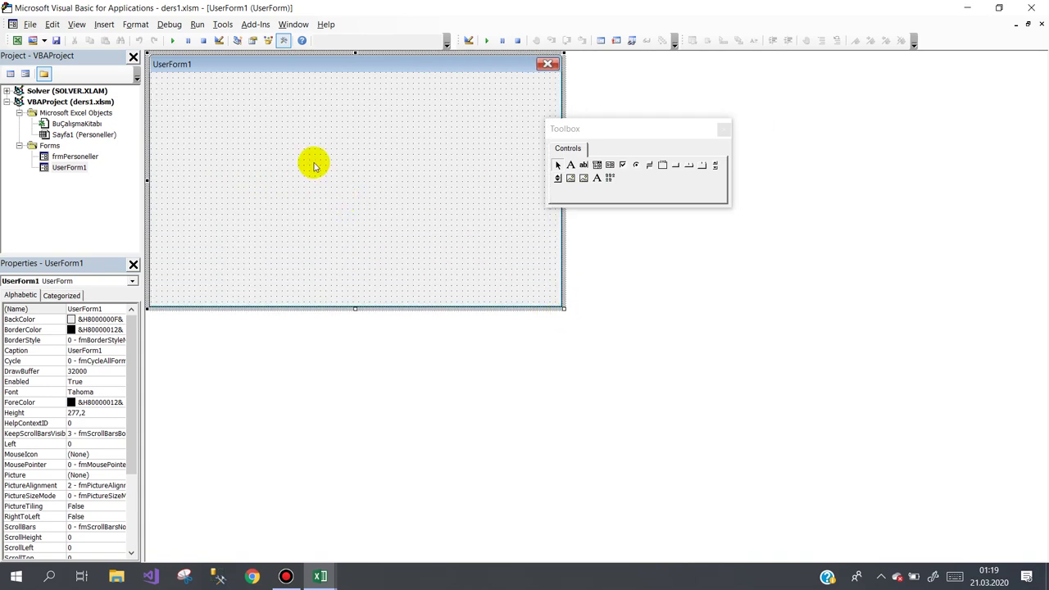
Copy lstPersoneller from frmPersoneller and paste it near the top-left of UserForm1.
double_click(74, 156)
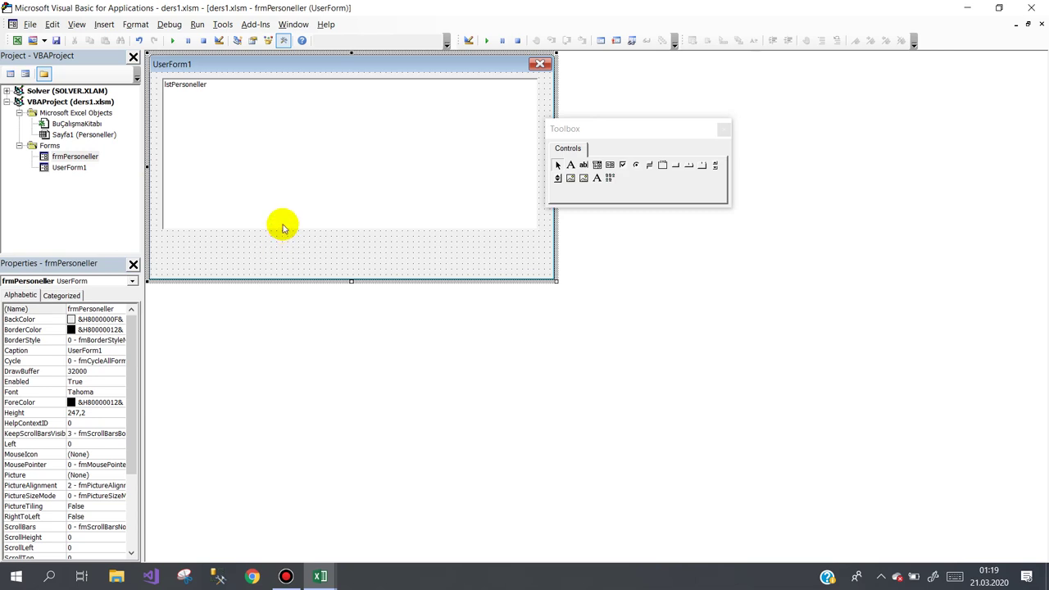
right_click(281, 226)
left_click(293, 246)
double_click(69, 167)
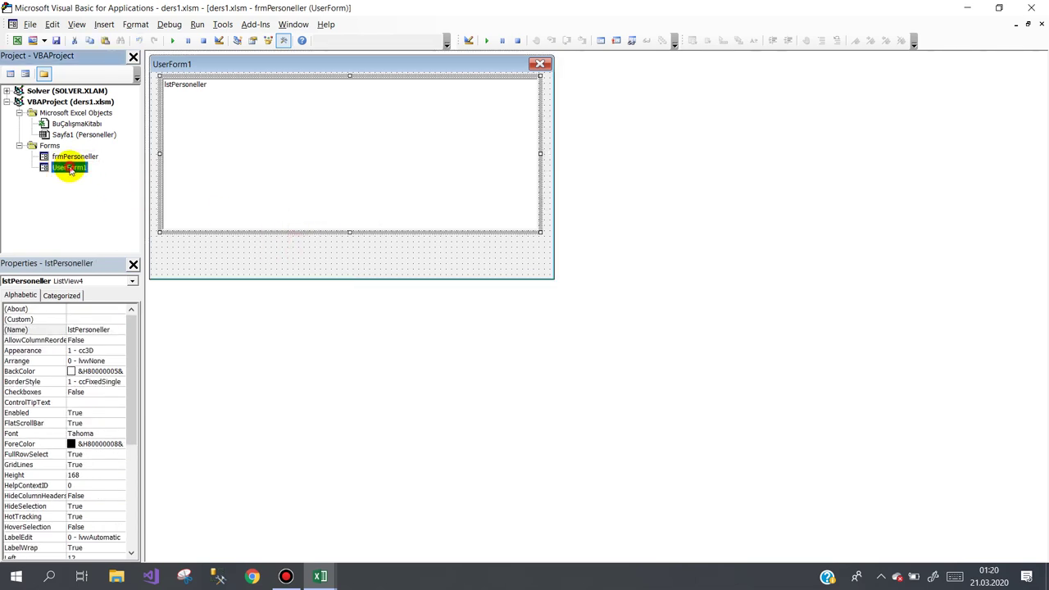
right_click(172, 143)
left_click(191, 165)
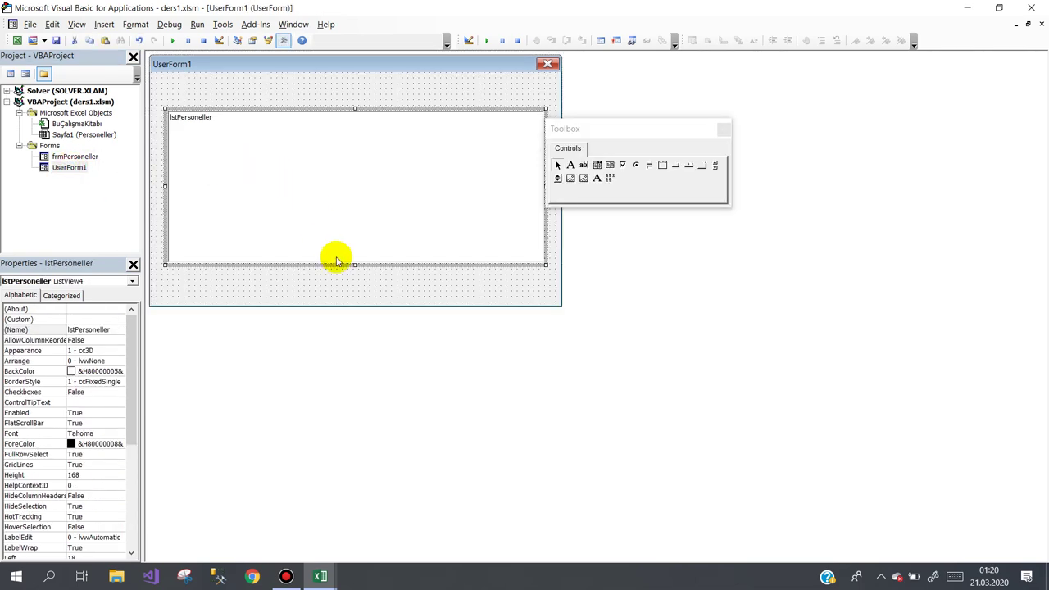
left_click_drag(335, 266, 323, 235)
left_click(381, 273)
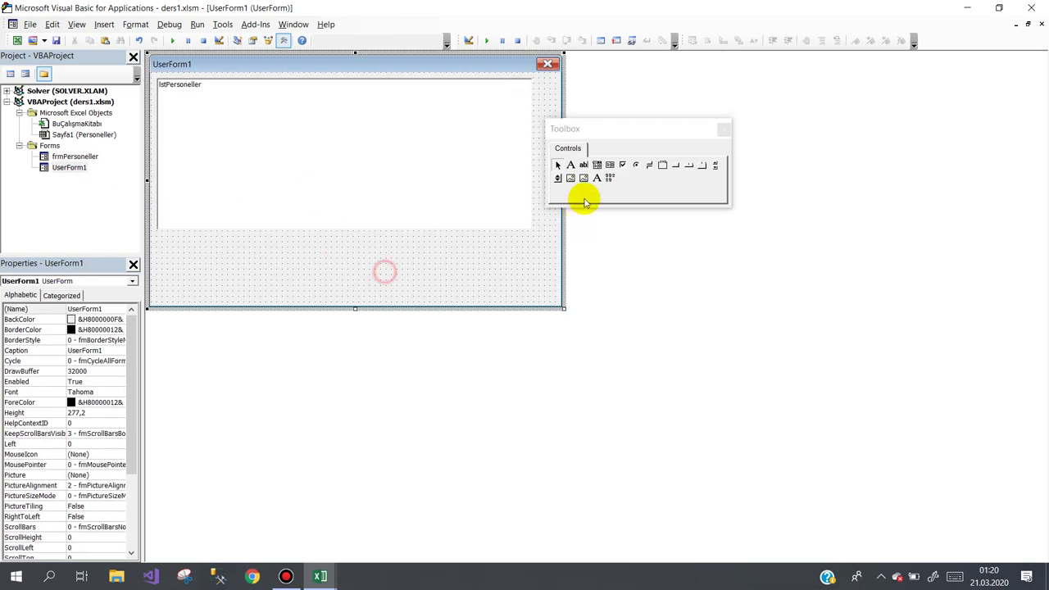
Draw a CommandButton captioned 'Personel Ekle' below the list and shrink the form height to 260,4.
left_click(677, 164)
left_click_drag(527, 237, 425, 280)
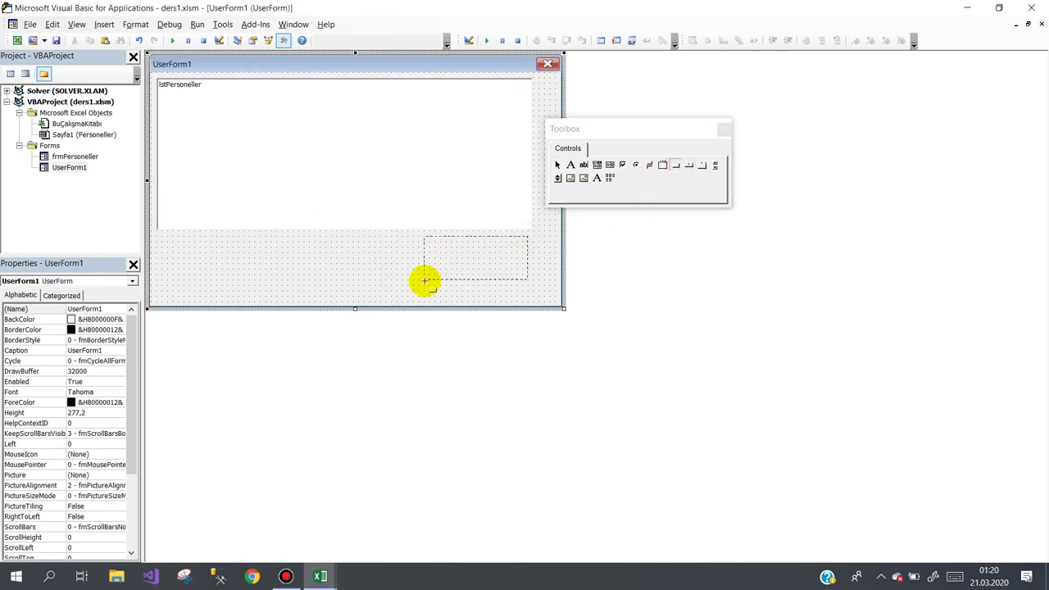
left_click_drag(417, 273, 416, 276)
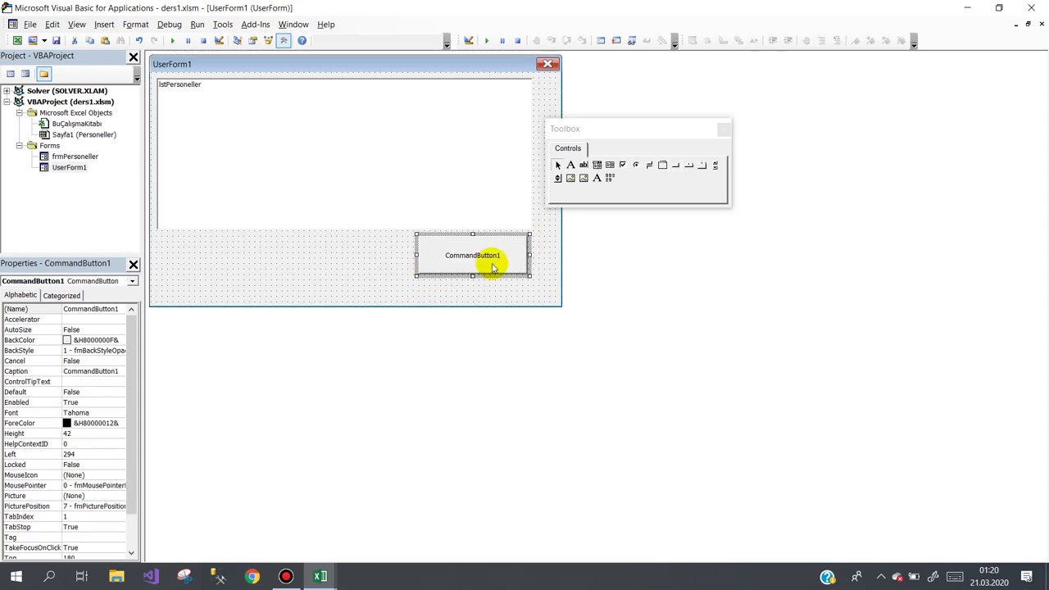
left_click(504, 256)
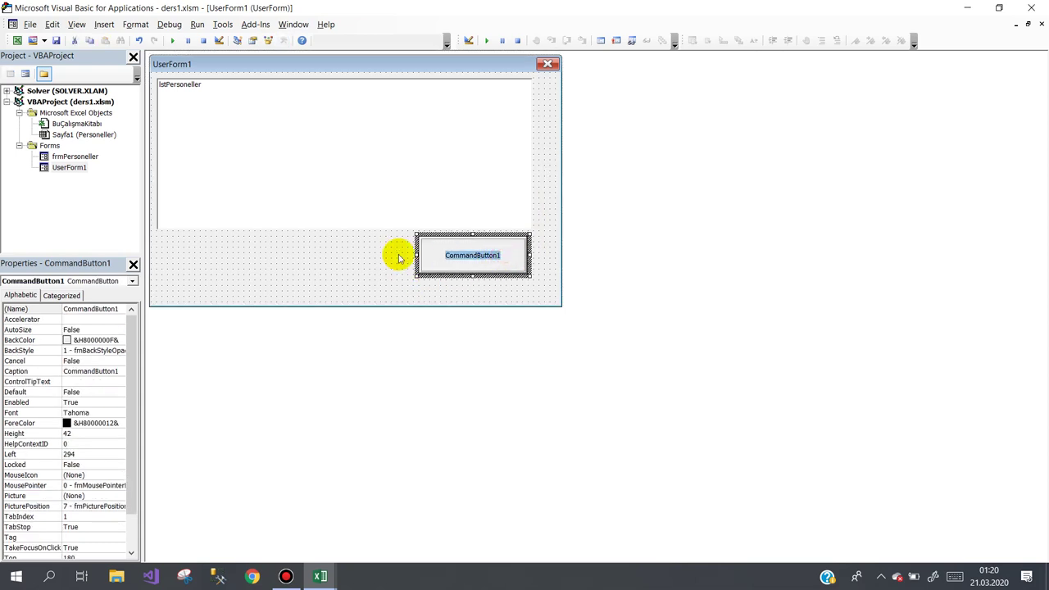
type("Personel Ekle")
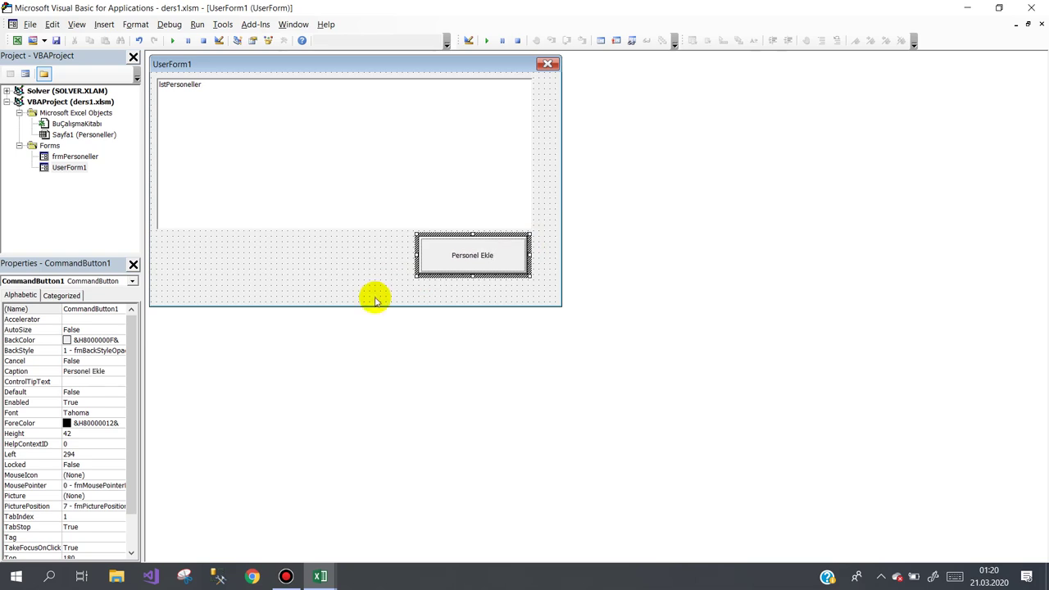
left_click(348, 272)
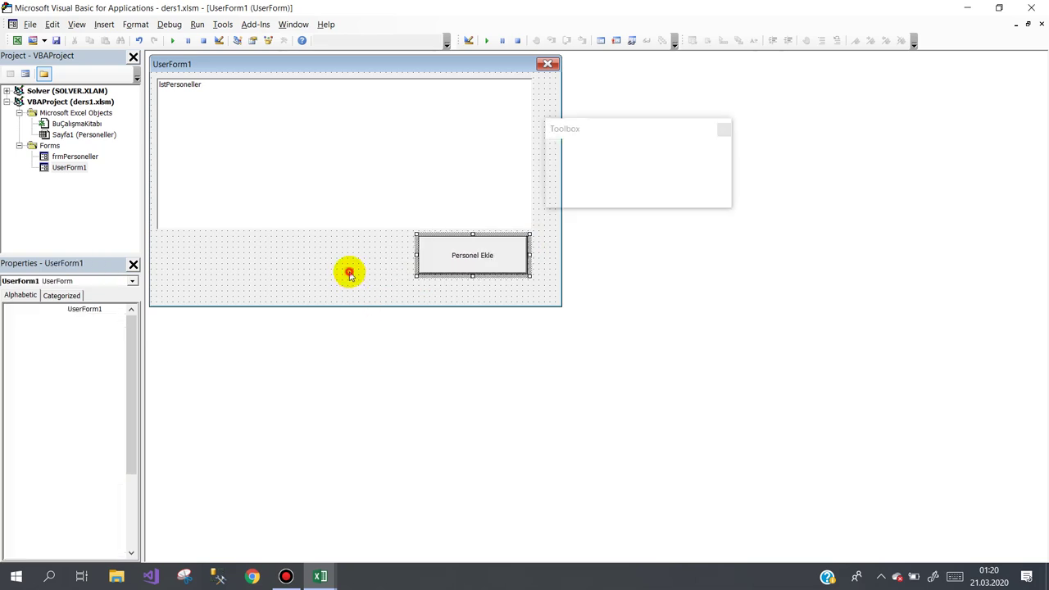
left_click_drag(562, 308, 541, 292)
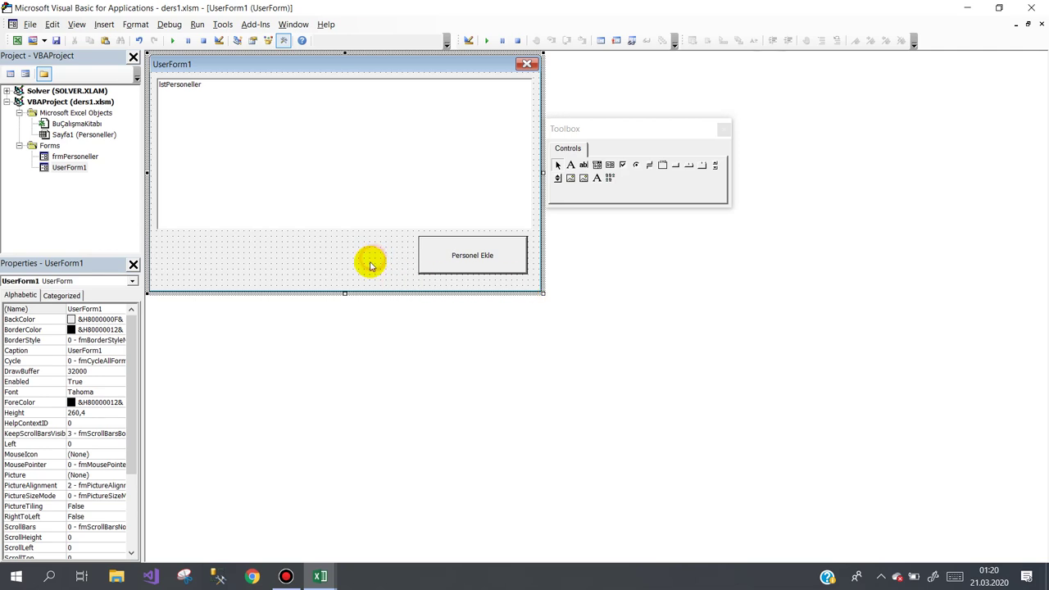
Switch to Excel and draw an ActiveX command button beside the personnel table.
left_click(321, 573)
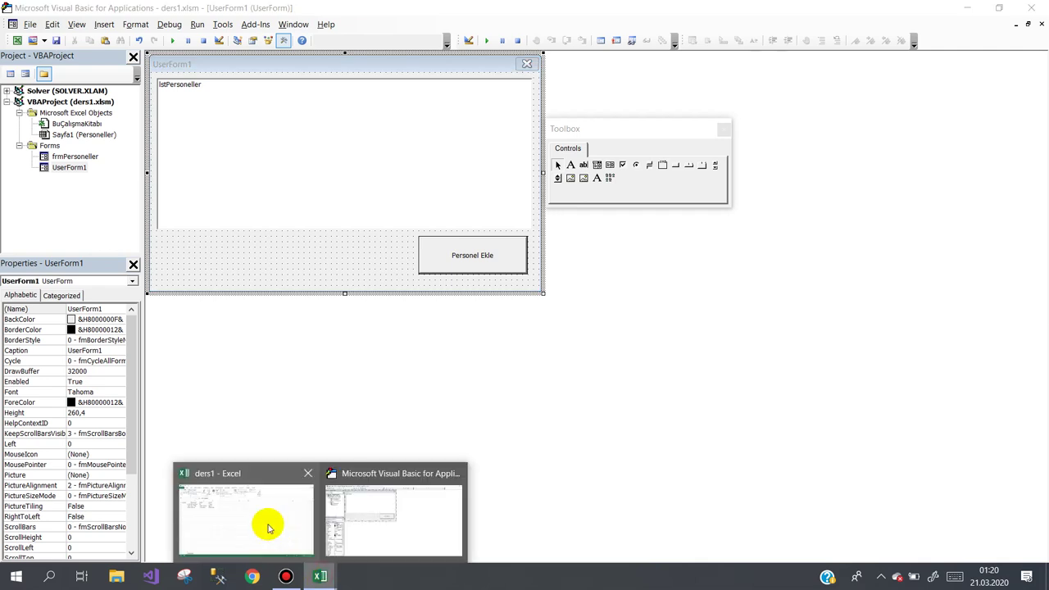
left_click(269, 526)
left_click(187, 285)
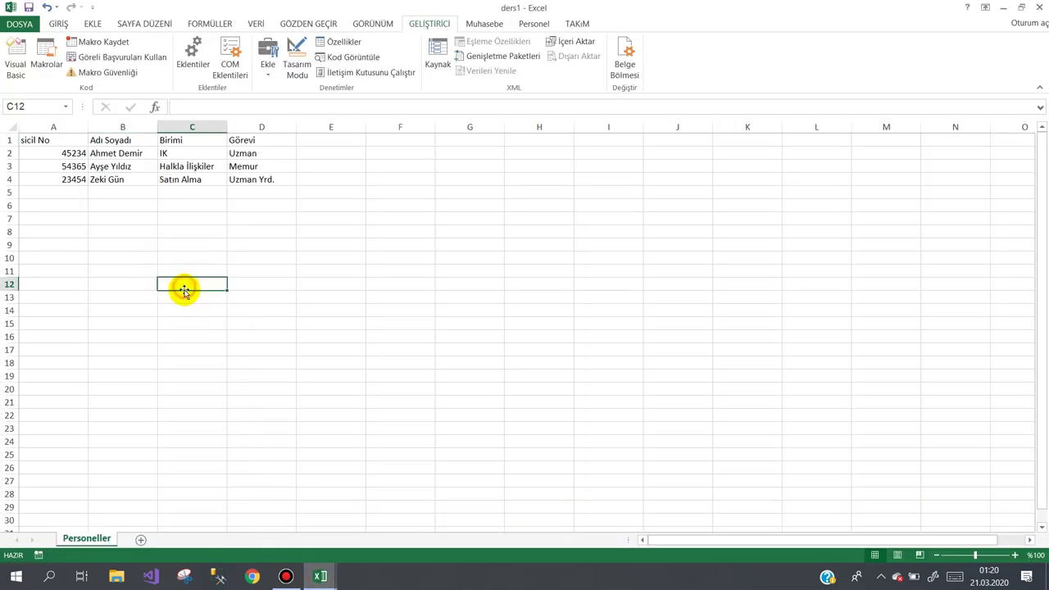
left_click(269, 80)
left_click(264, 145)
left_click_drag(407, 179, 528, 217)
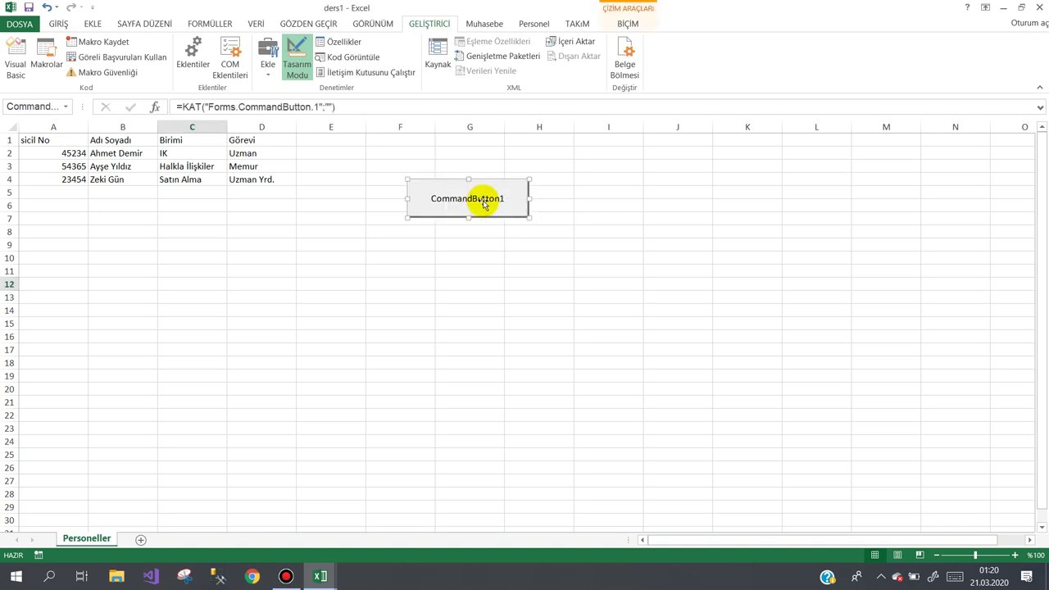
Set its Caption to Program and (Name) to btnProgram, then open btnProgram_Click.
right_click(483, 201)
left_click(516, 259)
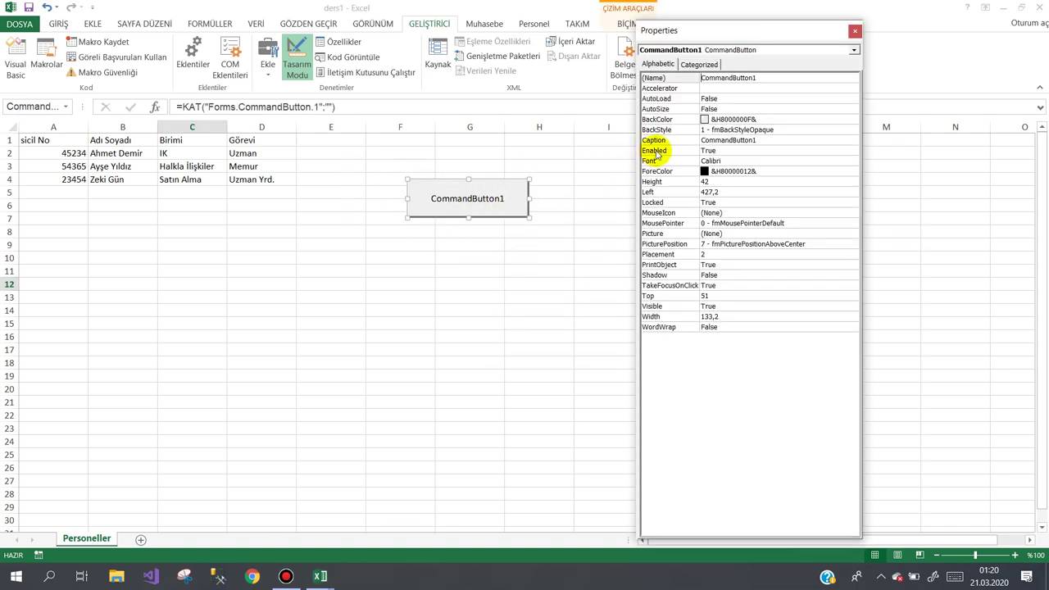
left_click(679, 140)
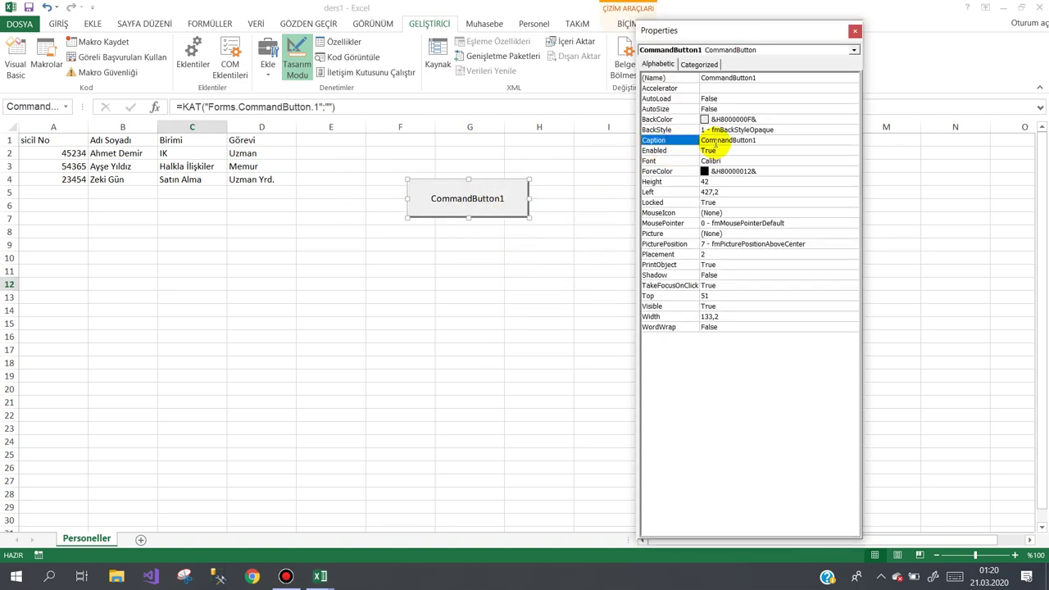
type("Program")
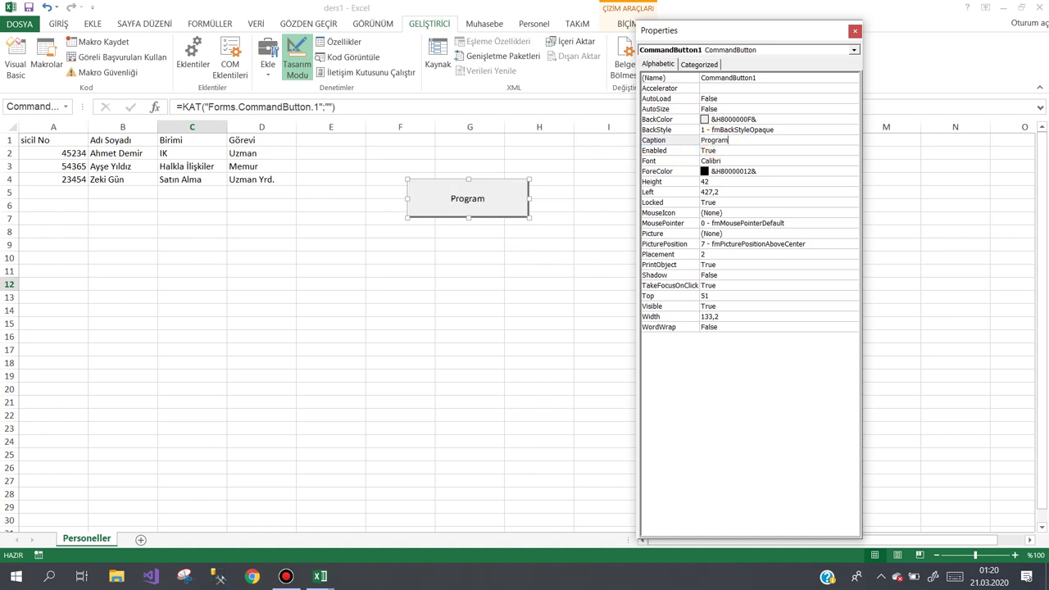
left_click(680, 78)
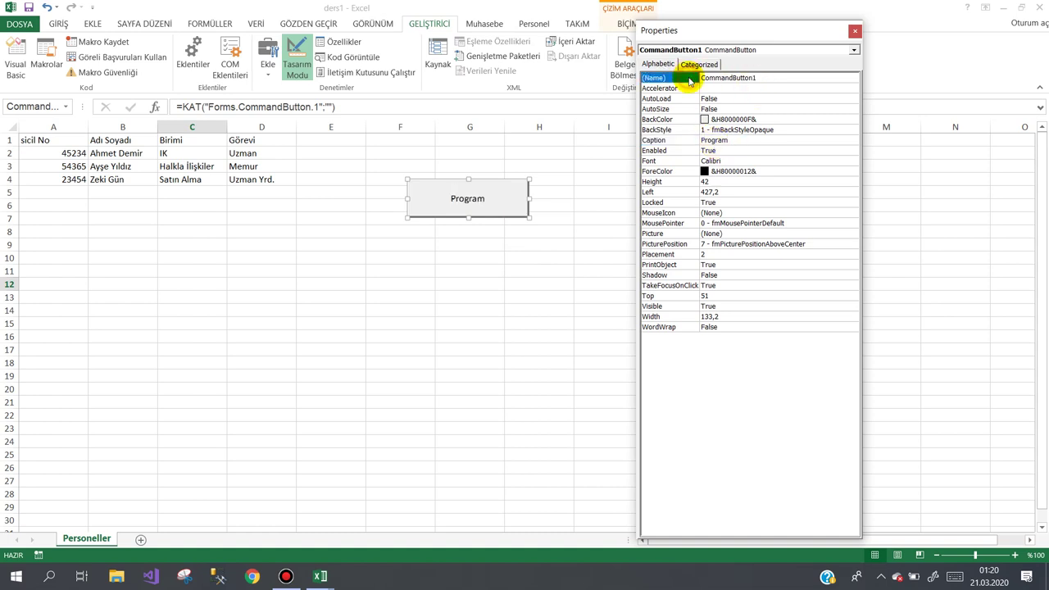
type("btnProgram")
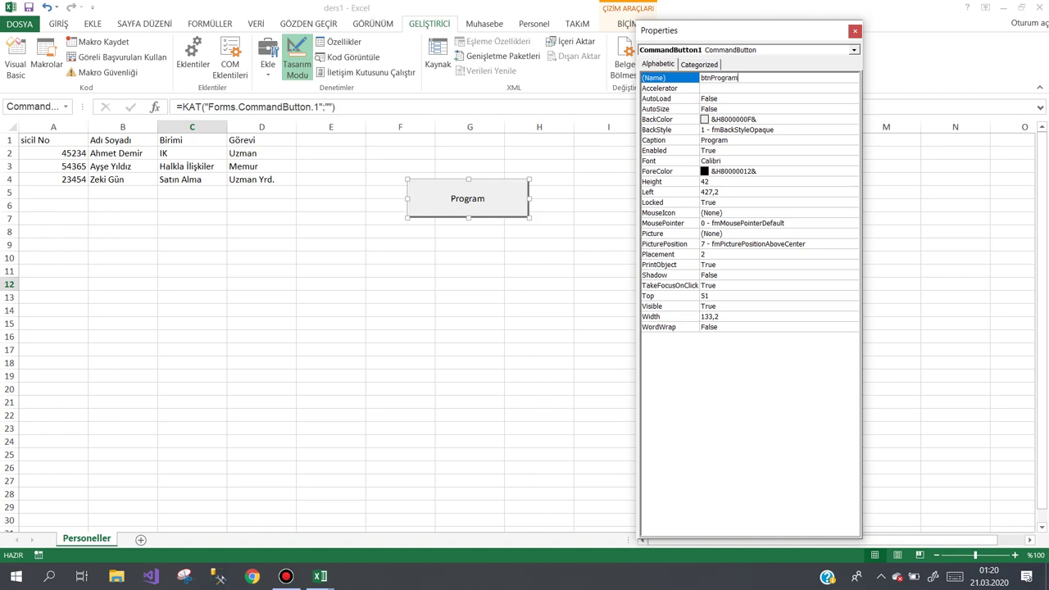
left_click(680, 78)
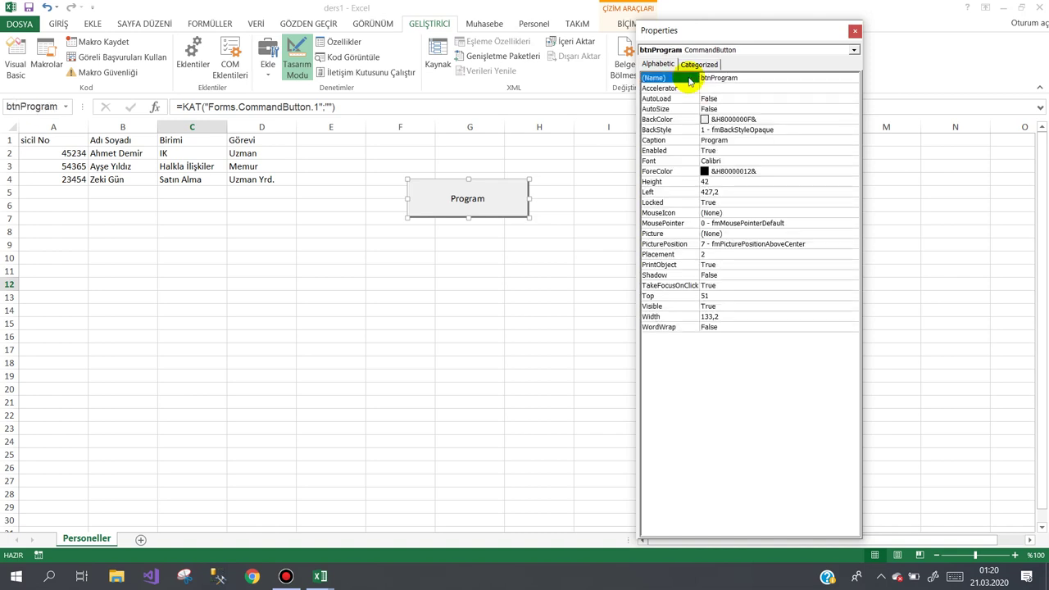
left_click(458, 199)
double_click(459, 199)
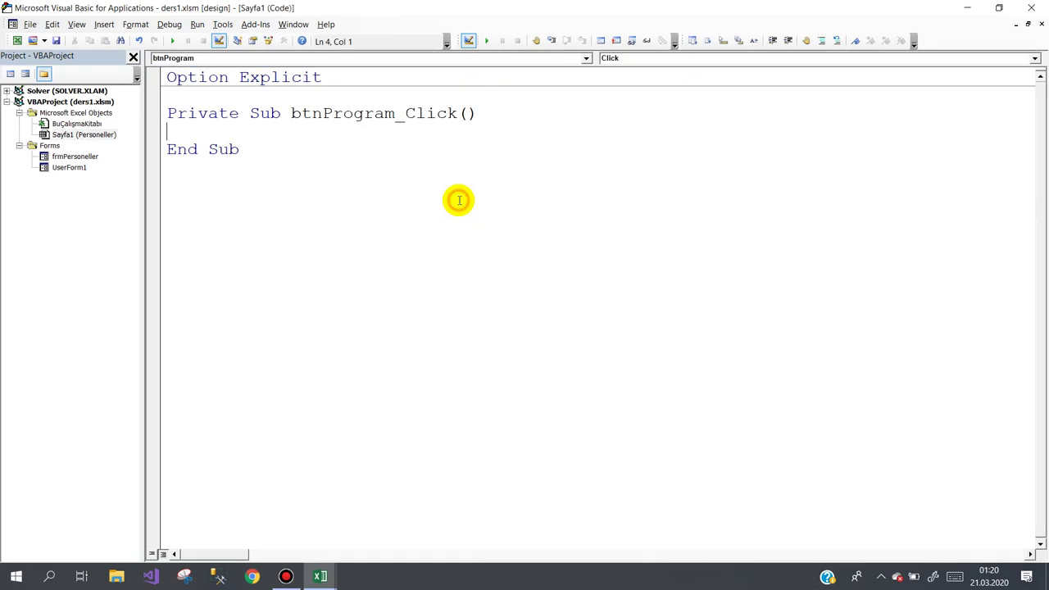
Rename UserForm1 to frmAnaform in its Properties window.
left_click(61, 168)
double_click(61, 168)
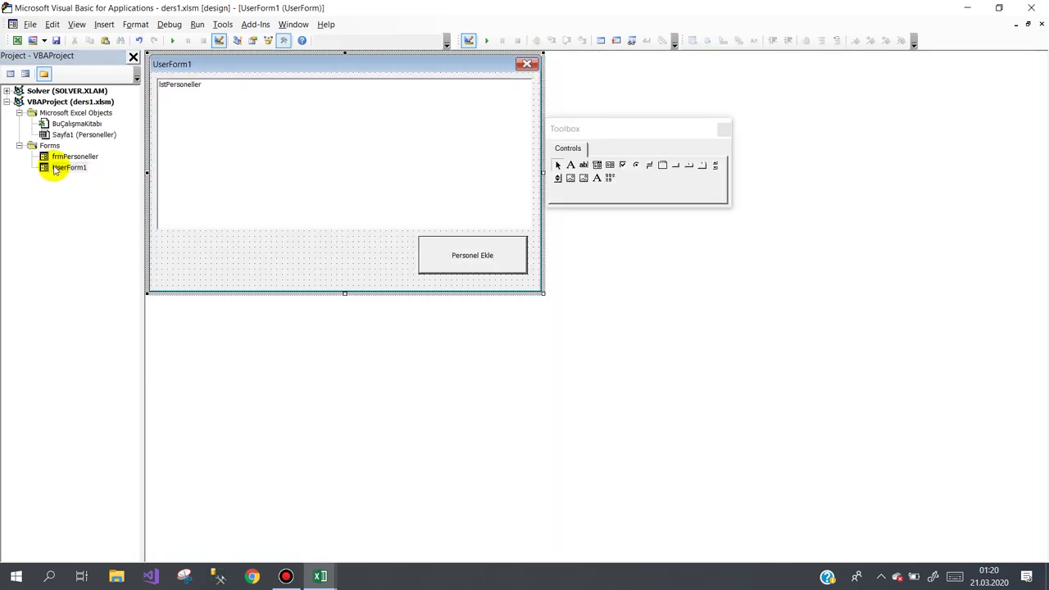
left_click(251, 41)
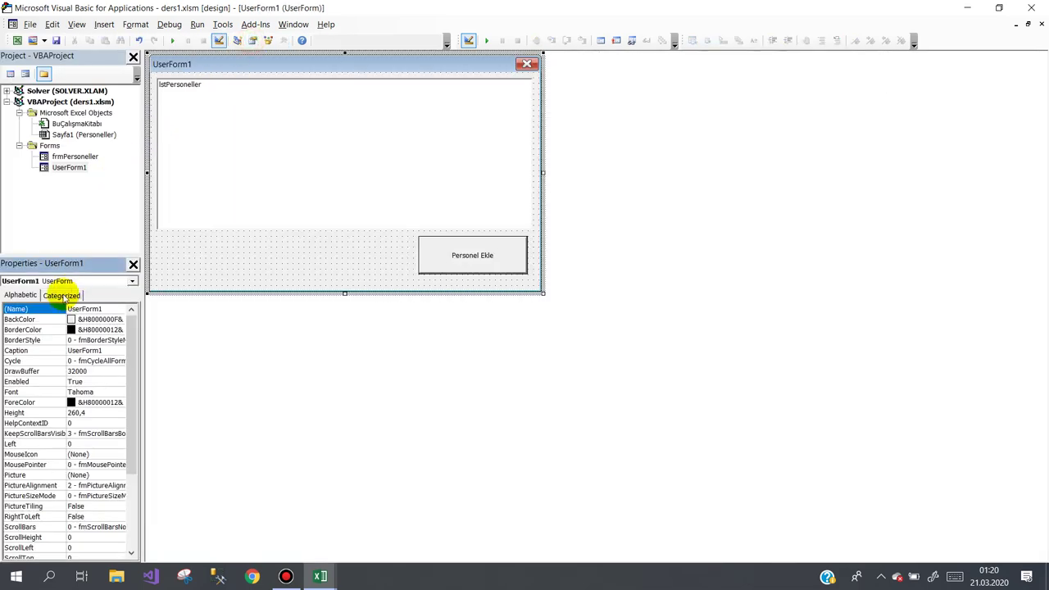
type("frmAnaform")
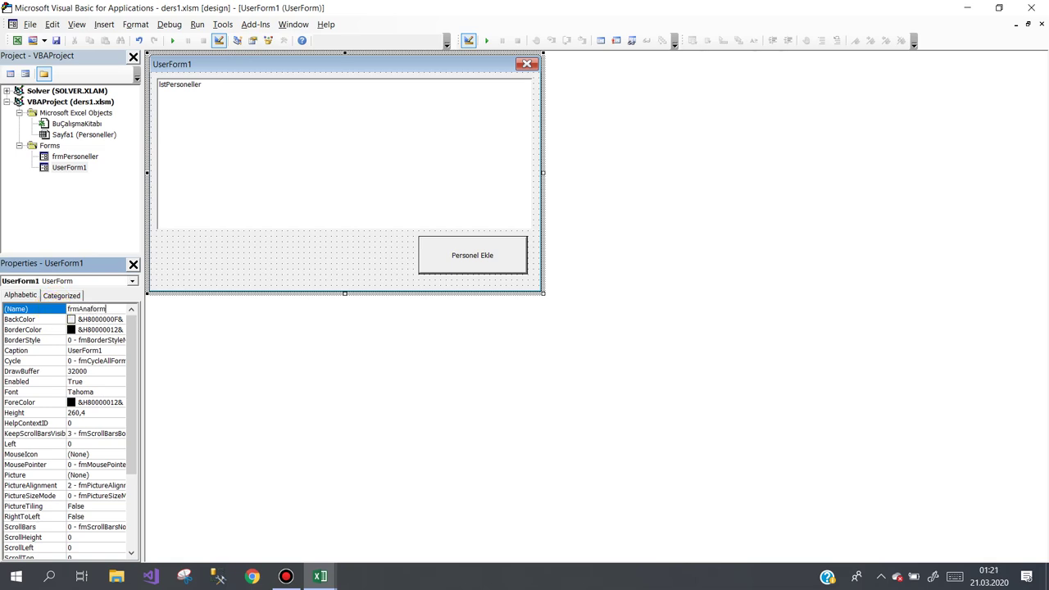
key("Return")
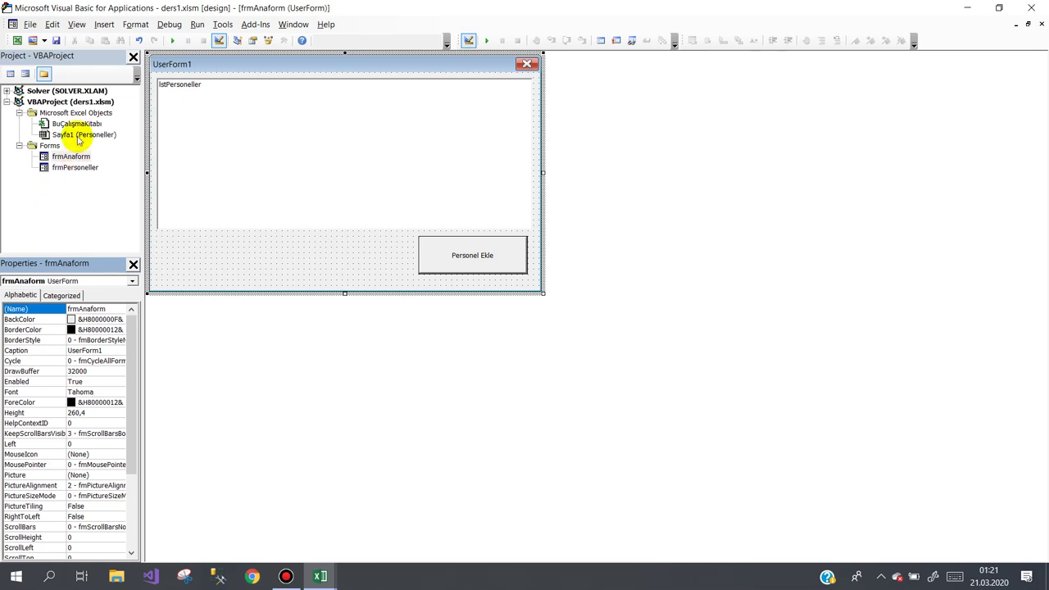
Make btnProgram_Click in Sayfa1's code call frmAnaform.Show, then return to Excel.
double_click(78, 137)
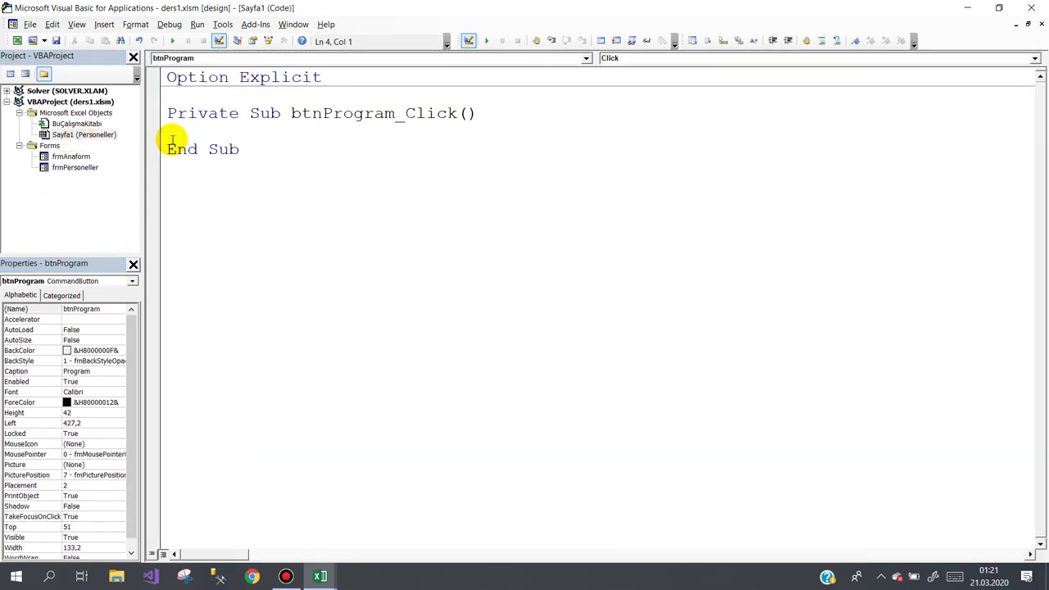
type("frmAnaform")
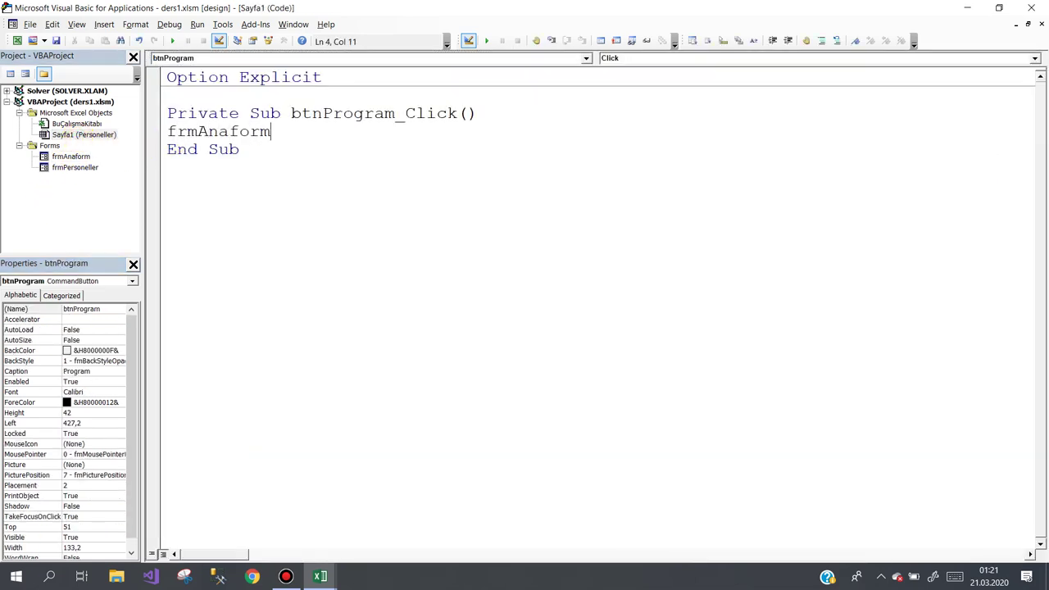
type(".s")
key("space")
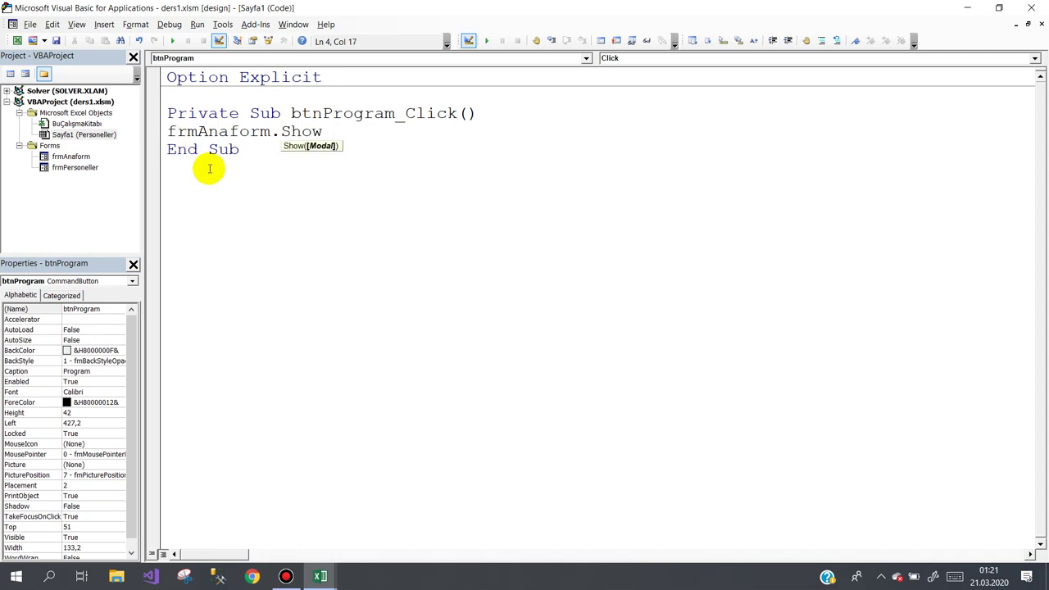
left_click(208, 169)
left_click(318, 573)
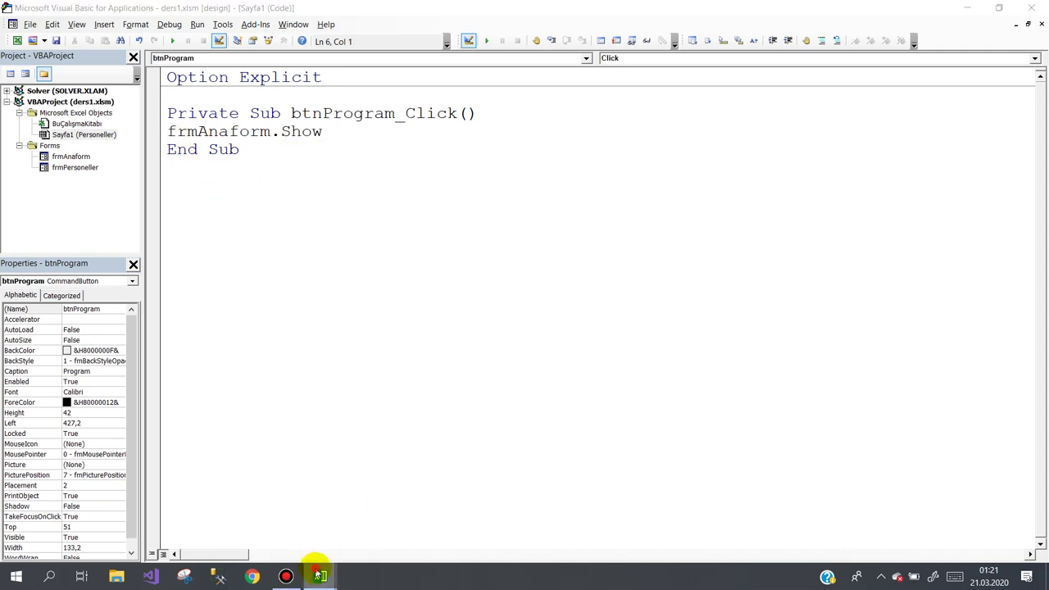
left_click(234, 515)
left_click(409, 254)
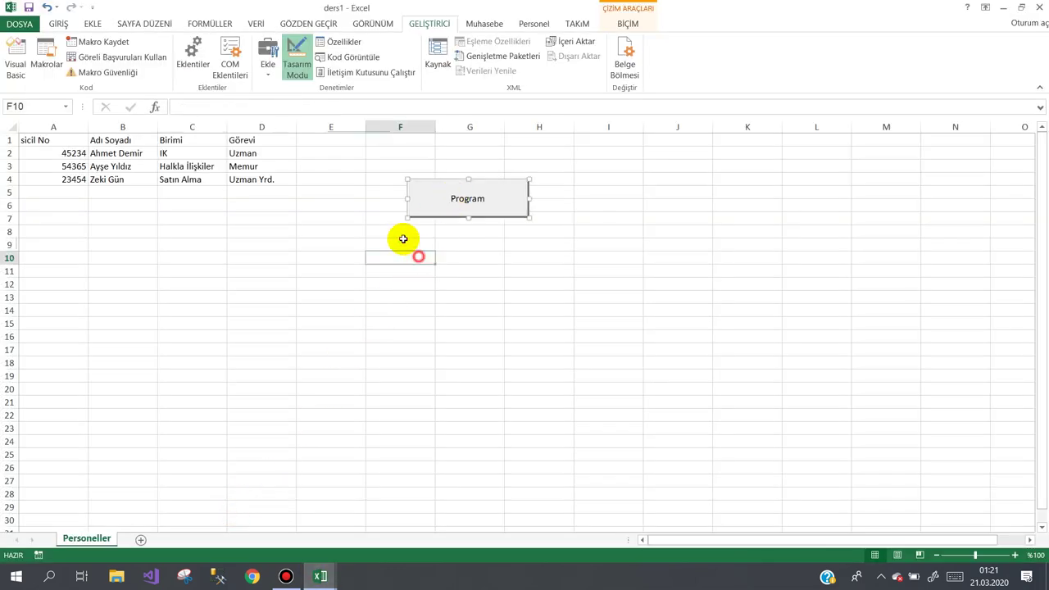
Exit Design Mode and run Program to open the empty-list form, then close it and return to VBA.
left_click(299, 72)
left_click(468, 199)
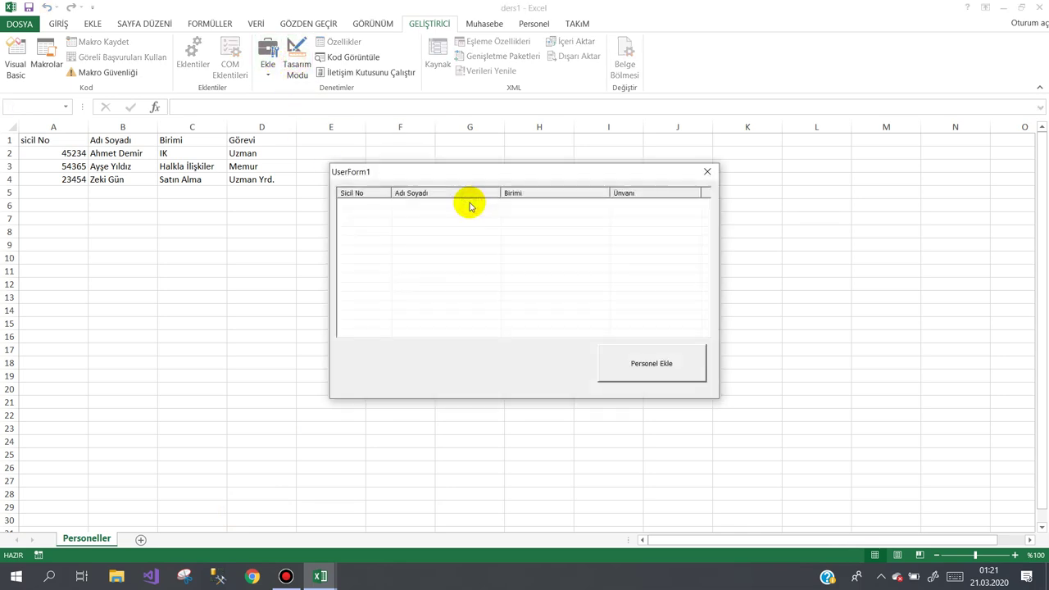
left_click(638, 368)
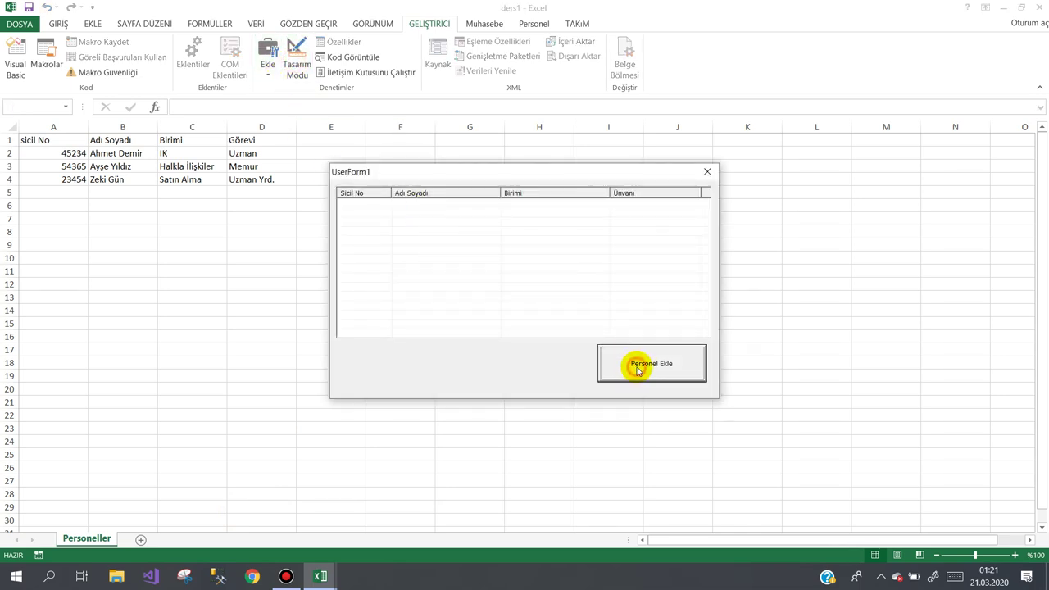
left_click(706, 172)
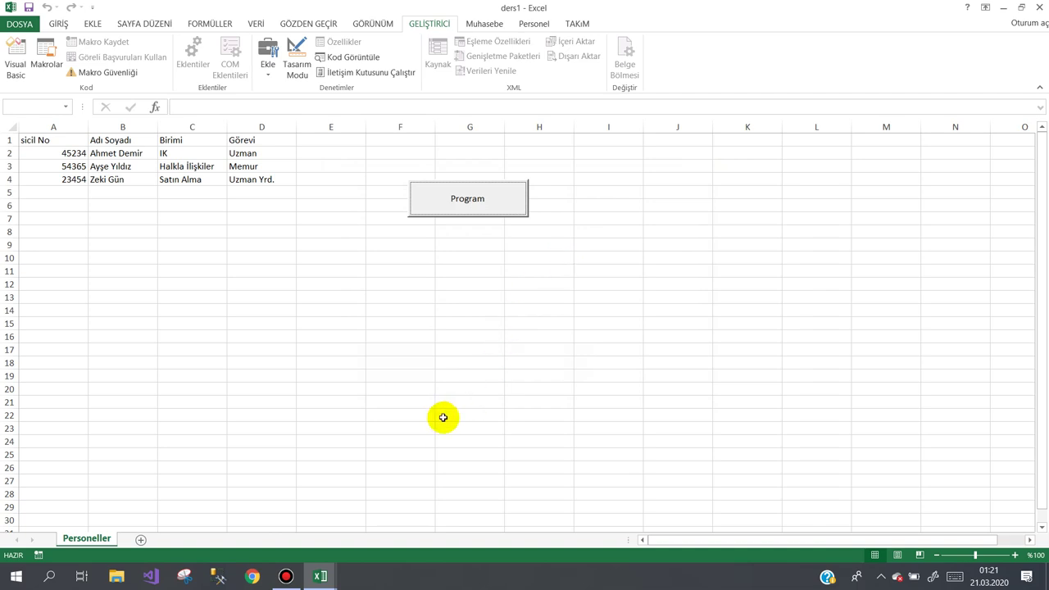
mouse_move(324, 575)
left_click(376, 491)
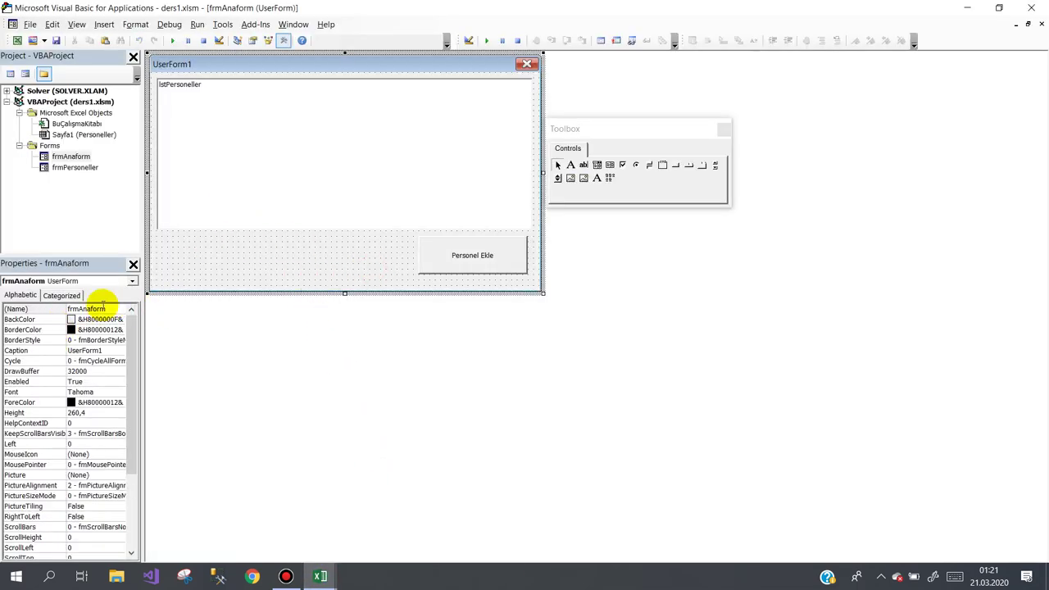
Clear the main form's caption and rename the Personel Ekle button to btnEkle.
left_click(58, 350)
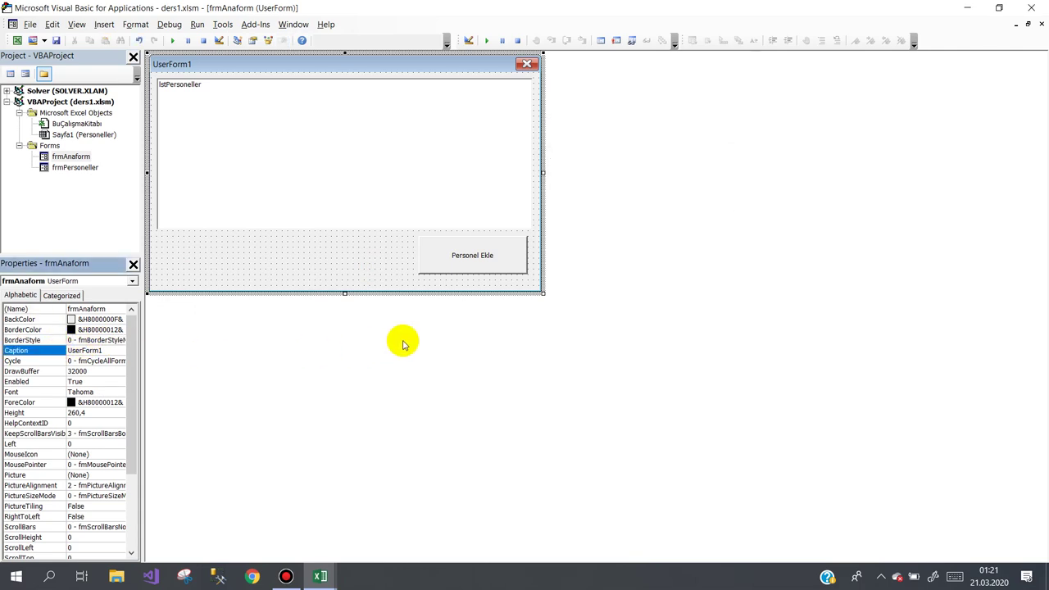
key("Delete")
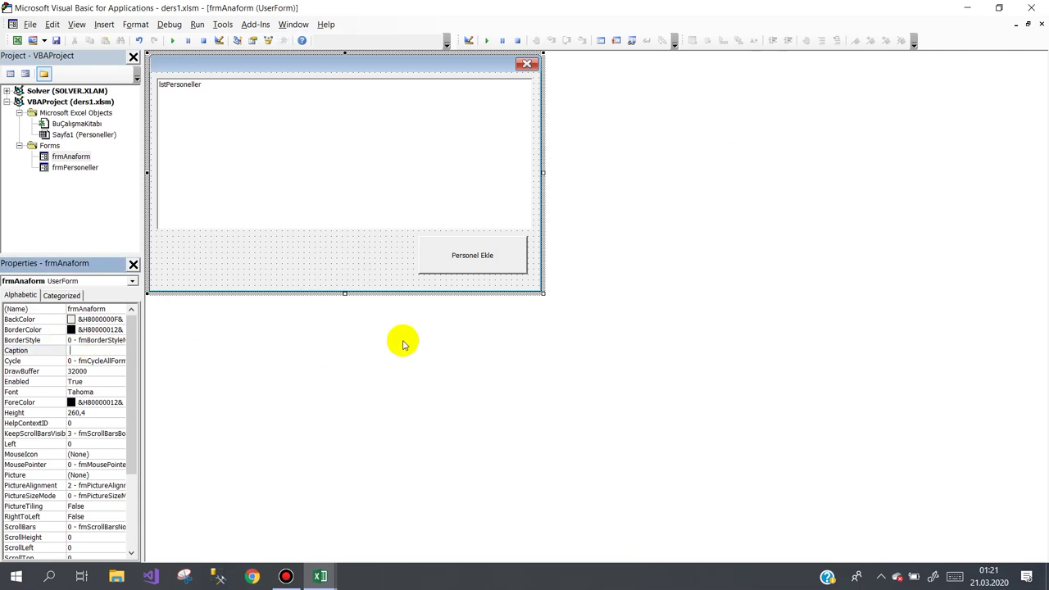
left_click(451, 274)
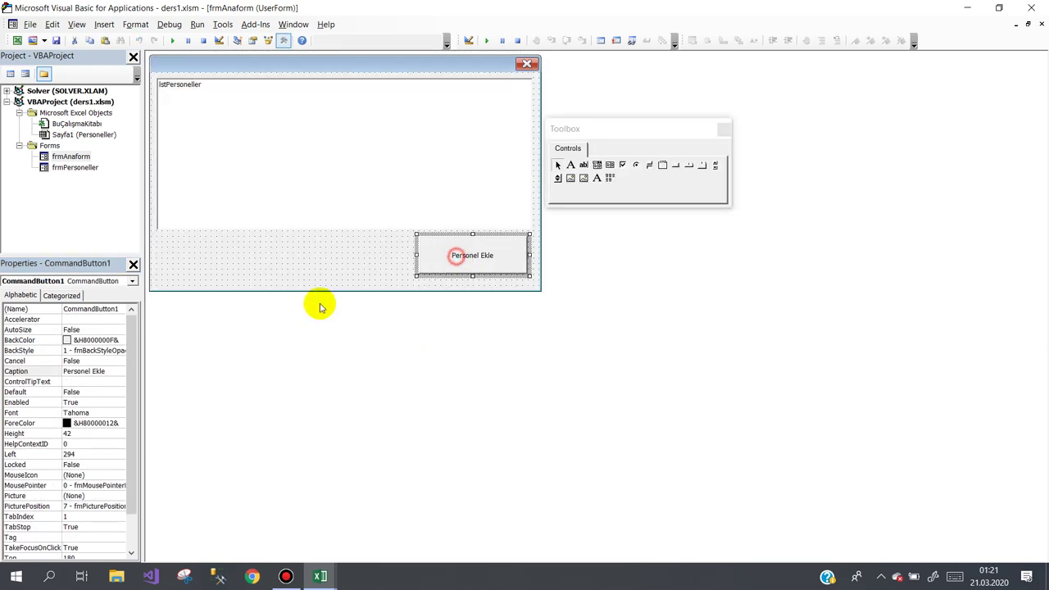
left_click(41, 309)
type("btnEkle")
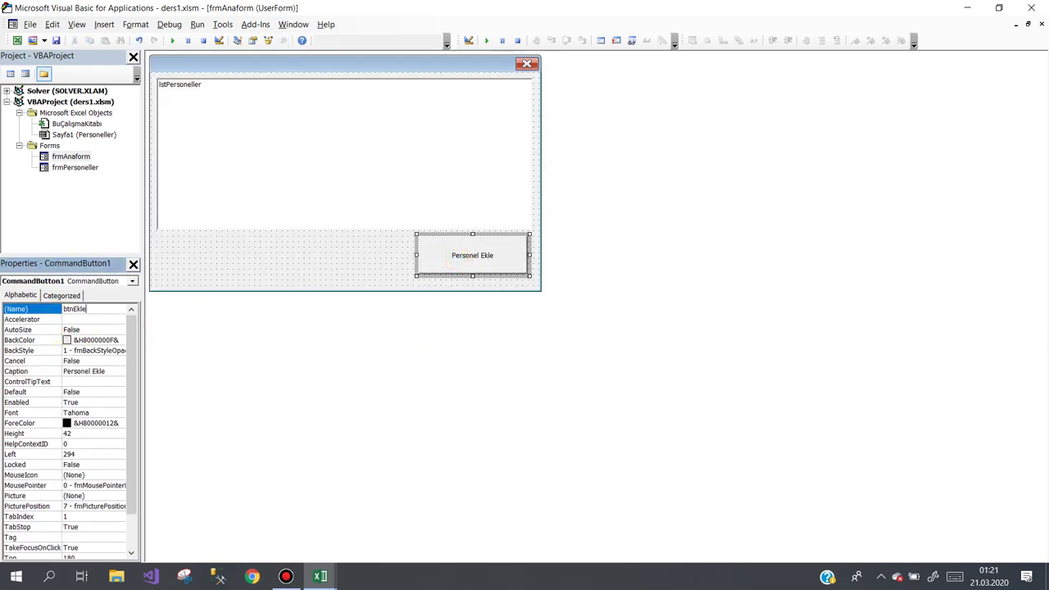
left_click(52, 311)
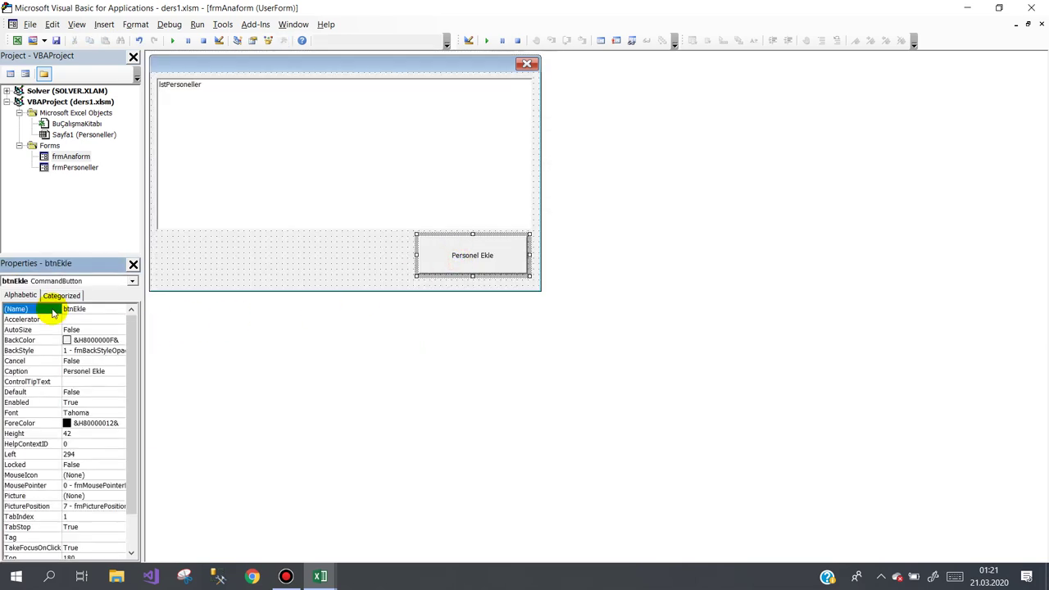
Rename frmAnaform's list from lstPersoneller to lstKomisyon.
left_click(184, 141)
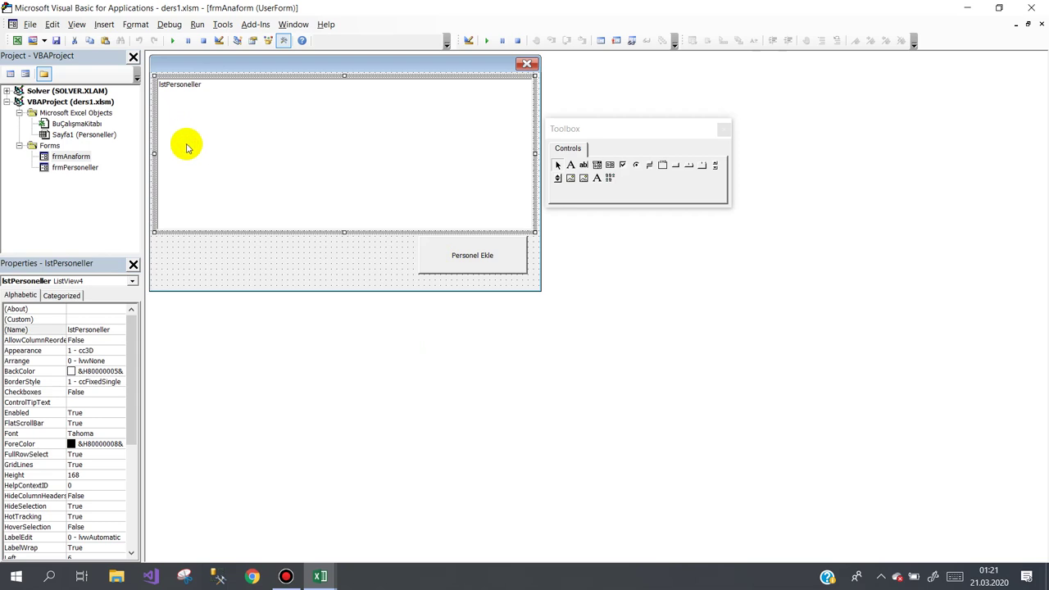
double_click(74, 167)
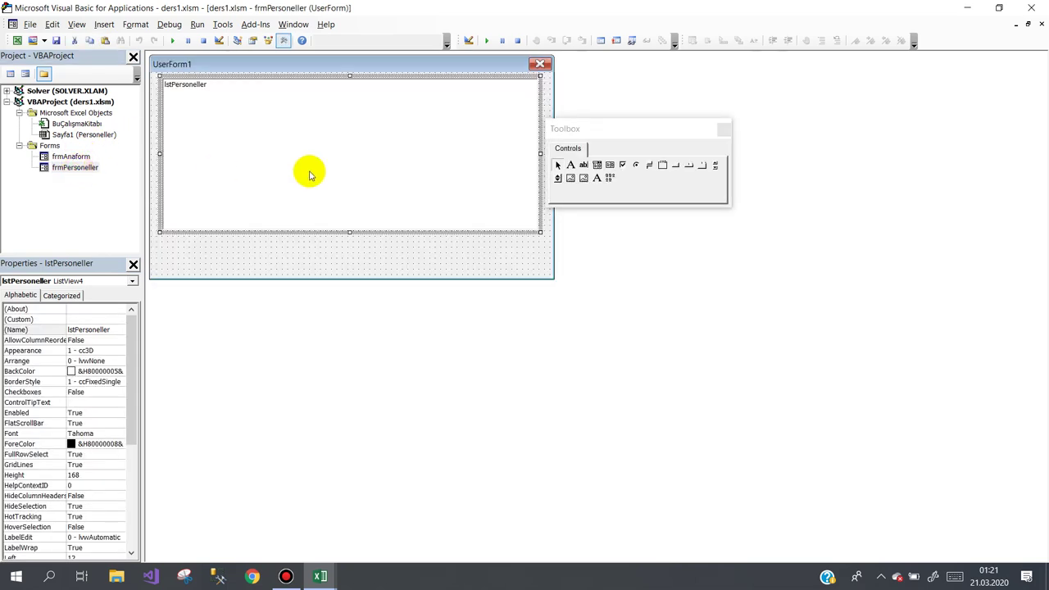
double_click(71, 156)
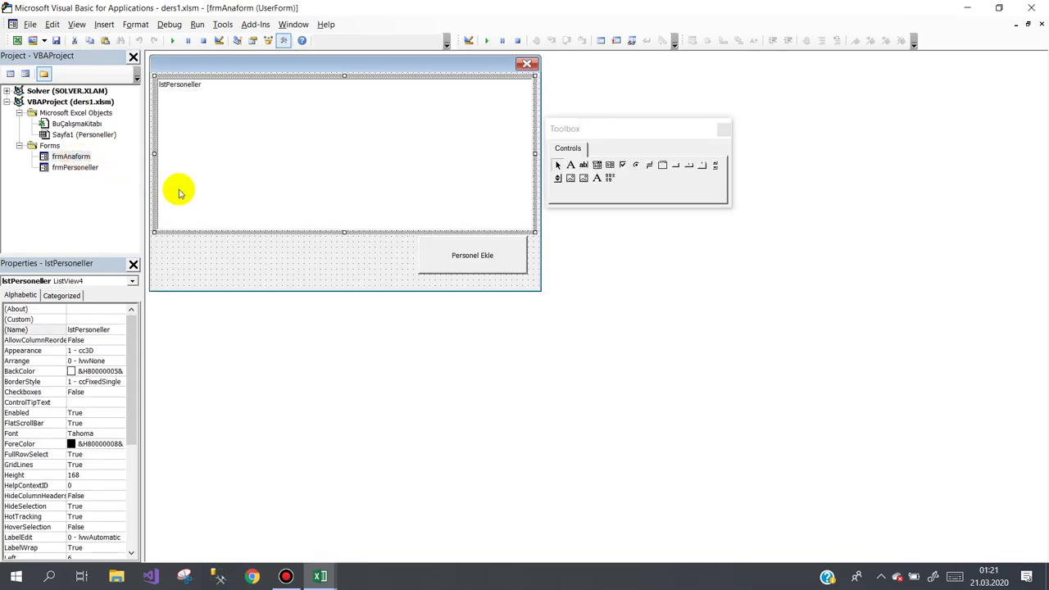
left_click_drag(72, 329, 121, 327)
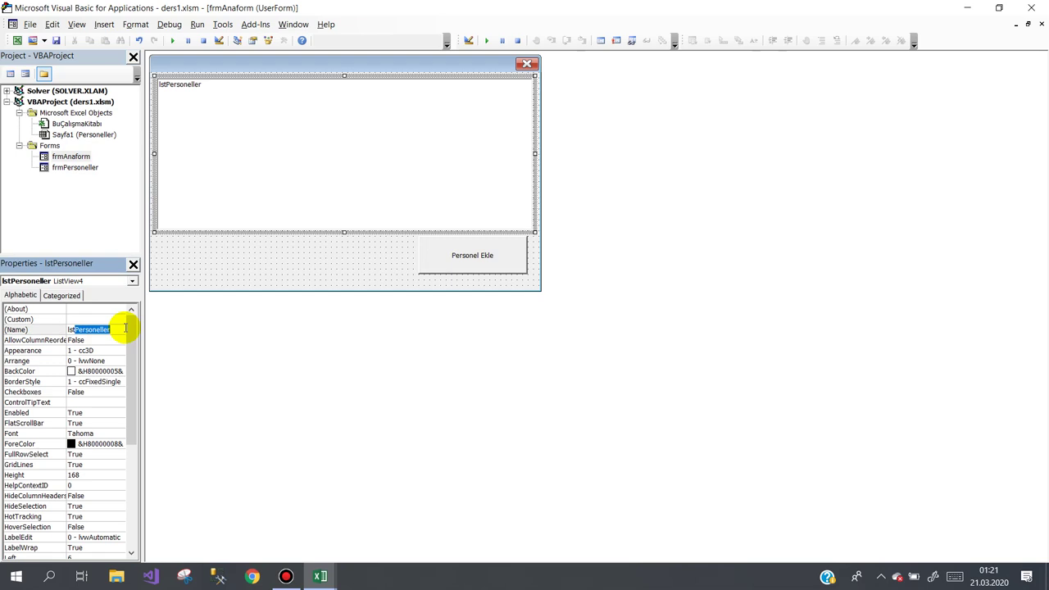
type("Komisyon")
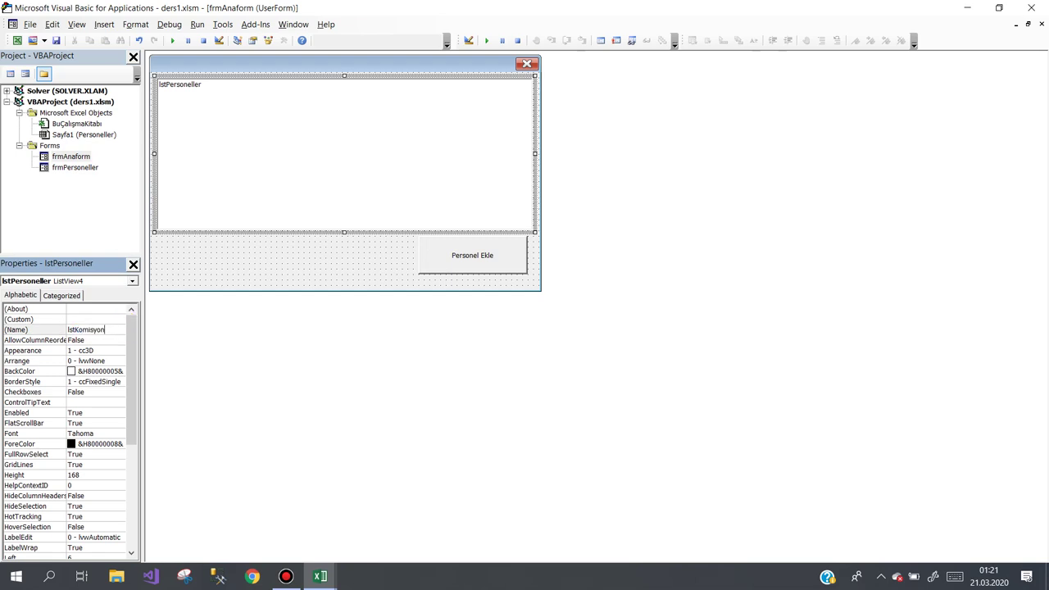
key("Return")
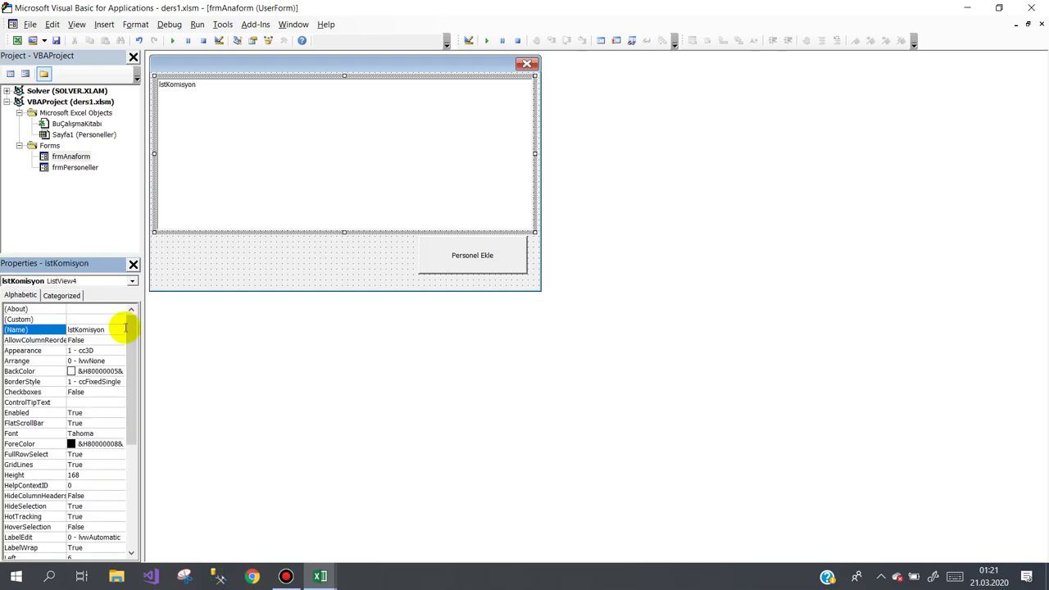
left_click(242, 268)
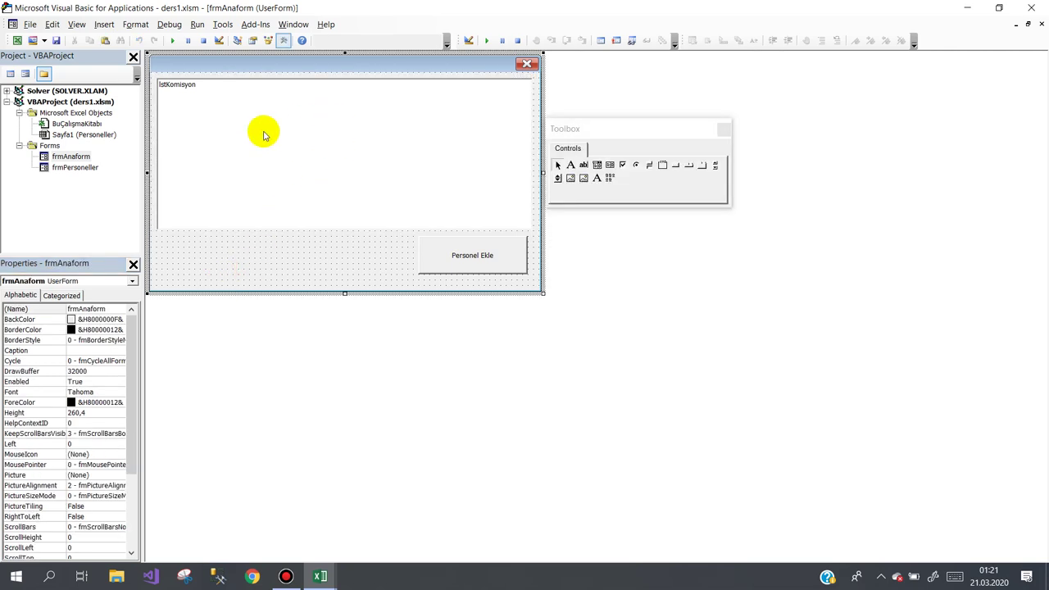
Make btnEkle_Click call frmPersoneller.Show, then switch back to Excel.
double_click(463, 255)
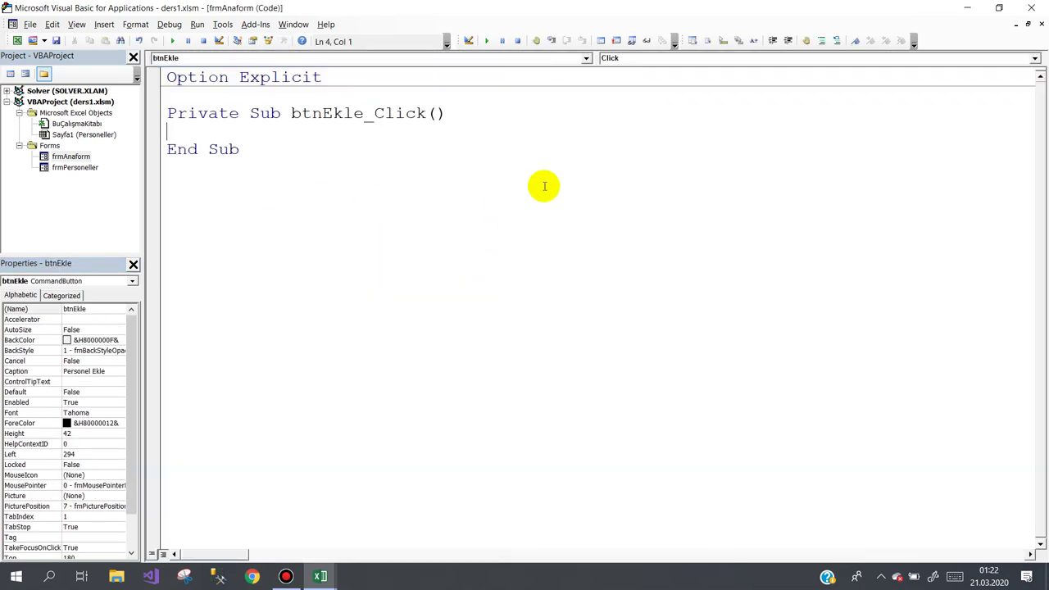
type("frmP")
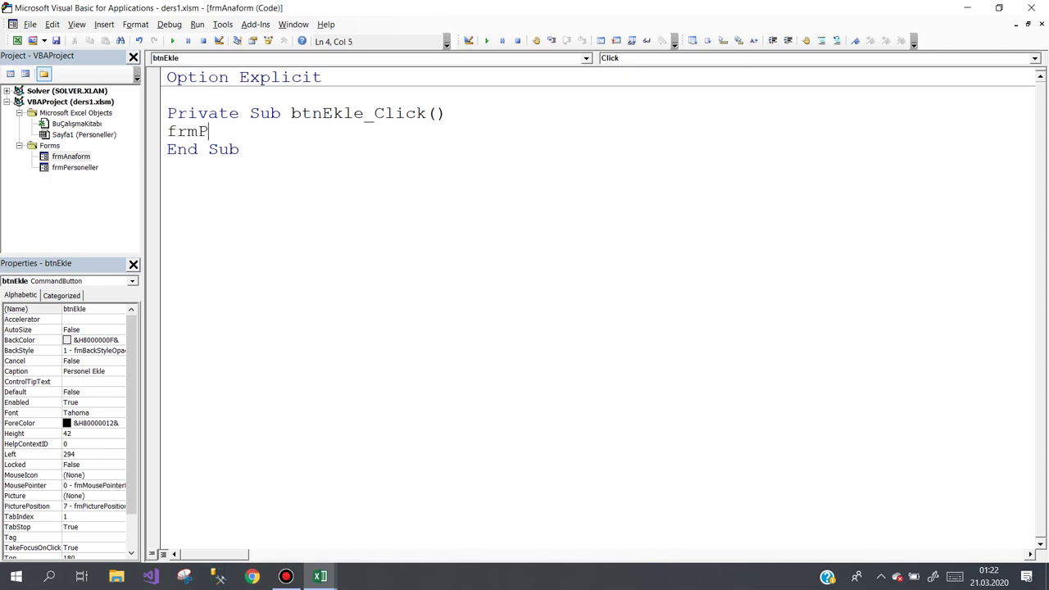
key("ctrl+space")
type(".")
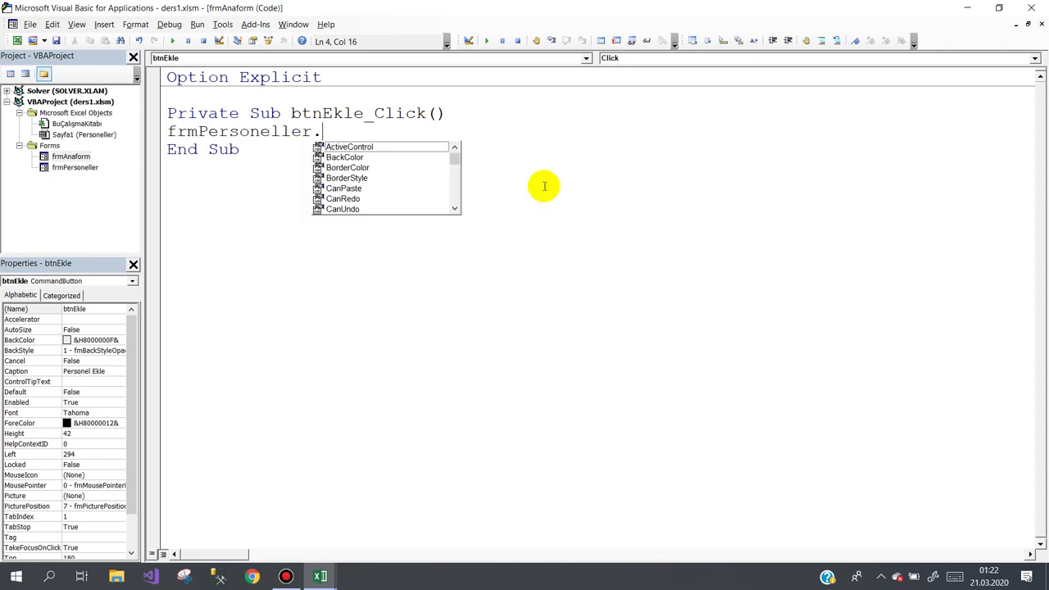
type("show")
left_click(507, 175)
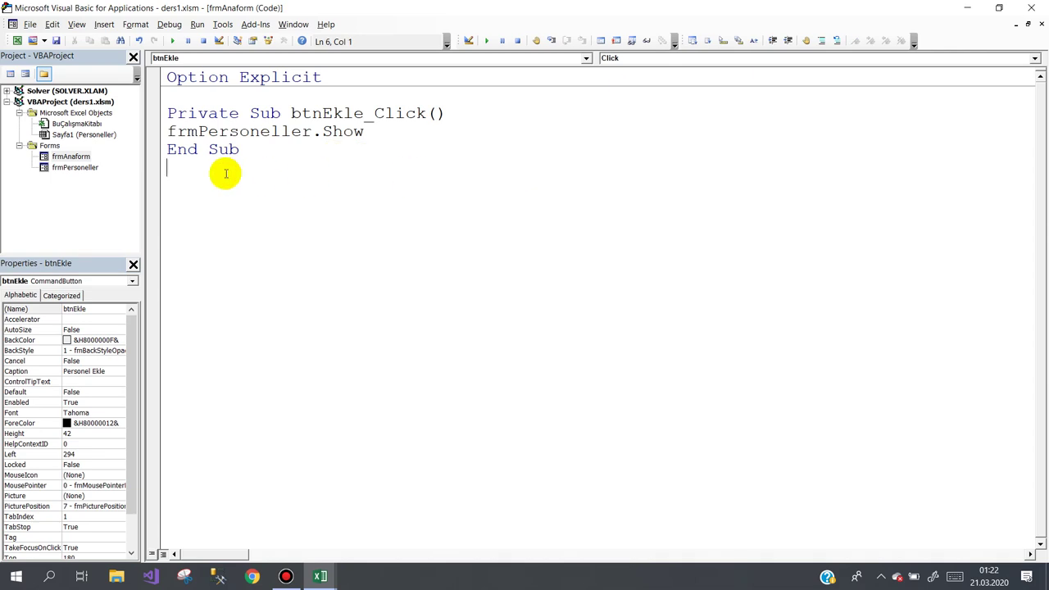
left_click(70, 156)
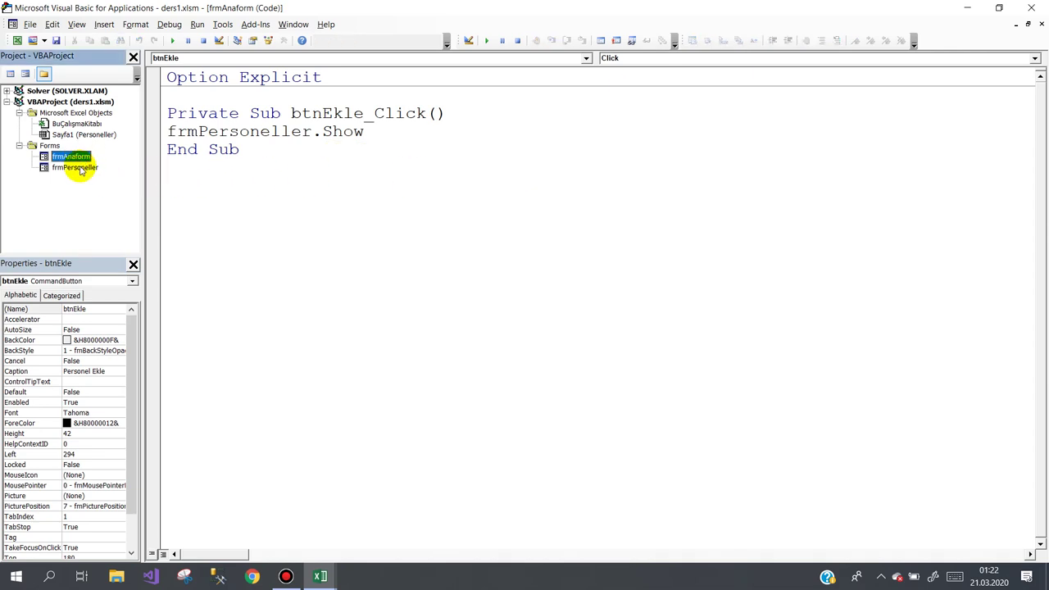
left_click(321, 576)
left_click(258, 513)
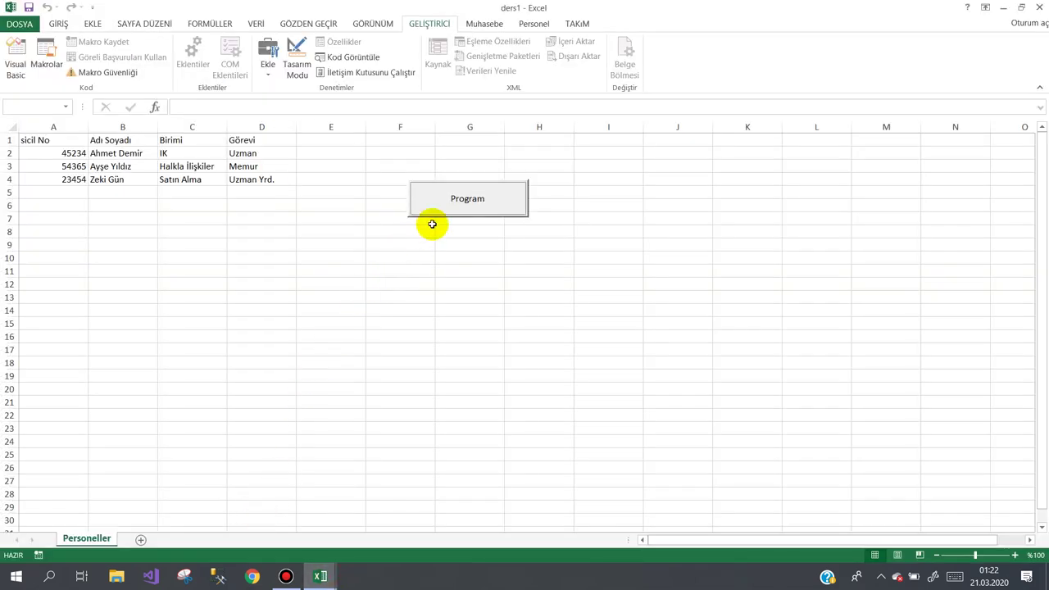
Open the personnel list via Program and Personel Ekle, select a row, then close both forms.
left_click(454, 206)
left_click(650, 364)
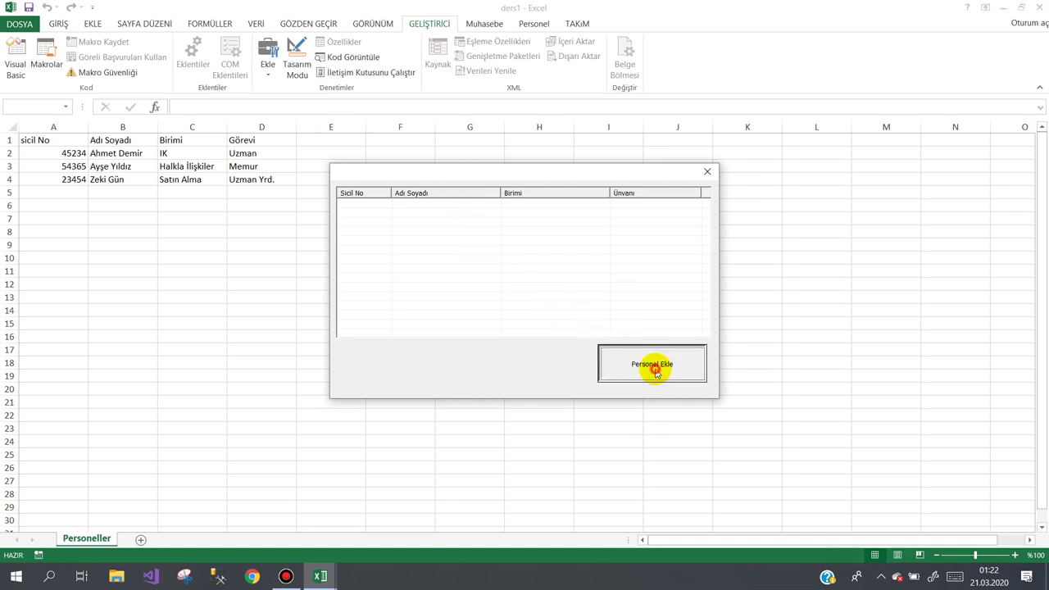
mouse_move(491, 175)
left_mouse_down()
mouse_move(576, 211)
mouse_move(785, 145)
left_mouse_up()
left_click(659, 191)
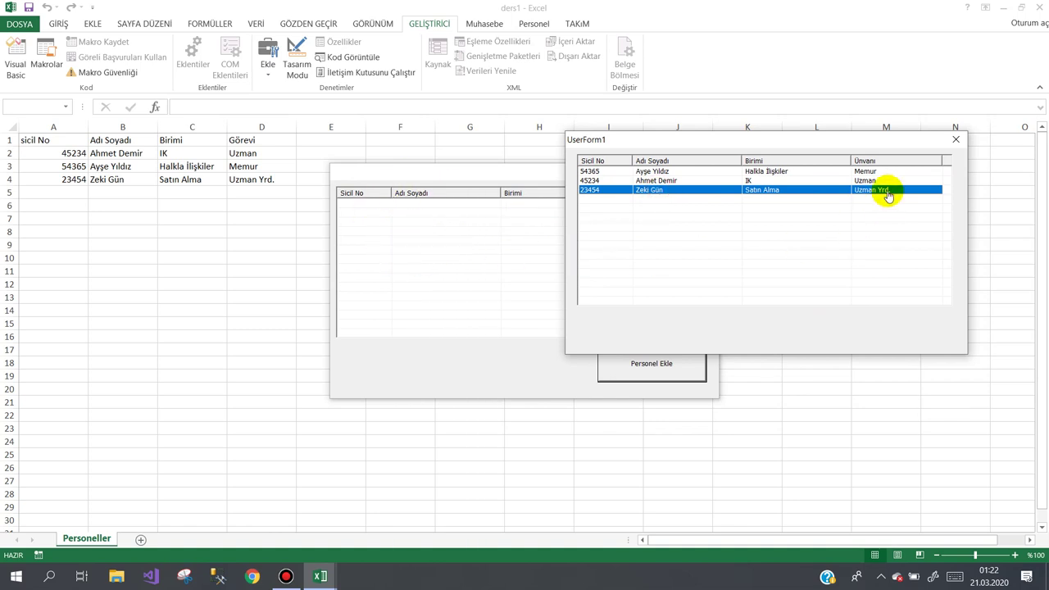
left_click(955, 139)
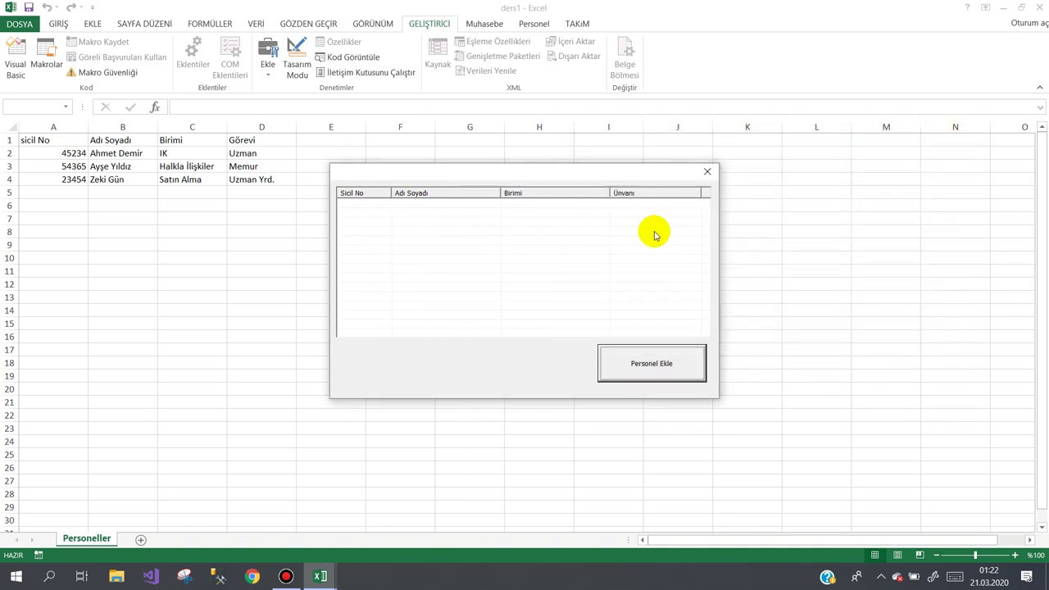
left_click(706, 171)
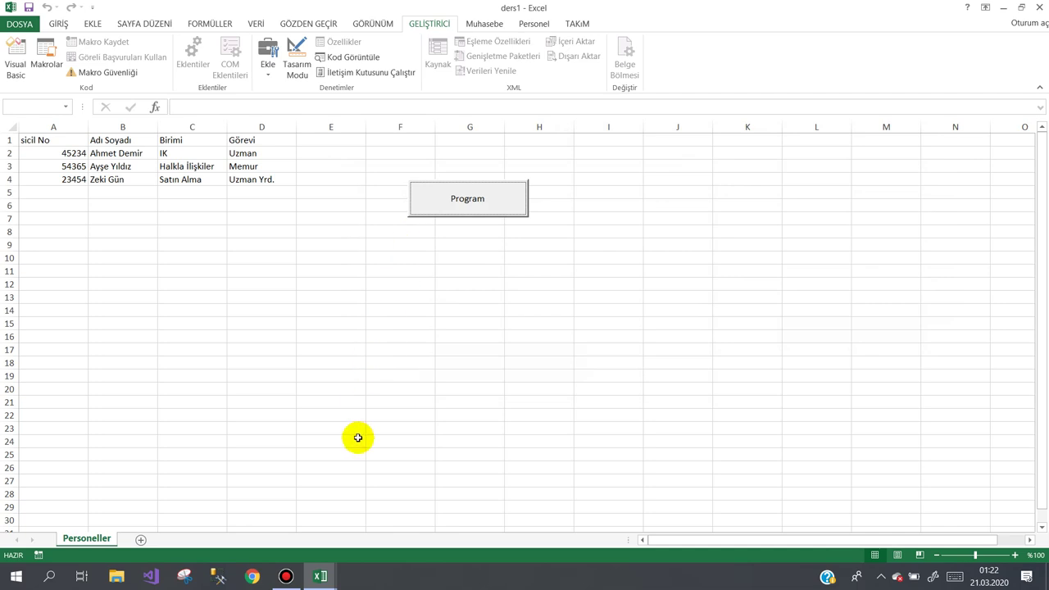
left_click(324, 577)
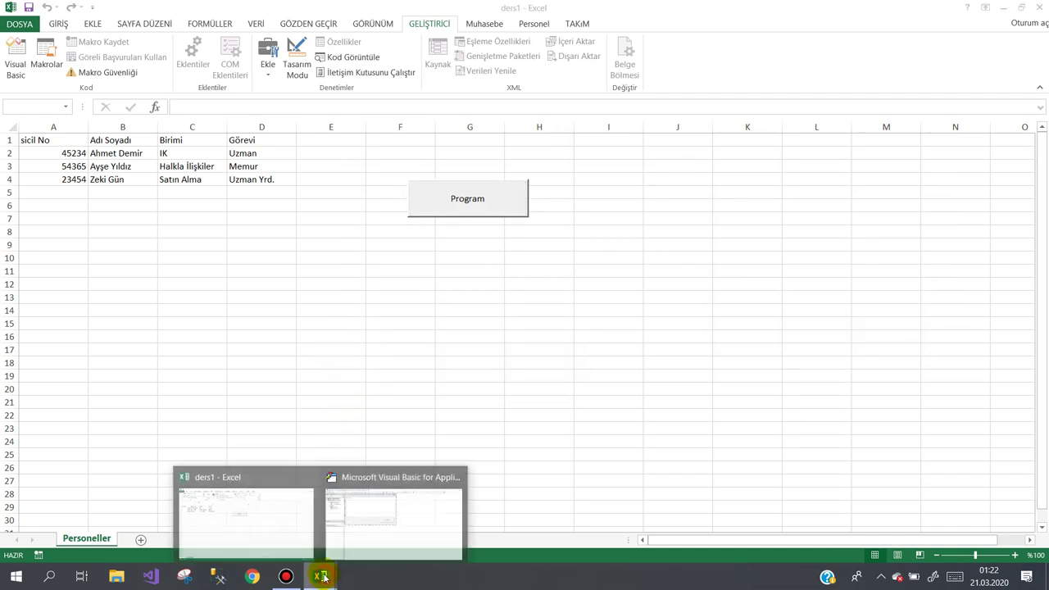
left_click(377, 519)
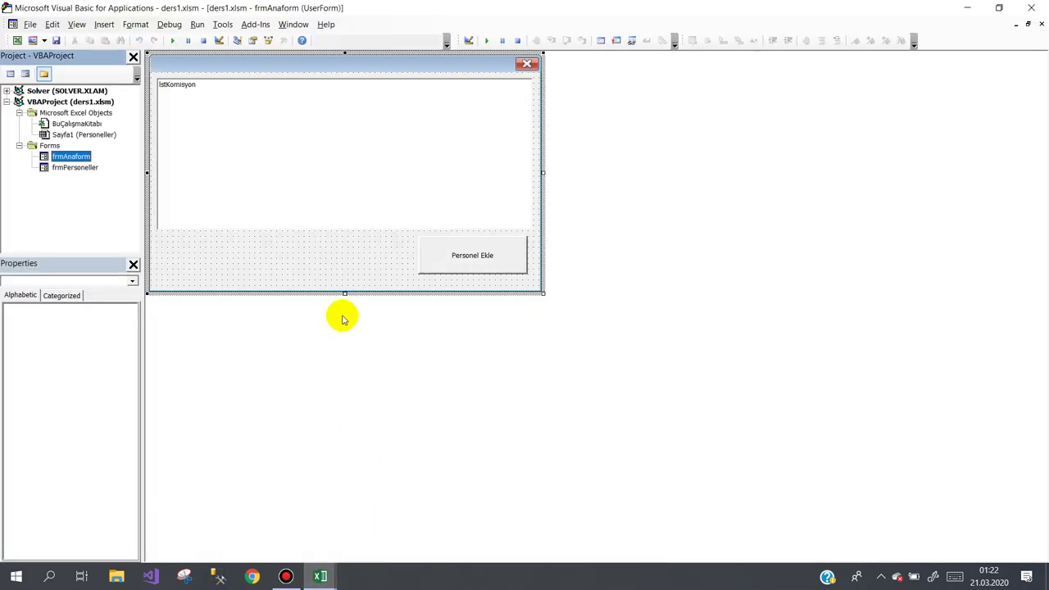
Create an empty lstPersoneller_DblClick procedure from the event dropdown in frmPersoneller's code.
double_click(82, 168)
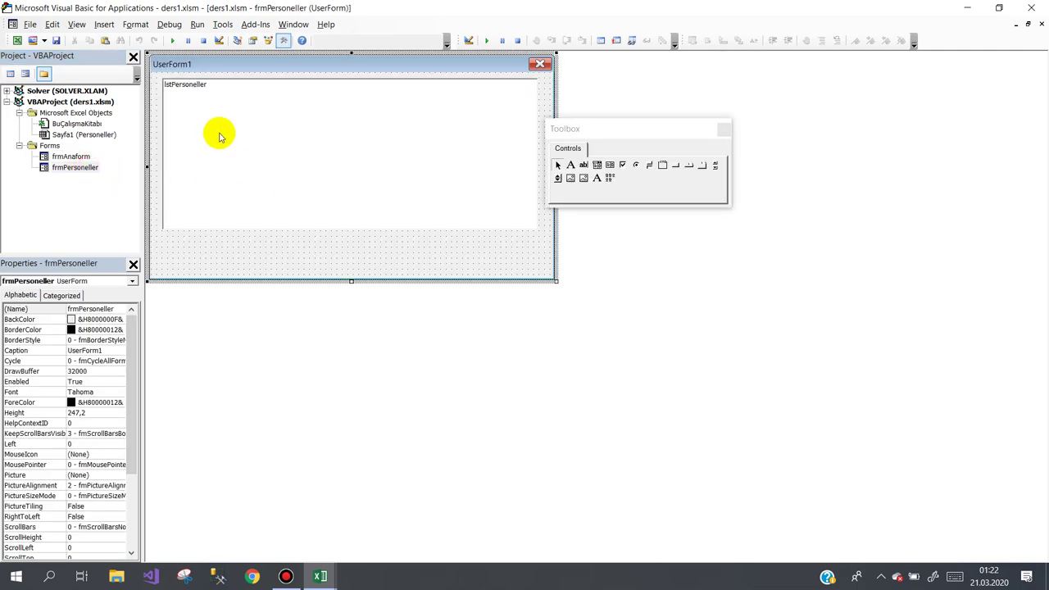
double_click(220, 136)
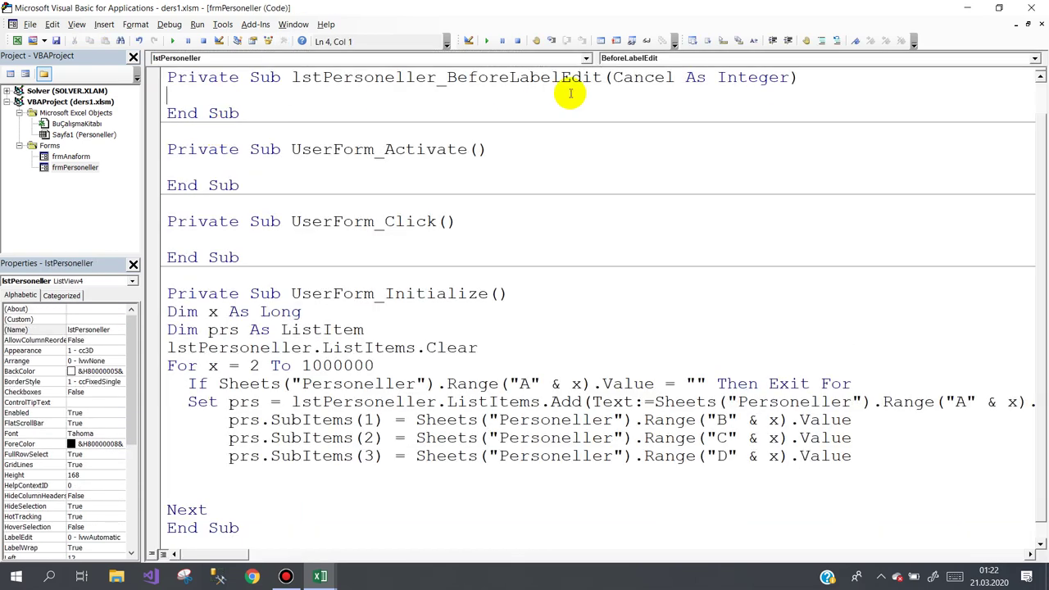
left_click(641, 59)
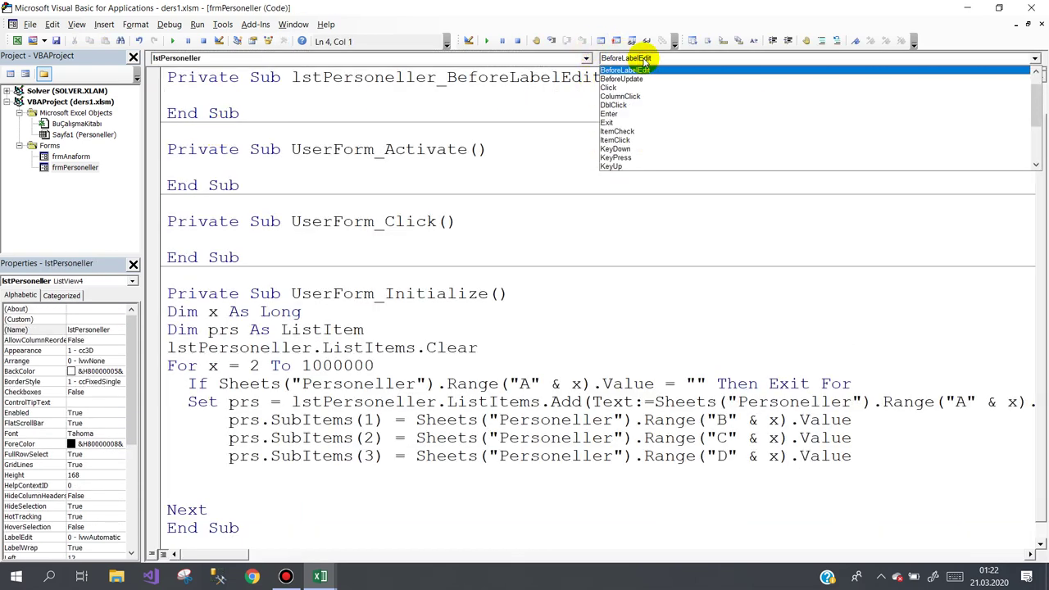
left_click(635, 106)
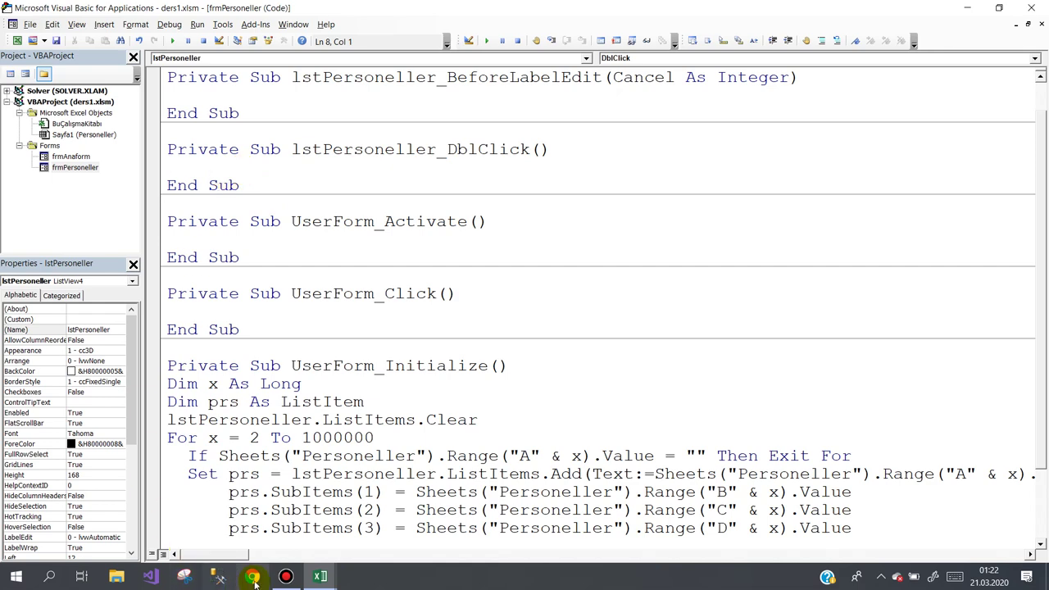
left_click(285, 576)
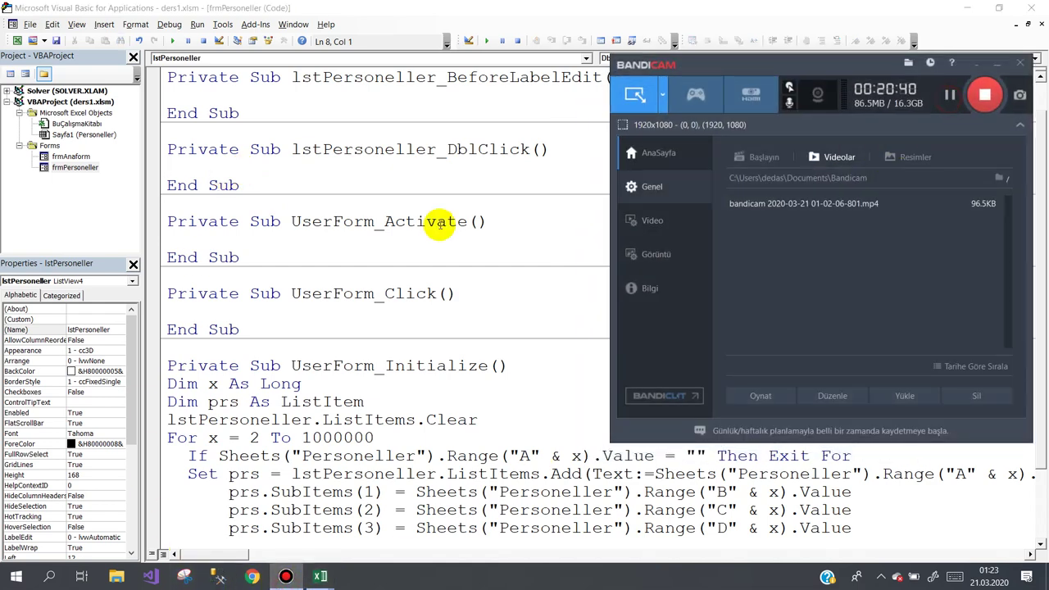
left_click(367, 222)
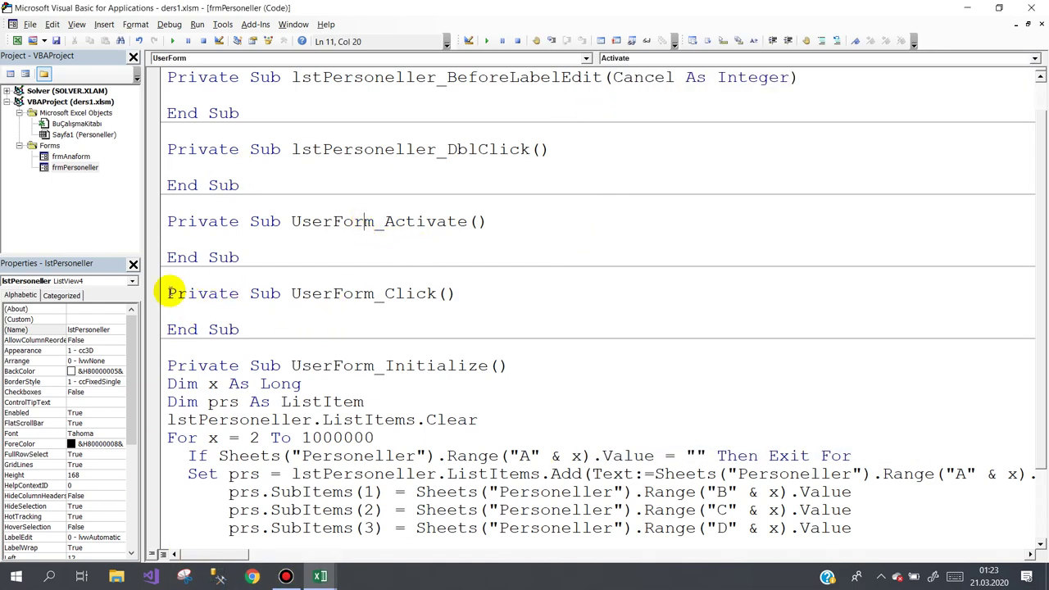
Delete the empty Activate, Click and BeforeLabelEdit procedures.
left_click(252, 329)
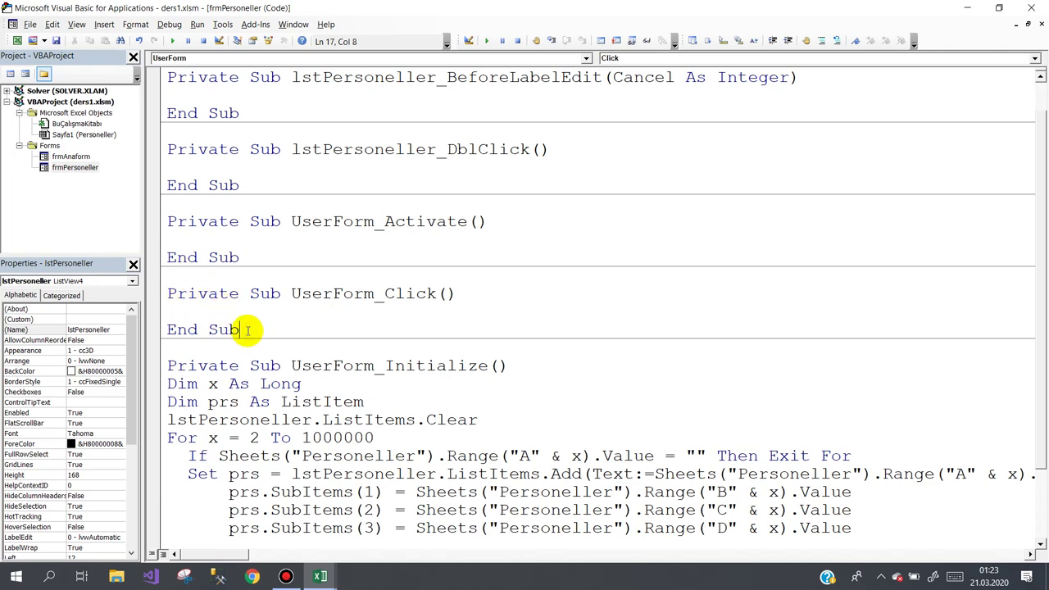
left_click_drag(238, 329, 156, 222)
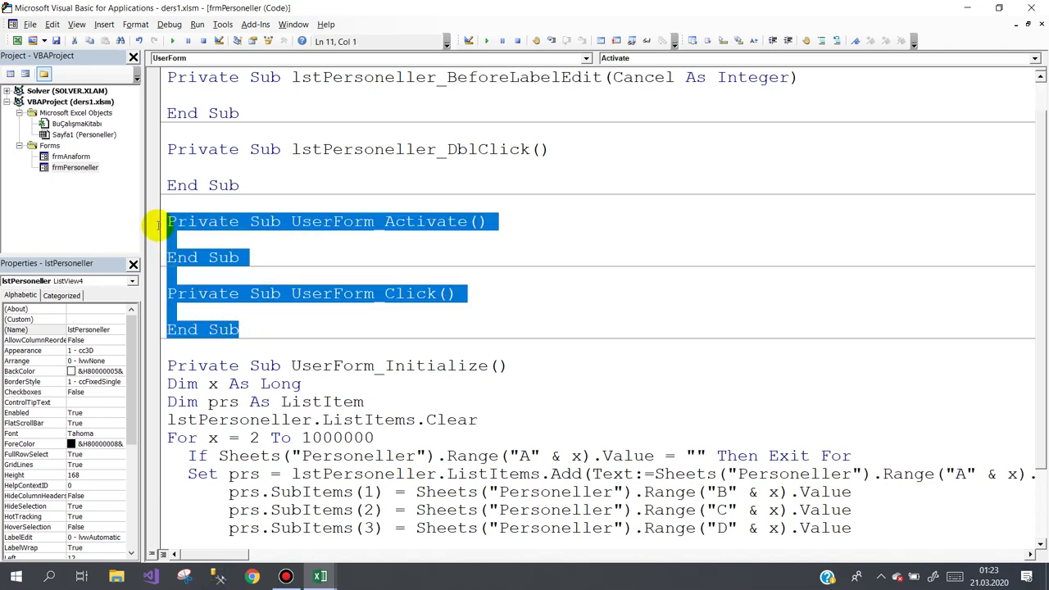
key("Delete")
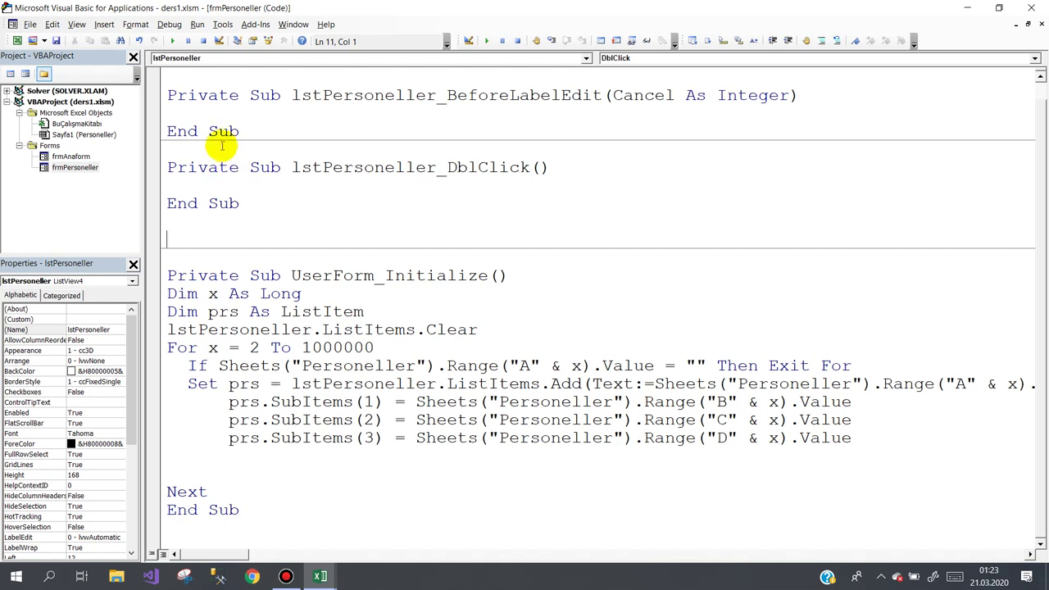
left_click_drag(239, 133, 171, 97)
key("Delete")
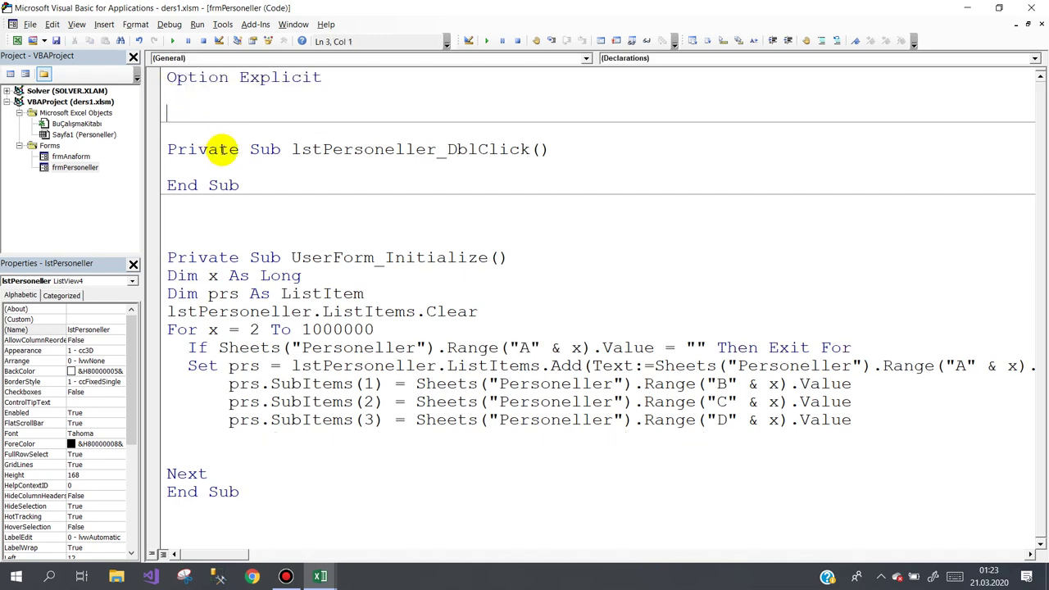
left_click(184, 161)
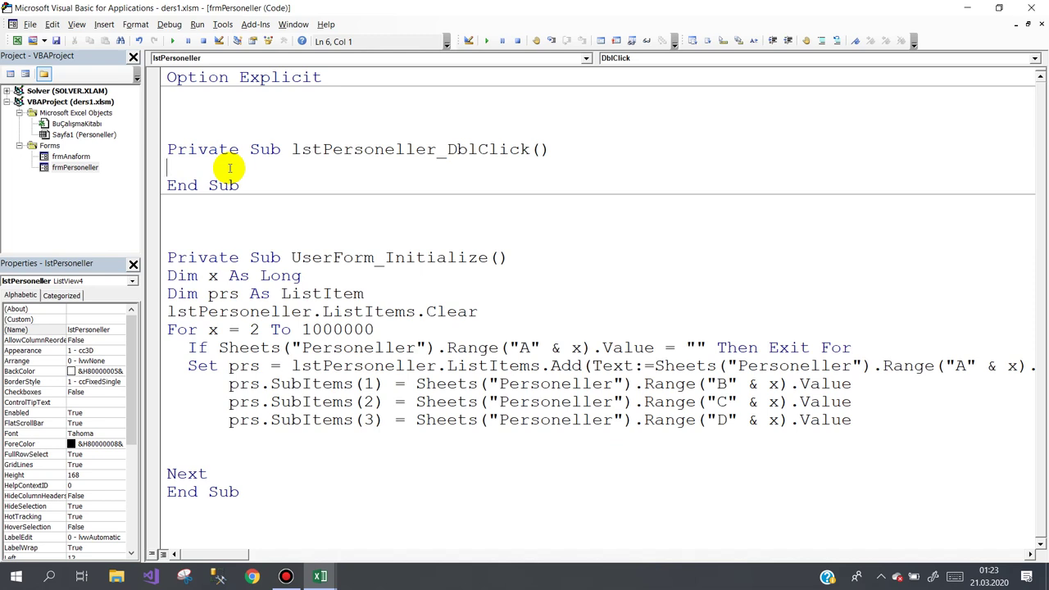
Declare Dim prs As ListItem in the DblClick handler.
type("dim ")
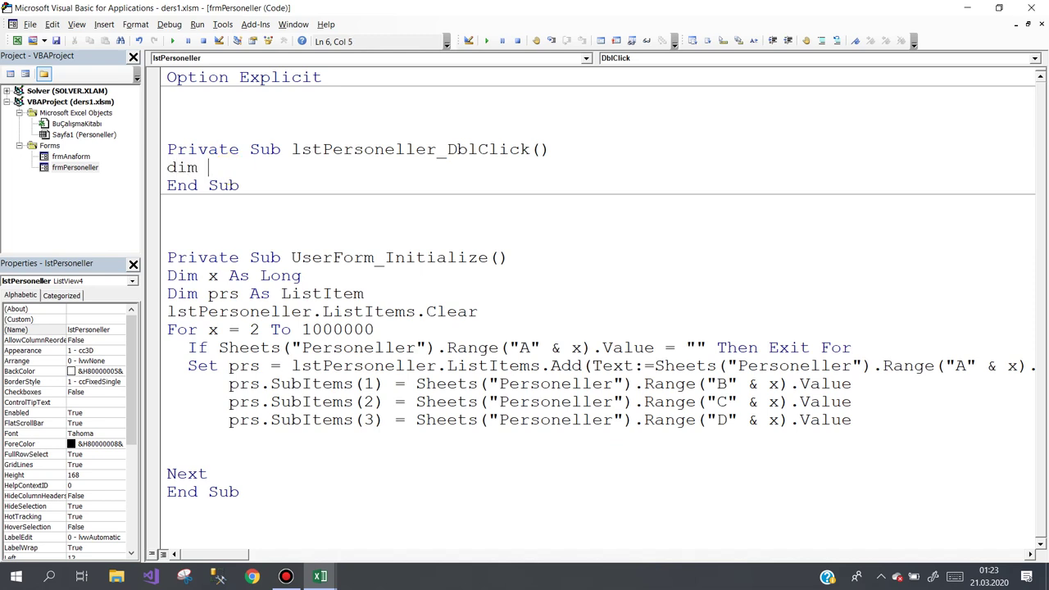
type("prs a")
type("s lis")
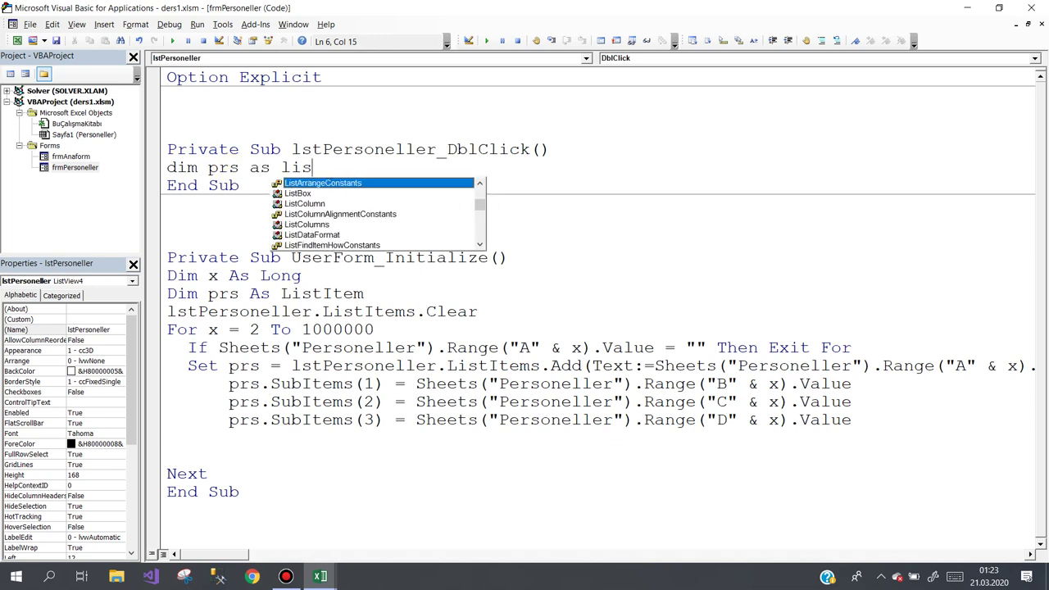
type("t")
type("i")
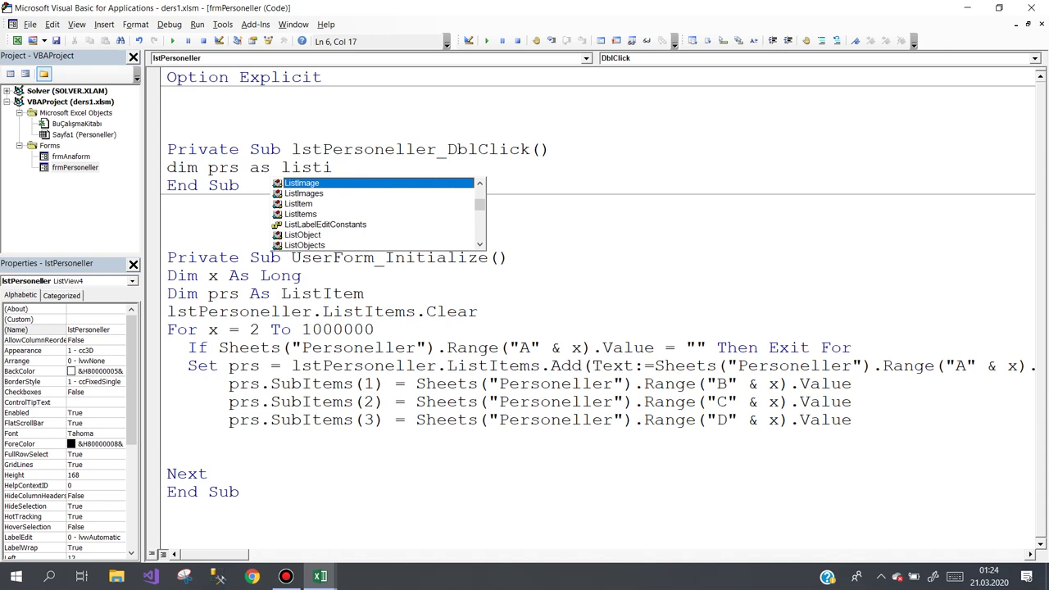
type("t")
key("Tab")
key("Return")
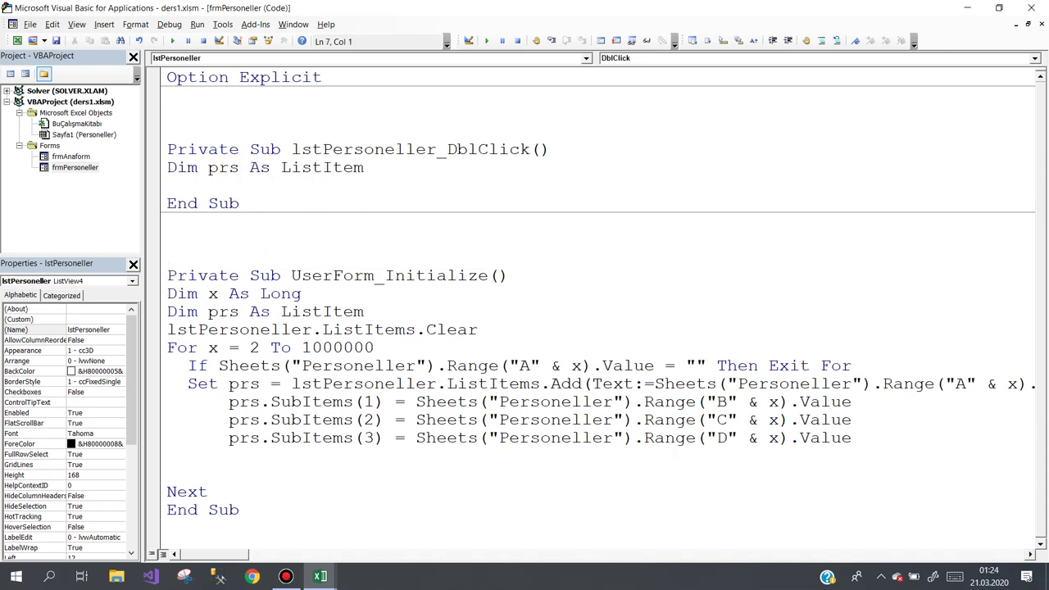
key("Return")
left_click(167, 186)
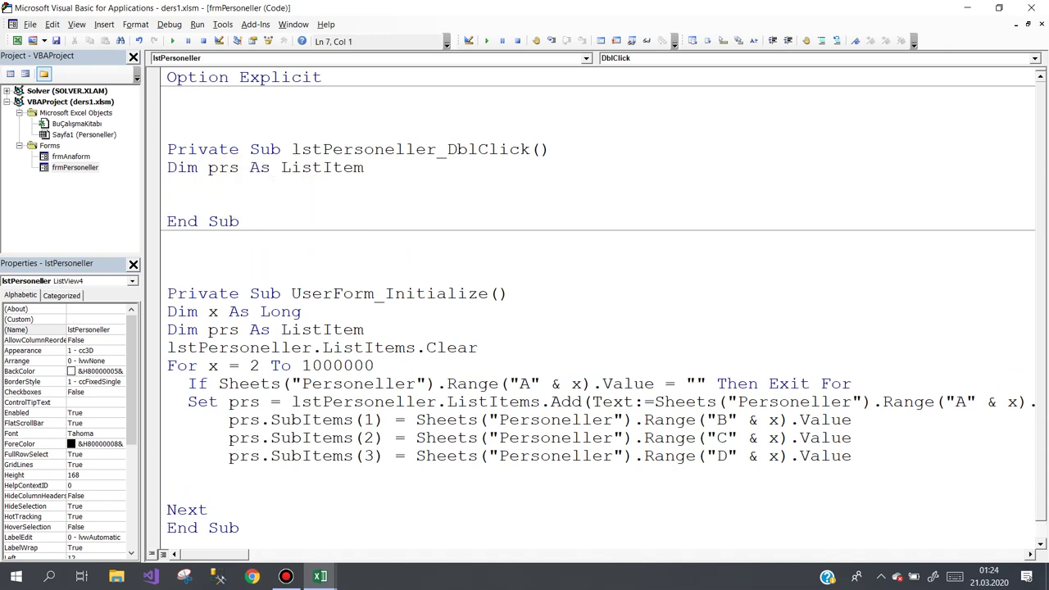
Add Set prs = frmAnaform.lstKomisyon.ListItems.Add(Text:=lstPersoneller.SelectedItem).
type("set pr")
type("s")
type("=")
type("fr")
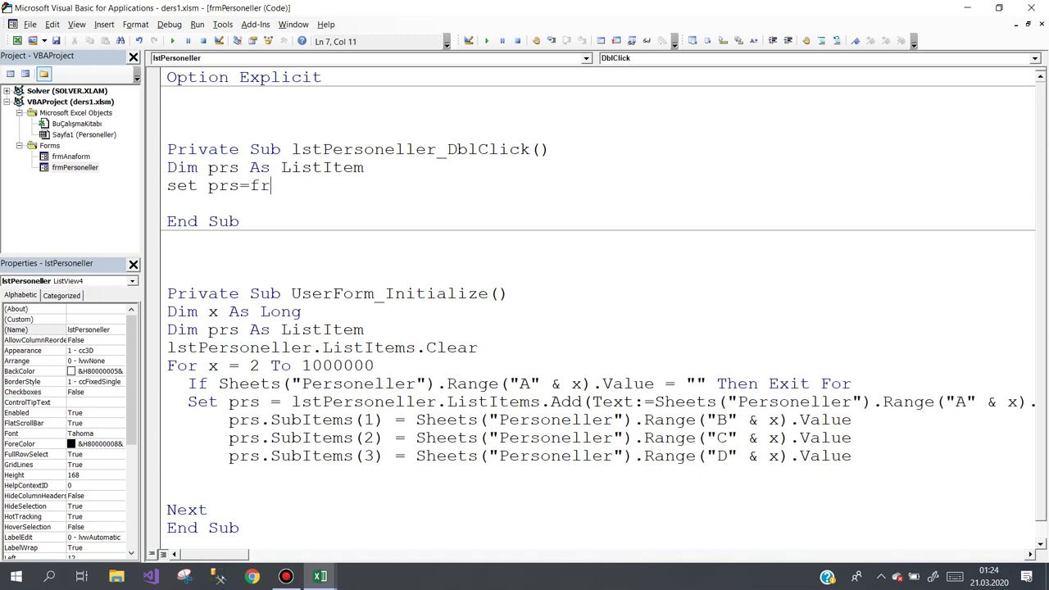
type("m")
type("Anaform")
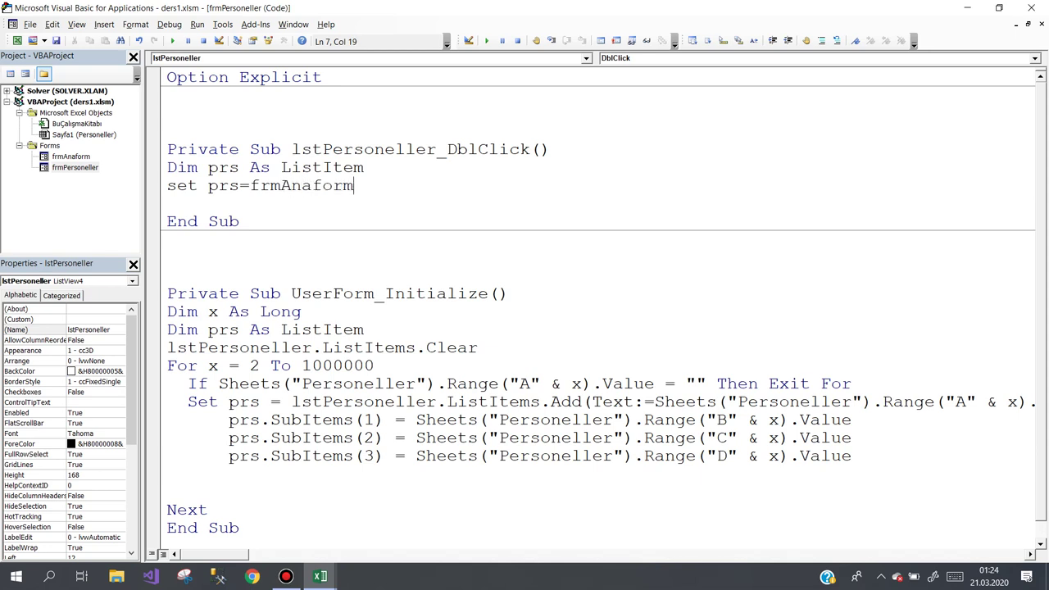
type(".")
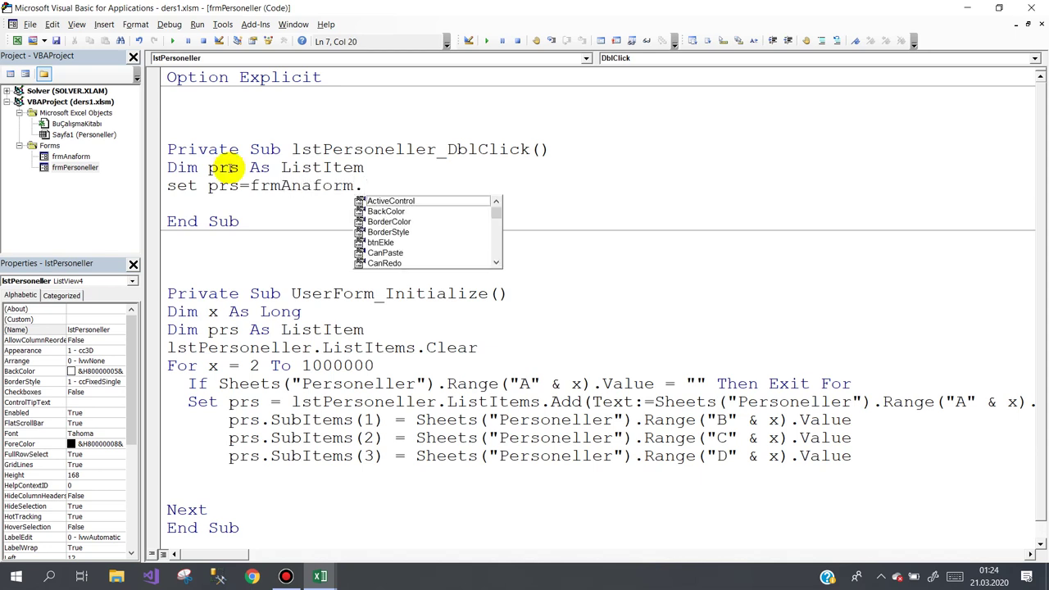
type("ls")
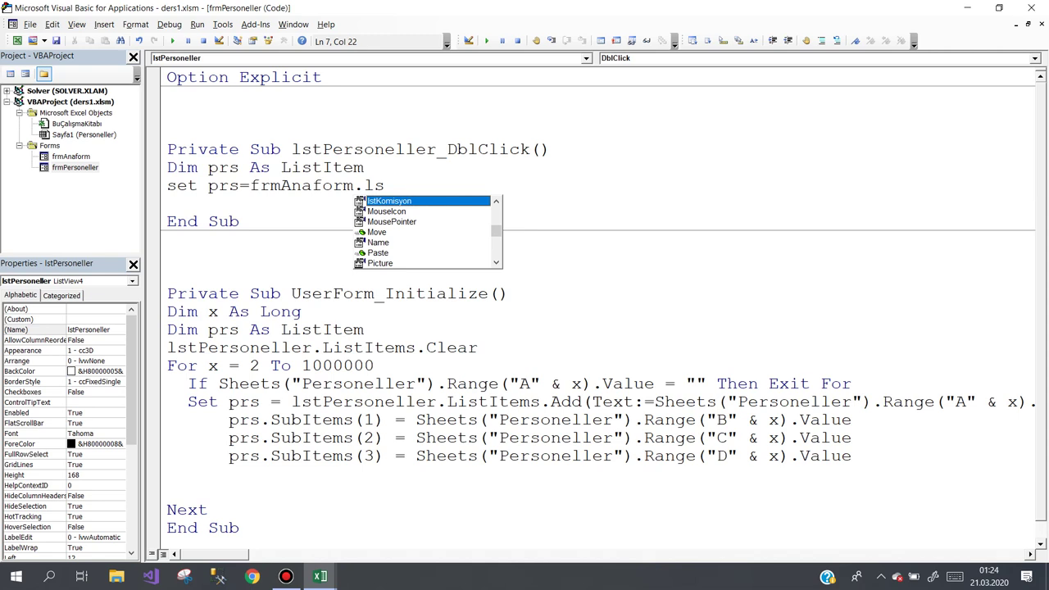
type("tKomisyon.ad")
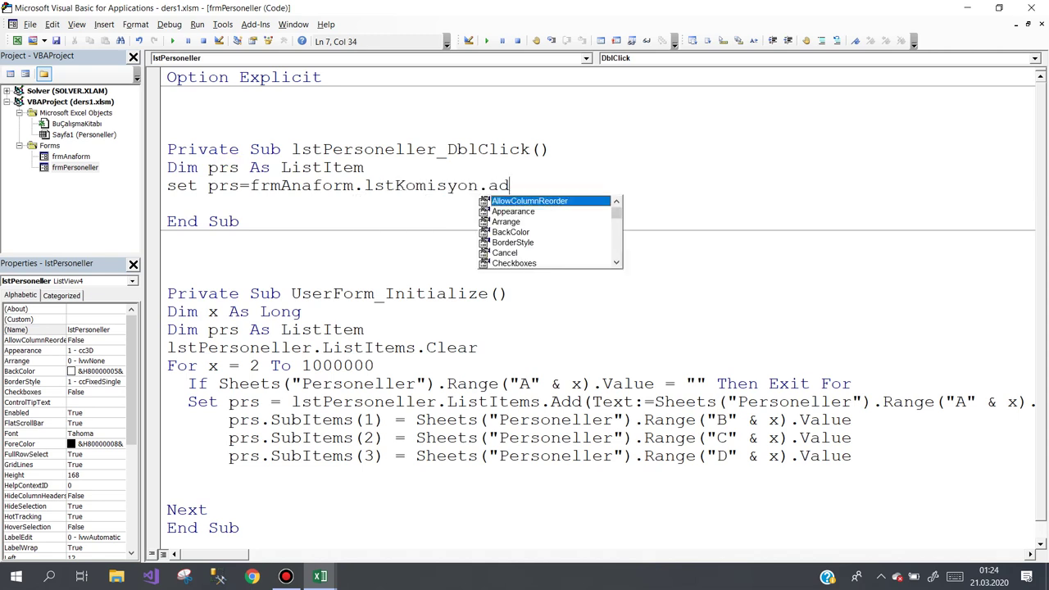
key("BackSpace")
key("BackSpace")
key("BackSpace")
type(".l")
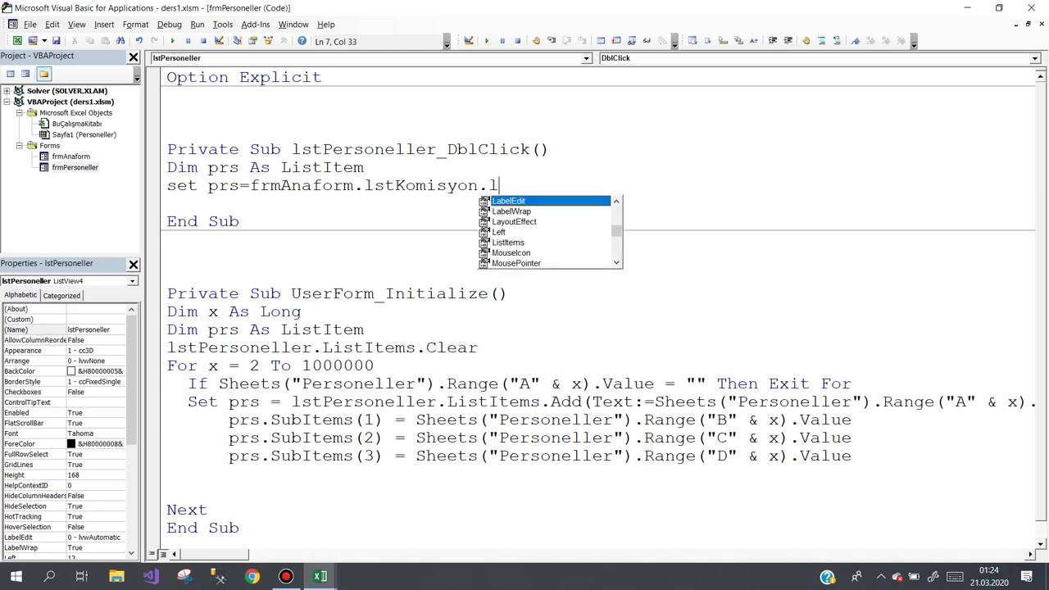
type("istItems.a")
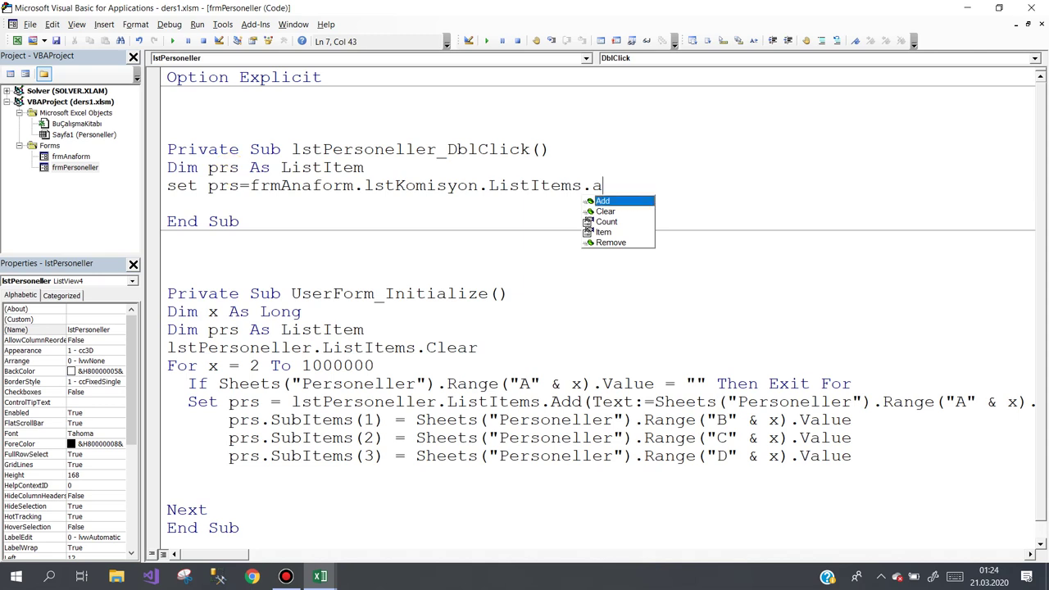
type("(")
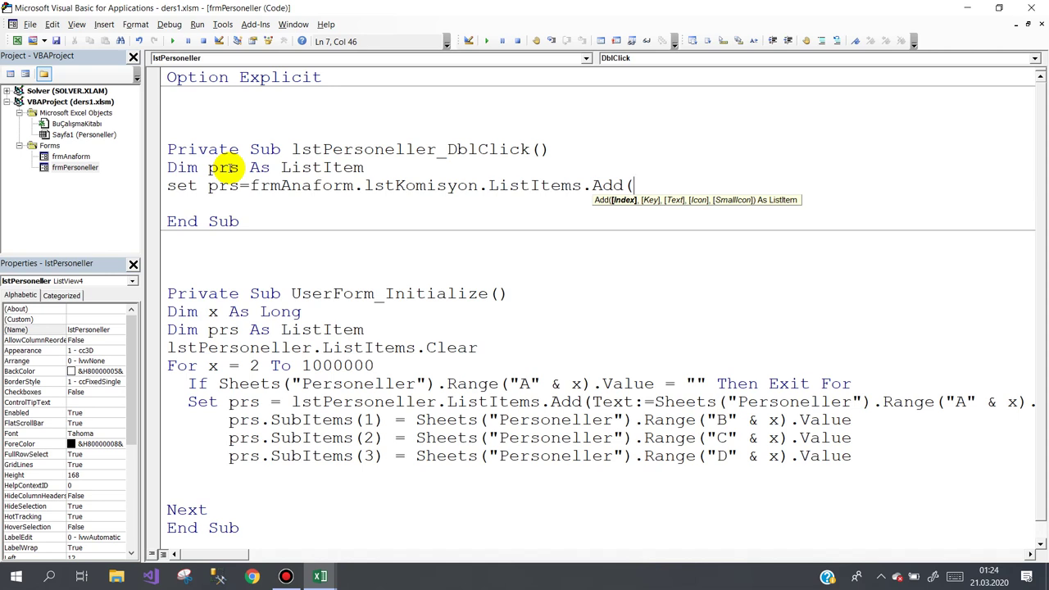
type("Tex")
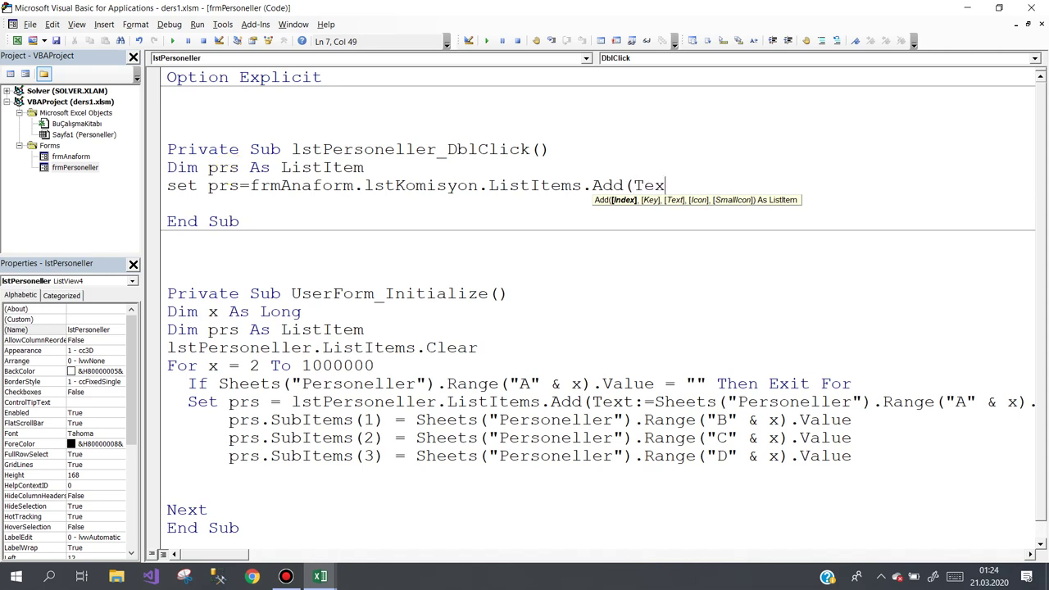
type("t:=")
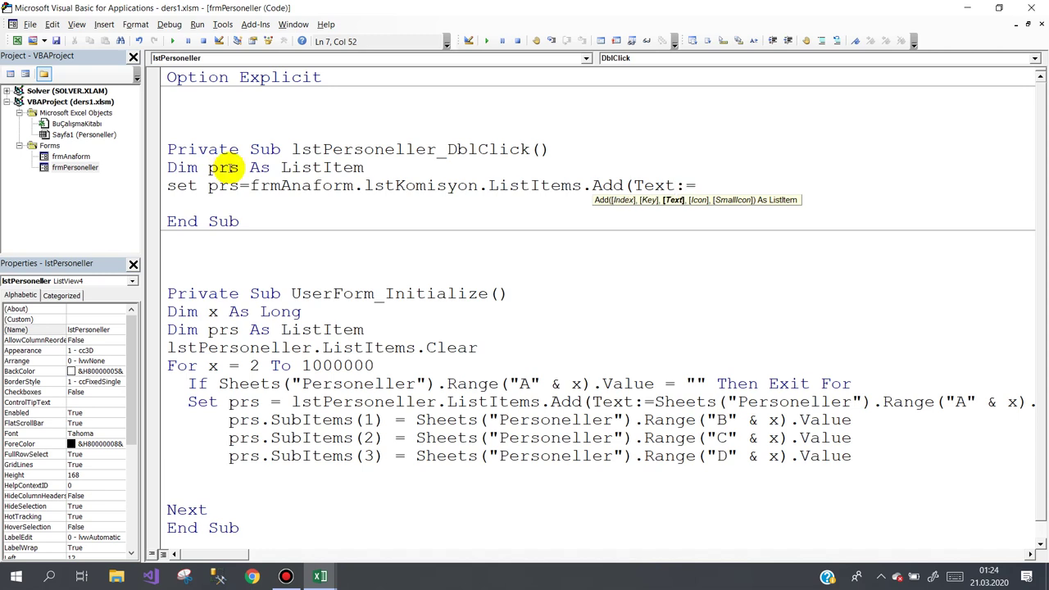
type("lst")
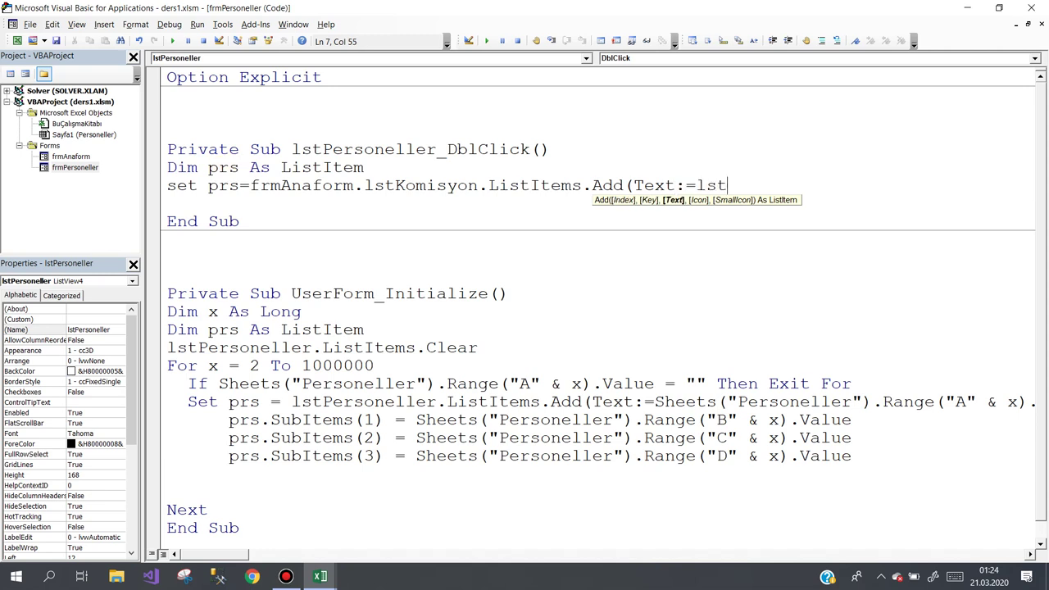
key("ctrl+space")
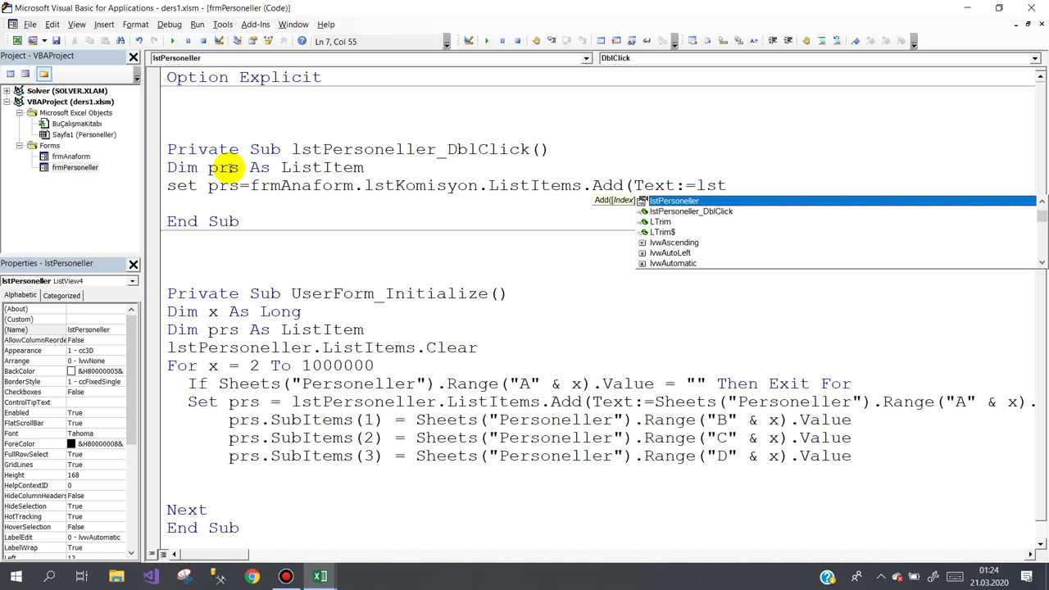
type(".li")
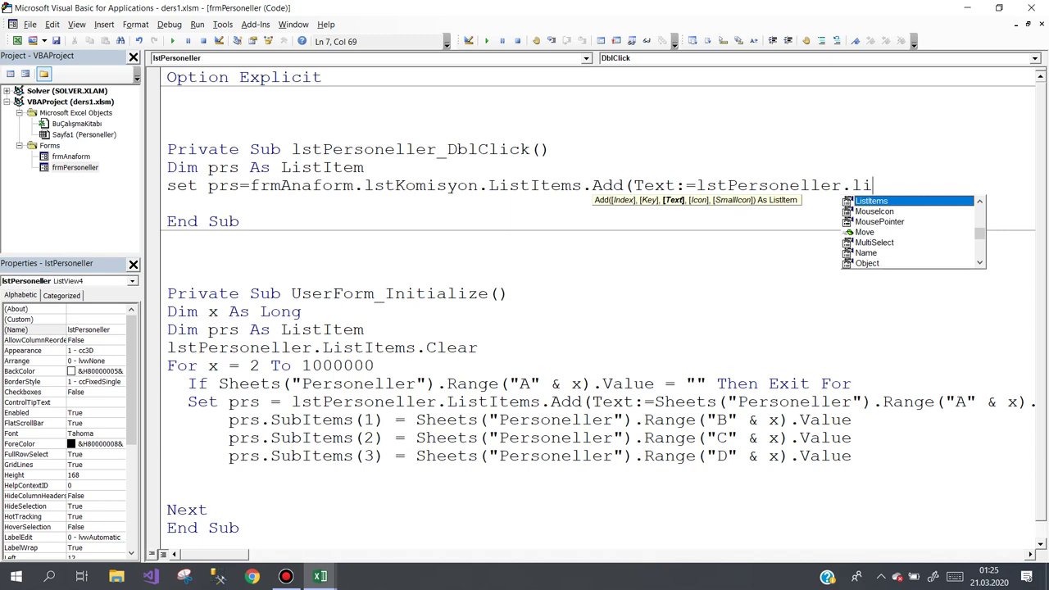
key("BackSpace")
key("BackSpace")
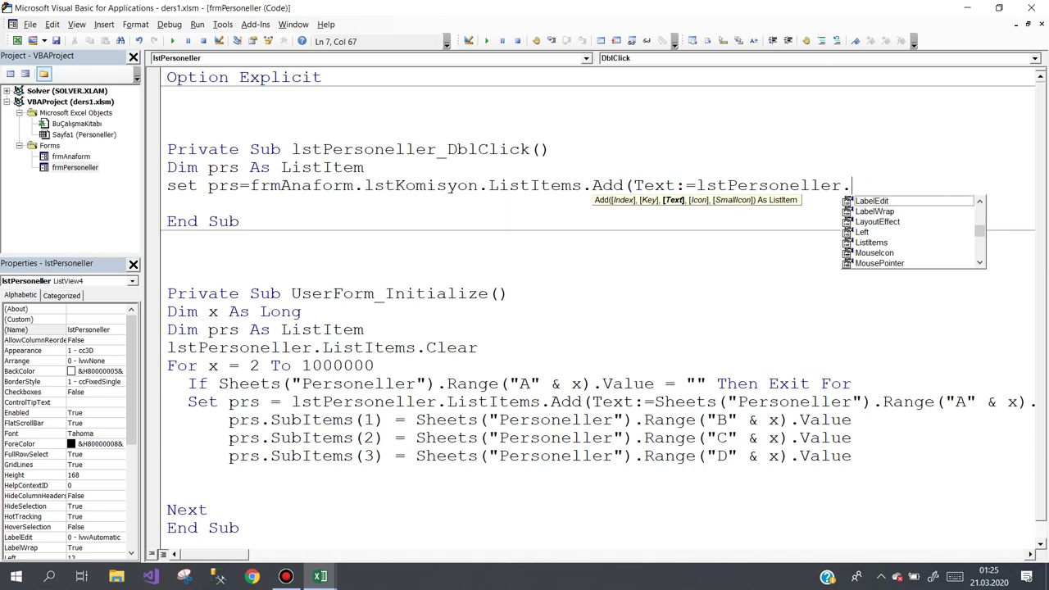
key("BackSpace")
type(".se")
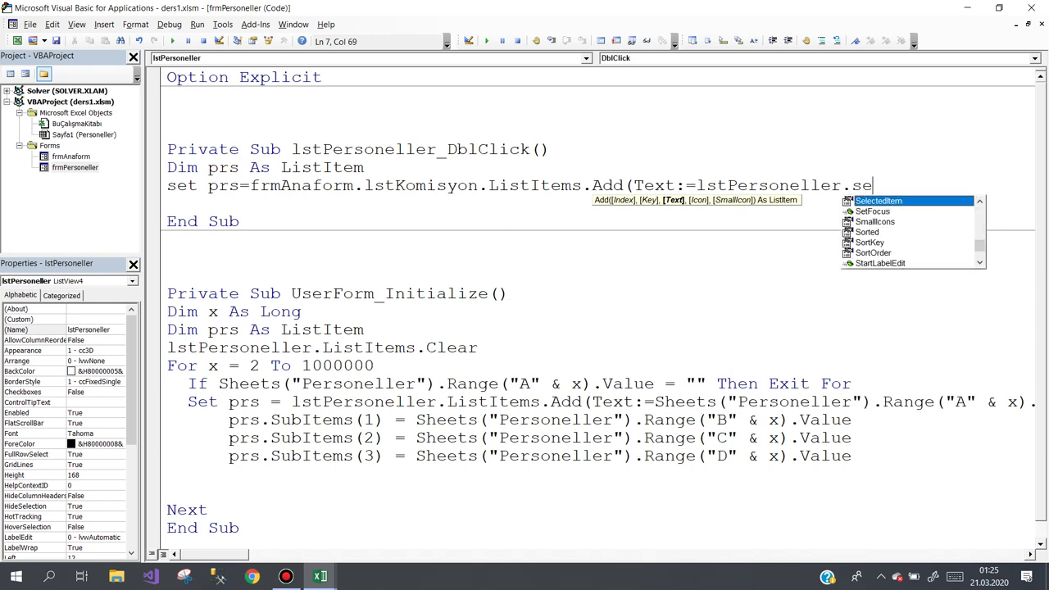
type(")")
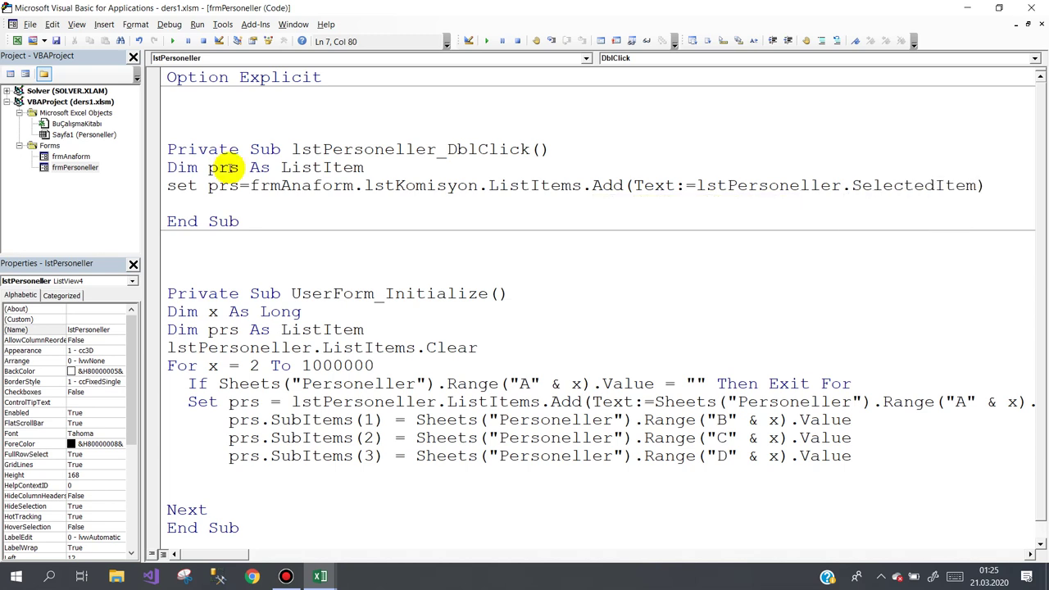
key("Return")
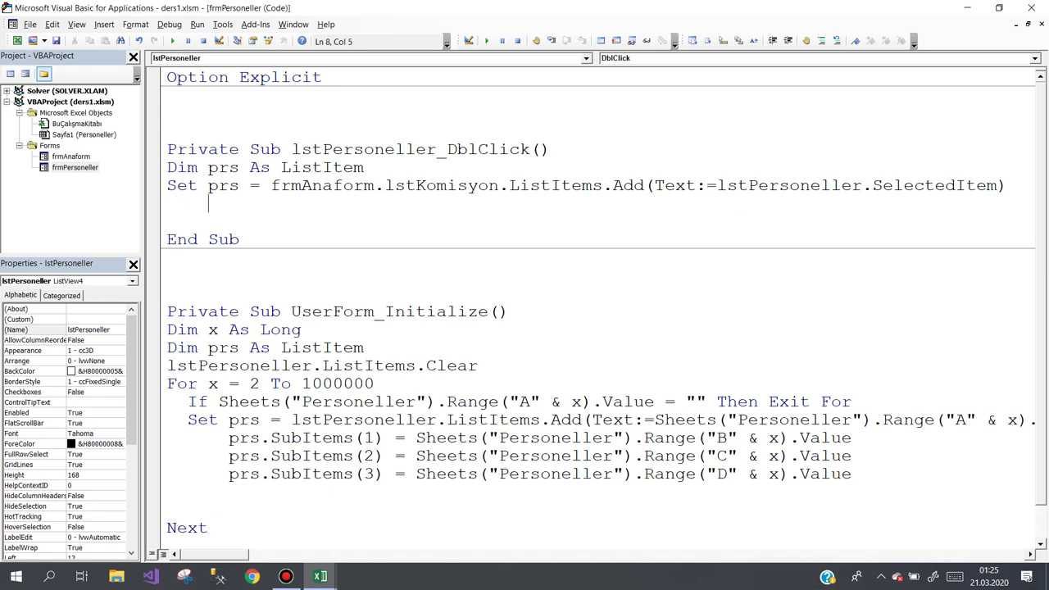
Write the line prs.SubItems(1) = lstPersoneller.SelectedItem(1).
type("pr")
type("s:")
key("BackSpace")
type(".su")
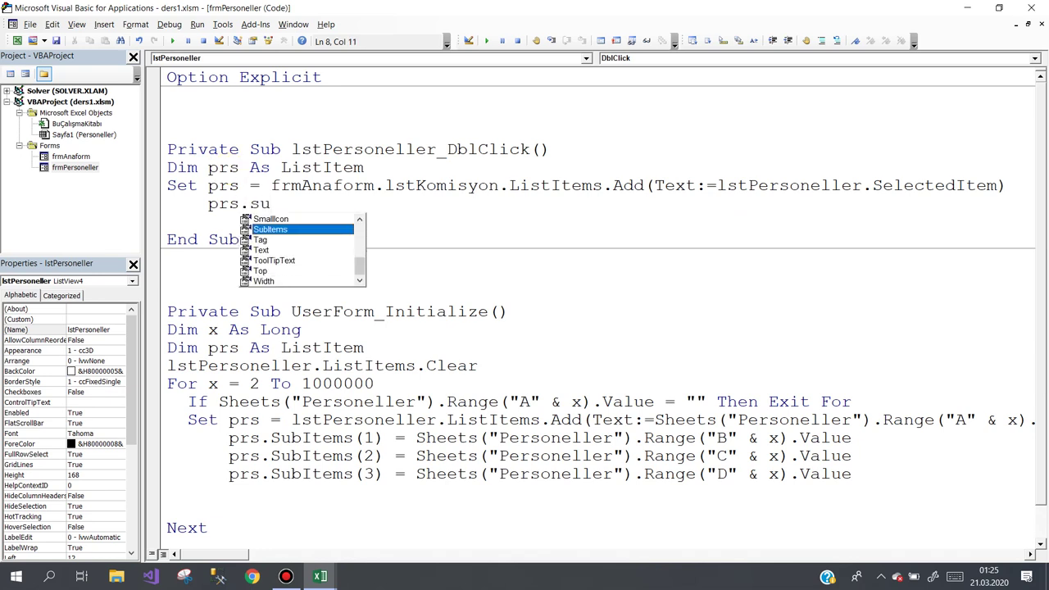
type("(")
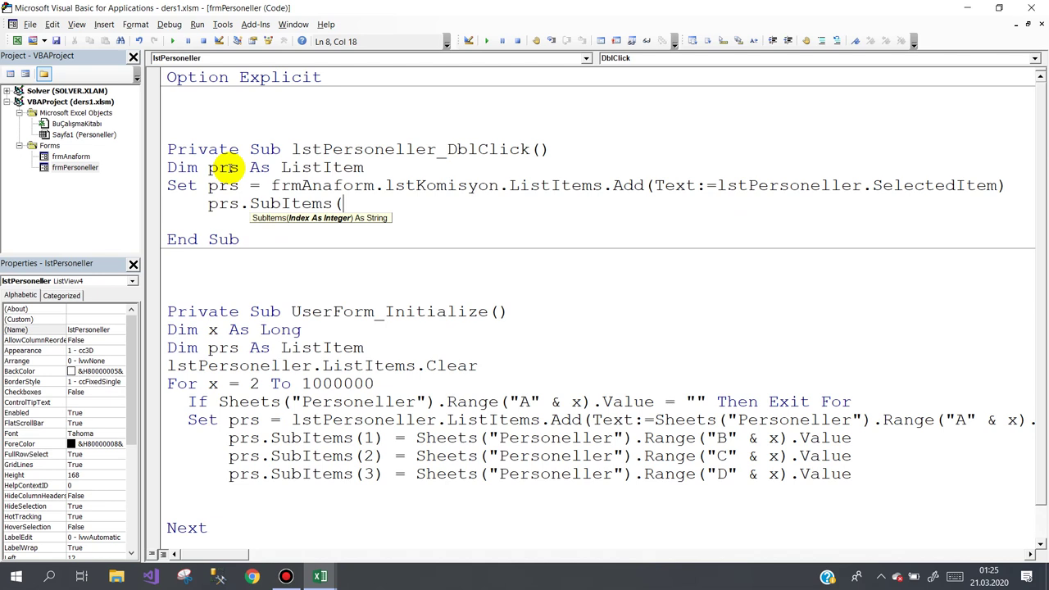
type("1")
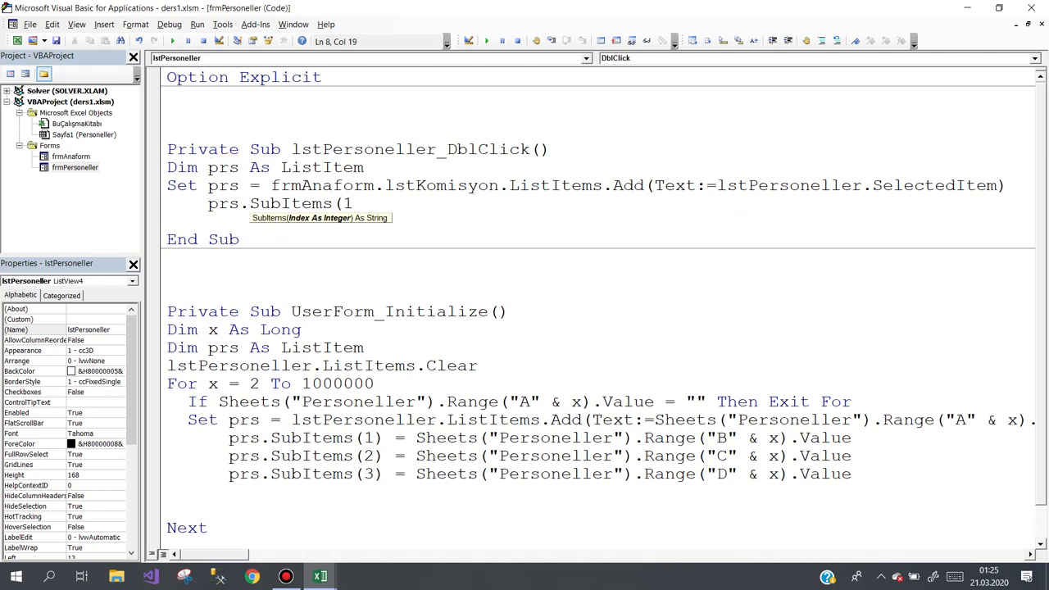
type(")")
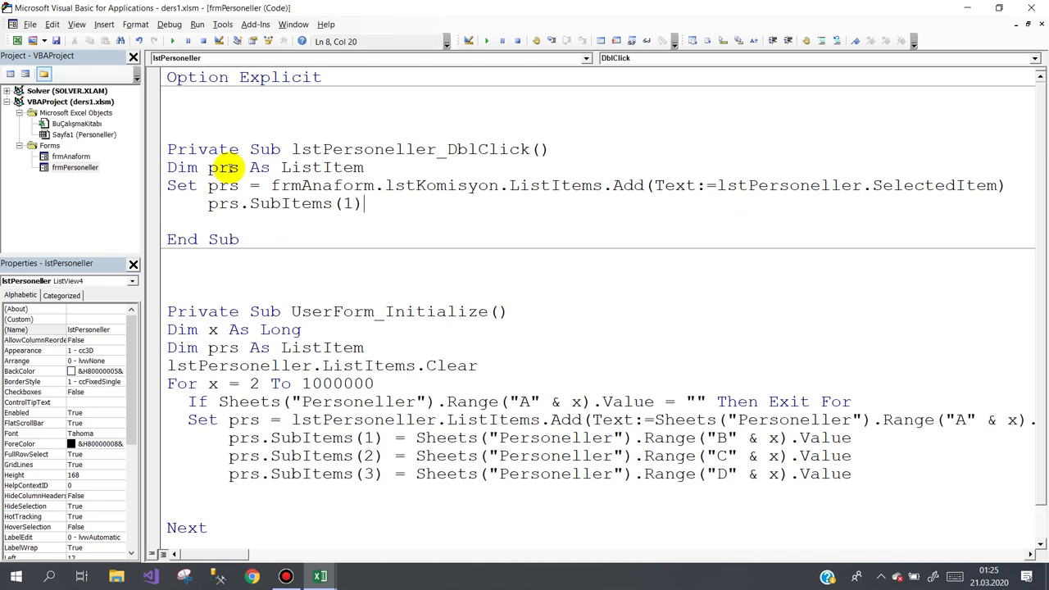
type("=")
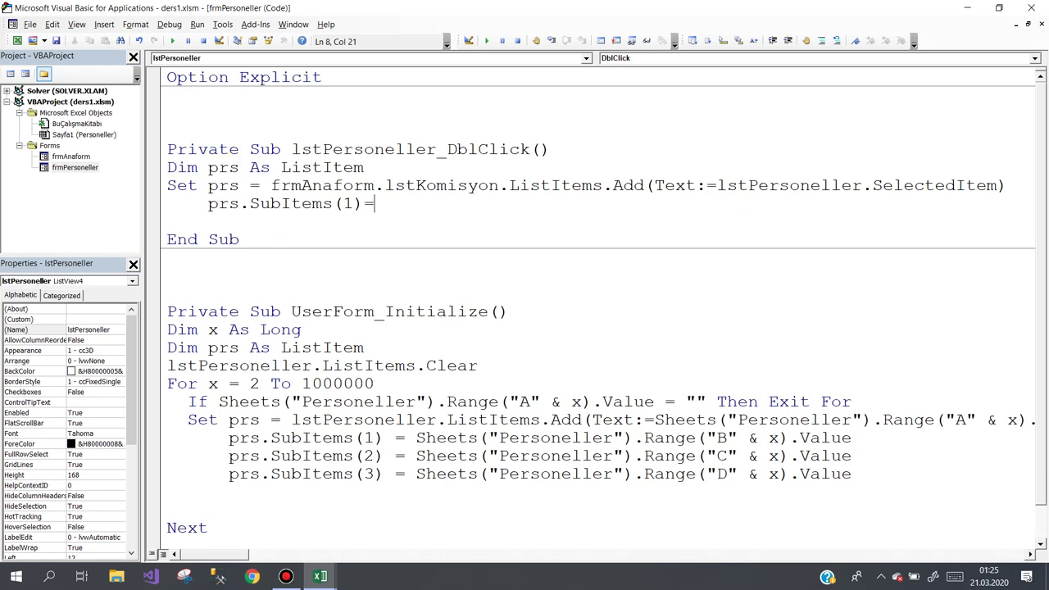
type("lst")
key("ctrl+space")
type(".")
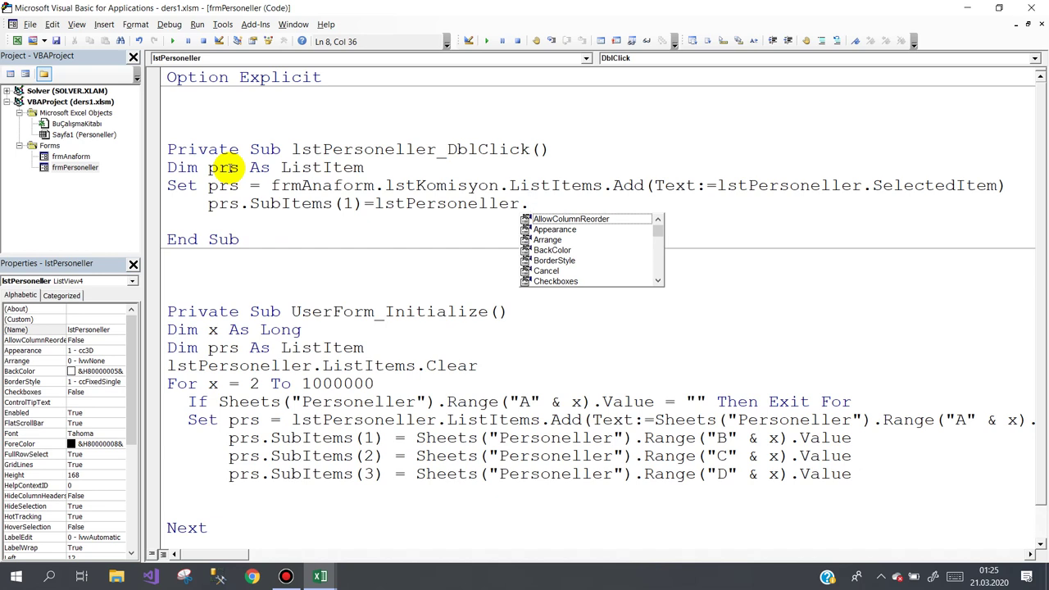
type("se")
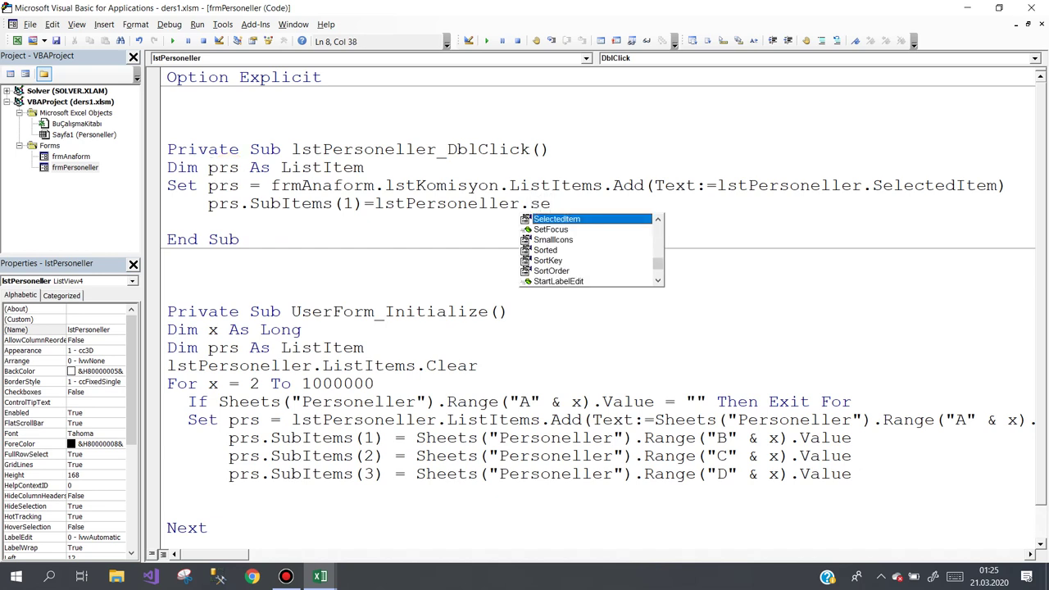
type("(")
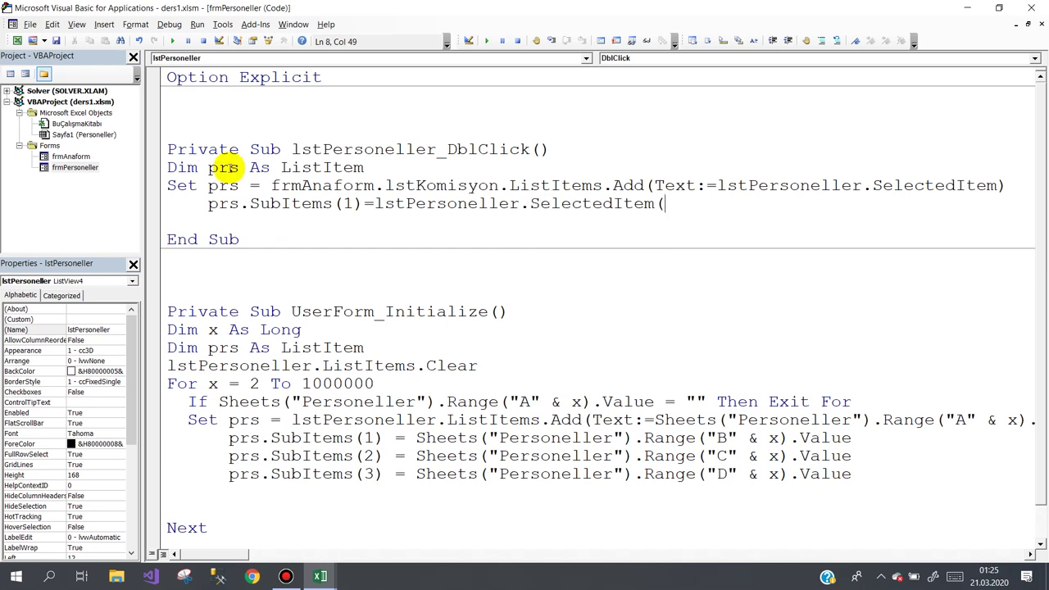
type("1)")
key("Return")
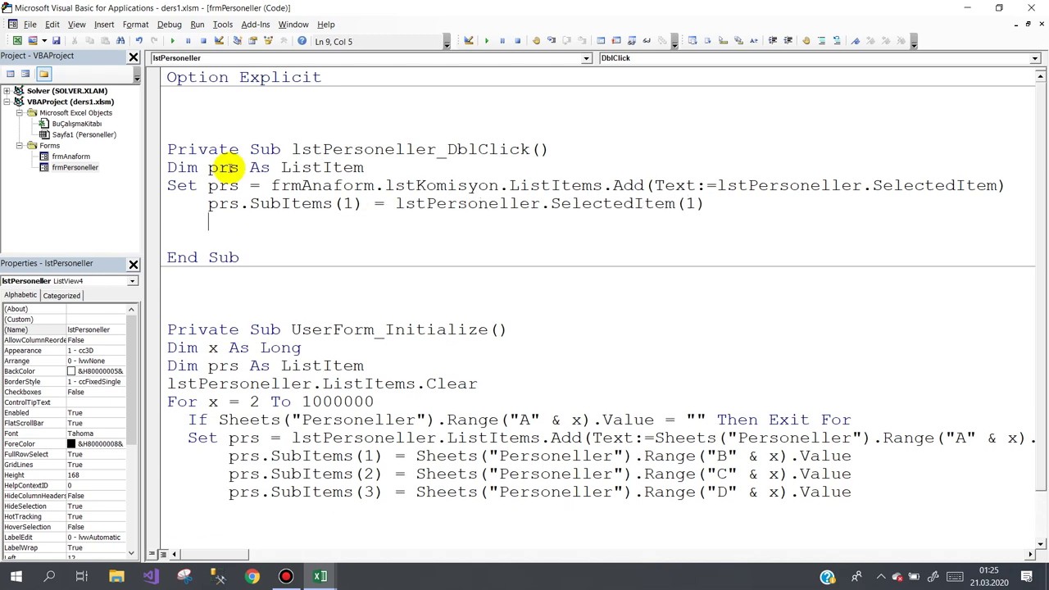
Duplicate the SubItems(1) assignment line three times.
key("shift+Up")
key("shift+Home")
key("ctrl+c")
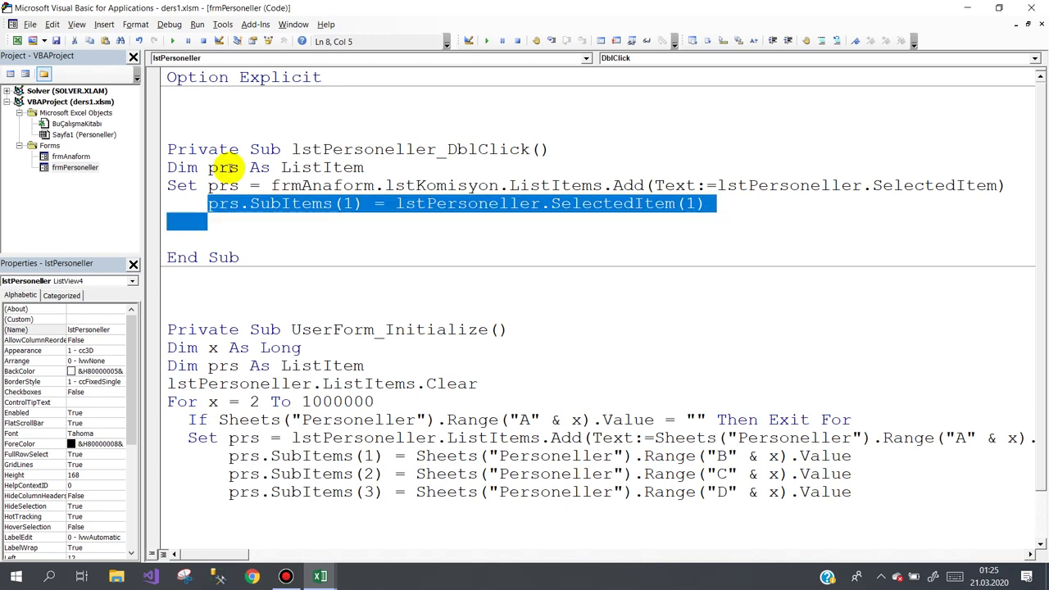
key("Down")
key("Down")
key("Up")
key("ctrl+v")
key("ctrl+v")
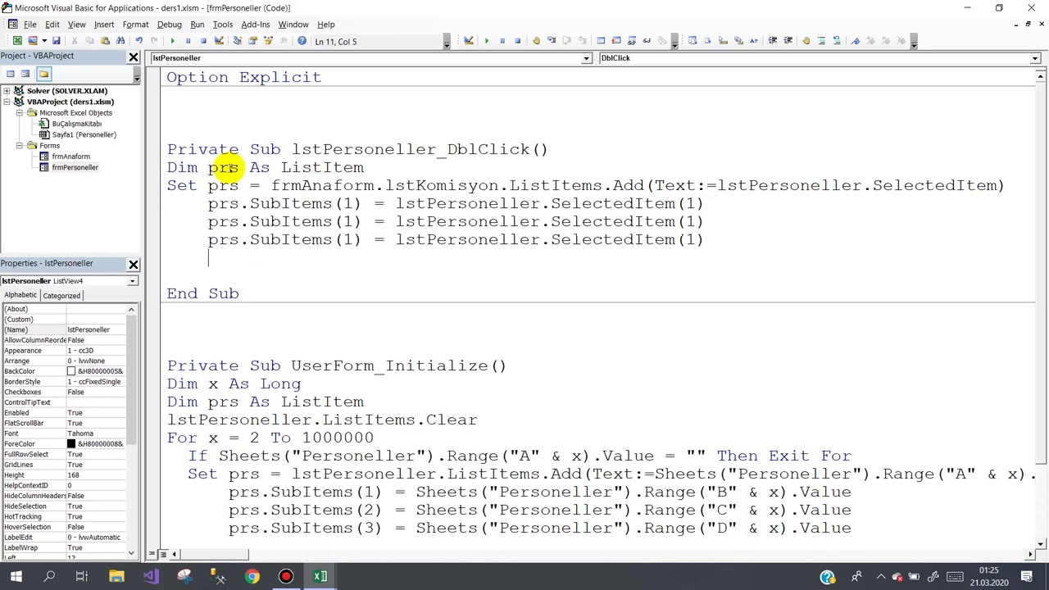
key("ctrl+v")
Change the prs.SubItems indexes on the copied lines to 2, 3 and 4.
key("Up")
key("Up")
key("Up")
key("ctrl+Right")
key("ctrl+Right")
key("ctrl+Right")
key("ctrl+Right")
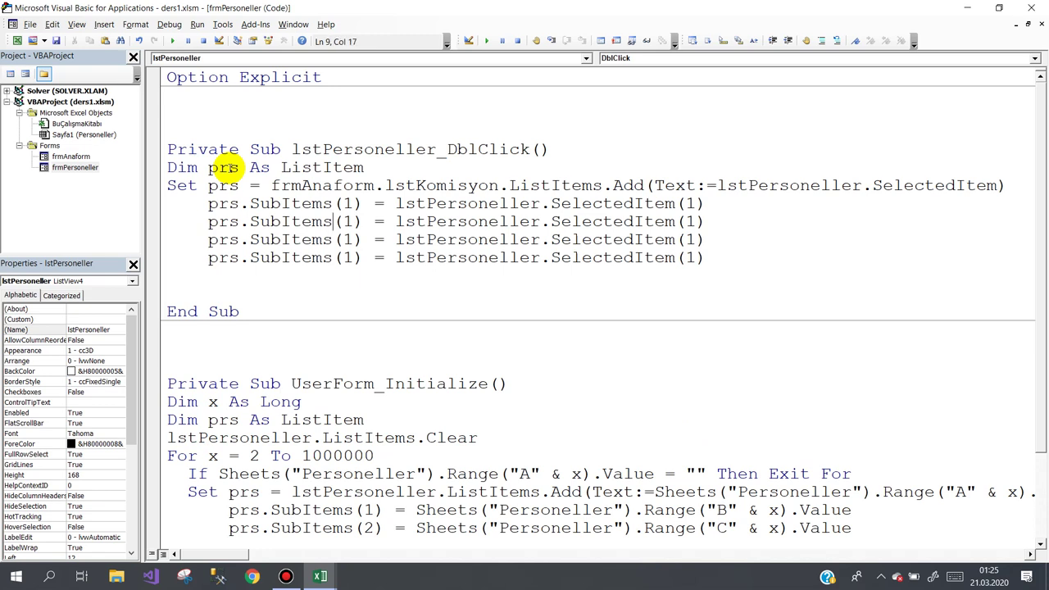
type("2")
key("Delete")
key("Down")
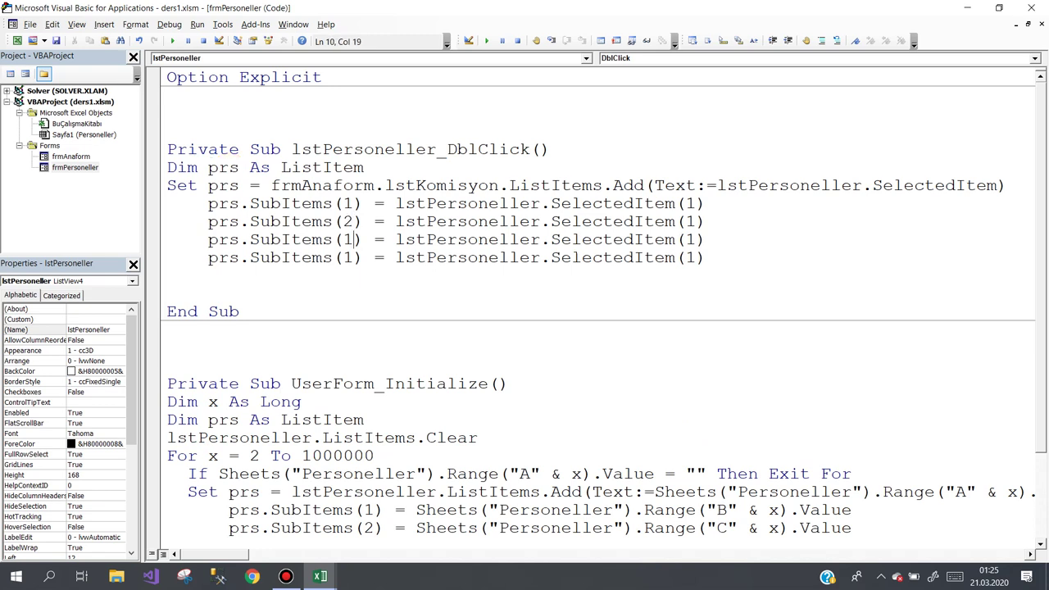
key("Left")
type("3")
key("Delete")
key("Down")
key("Left")
type("4")
key("Delete")
Change the SelectedItem indexes to 2, 3 and 4, then type unload me before End Sub.
key("Up")
key("Up")
key("Up")
key("ctrl+Right")
key("ctrl+Right")
key("ctrl+Right")
key("ctrl+Right")
key("ctrl+Right")
key("ctrl+Right")
type("2")
key("Delete")
key("Down")
key("Left")
type("3")
key("Delete")
key("Down")
key("Left")
type("4")
key("Delete")
key("BackSpace")
type("unload me")
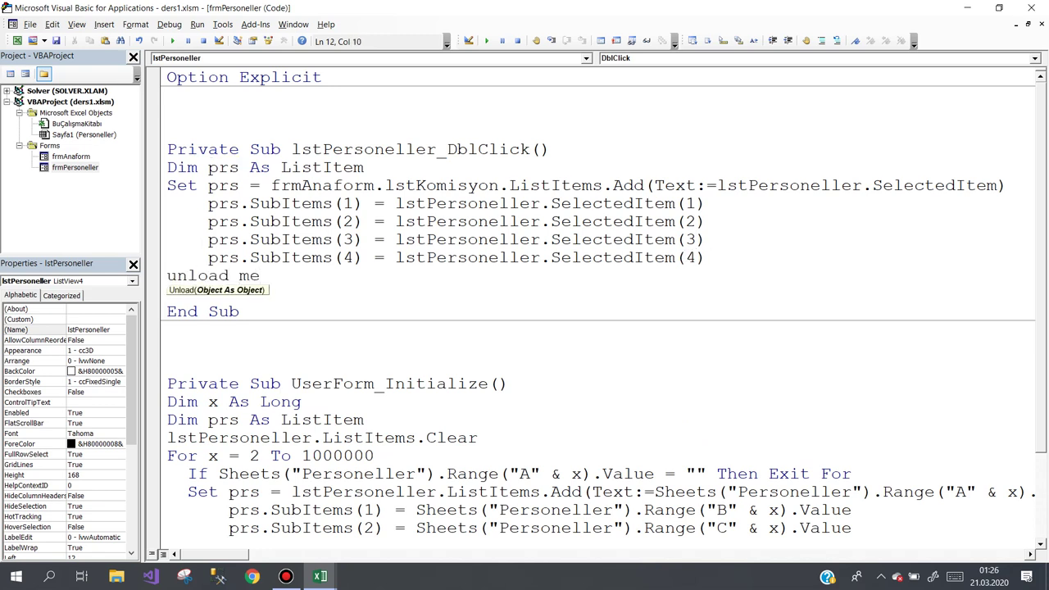
Finish the Unload Me line and review the SelectedItem references in the handler.
left_click(340, 306)
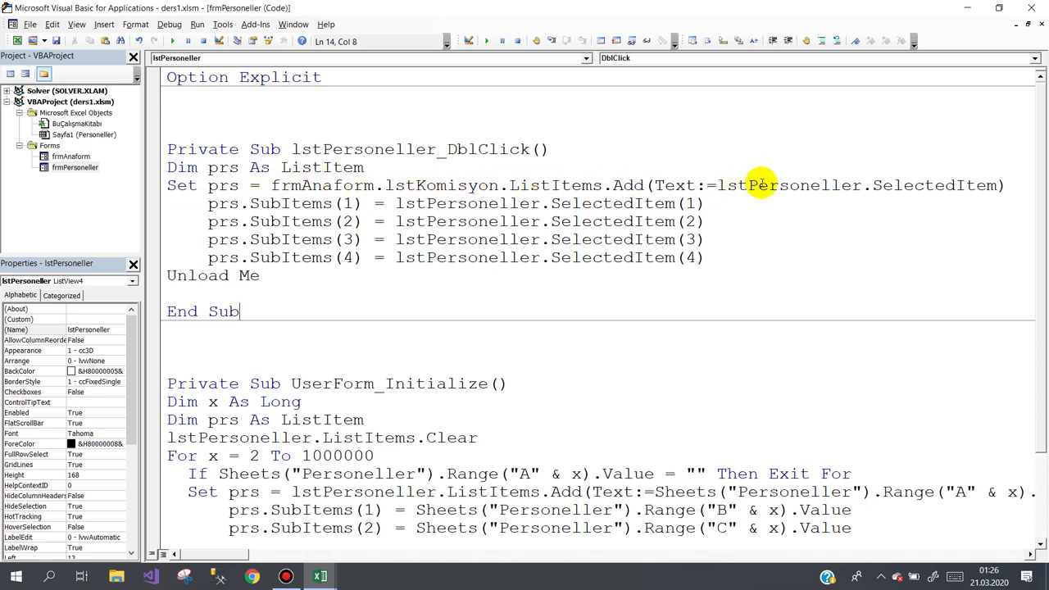
left_click(978, 187)
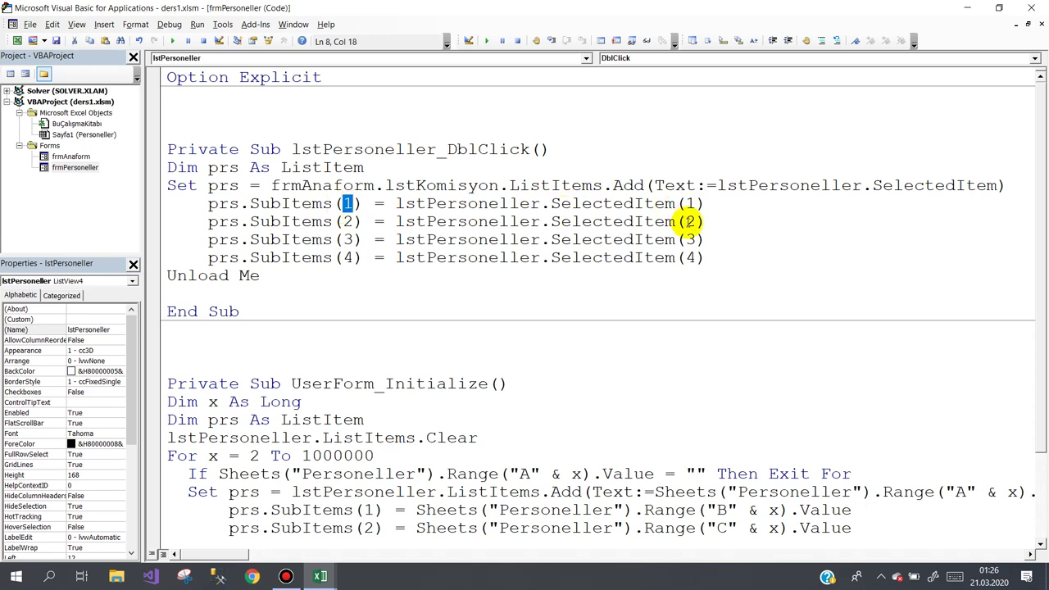
left_click(692, 221)
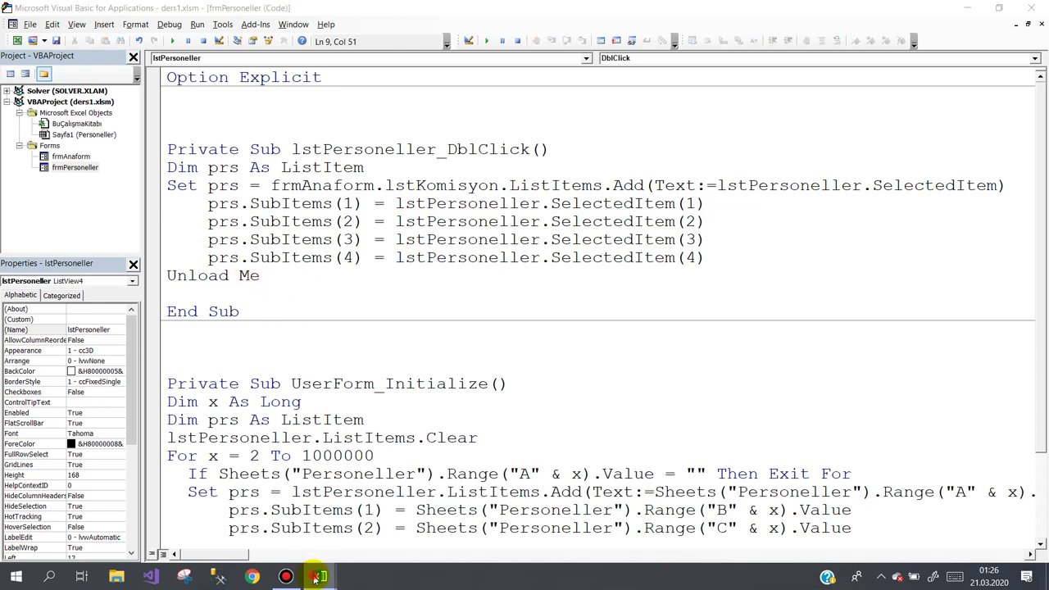
Run Program and Personel Ekle, double-click a personnel row, dismiss the SelectedItem compile error, and reset.
mouse_move(319, 576)
left_click(241, 518)
left_click(452, 203)
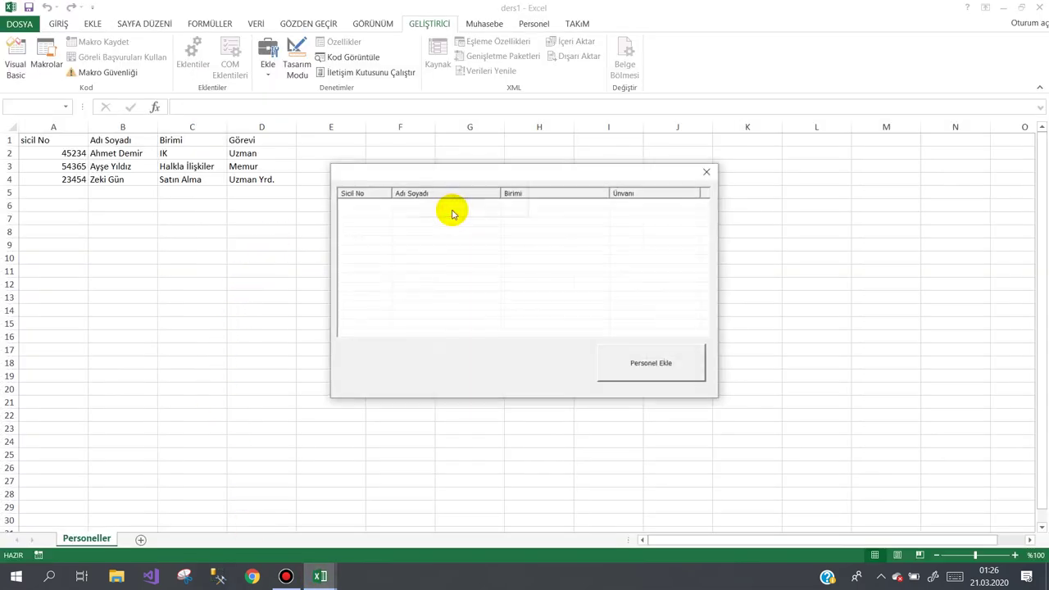
left_click(629, 368)
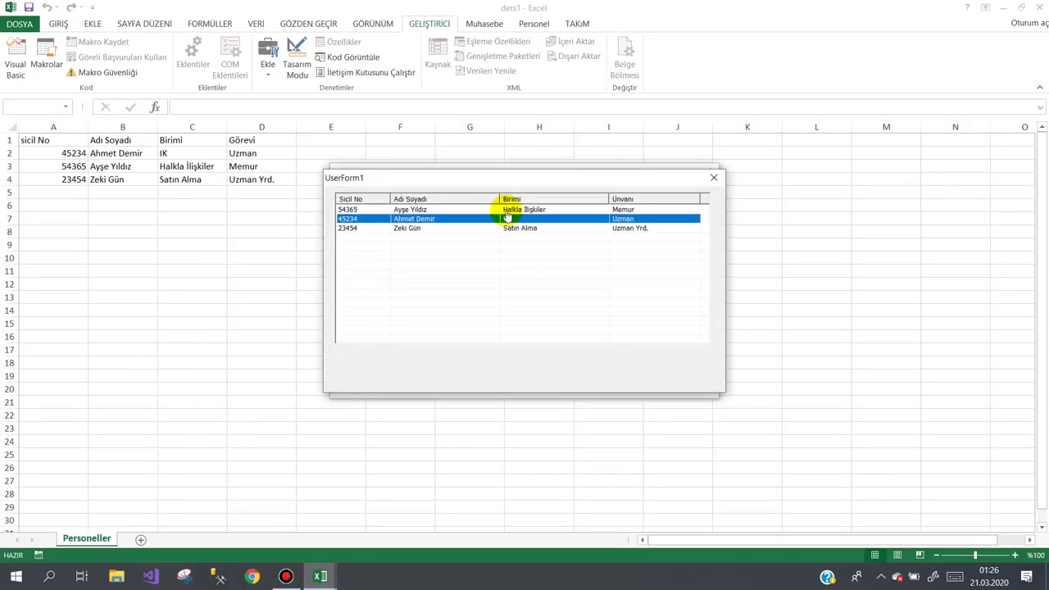
left_click_drag(490, 168, 791, 164)
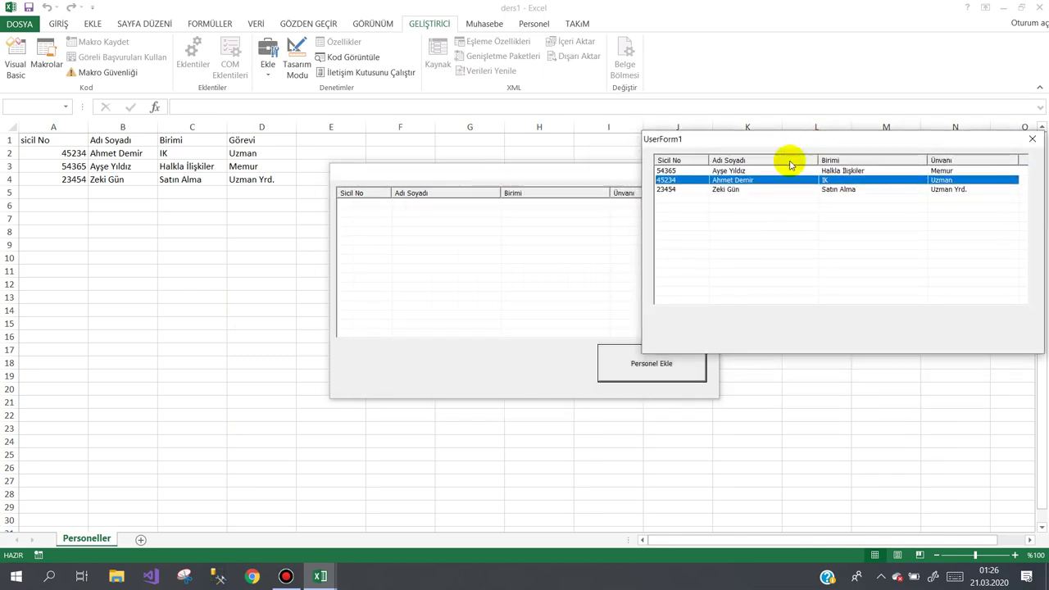
double_click(746, 174)
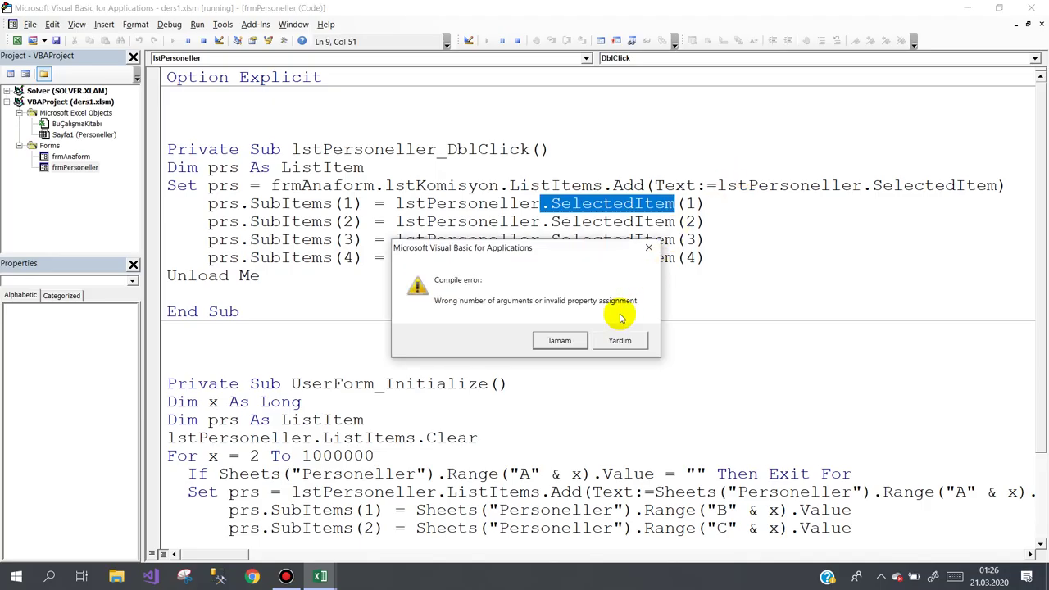
left_click(558, 342)
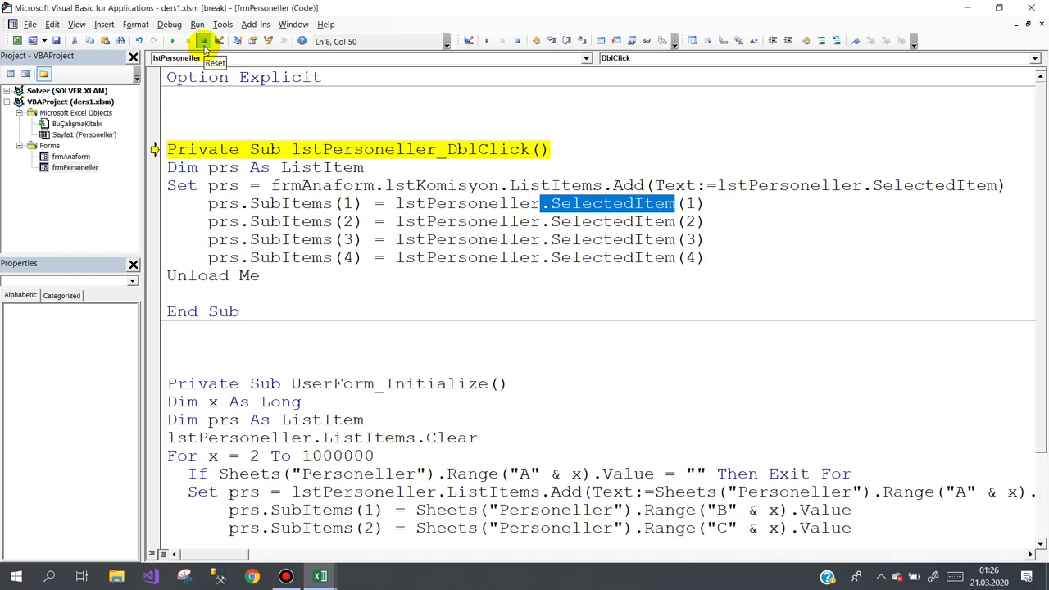
left_click(204, 43)
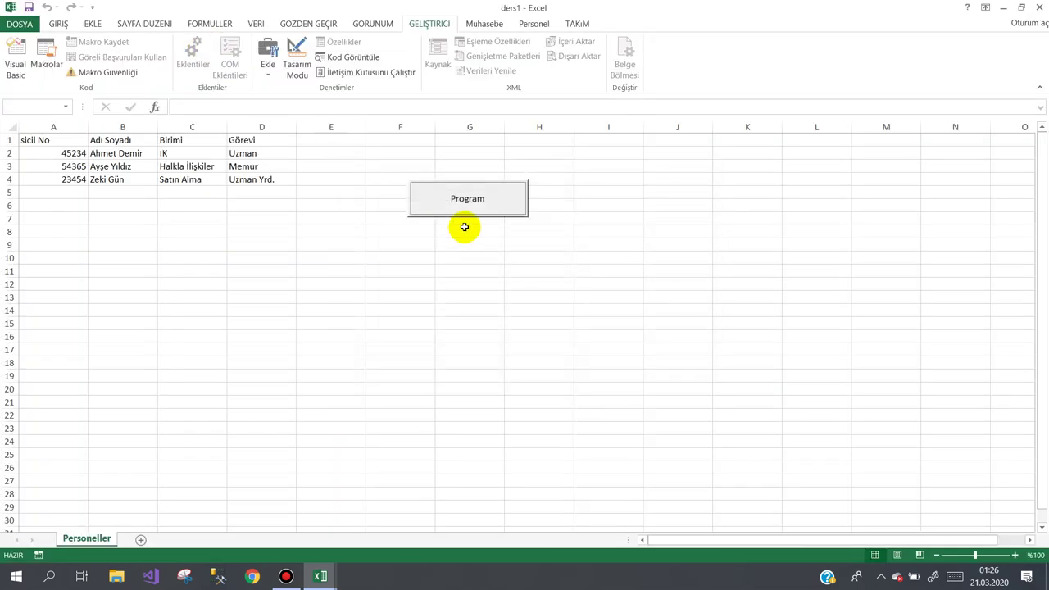
Reopen the lstPersoneller double-click code in frmPersoneller.
mouse_move(325, 570)
left_click(367, 500)
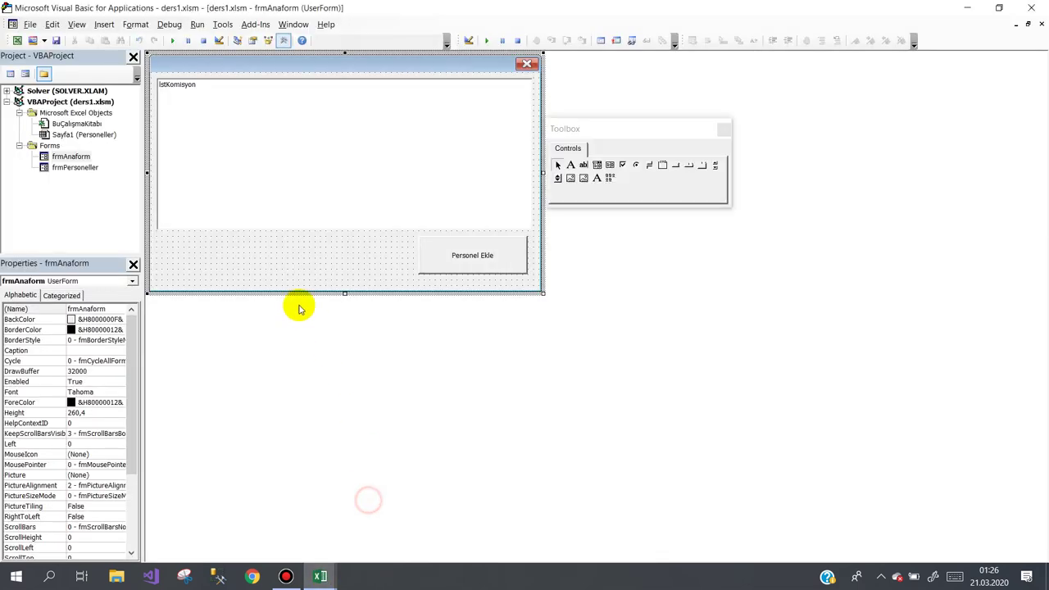
double_click(325, 169)
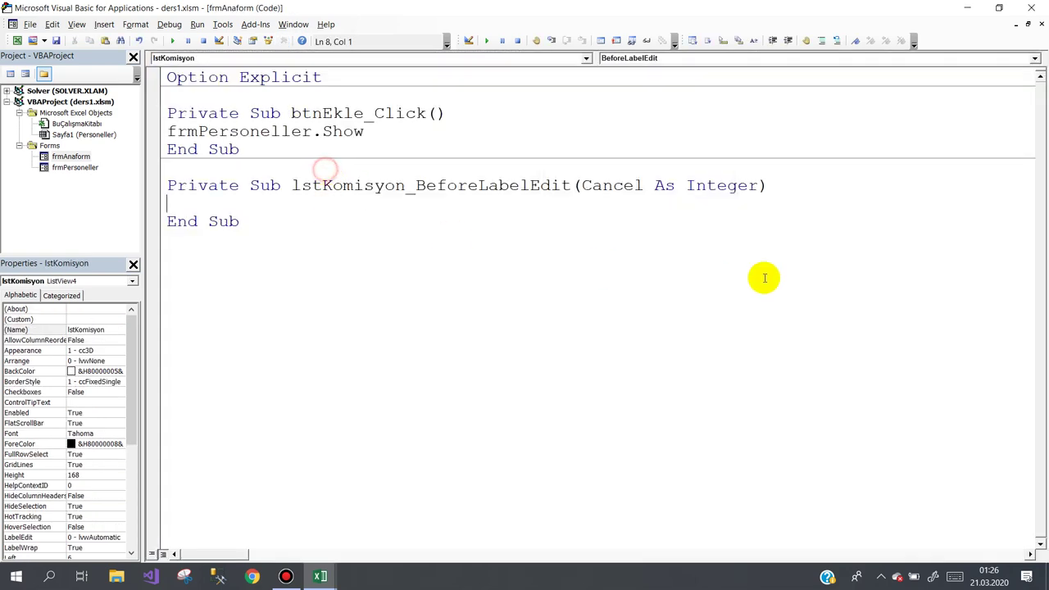
double_click(78, 167)
double_click(295, 177)
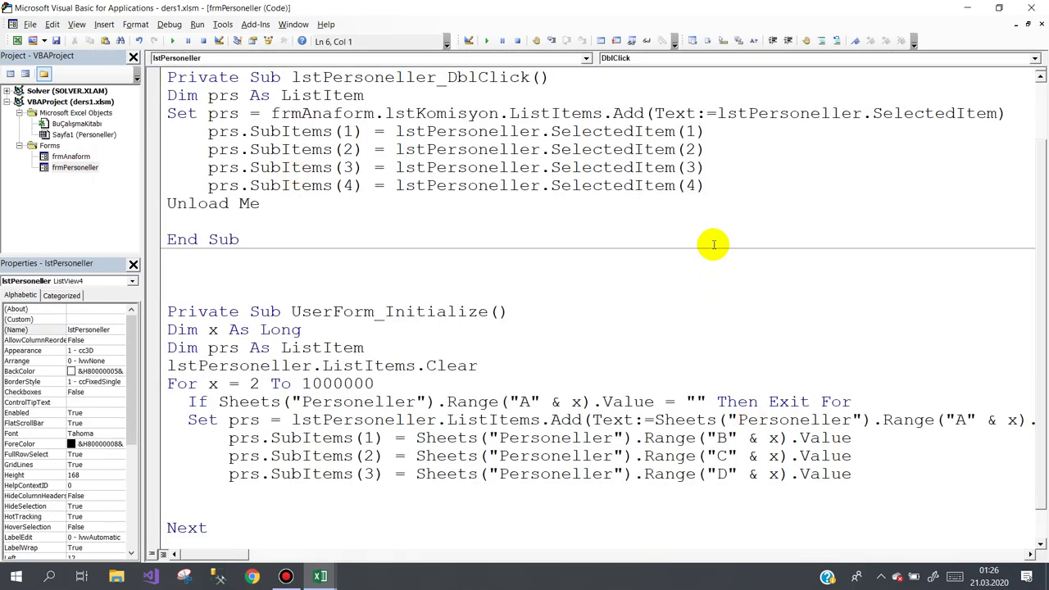
Insert .SubItems after SelectedItem on the first copy line, making it SelectedItem.SubItems(1).
left_click(675, 131)
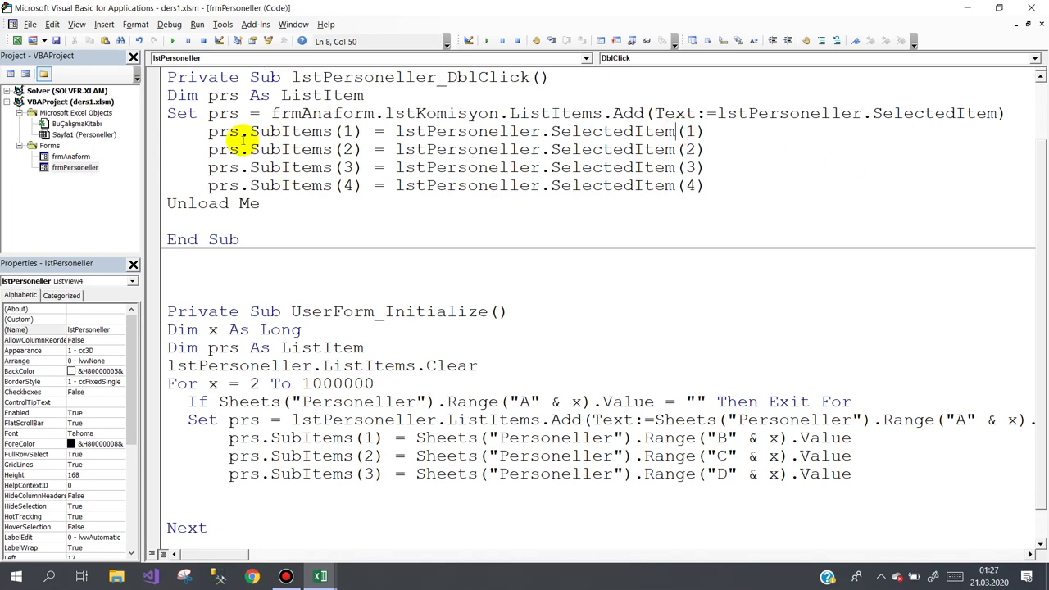
double_click(270, 131)
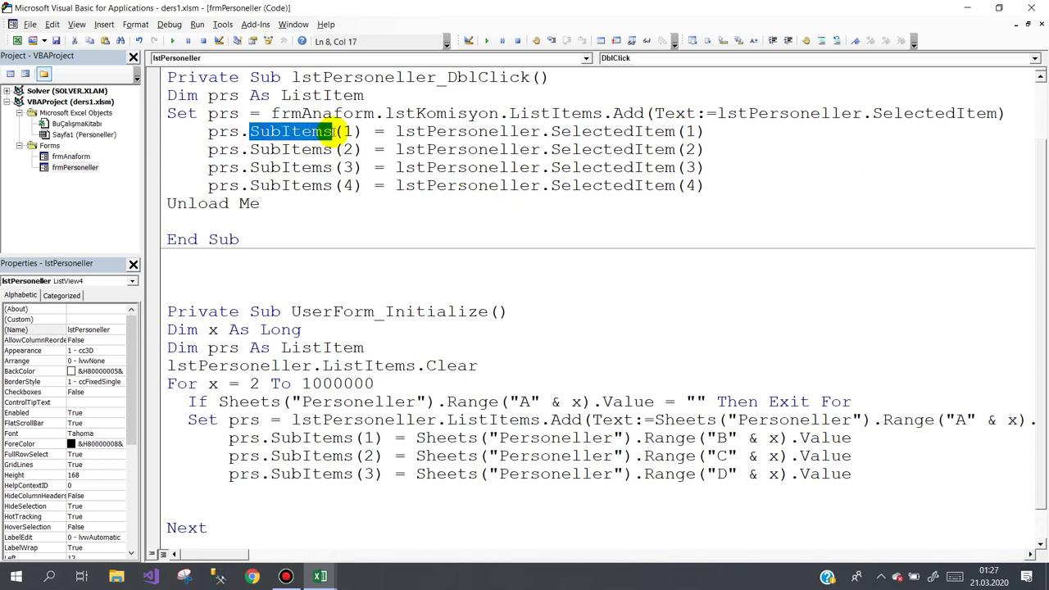
left_click(677, 131)
type(".su")
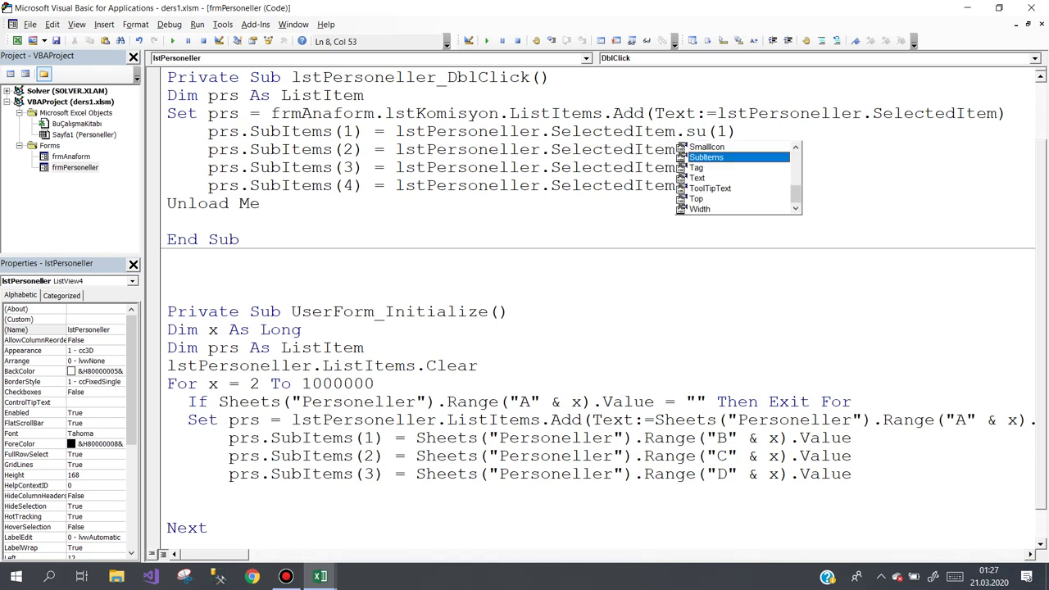
key("Tab")
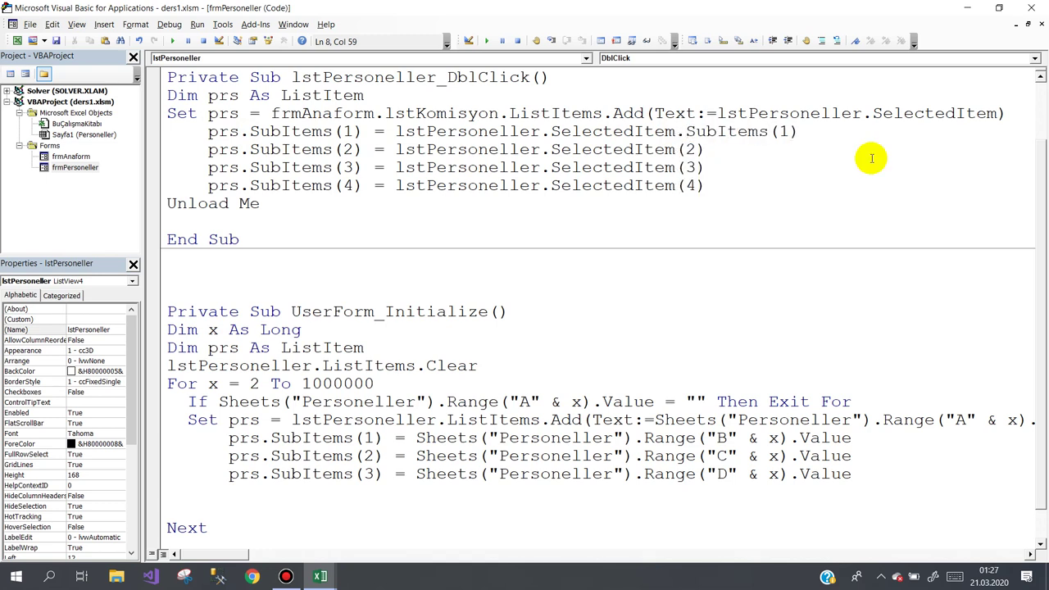
key("ctrl+shift+Left")
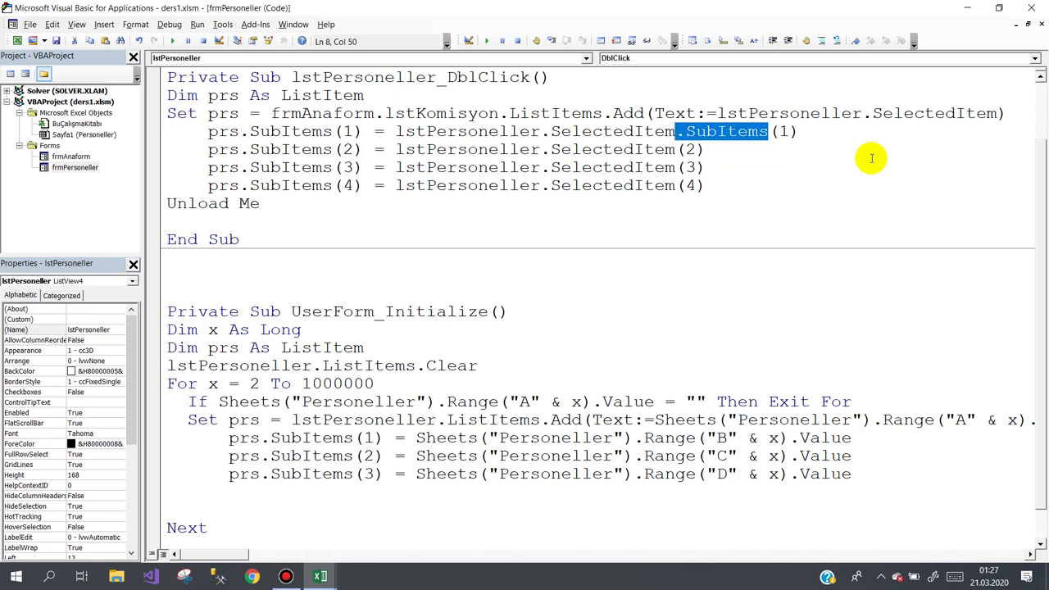
key("Down")
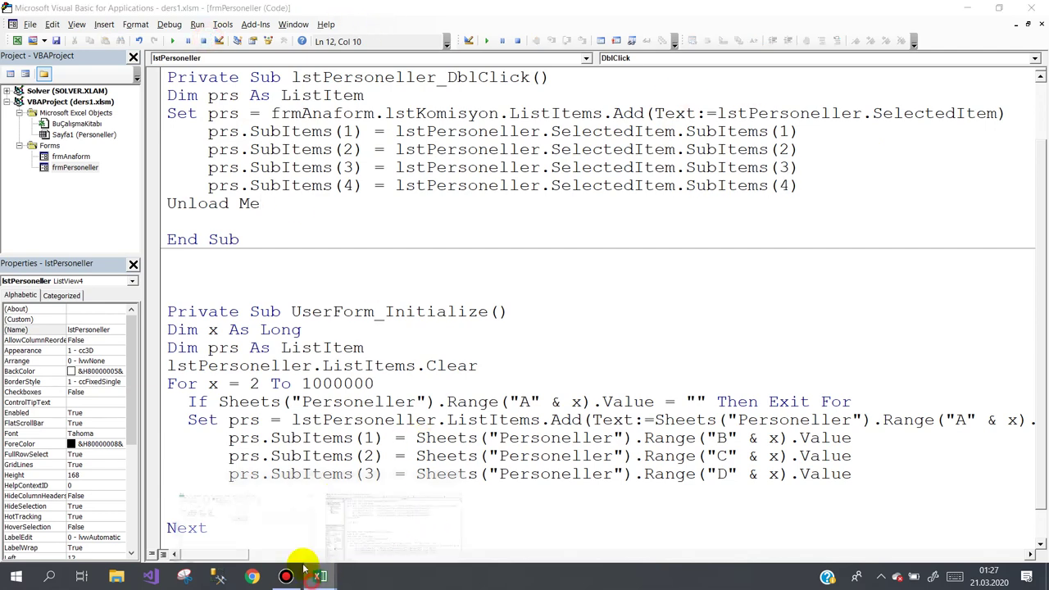
Launch the main form, double-click a personnel row, and debug the resulting run-time error 380.
mouse_move(319, 576)
left_click(233, 520)
left_click(443, 204)
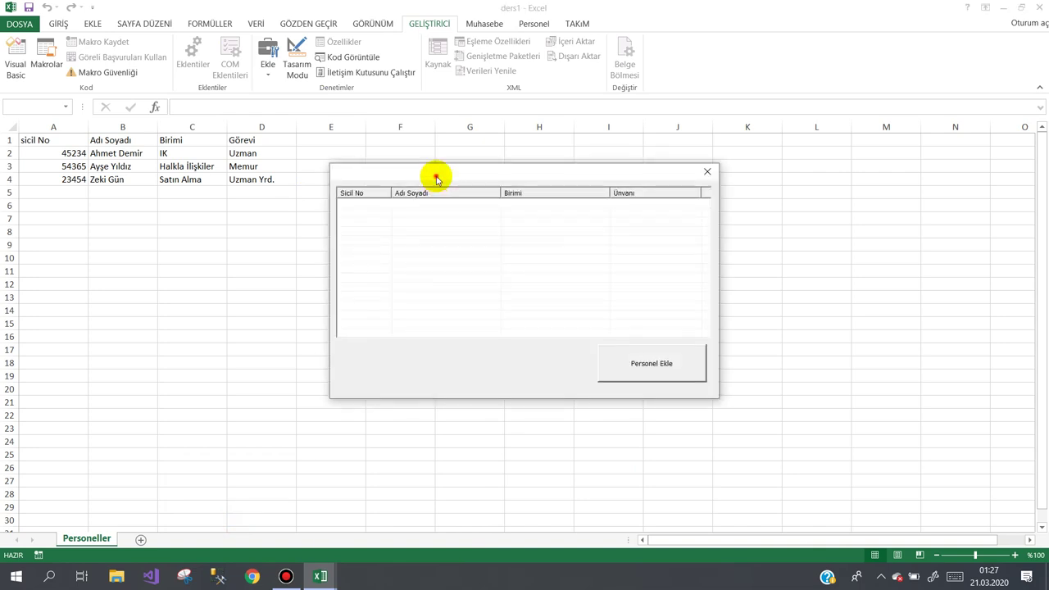
left_click_drag(435, 175, 220, 191)
left_click(419, 371)
left_click(411, 211)
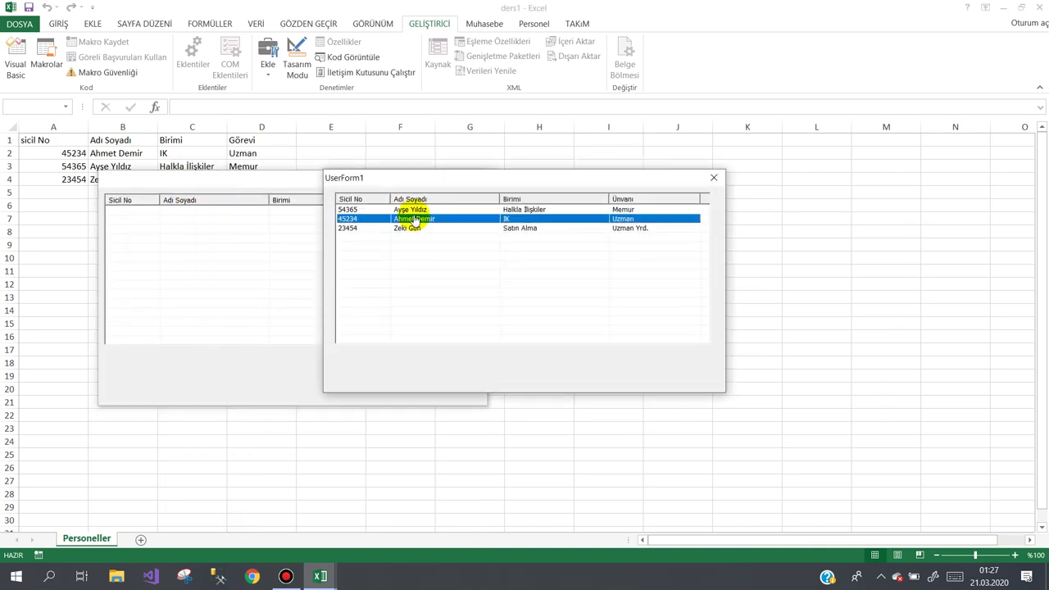
double_click(414, 214)
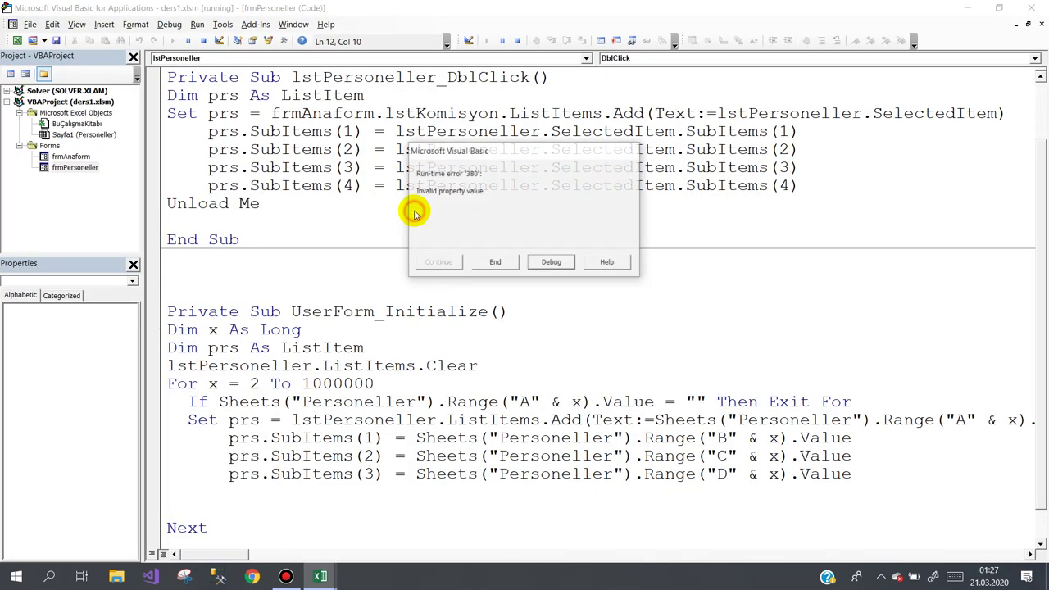
left_click(551, 264)
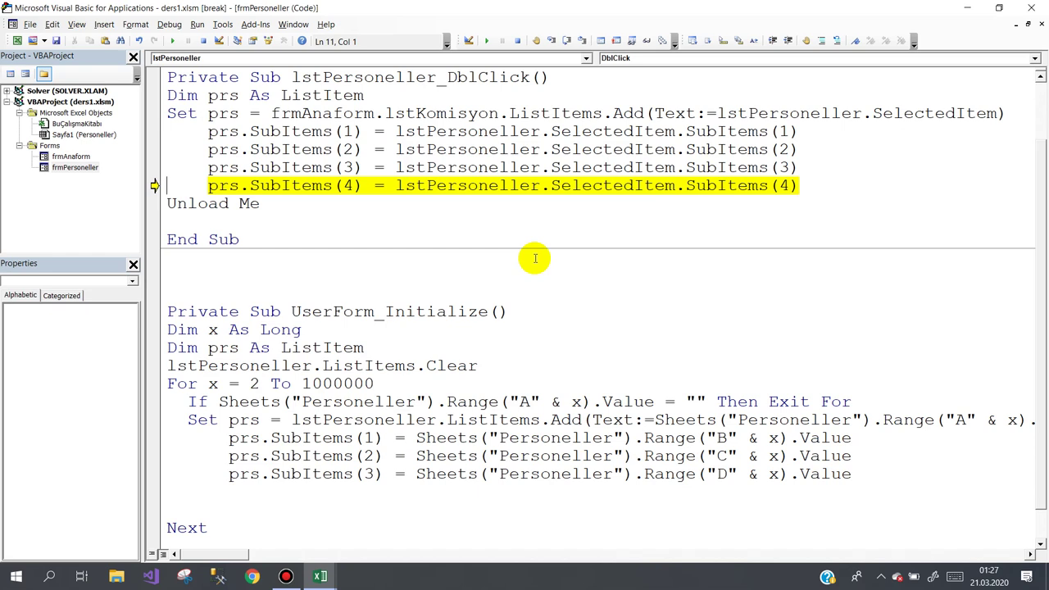
Delete the extra prs.SubItems(4) line from lstPersoneller_DblClick.
left_click(799, 185)
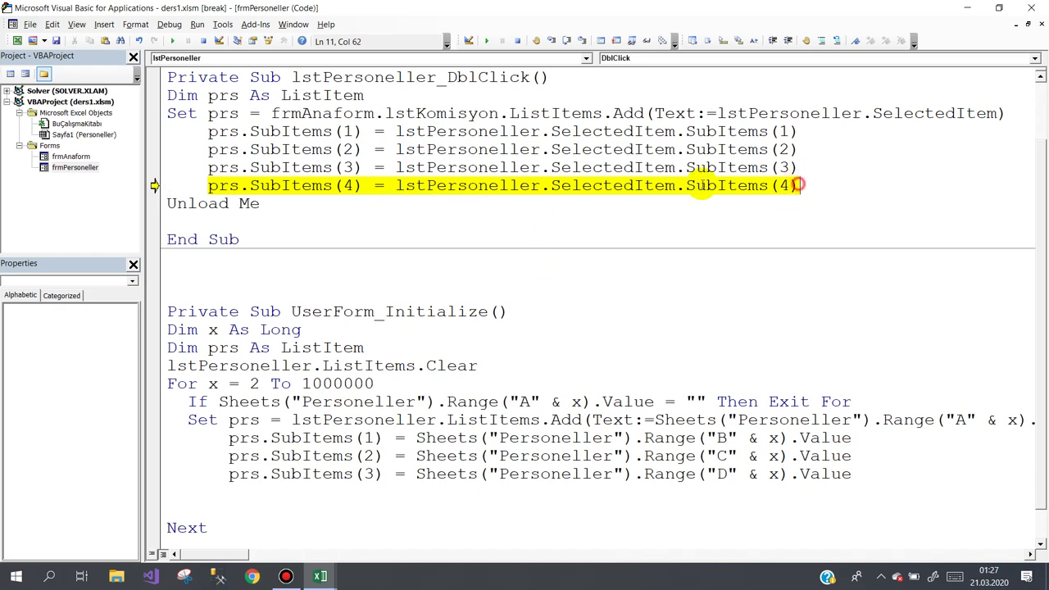
left_click_drag(799, 185, 190, 185)
key("Delete")
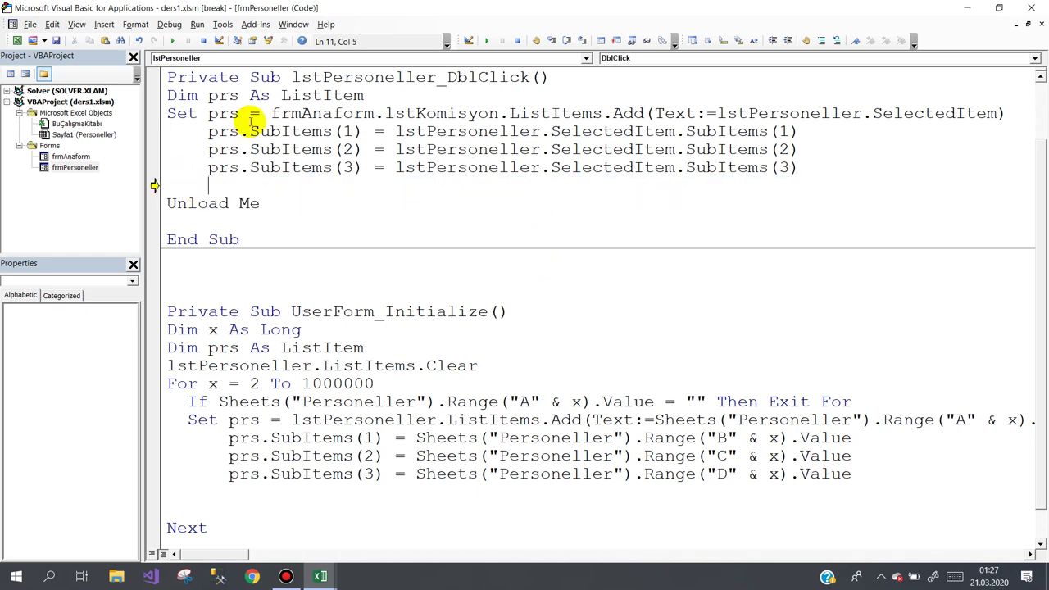
Run the form again, move it to the upper right, and minimize the VBA editor.
left_click(172, 40)
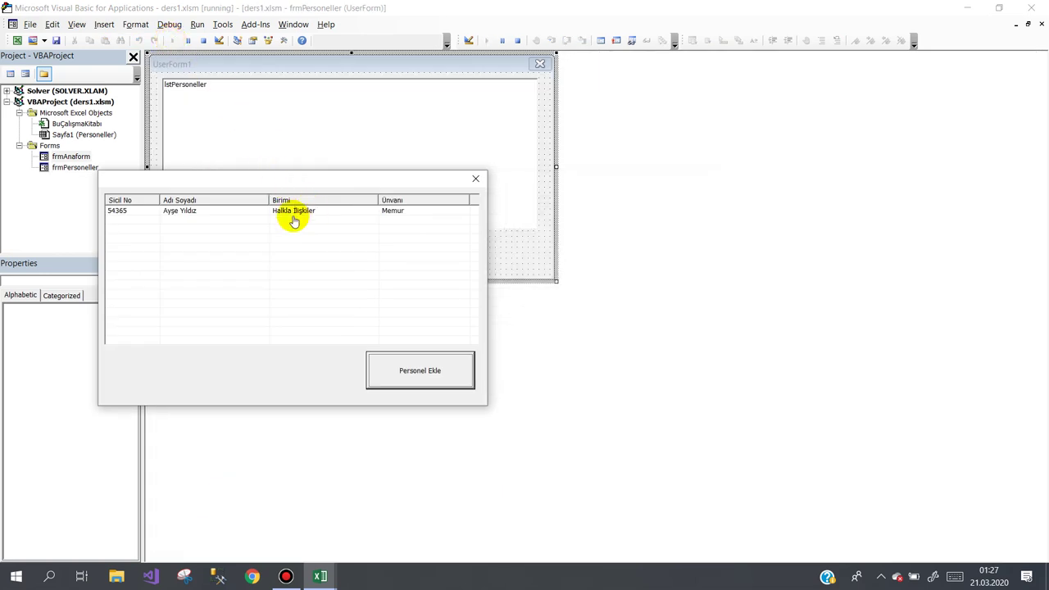
left_click(132, 212)
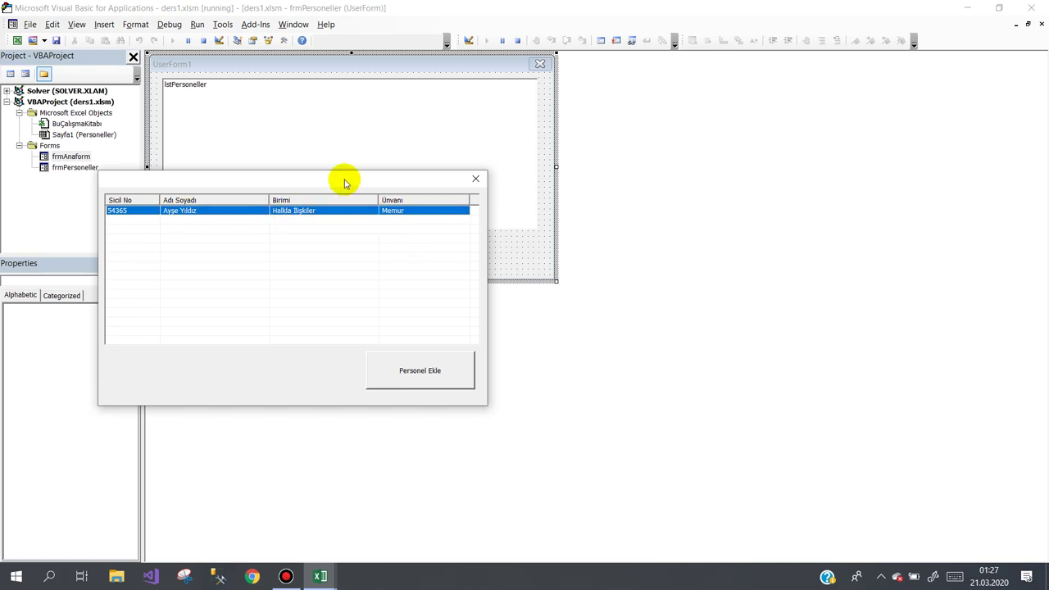
left_click_drag(344, 183, 813, 116)
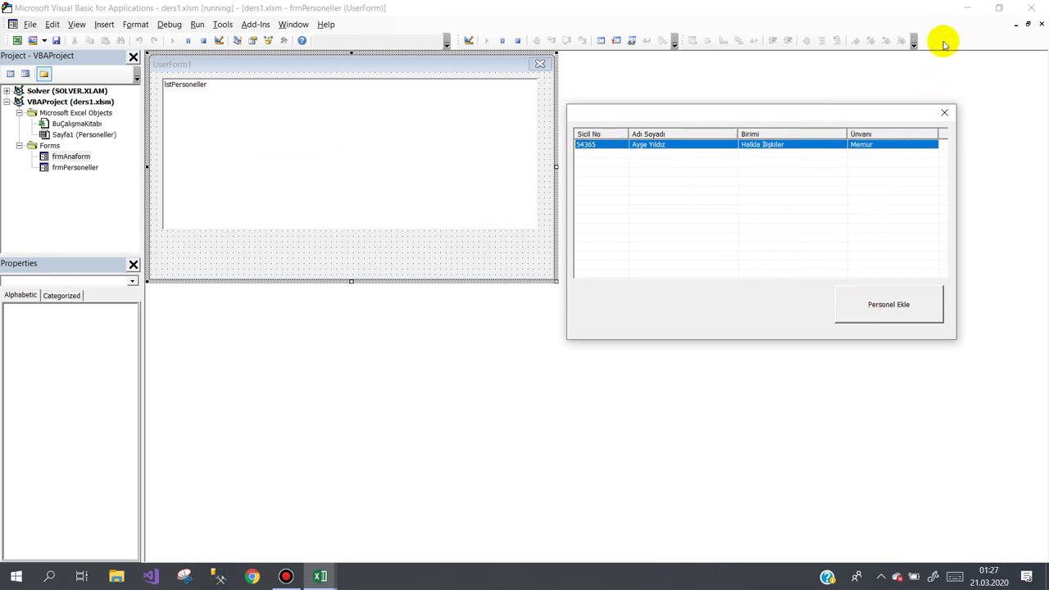
left_click(959, 7)
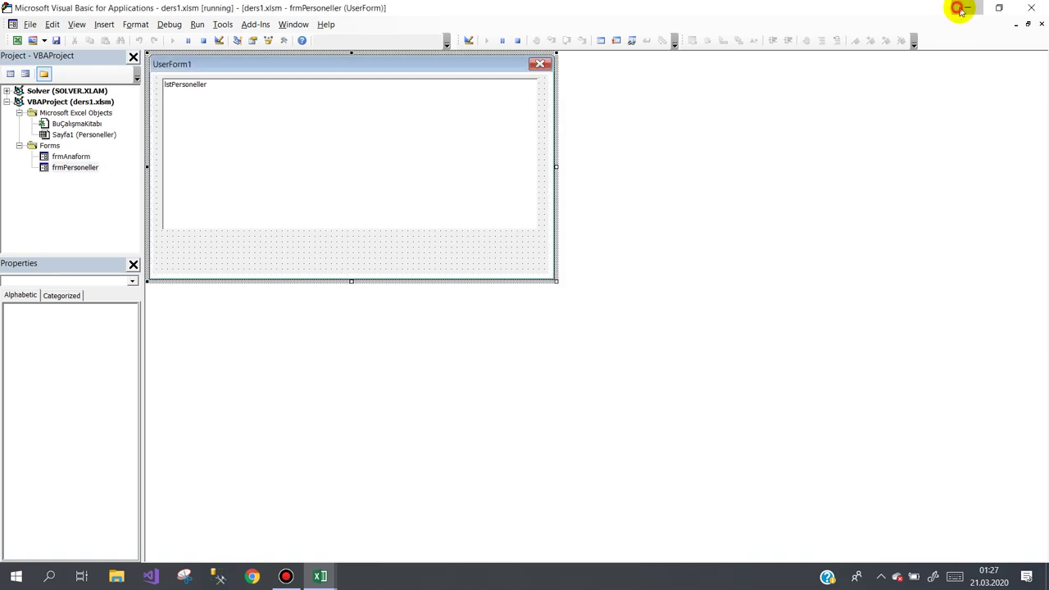
left_click(967, 7)
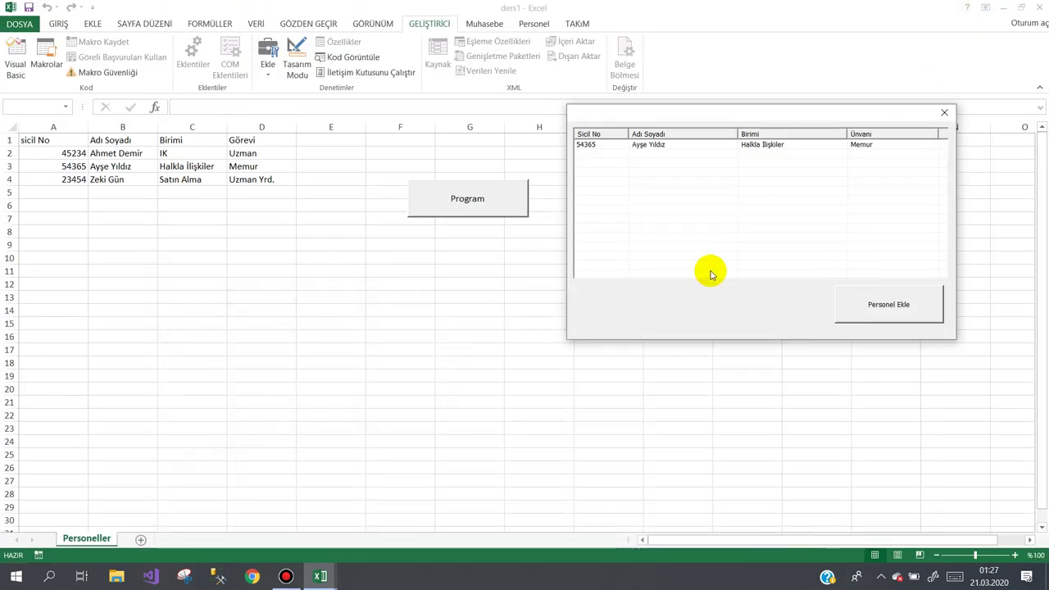
Add the Satın Alma and IK staff rows to the main list, then close the main form.
left_click(893, 308)
double_click(495, 228)
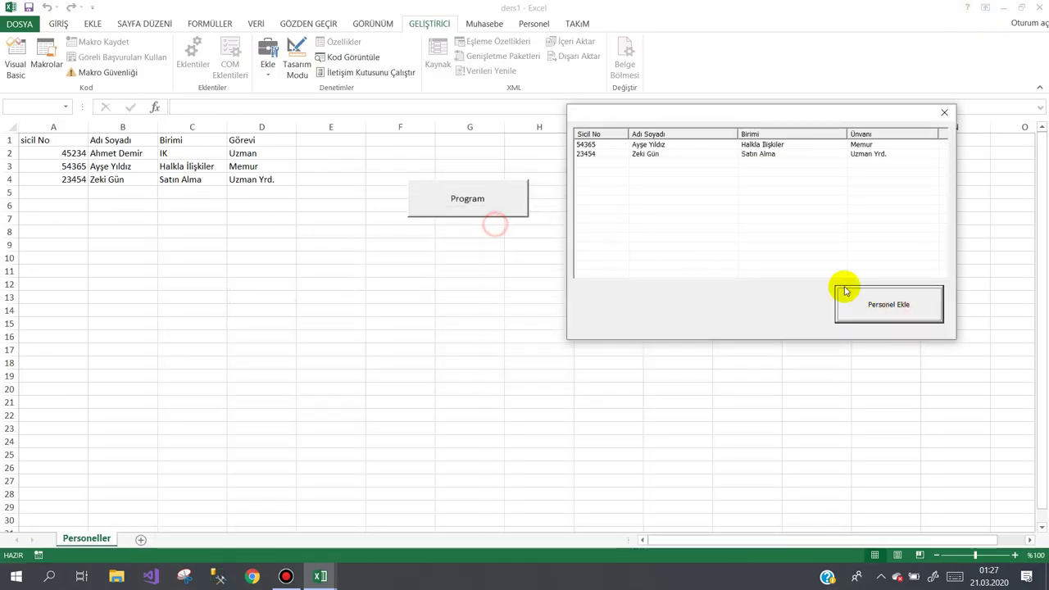
left_click(861, 299)
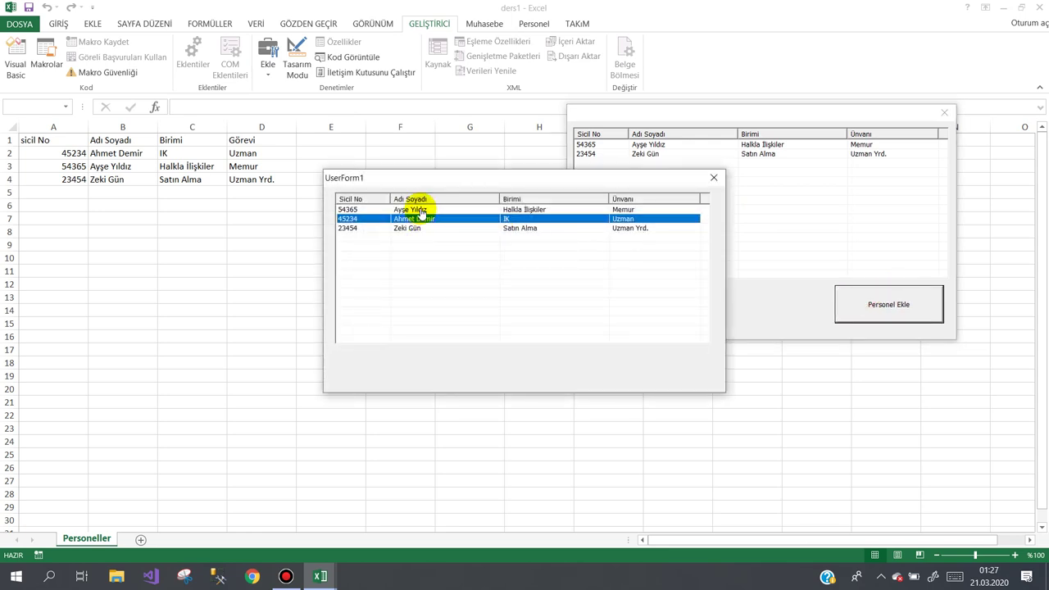
double_click(424, 222)
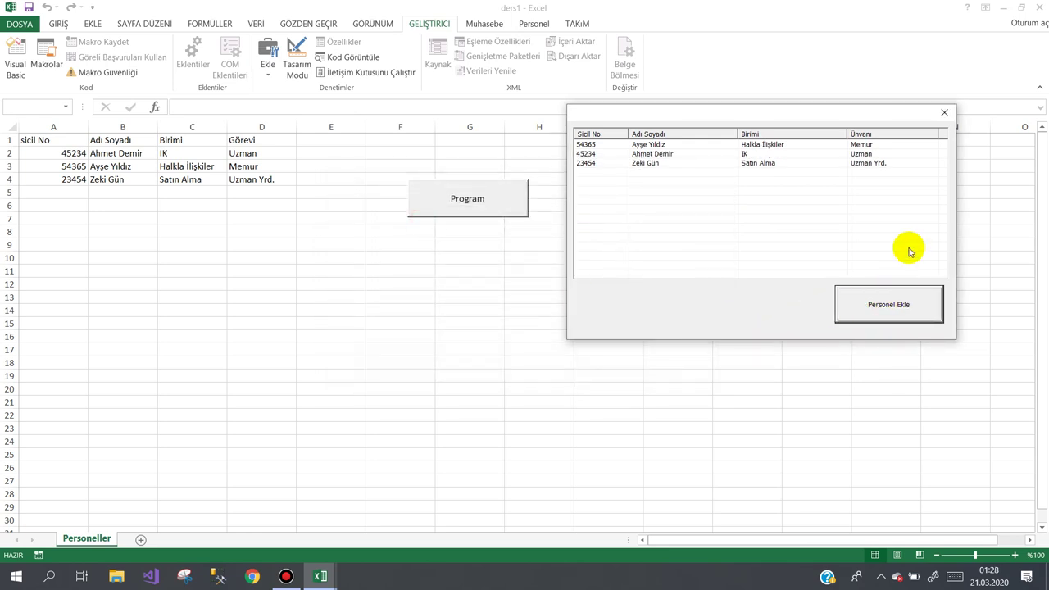
left_click(942, 115)
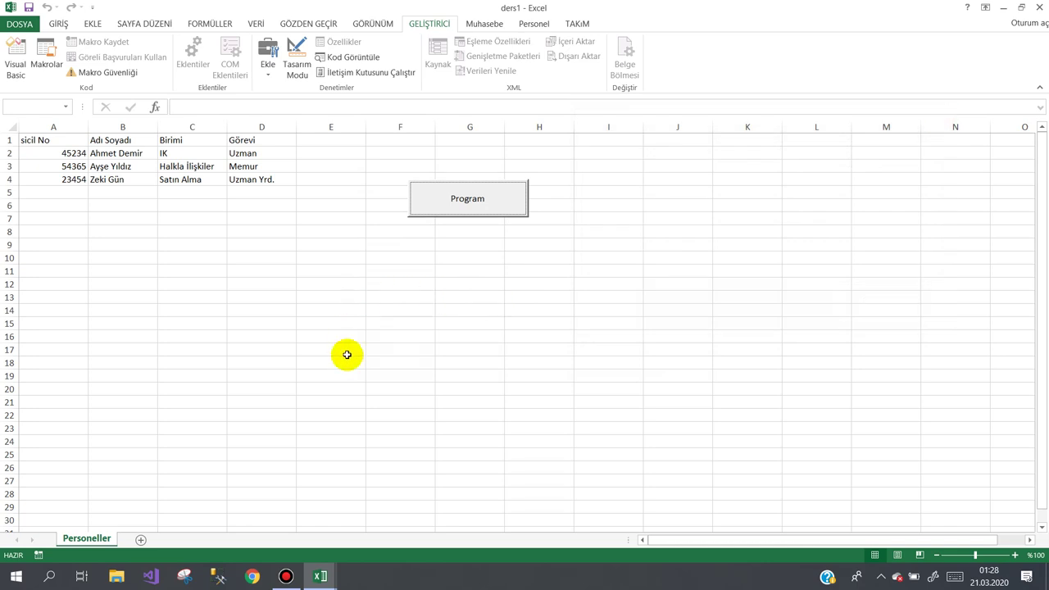
Open frmPersoneller from the Project tree and display the lstPersoneller double-click code.
left_click(315, 585)
left_click(352, 491)
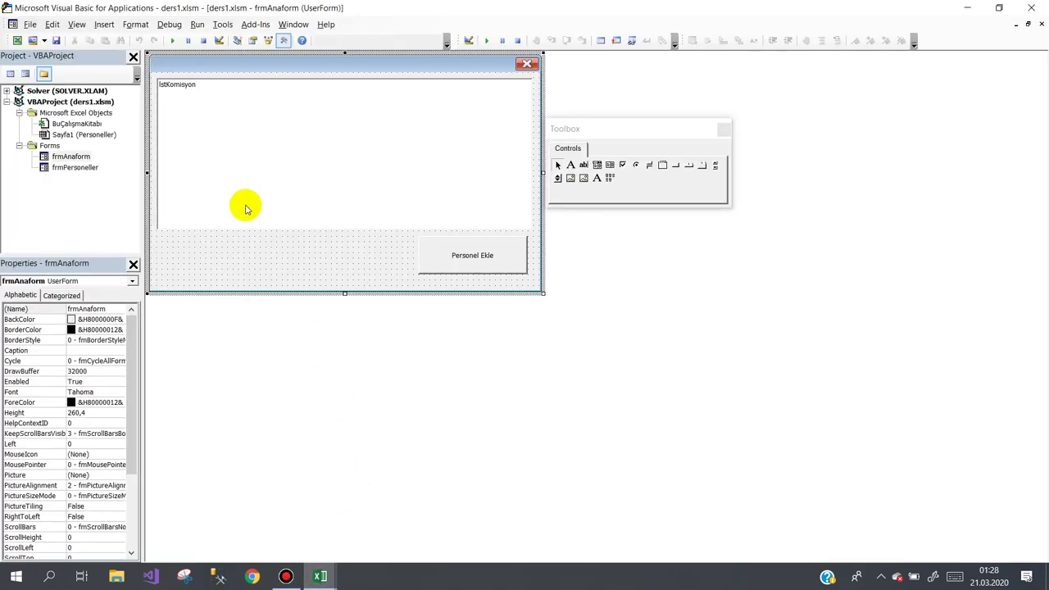
double_click(264, 188)
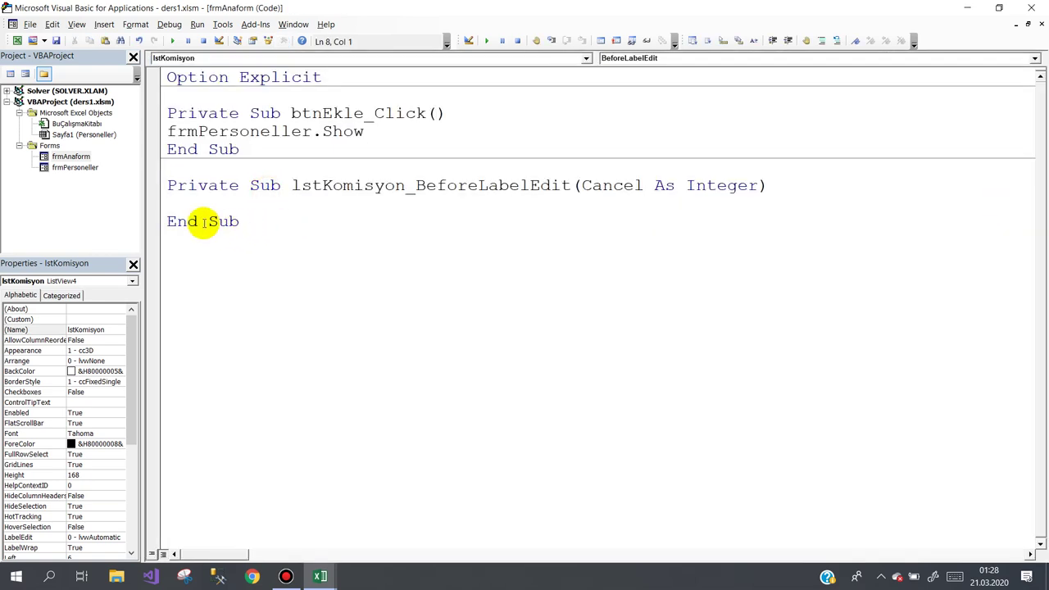
double_click(75, 167)
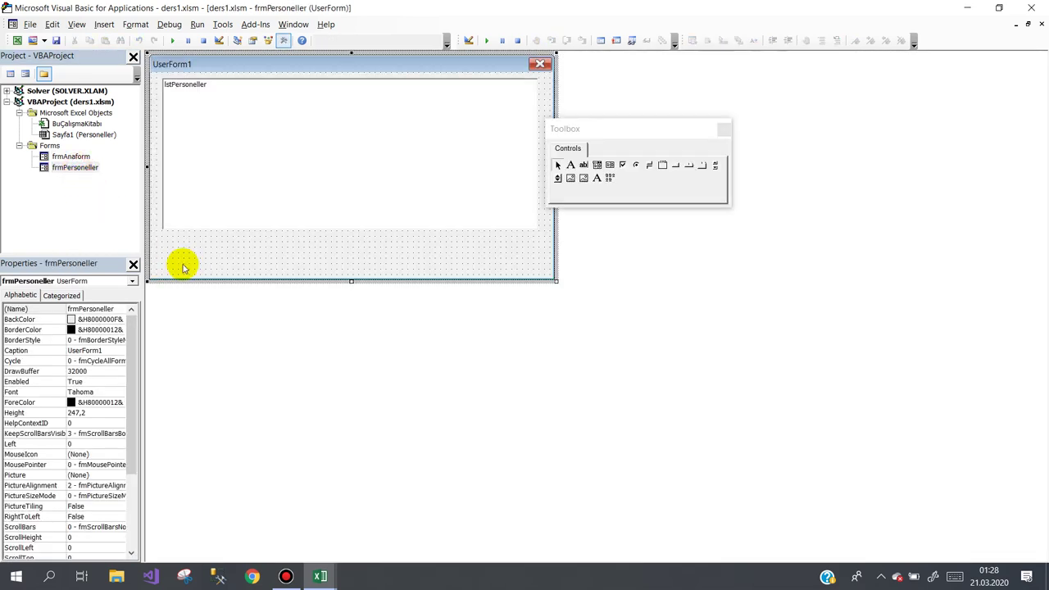
double_click(265, 188)
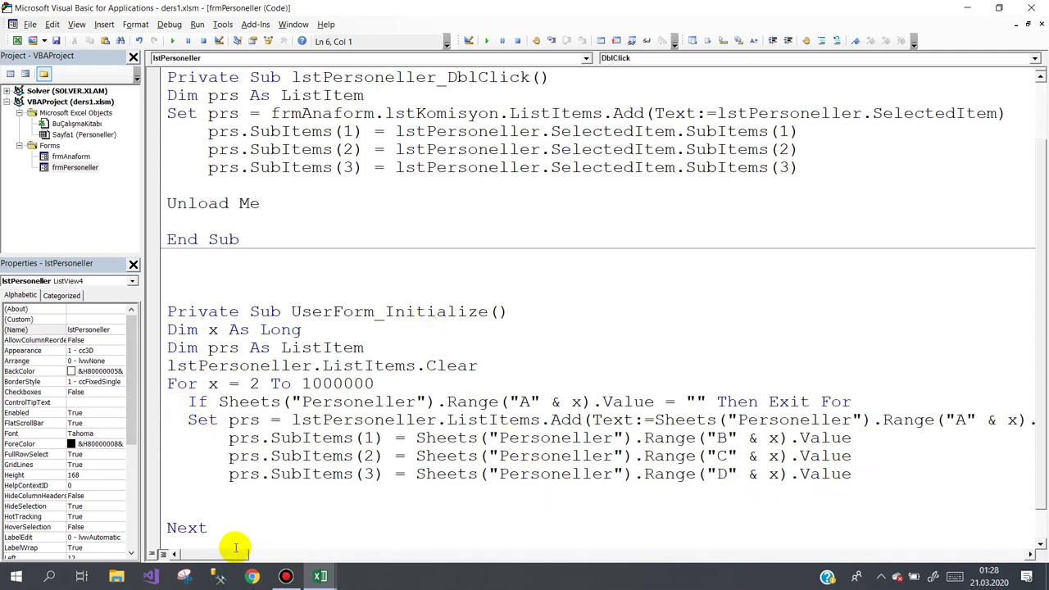
left_click_drag(230, 554, 234, 555)
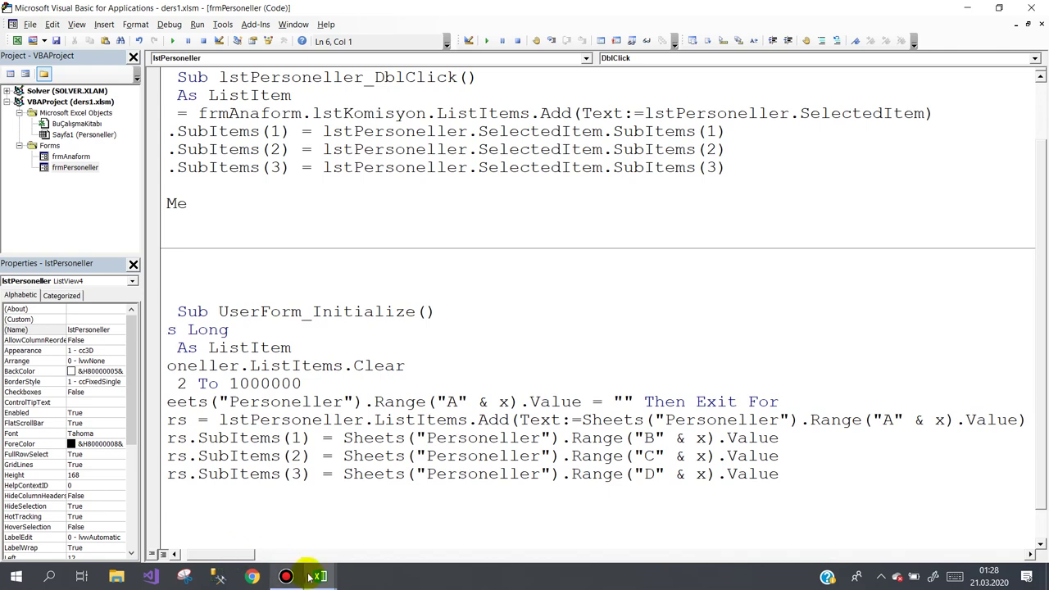
Back in Excel, launch the main form and move it down and left.
mouse_move(319, 576)
left_click(239, 522)
left_click(454, 211)
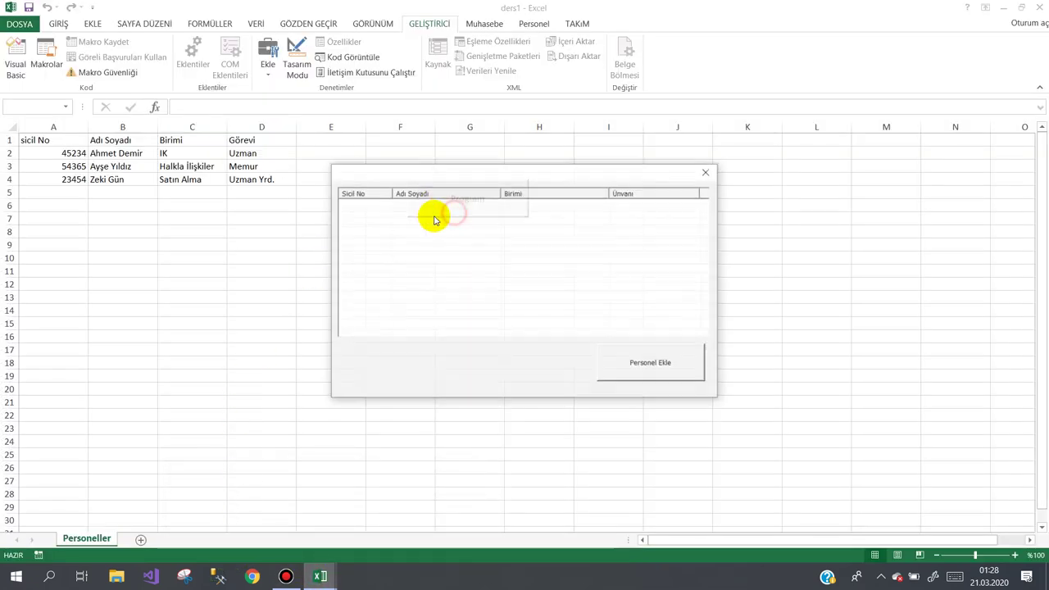
left_click_drag(438, 178, 287, 246)
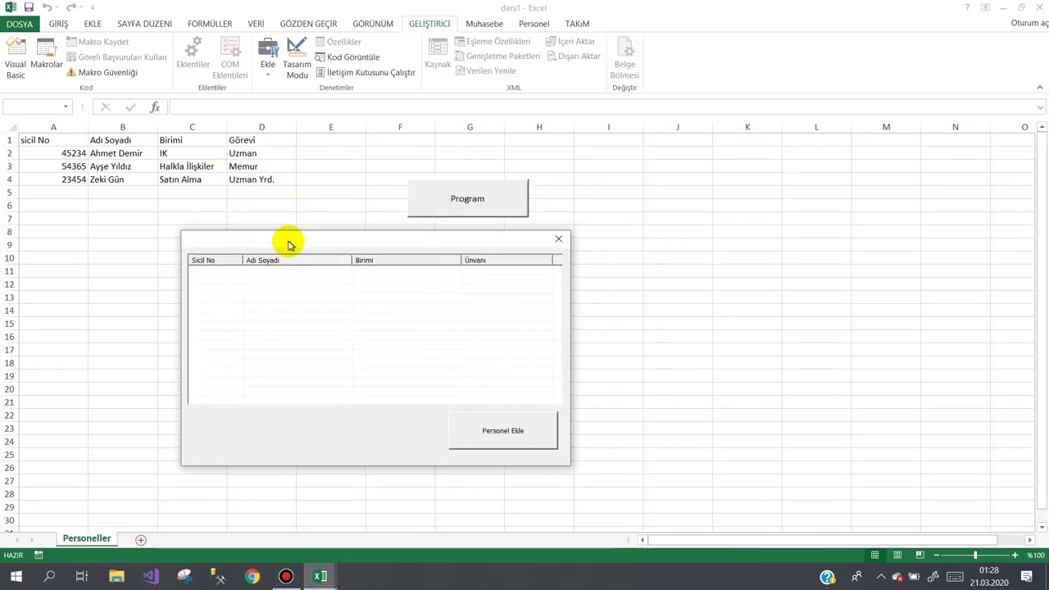
Add the Halkla İlişkiler, IK and Satın Alma staff rows to the main list, then close the form.
left_click(470, 421)
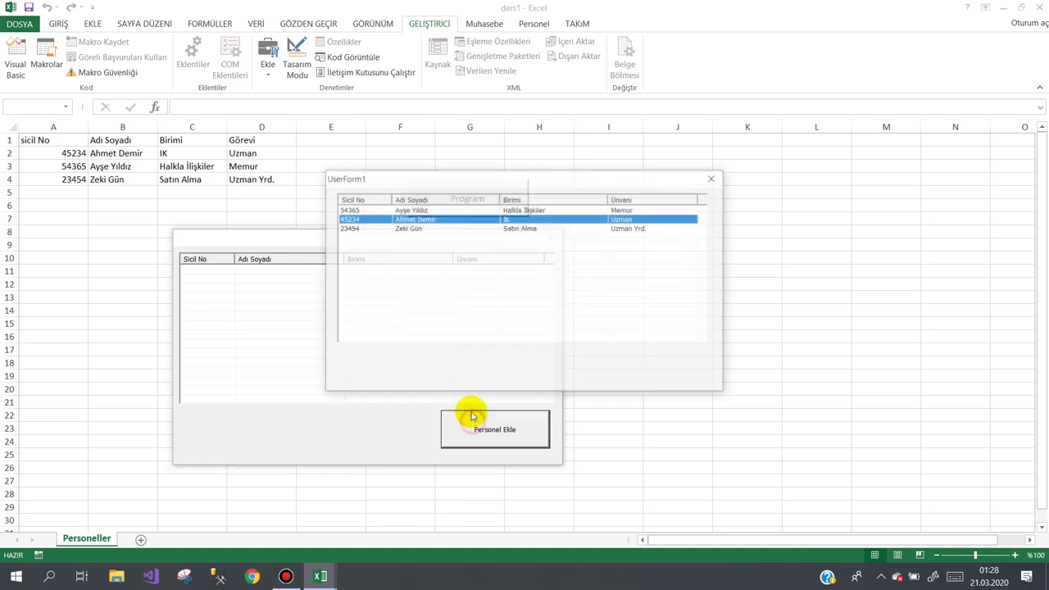
double_click(445, 210)
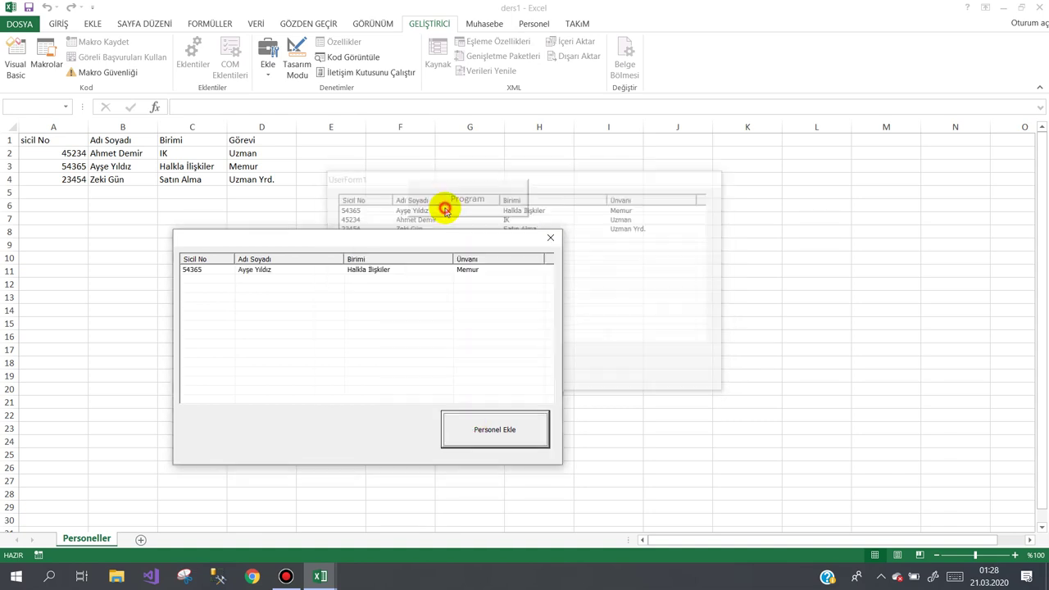
left_click(480, 421)
double_click(434, 221)
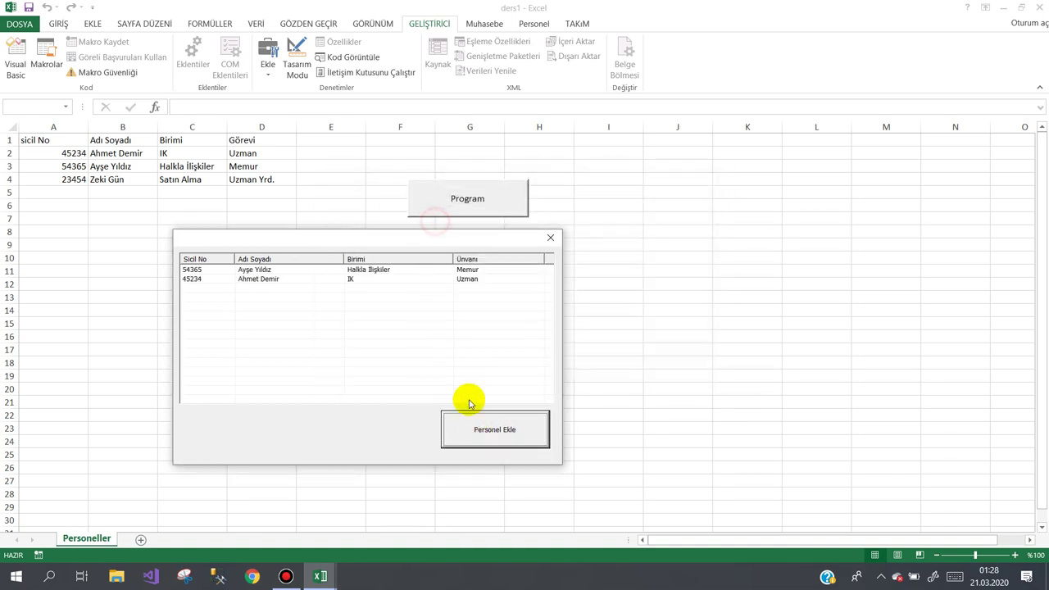
left_click(480, 421)
double_click(417, 228)
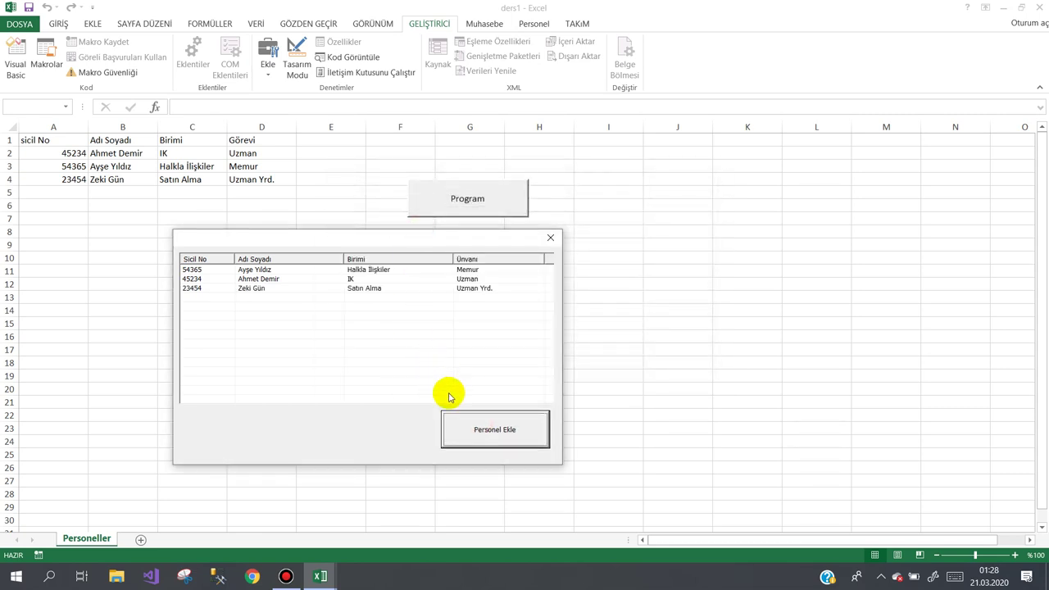
left_click_drag(259, 288, 351, 321)
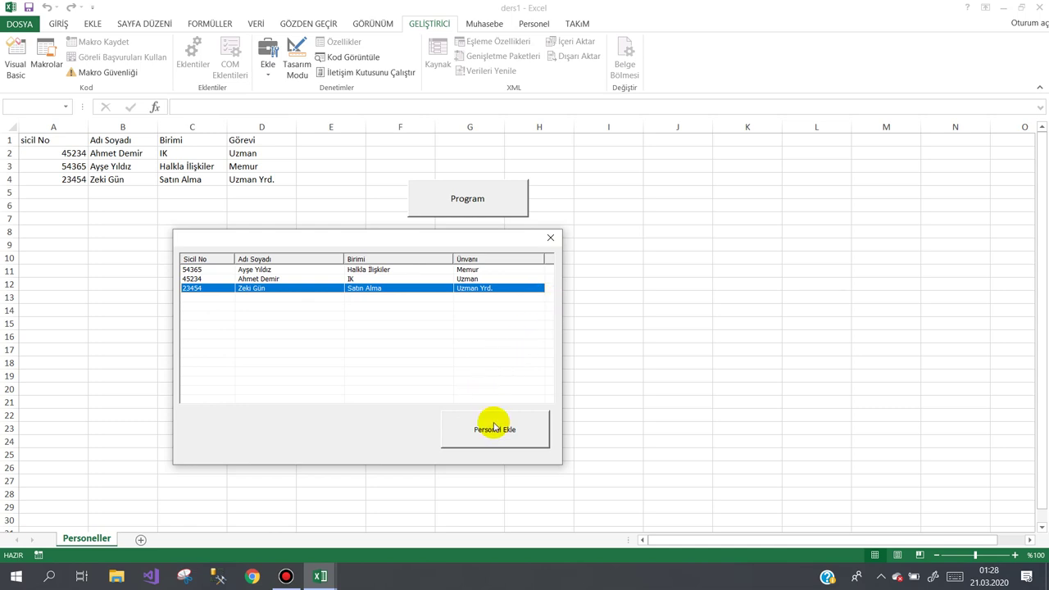
left_click(553, 237)
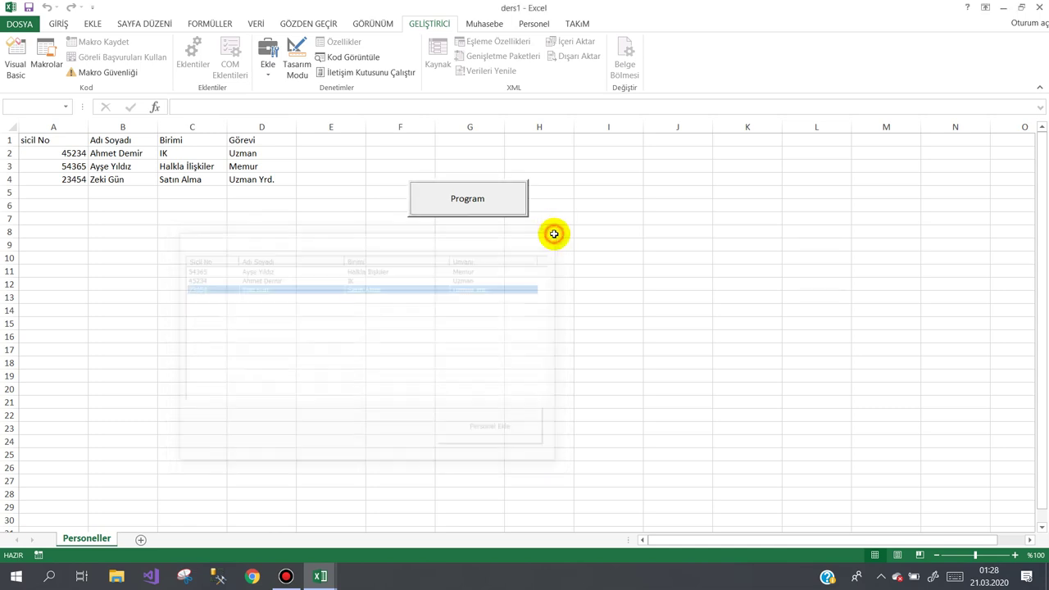
left_click(286, 576)
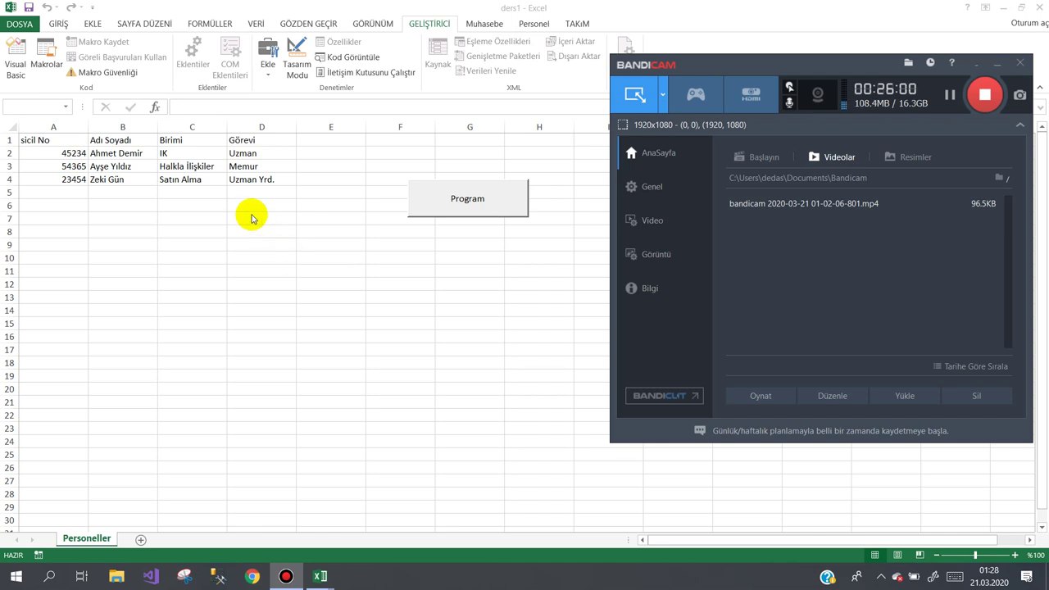
Return to the VBA editor and bring the Bandicam recorder window up over it.
left_click(119, 155)
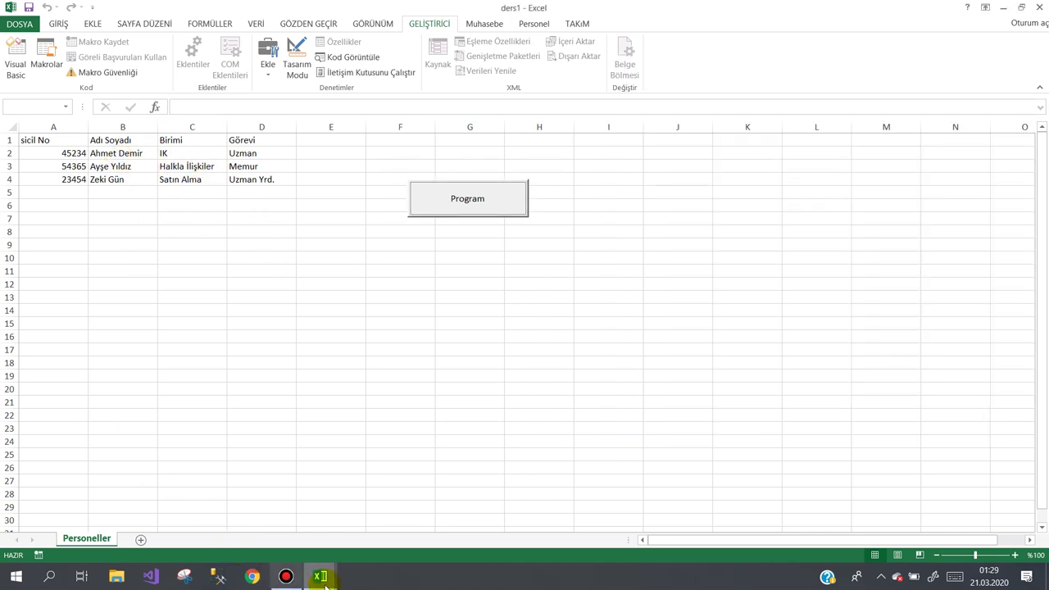
mouse_move(321, 576)
left_click(420, 514)
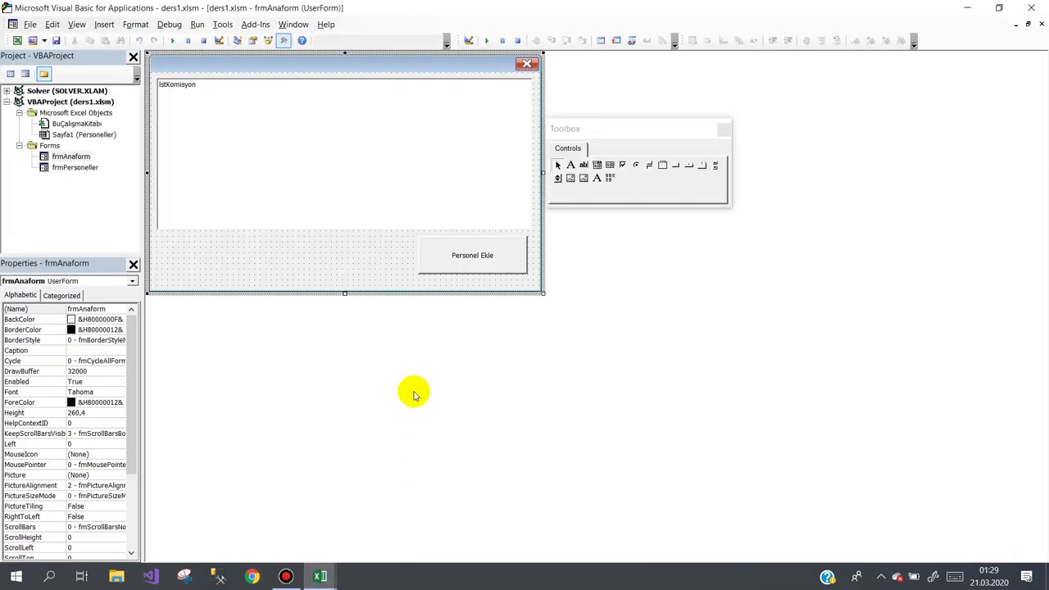
left_click(288, 576)
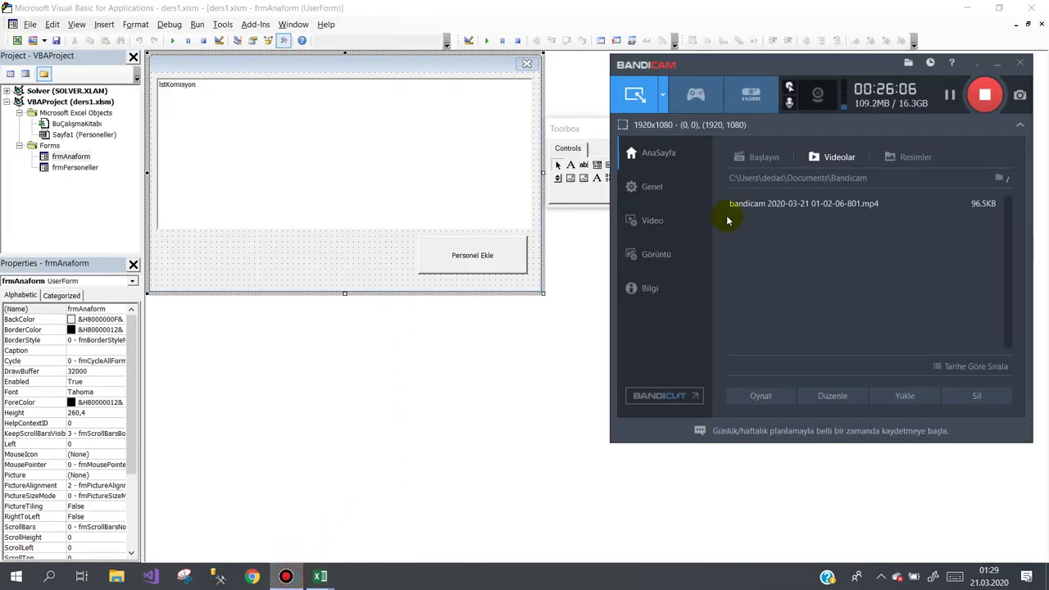